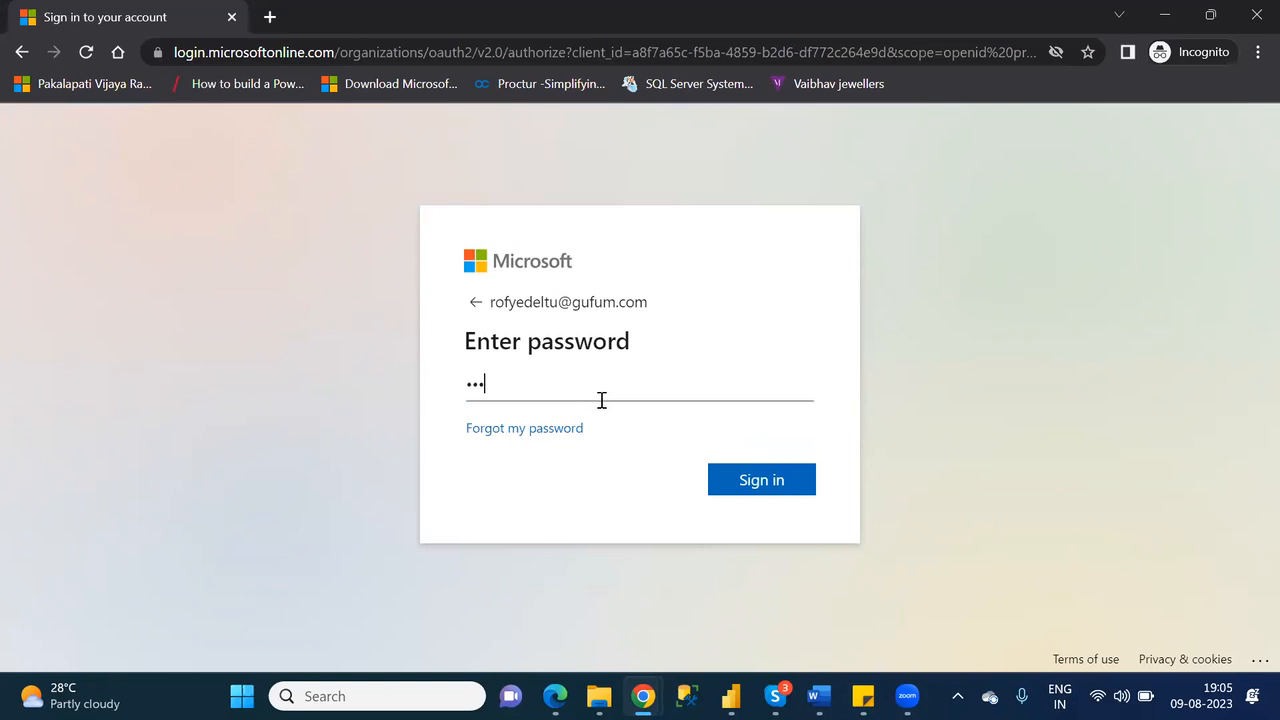
Enter the account password and sign in to the Microsoft account
type("***")
key("Return")
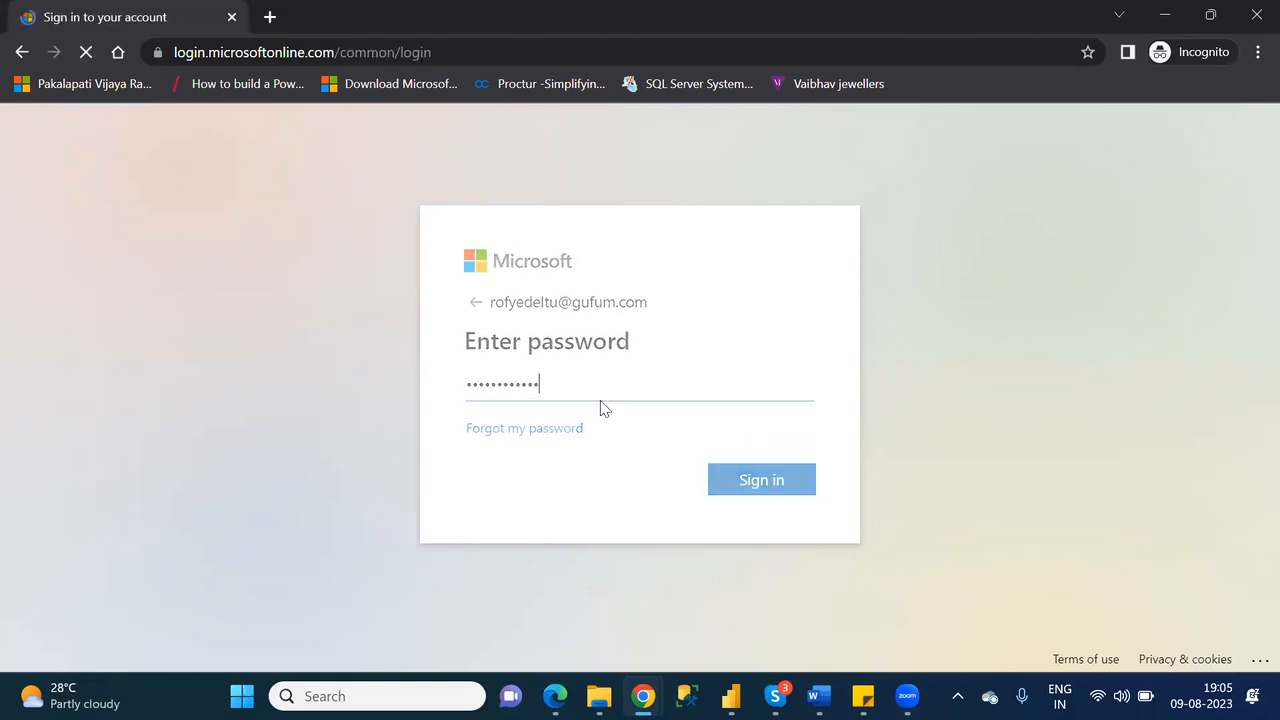
left_click(766, 497)
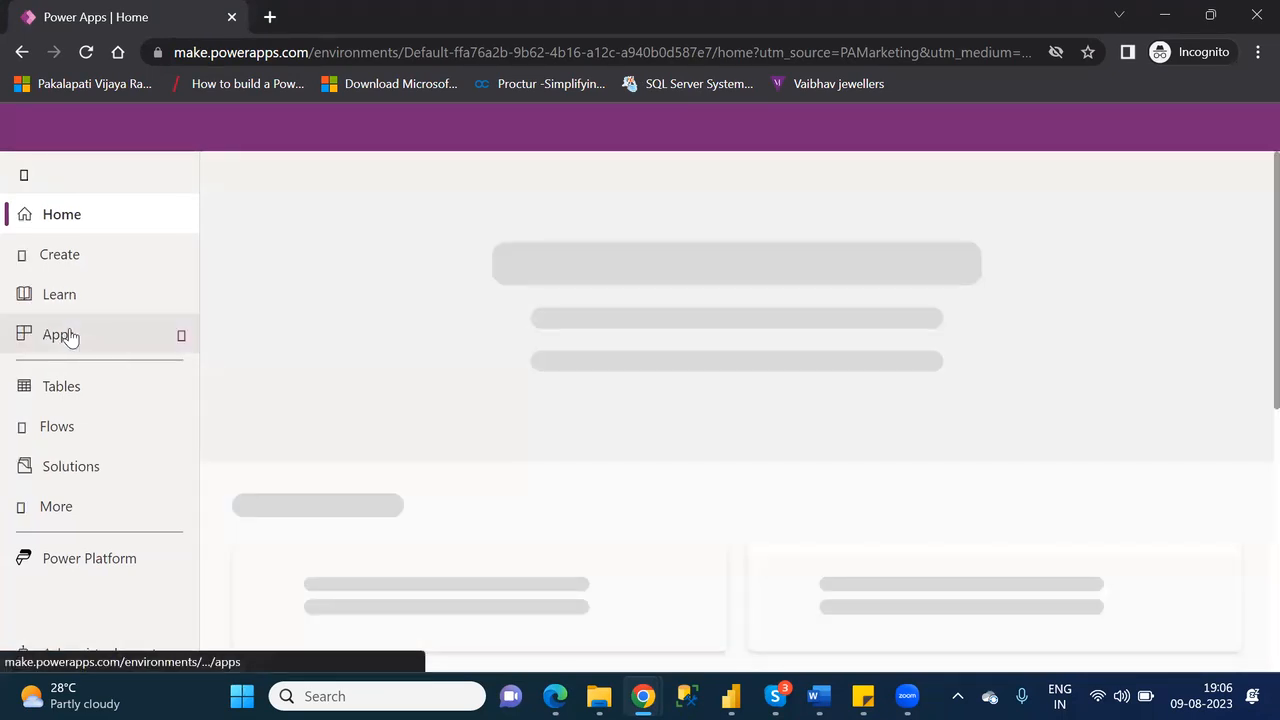
Open the list of apps and switch the environment to NareshIT_B1
left_click(62, 335)
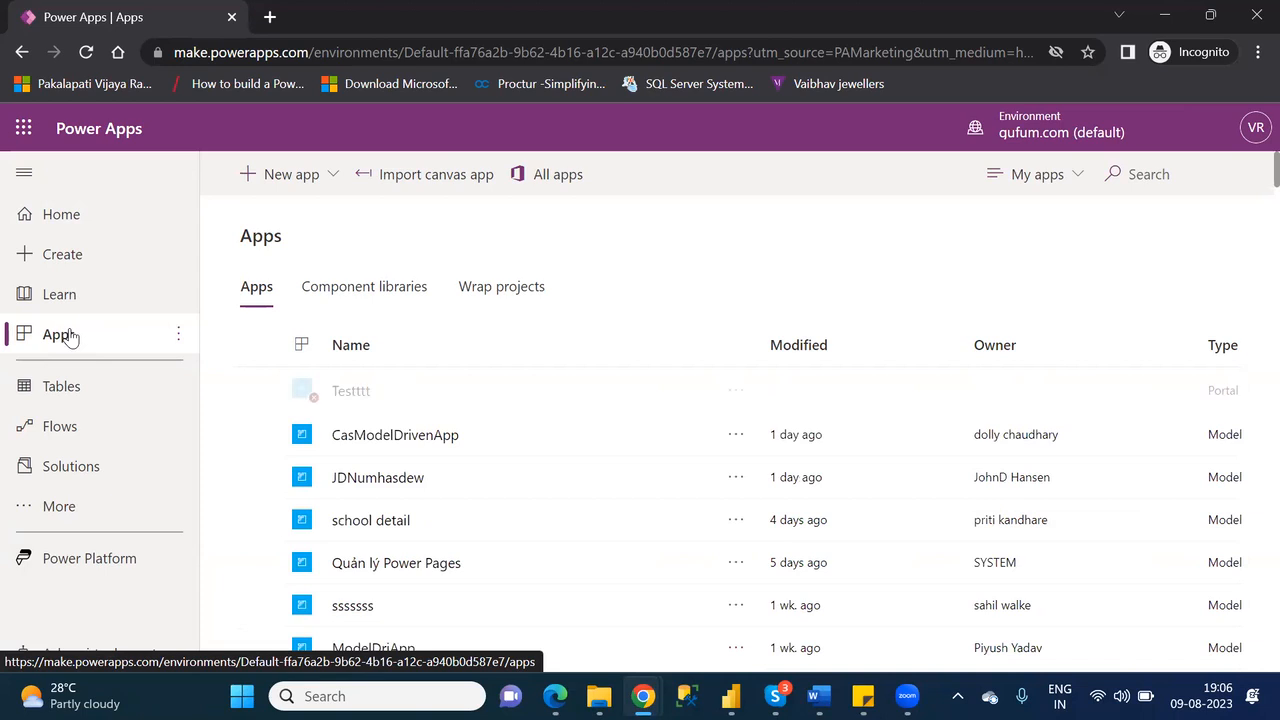
left_click(1032, 135)
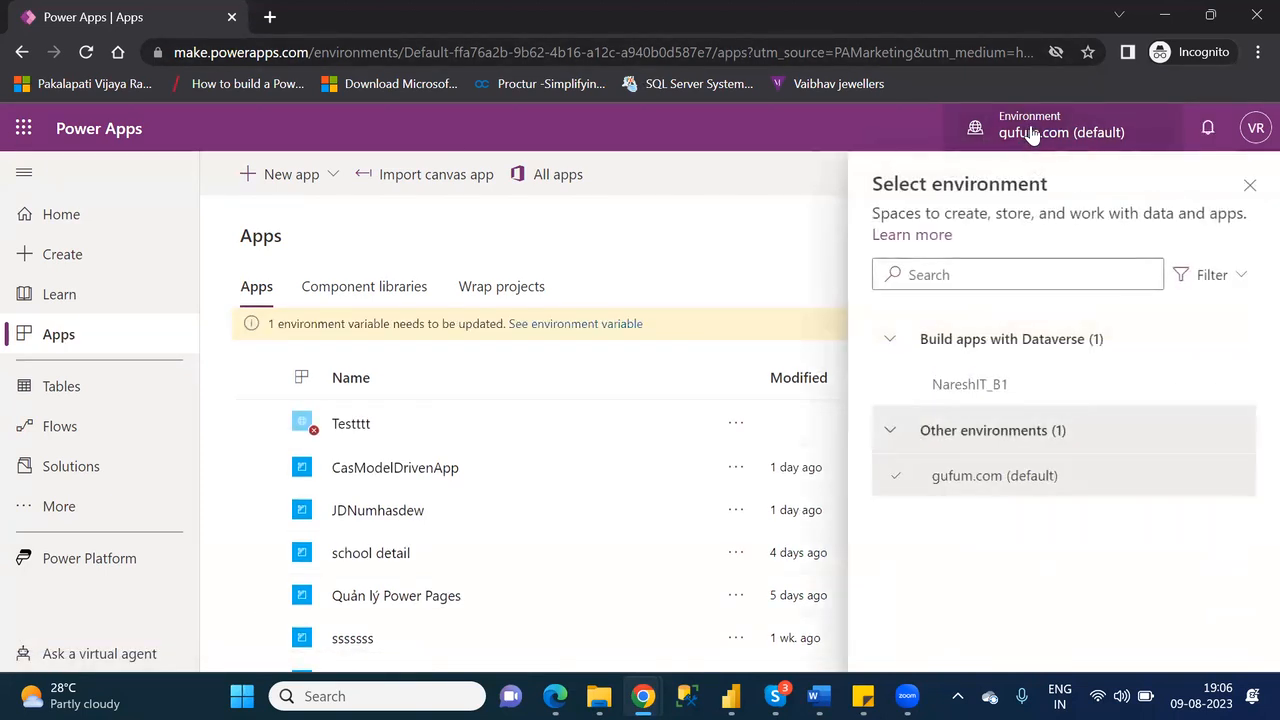
left_click(969, 385)
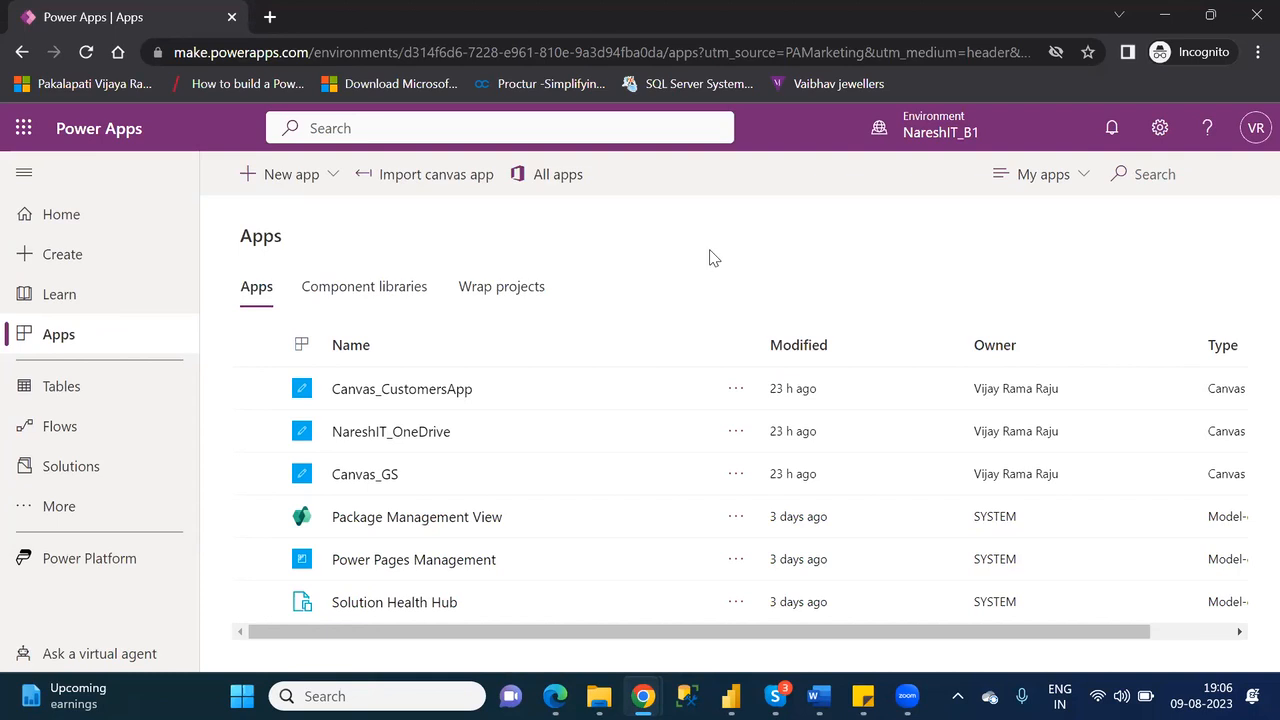
Open the NareshIT_OneDrive canvas app for editing, skip the welcome message, and leave the app again
left_click(256, 432)
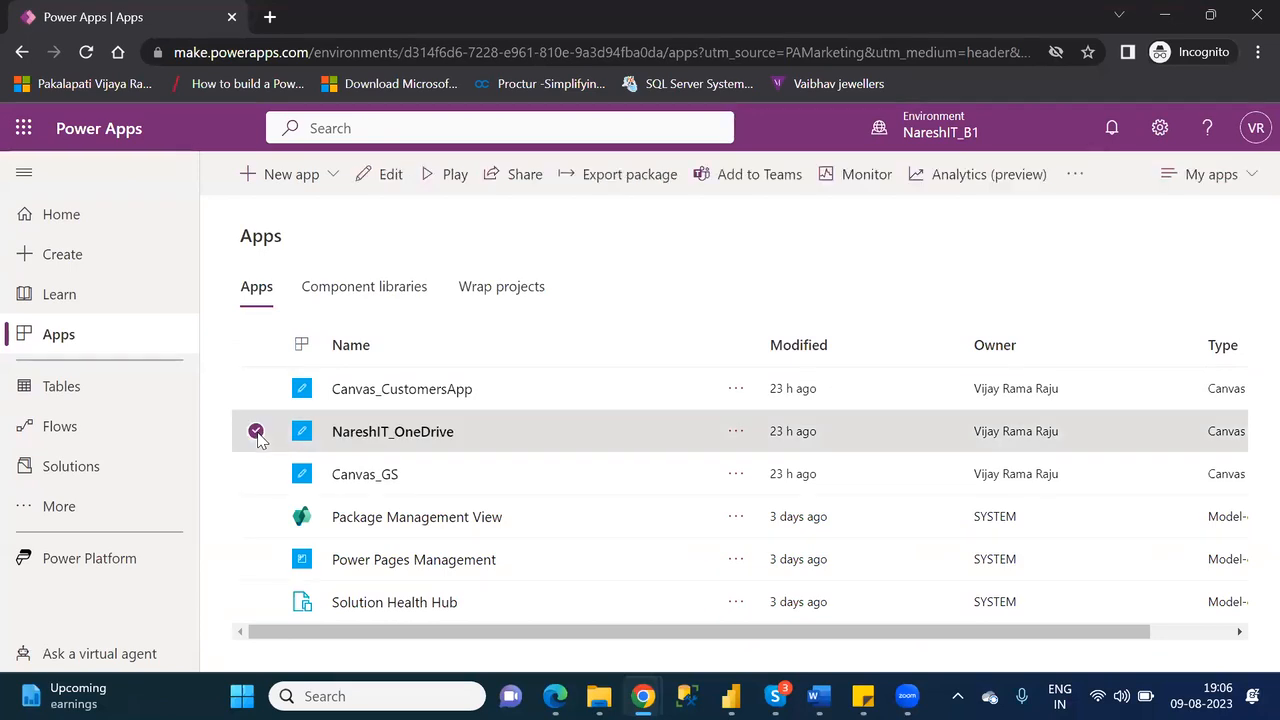
left_click(477, 224)
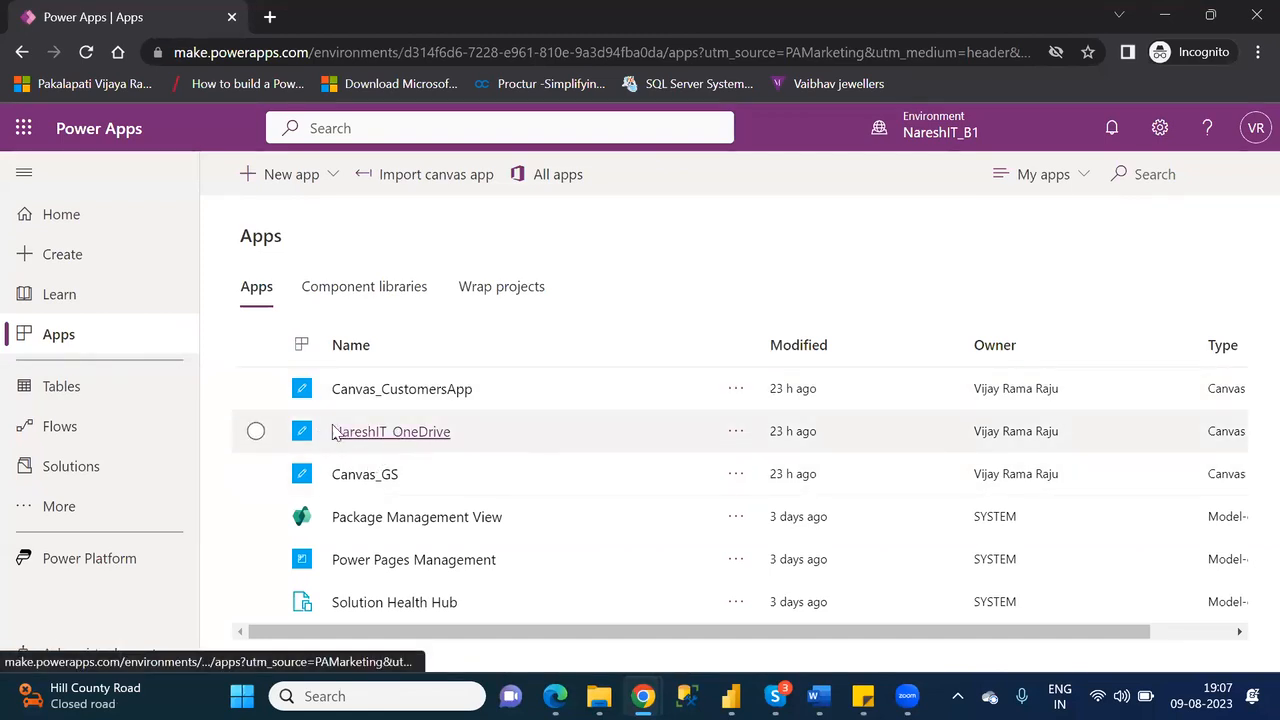
left_click(256, 432)
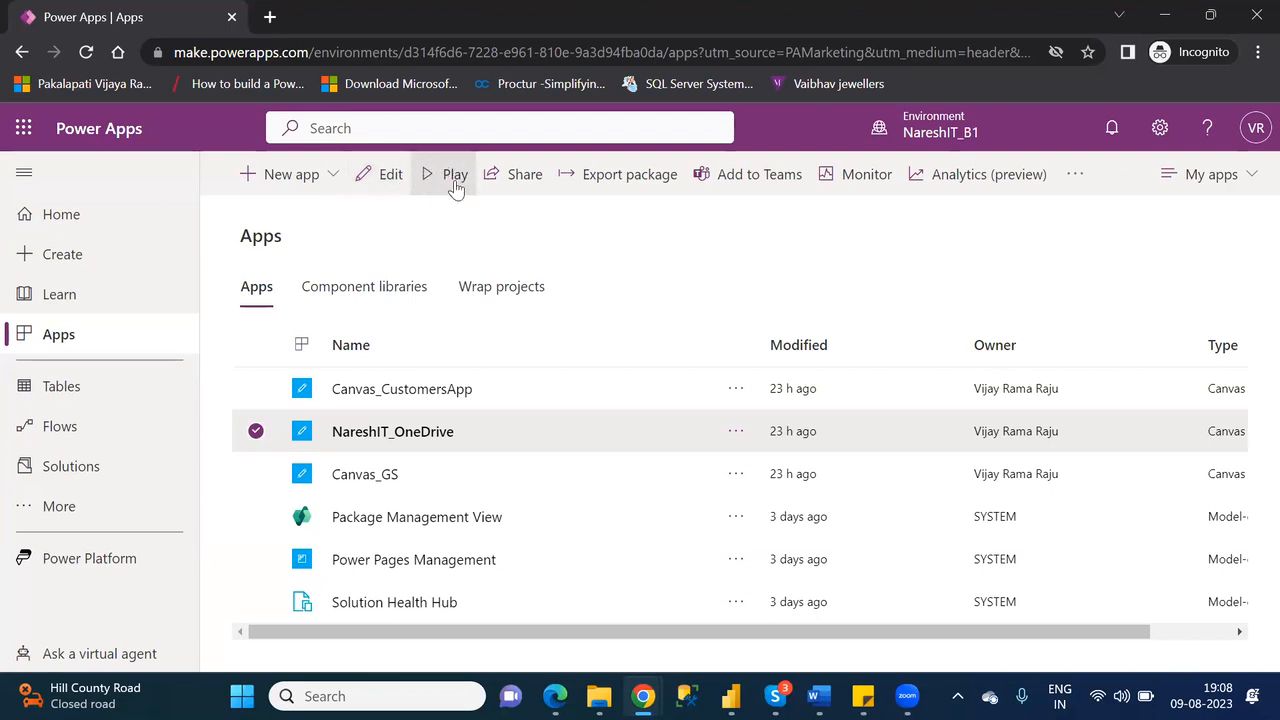
left_click(379, 181)
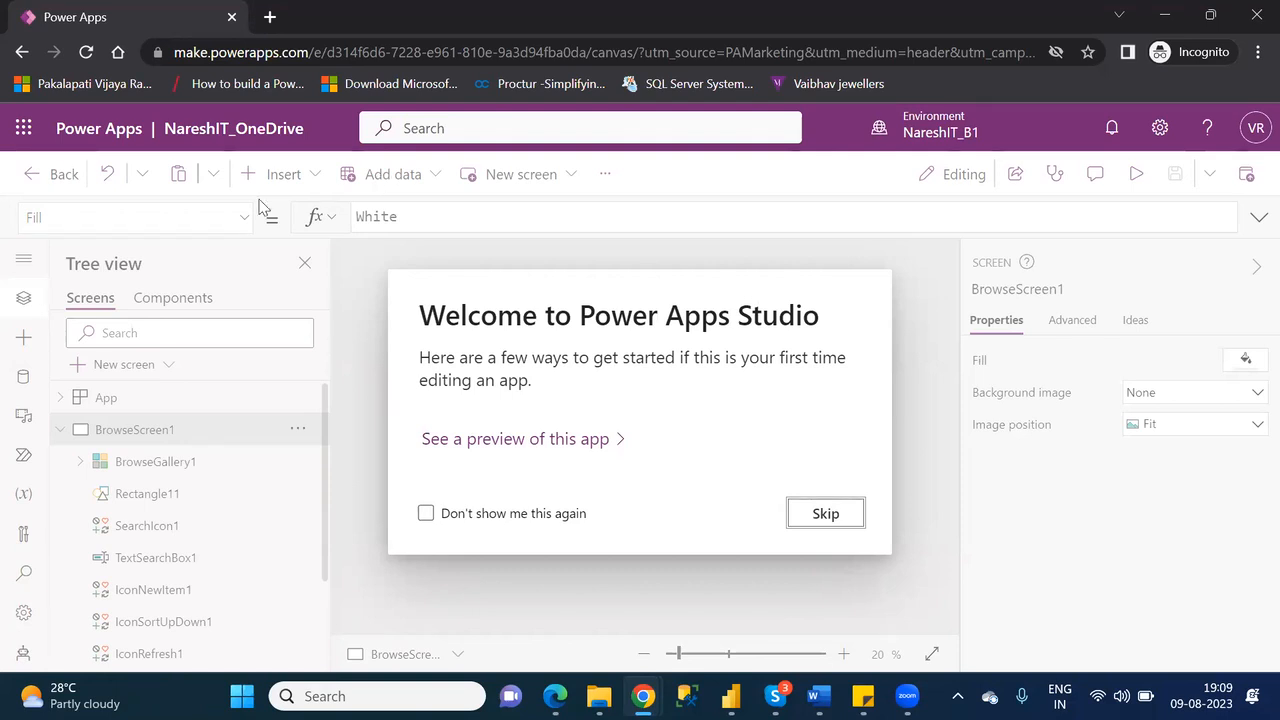
left_click(825, 515)
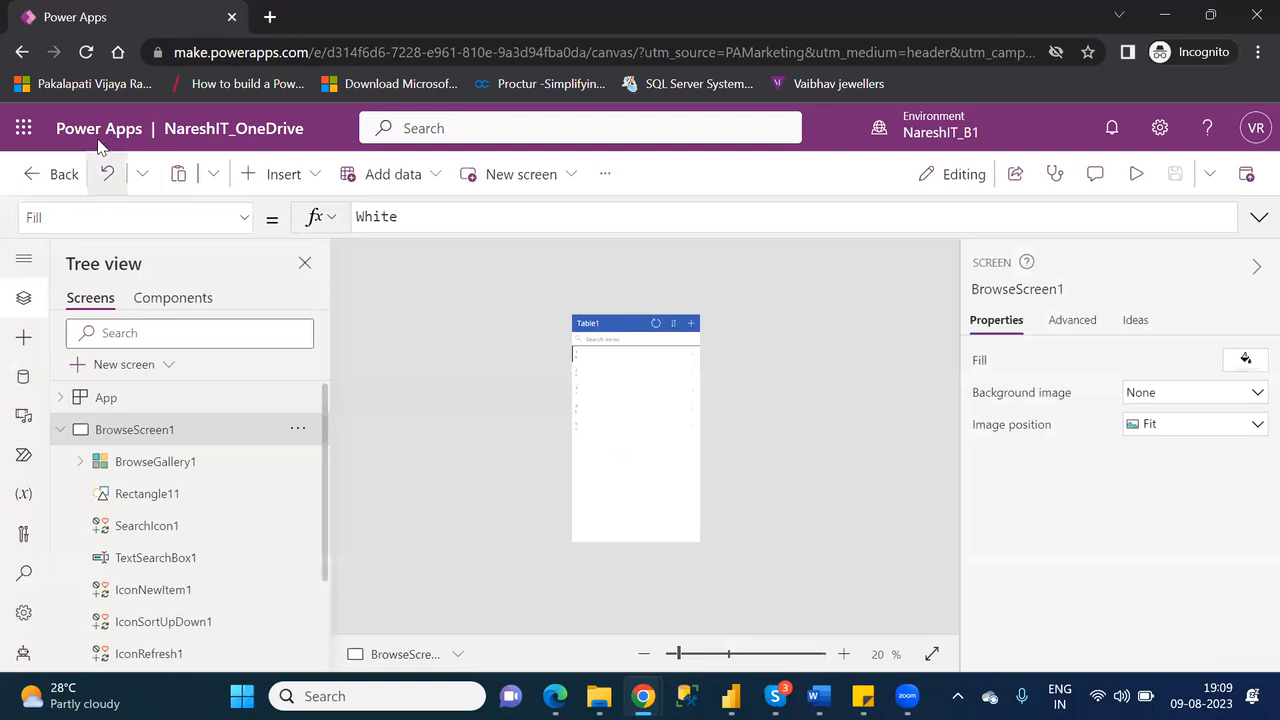
left_click(48, 178)
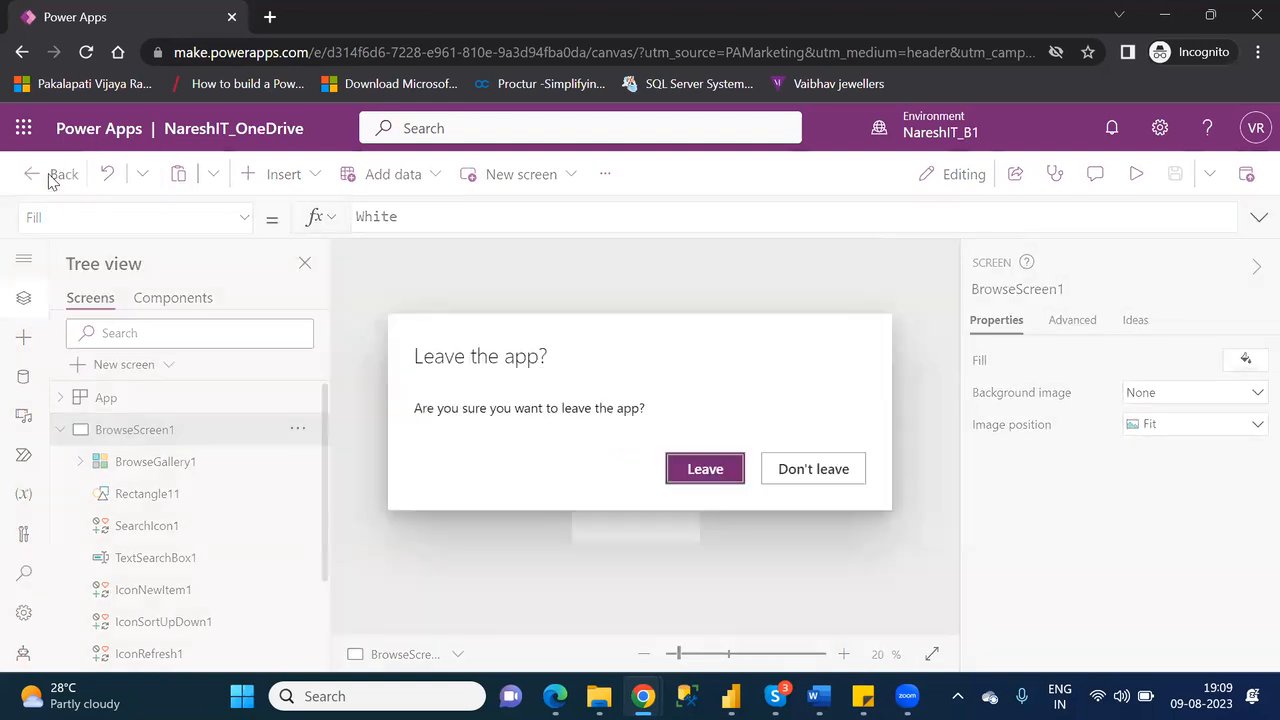
left_click(705, 470)
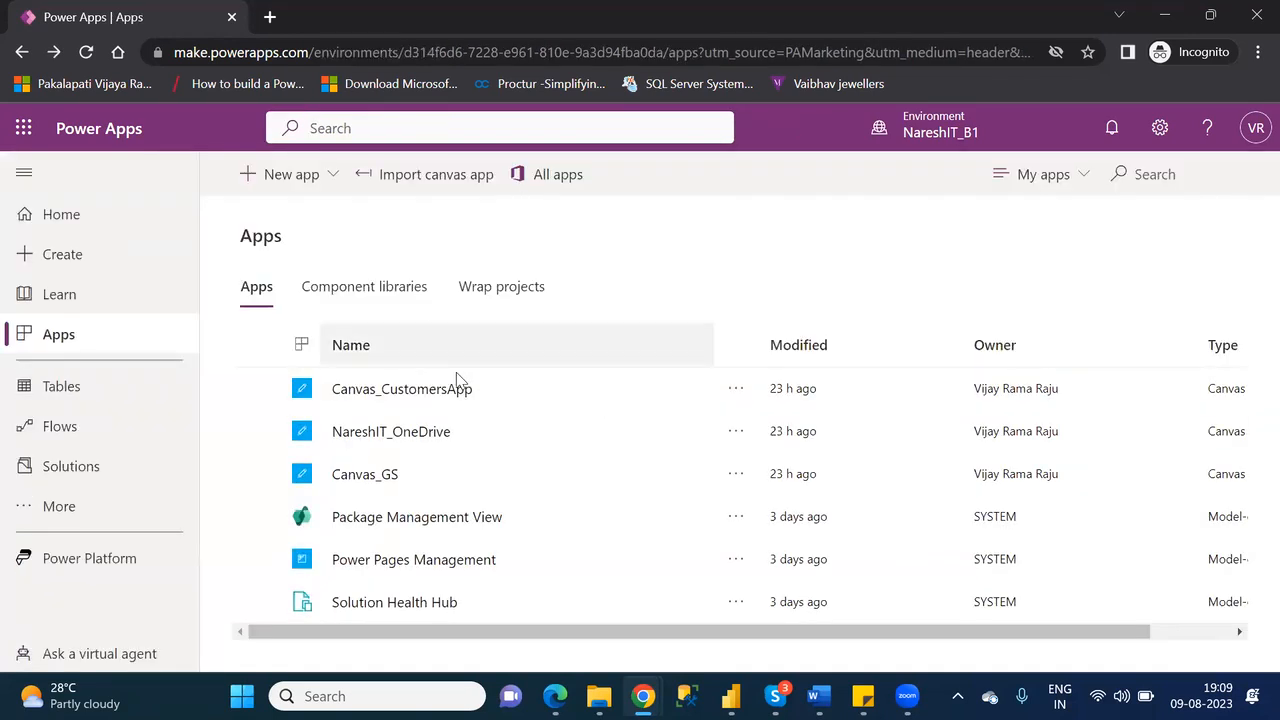
Open the Canvas_CustomersApp canvas app for editing and skip the welcome message
left_click(257, 390)
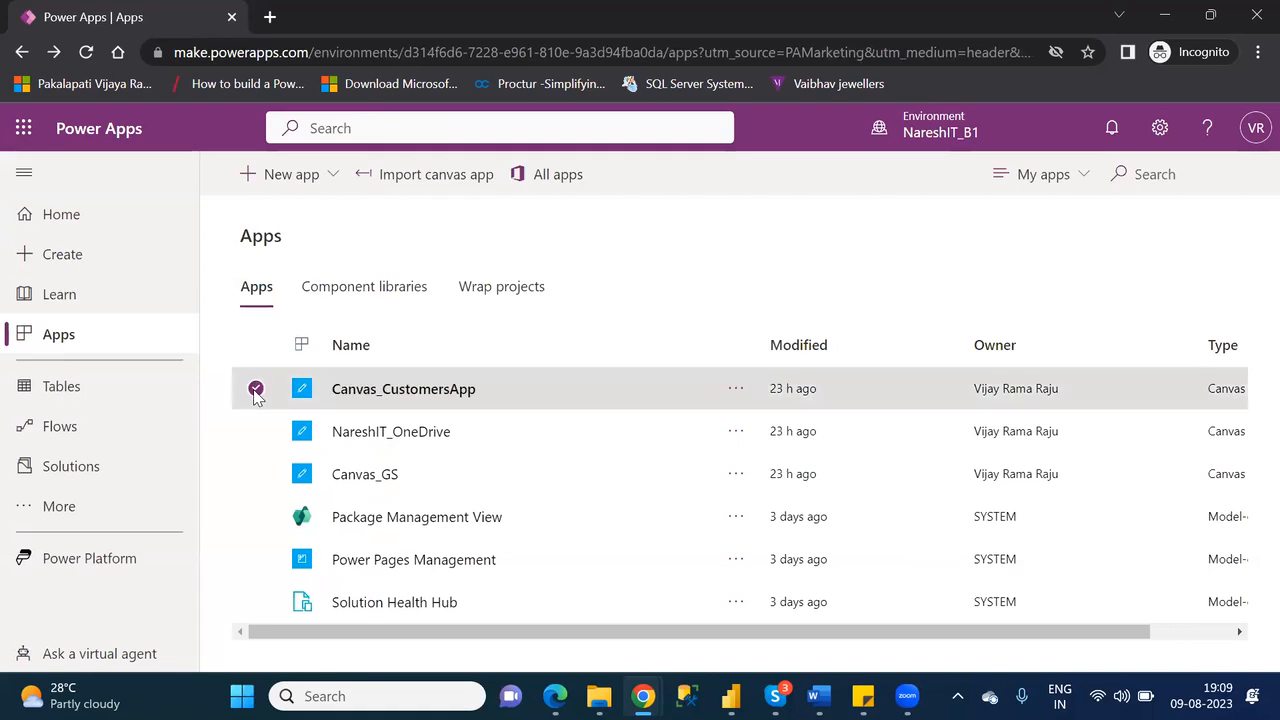
left_click(399, 173)
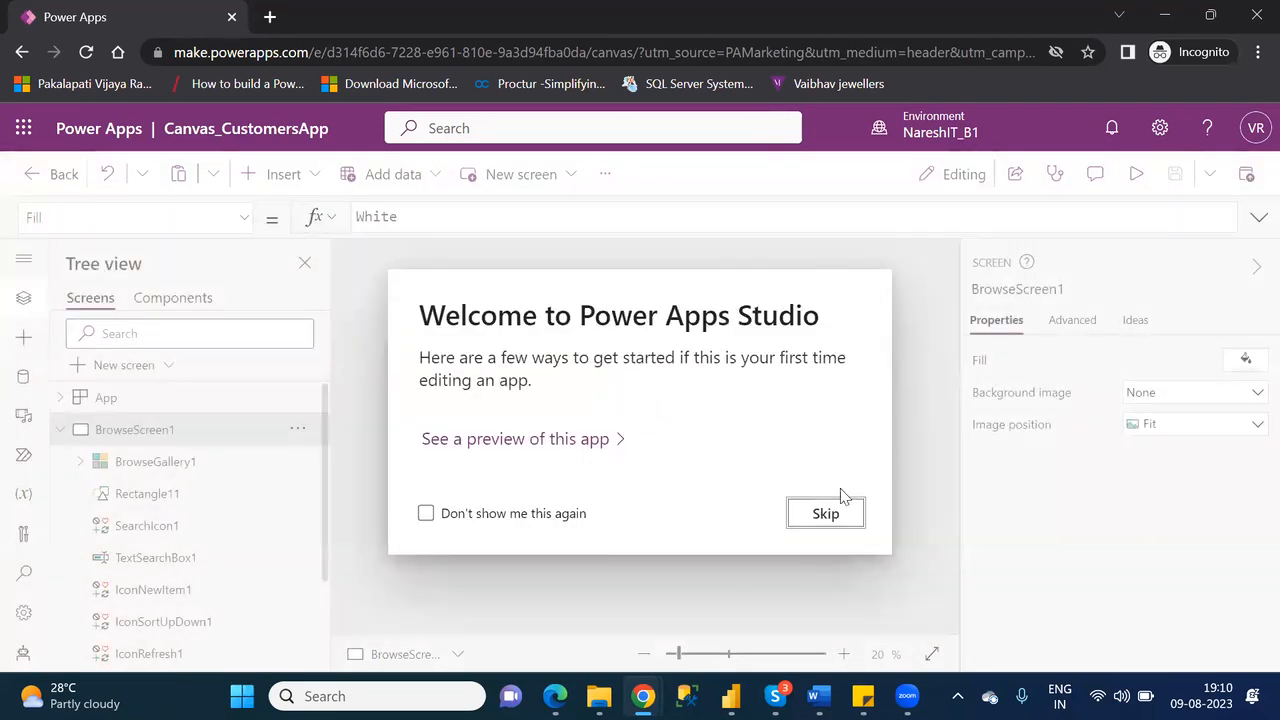
left_click(827, 514)
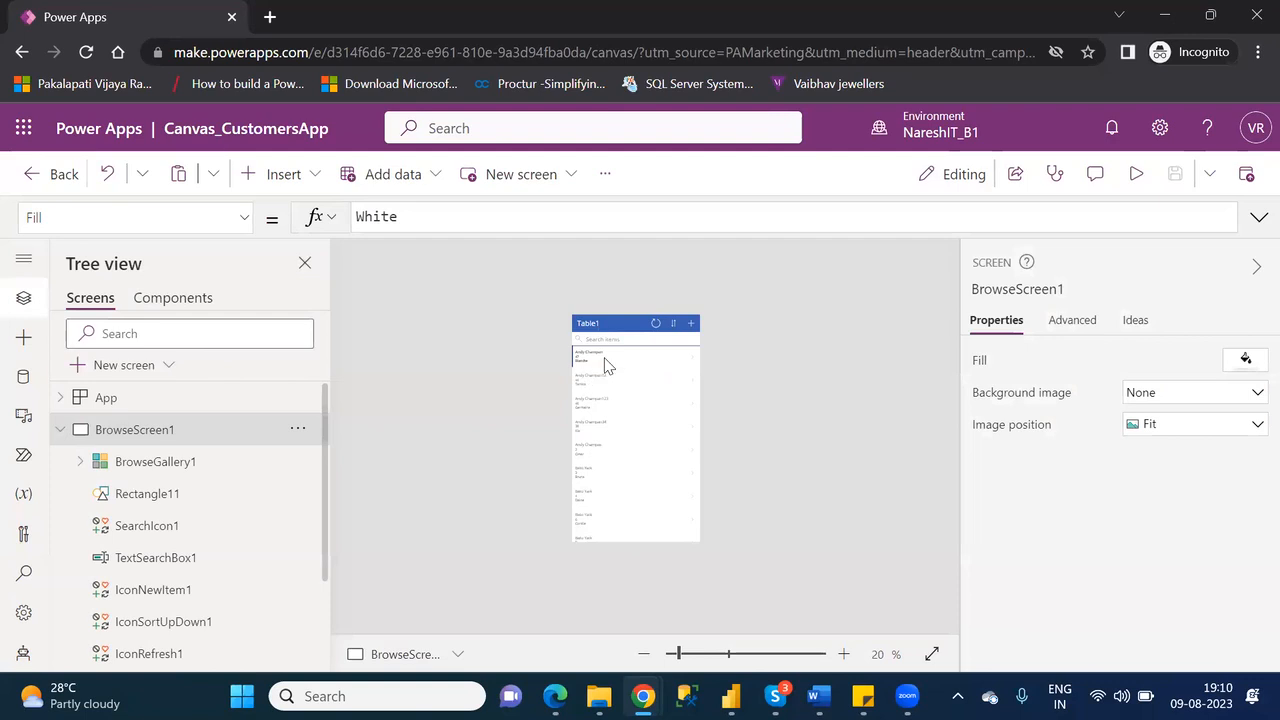
Collapse BrowseScreen1 in the tree view and enlarge the canvas to 38% to view the app's record list
left_click(59, 430)
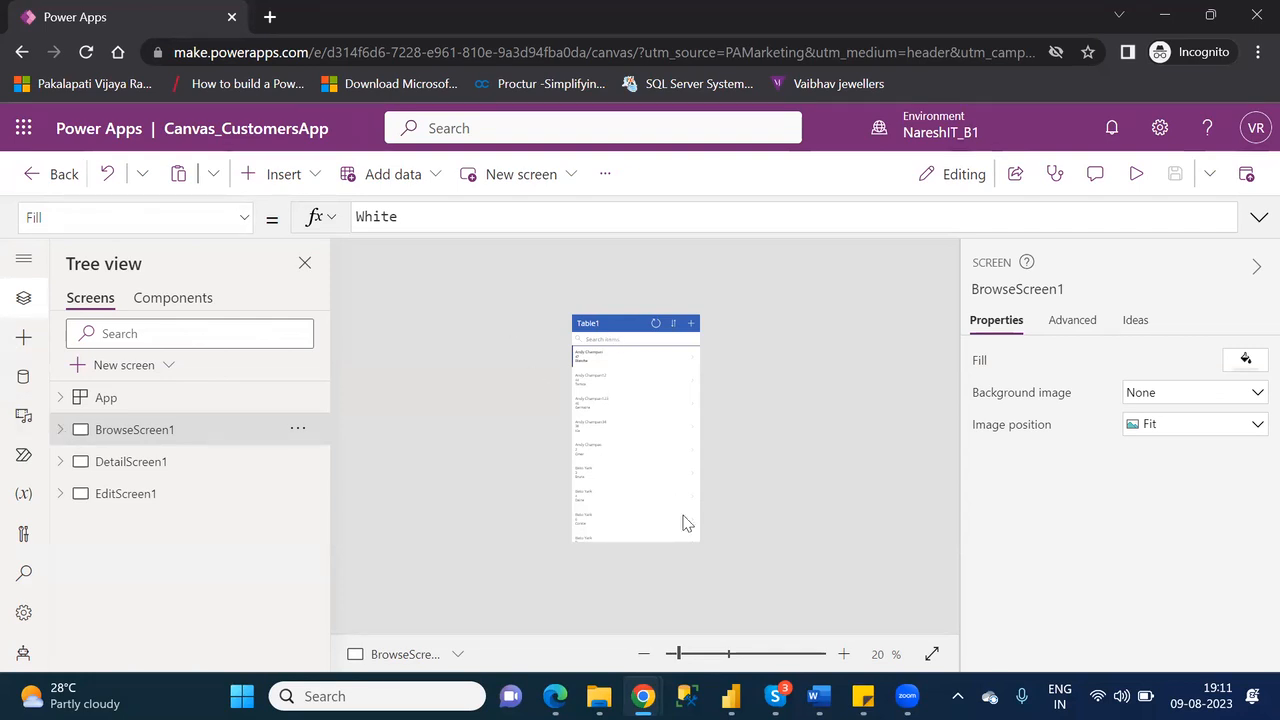
left_click(697, 654)
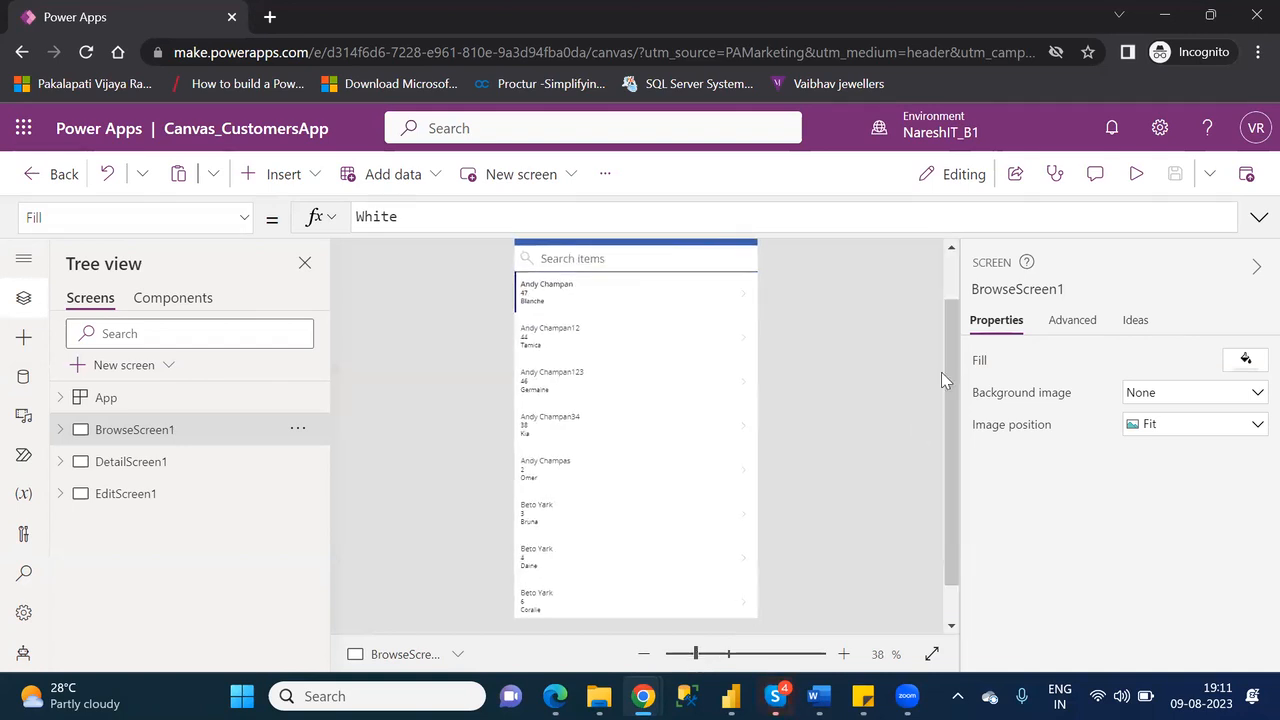
scroll(957, 283, "up", 2)
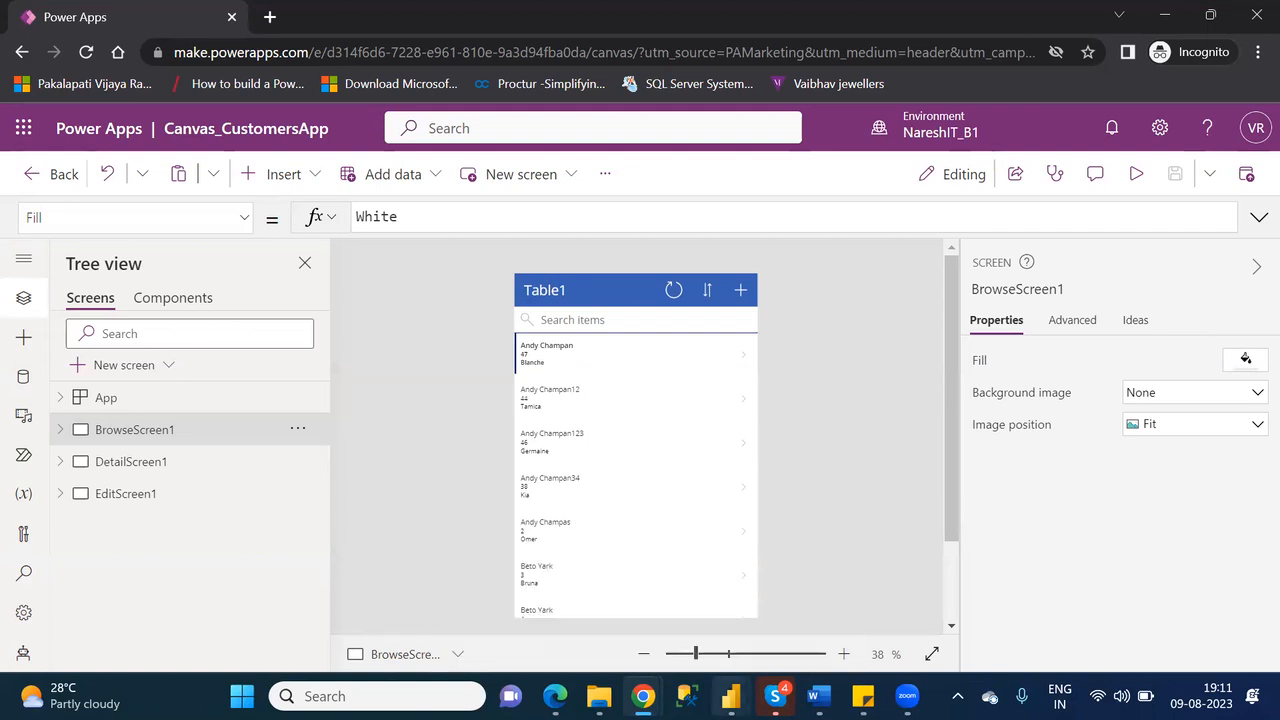
Switch to File Explorer, open the Customers workbook from the personal OneDrive folder, and dismiss the document recovery pane
left_click(599, 696)
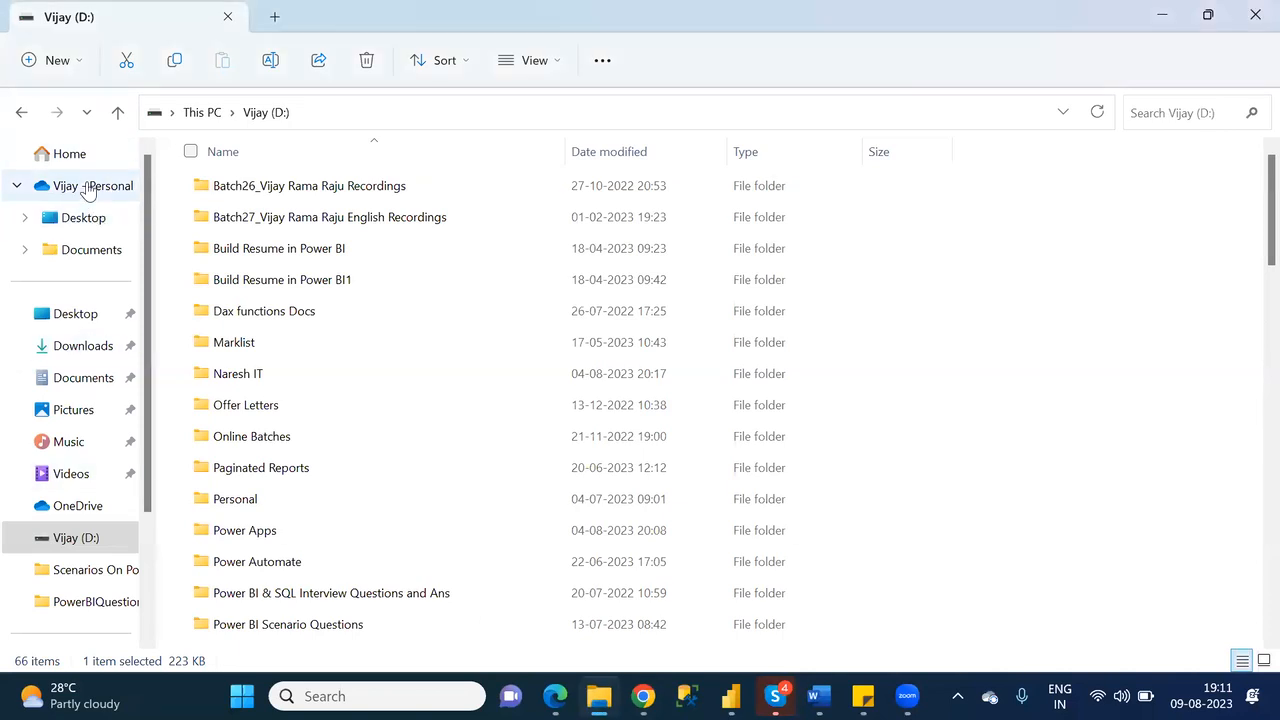
left_click(88, 190)
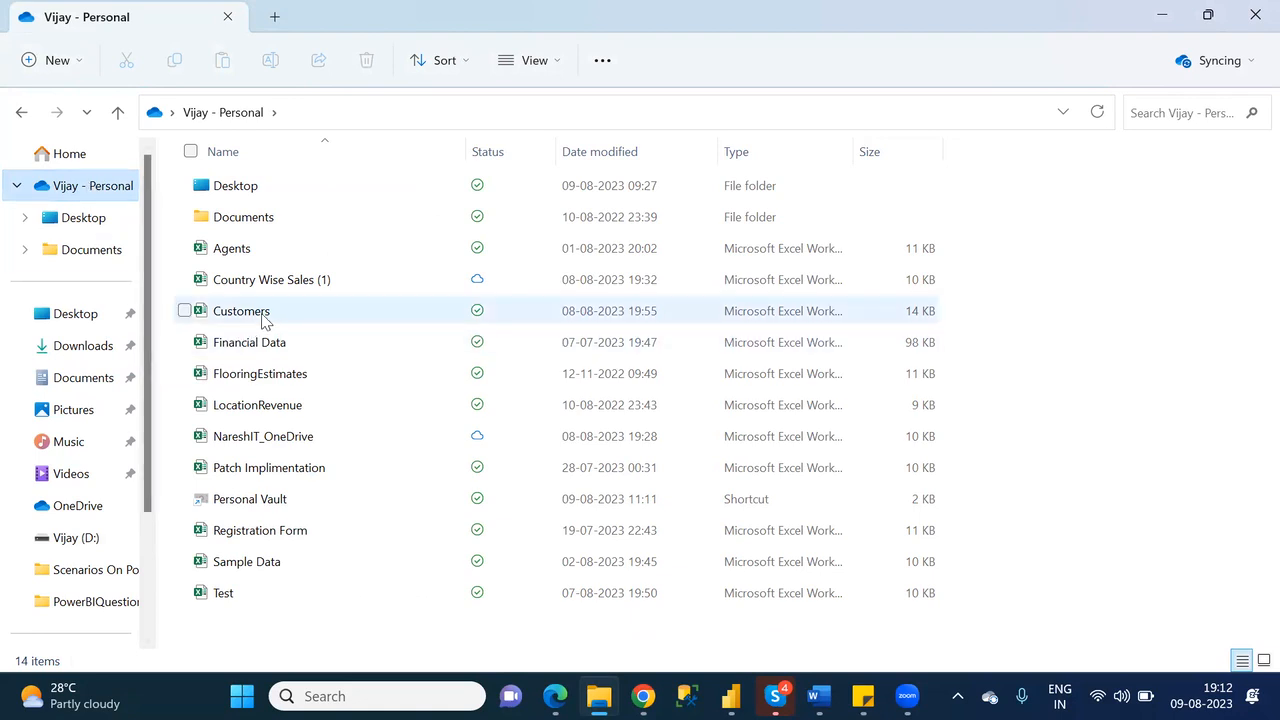
mouse_move(264, 320)
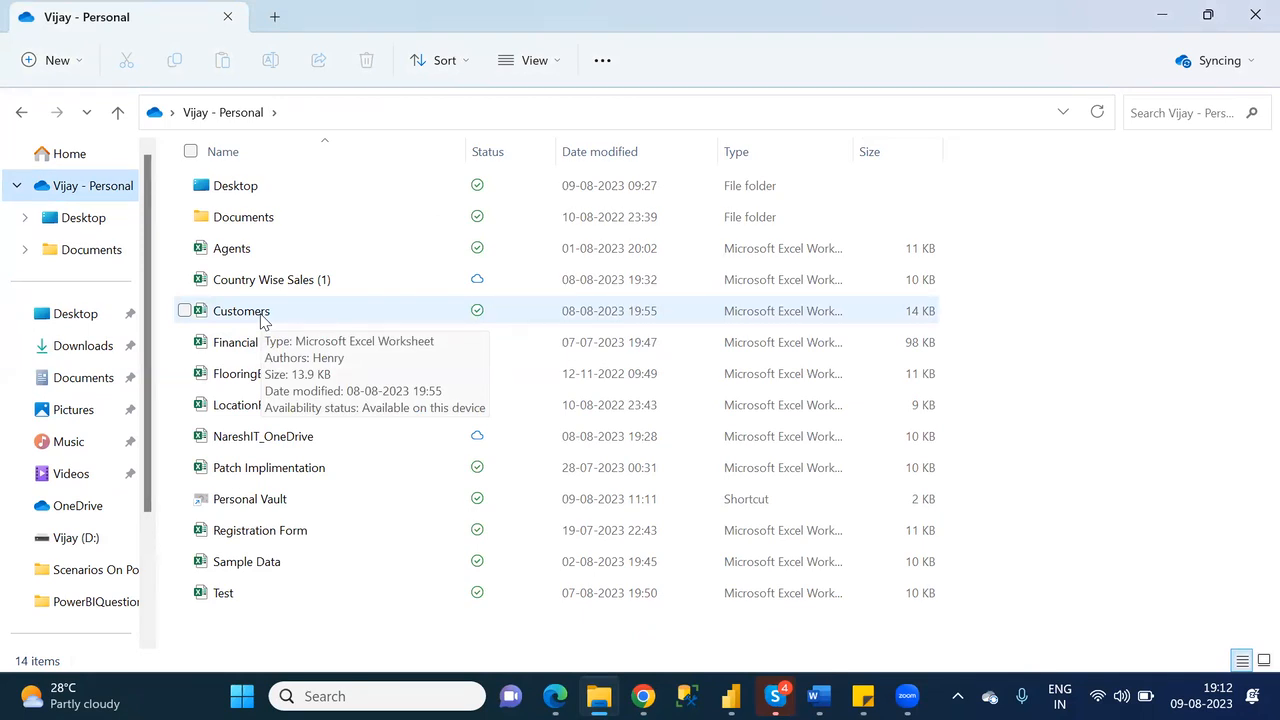
double_click(262, 318)
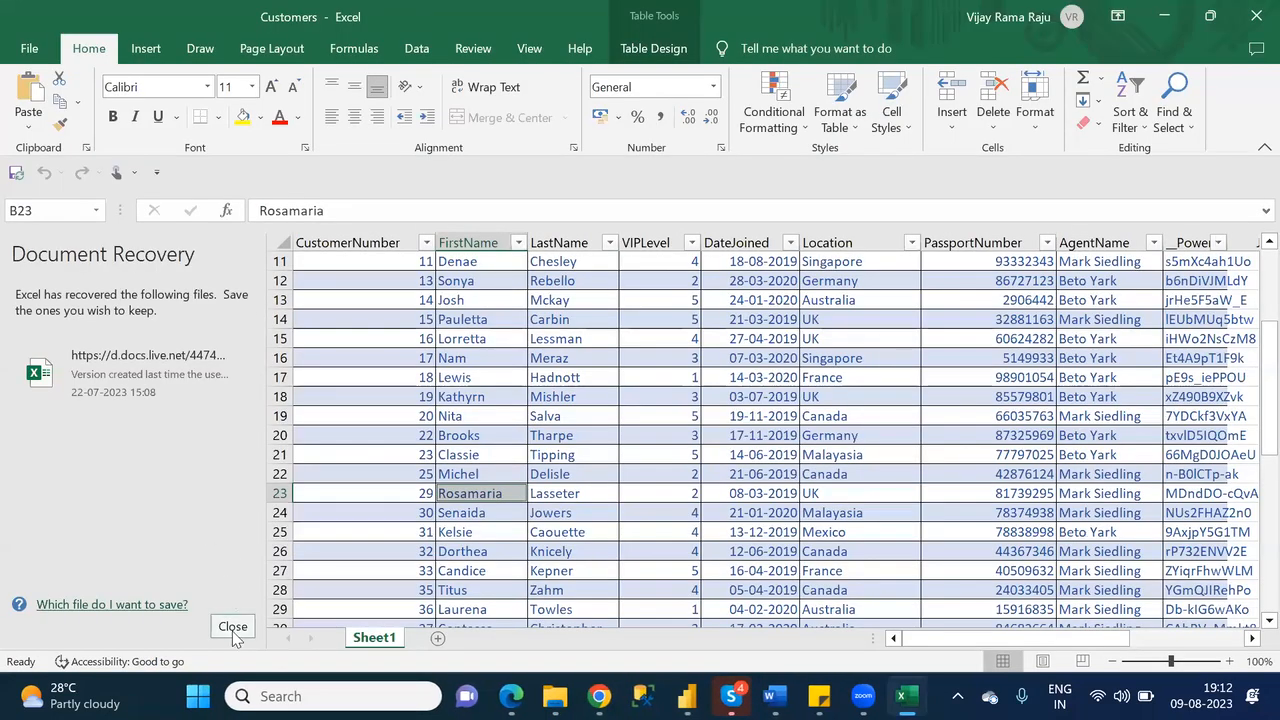
left_click(232, 627)
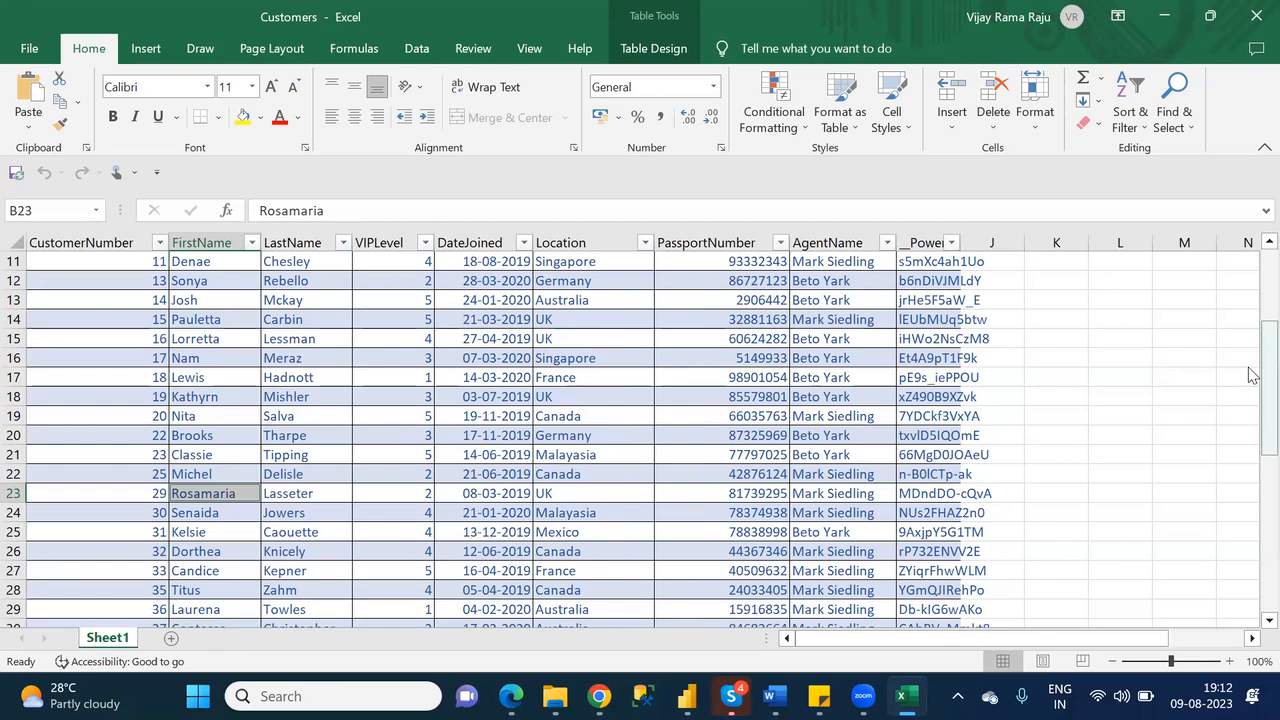
Review the Customers table's column headers one by one from CustomerNumber through __PowerAppsId__
left_click_drag(1249, 368, 1249, 291)
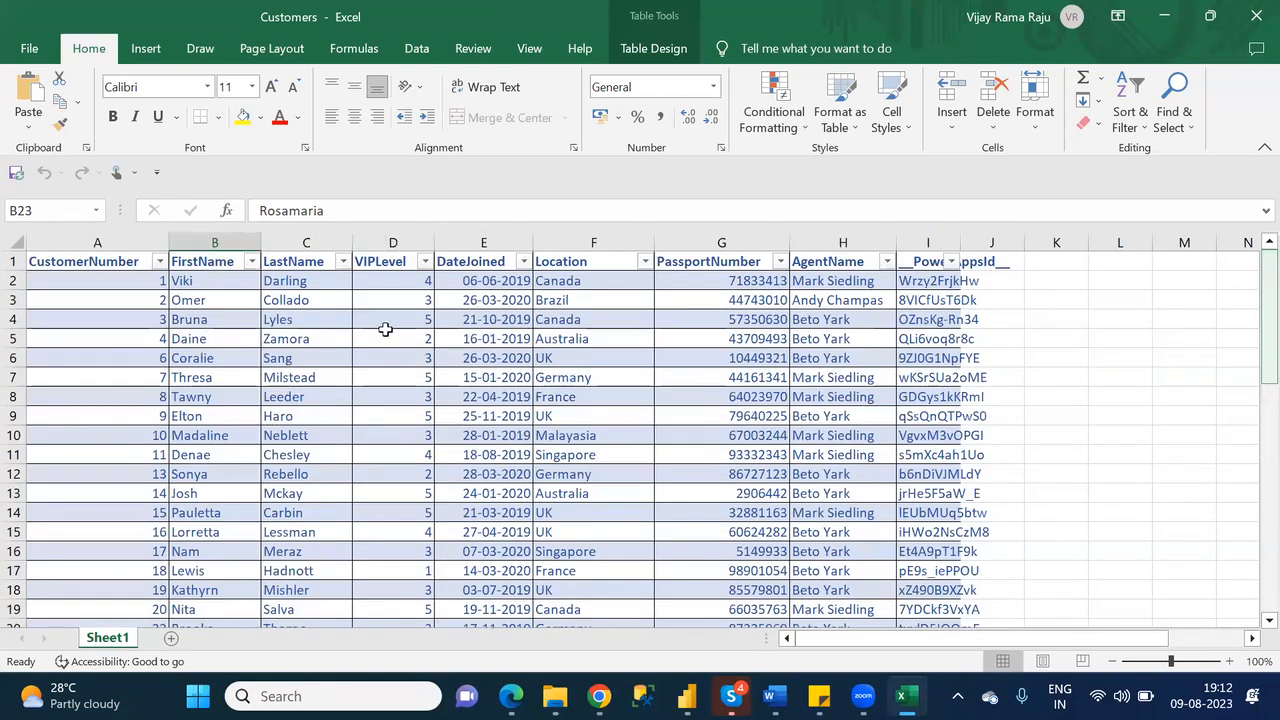
left_click(113, 261)
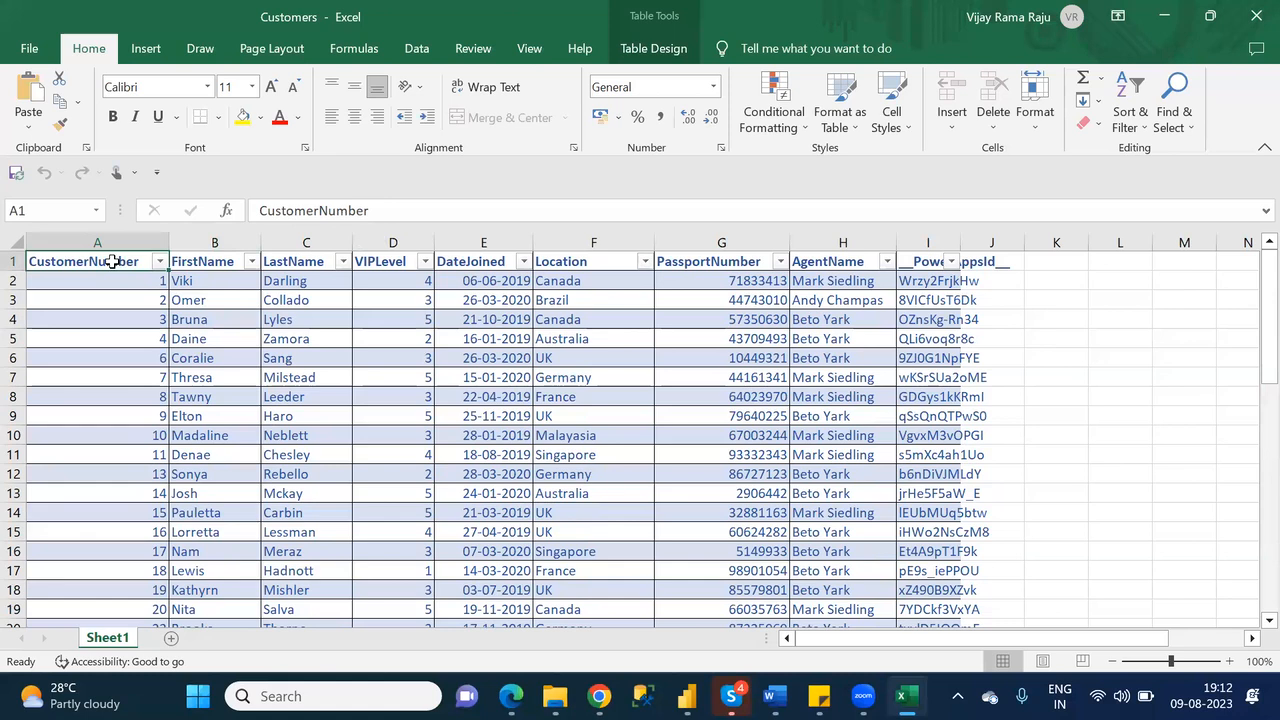
key("Right")
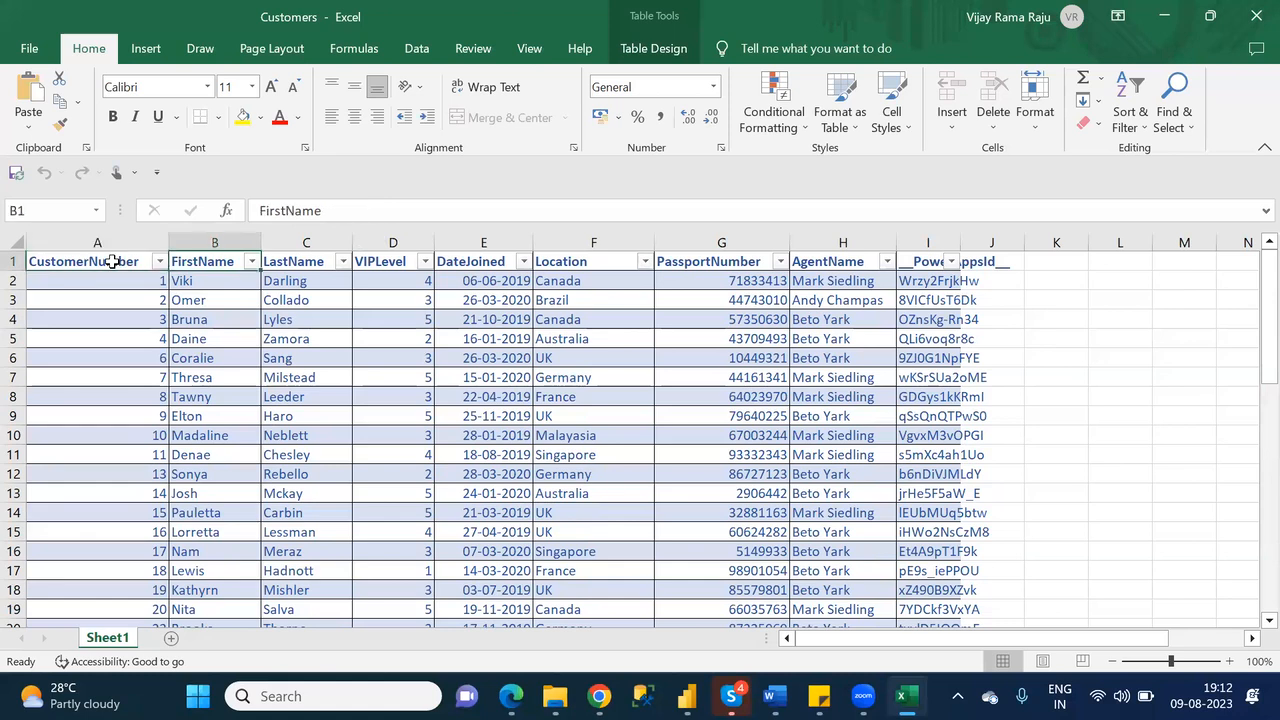
key("Right")
key("Right")
key("Right")
key("Right")
key("Right")
key("Right")
key("Right")
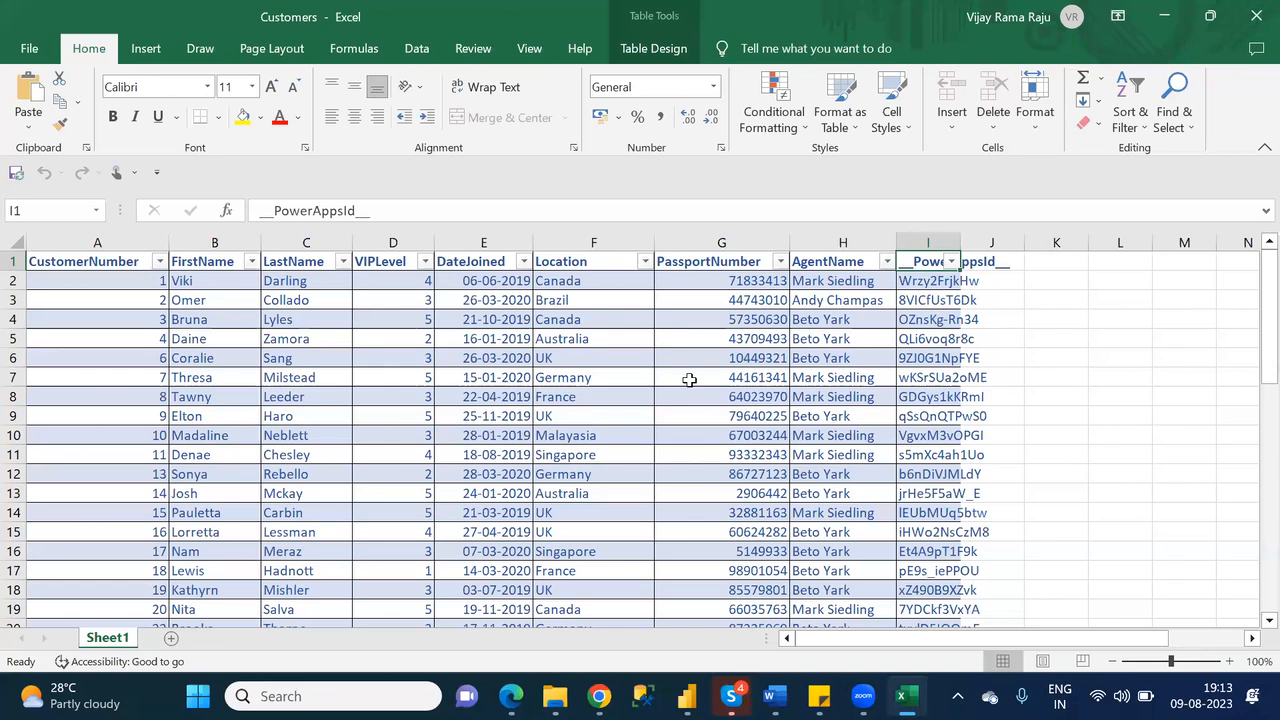
Examine the __PowerAppsId__ values in the first records of the Customers table
left_click(927, 282)
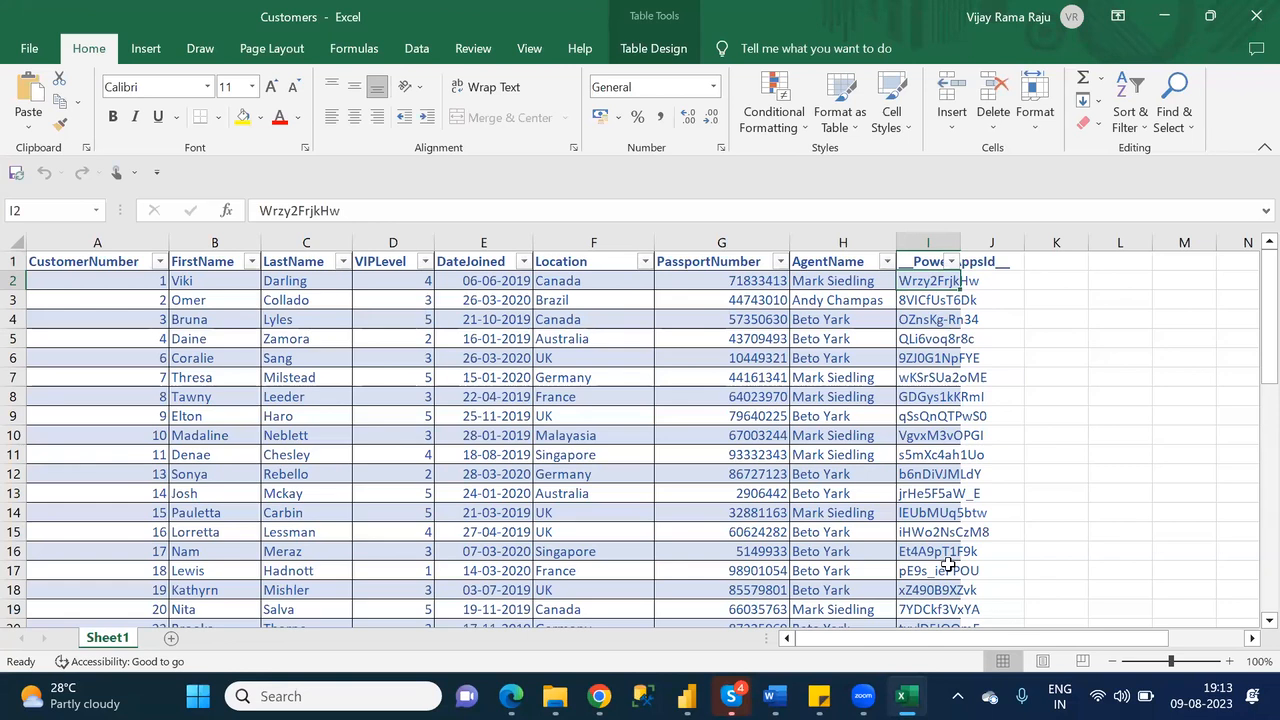
left_click(584, 320)
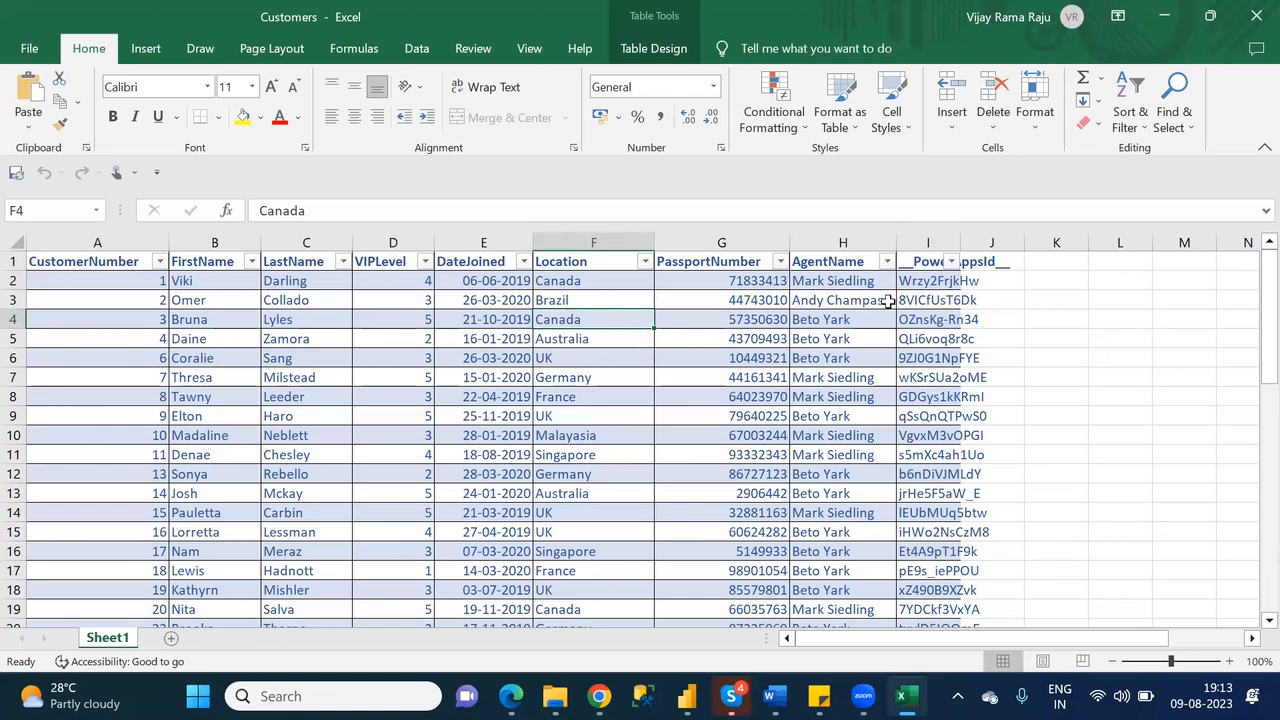
left_click(932, 317)
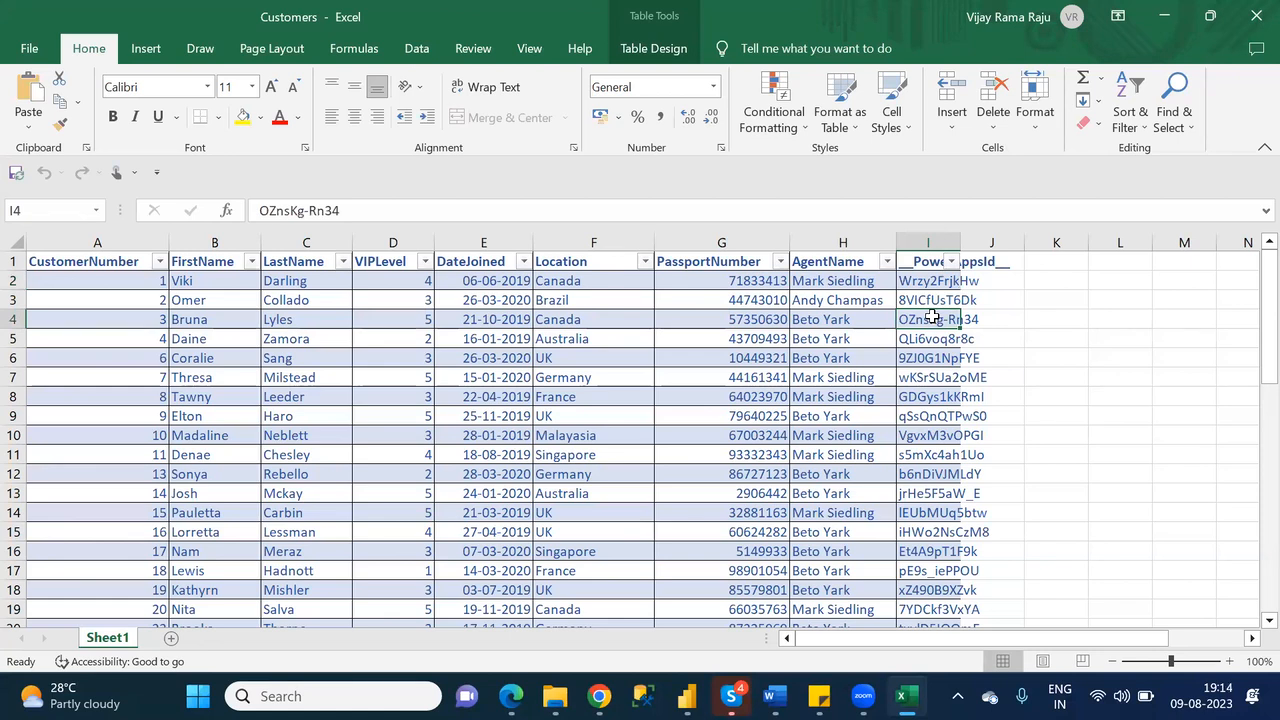
left_click(932, 318)
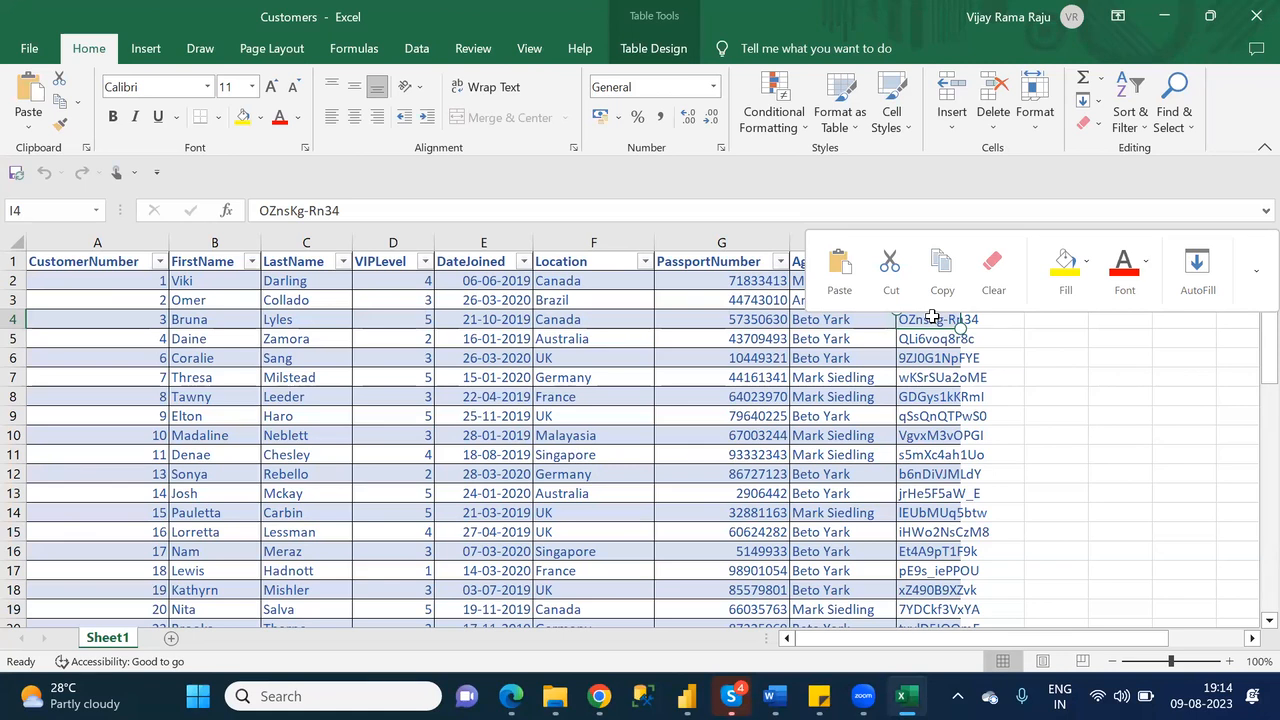
left_click(1090, 424)
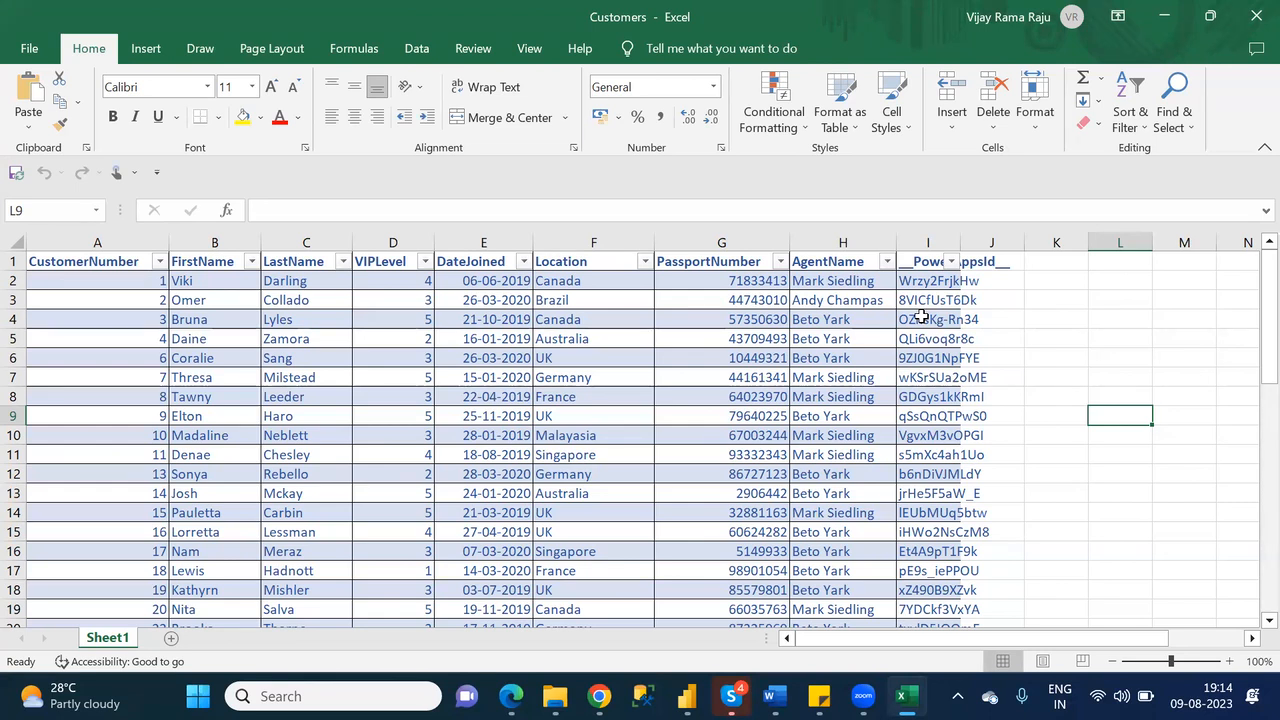
Examine the last records of the Customers table and close the workbook
left_click_drag(1250, 362, 1250, 597)
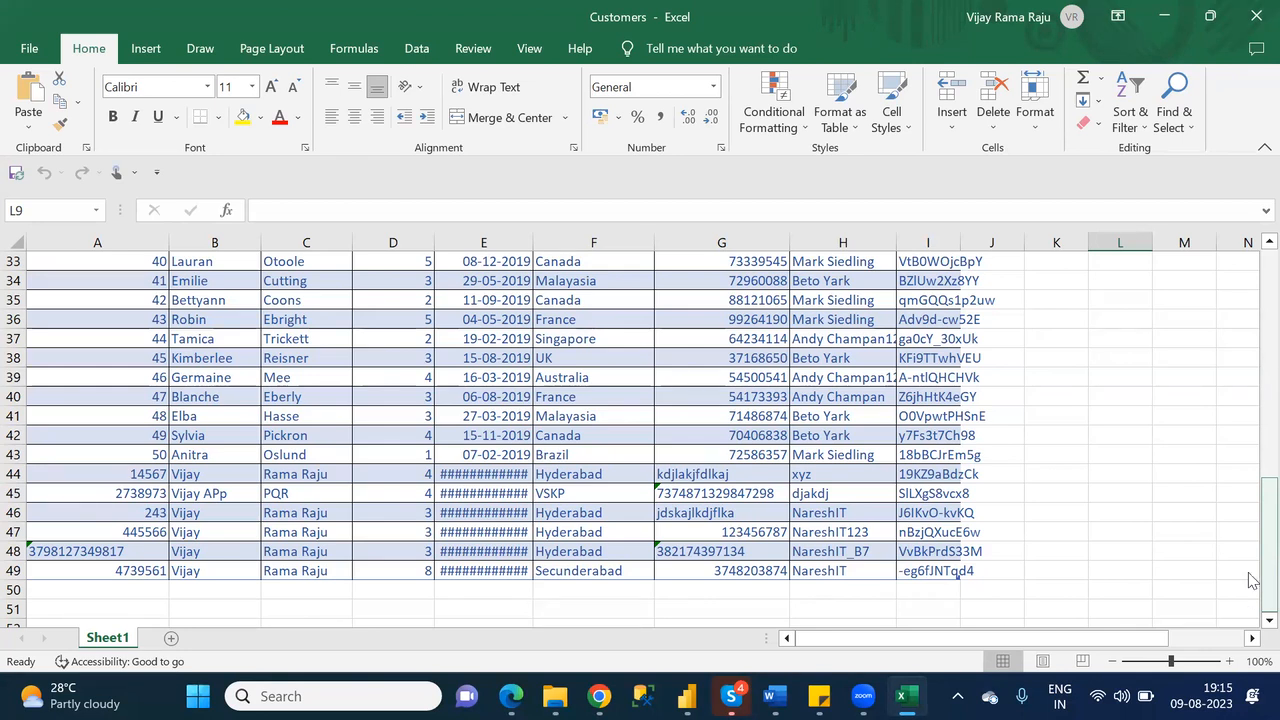
left_click_drag(1250, 580, 1250, 308)
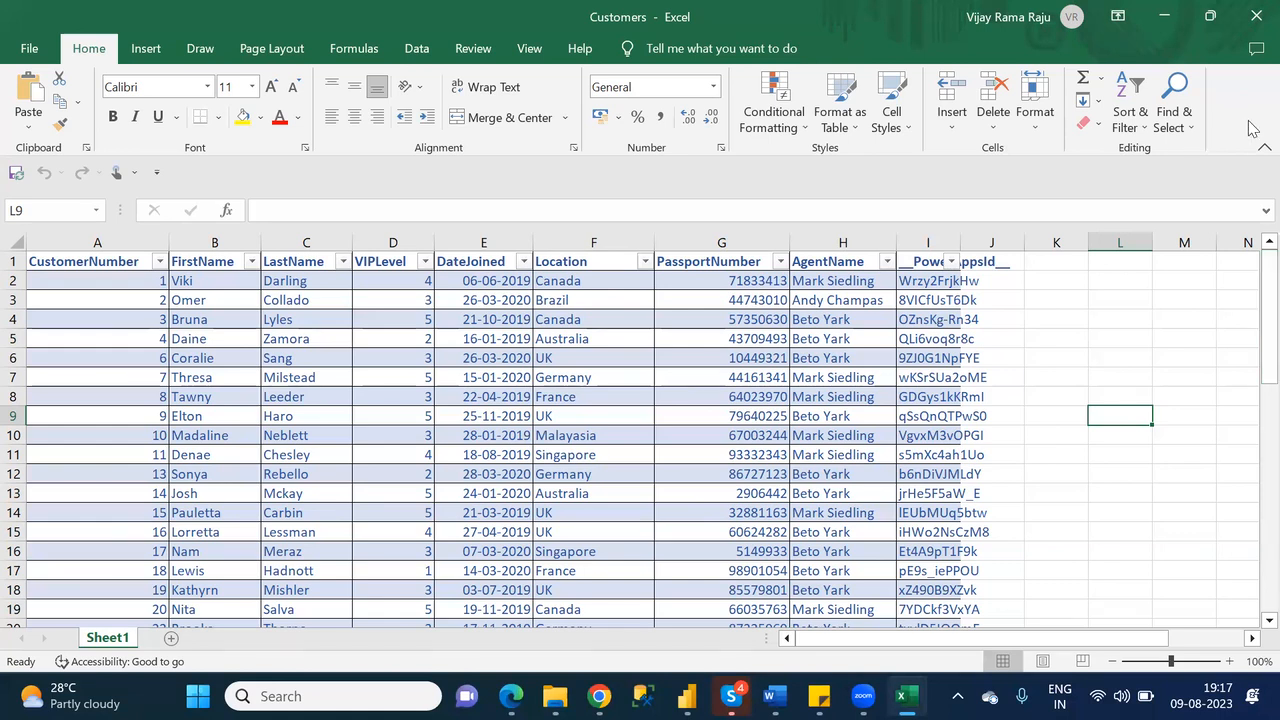
left_click(1254, 22)
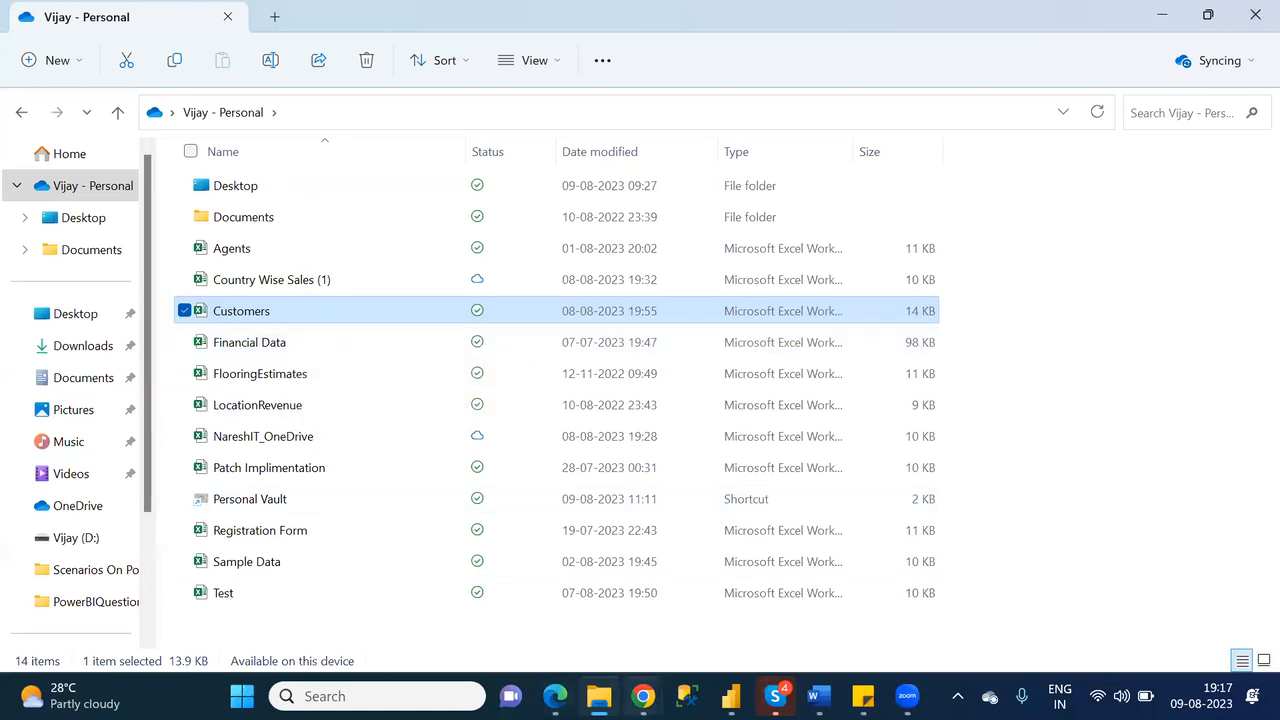
Switch to the Power Apps window and apply the orange standard theme to Canvas_CustomersApp
left_click(643, 696)
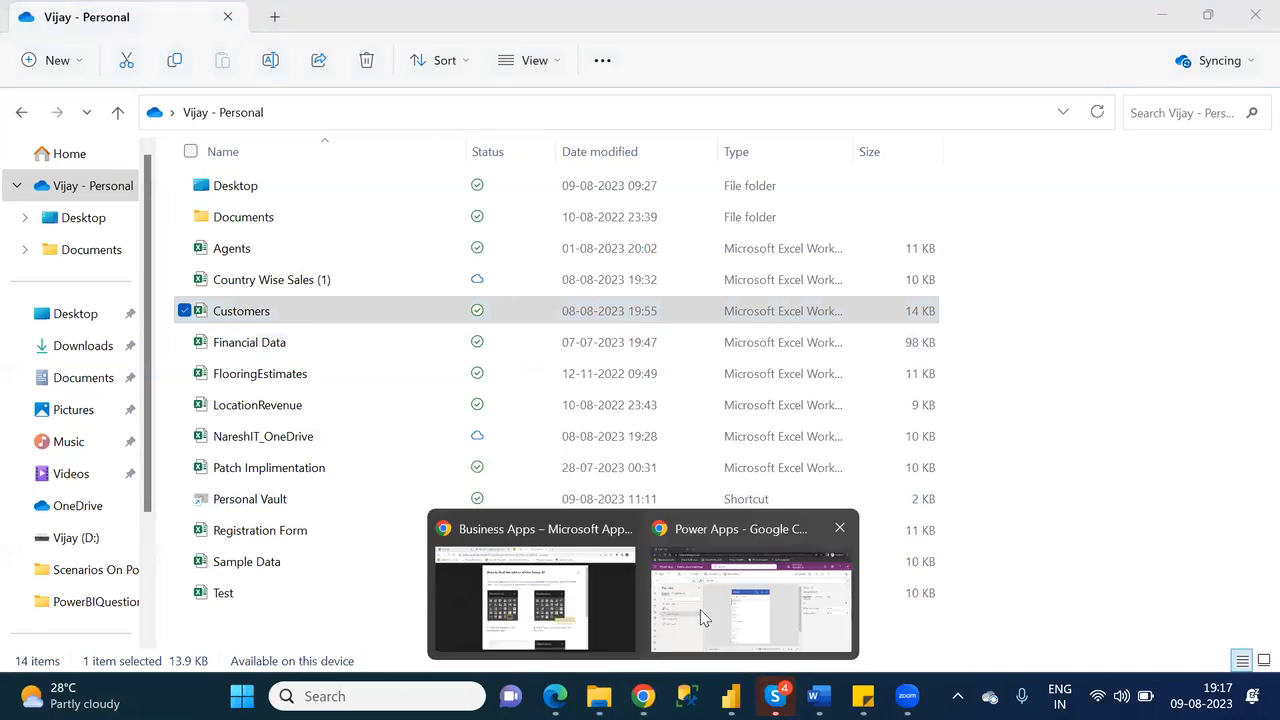
left_click(700, 609)
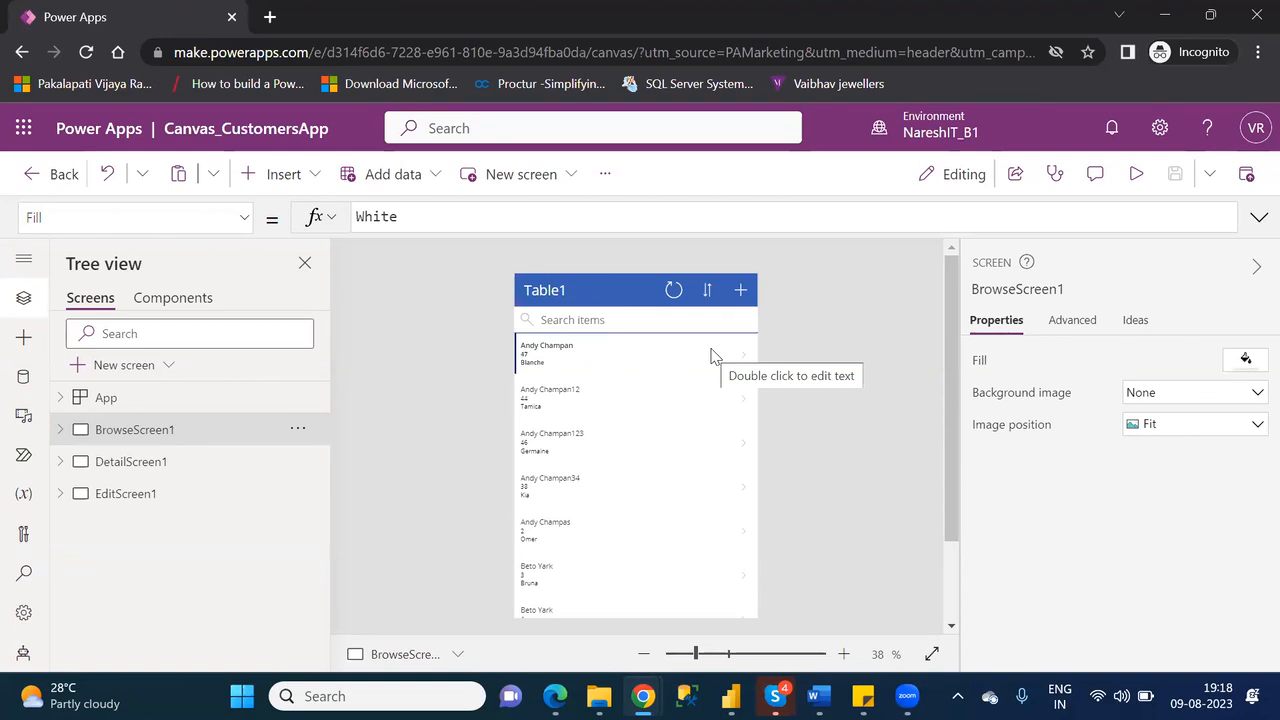
left_click(600, 177)
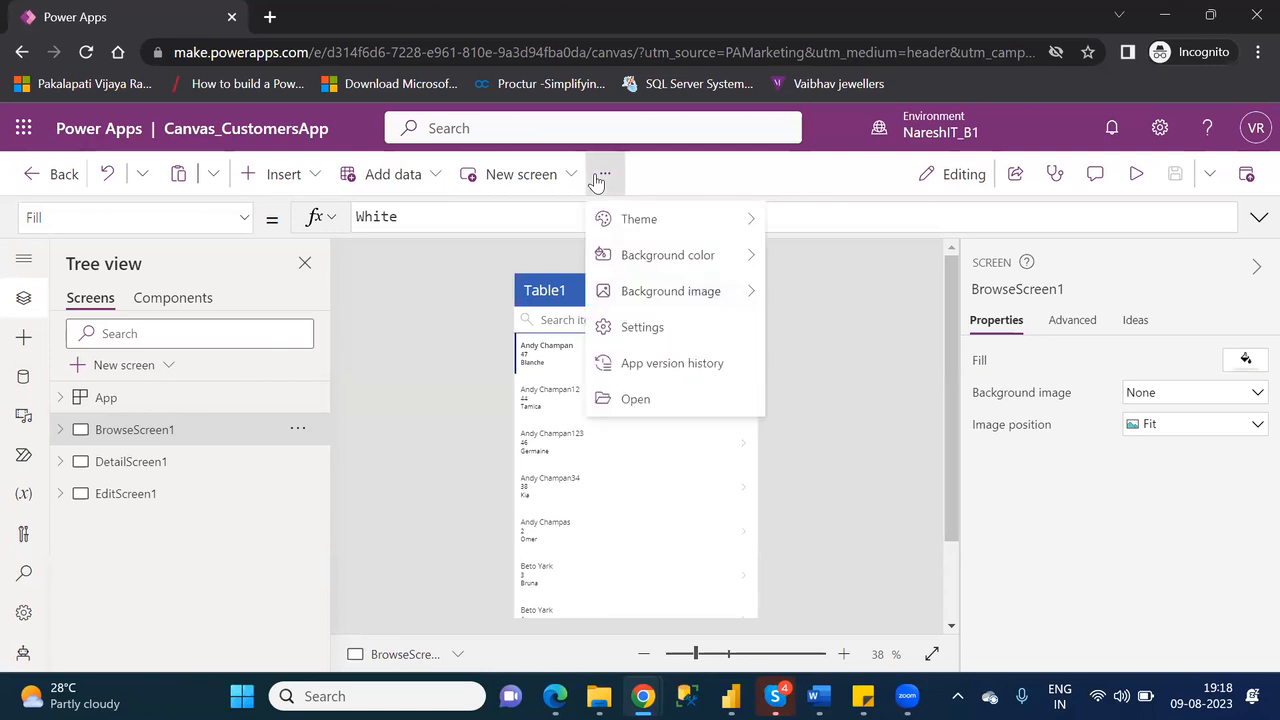
left_click(641, 218)
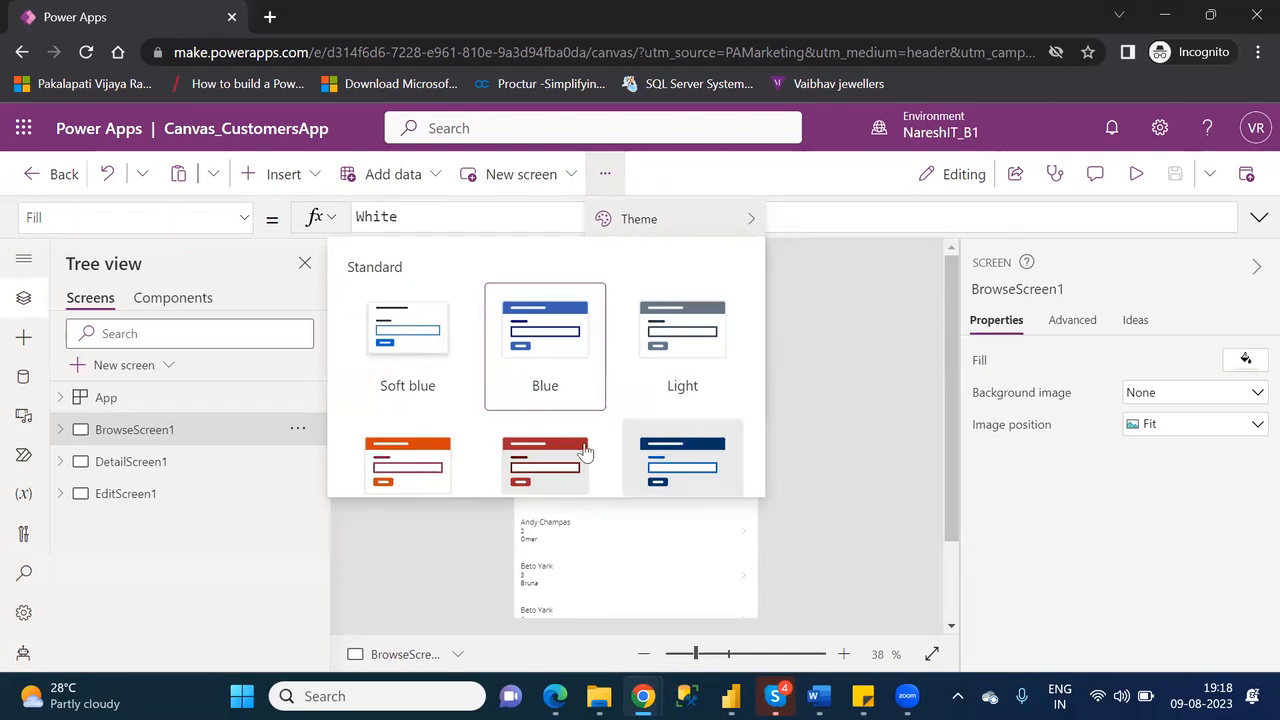
left_click(398, 458)
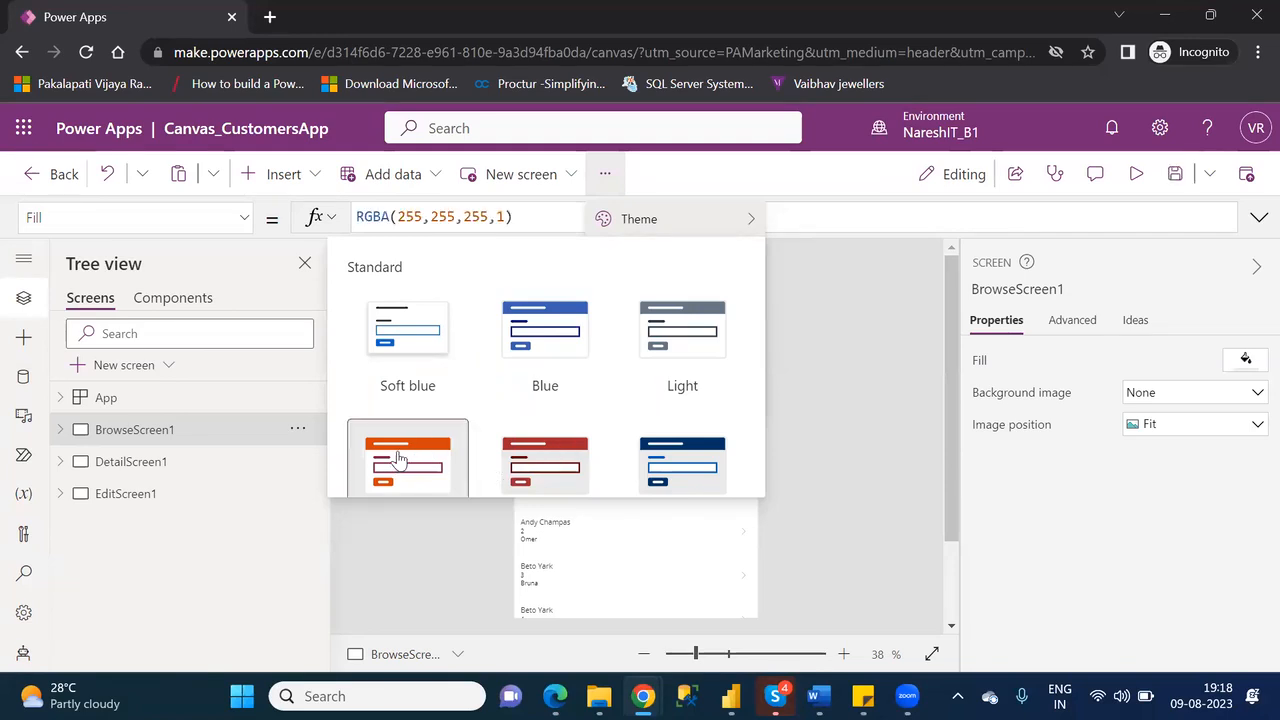
left_click(955, 573)
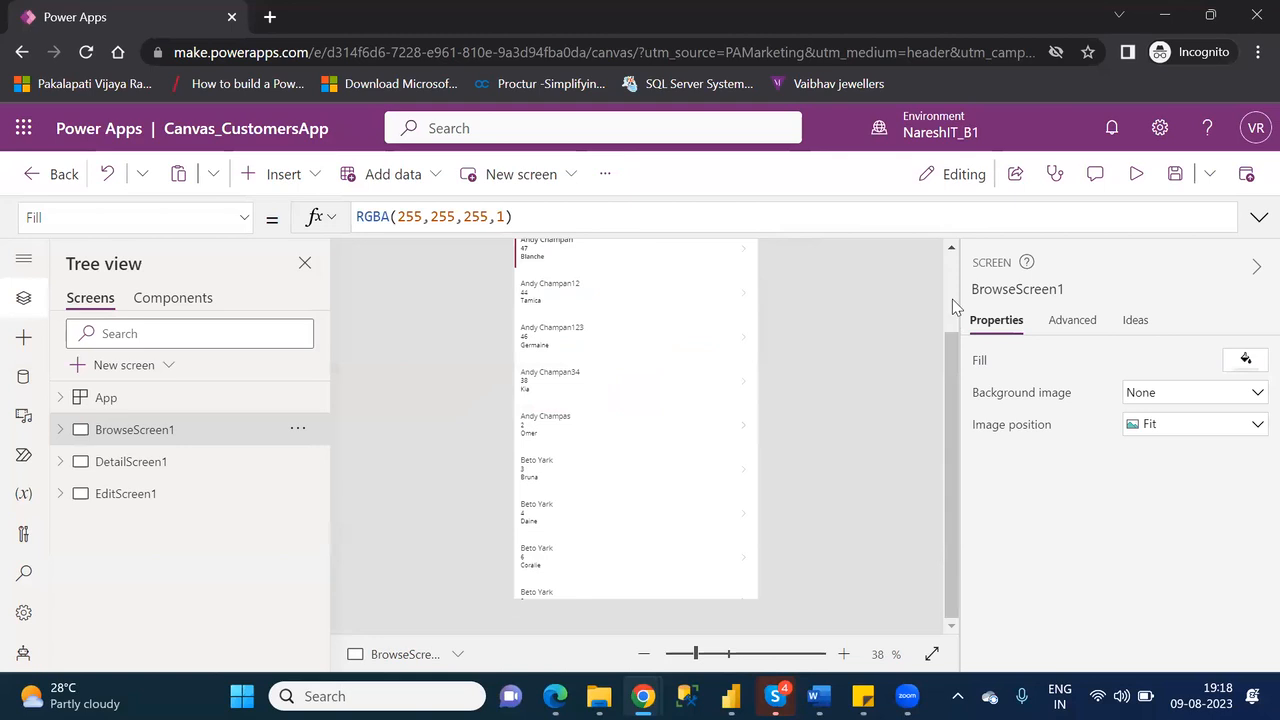
left_click(952, 299)
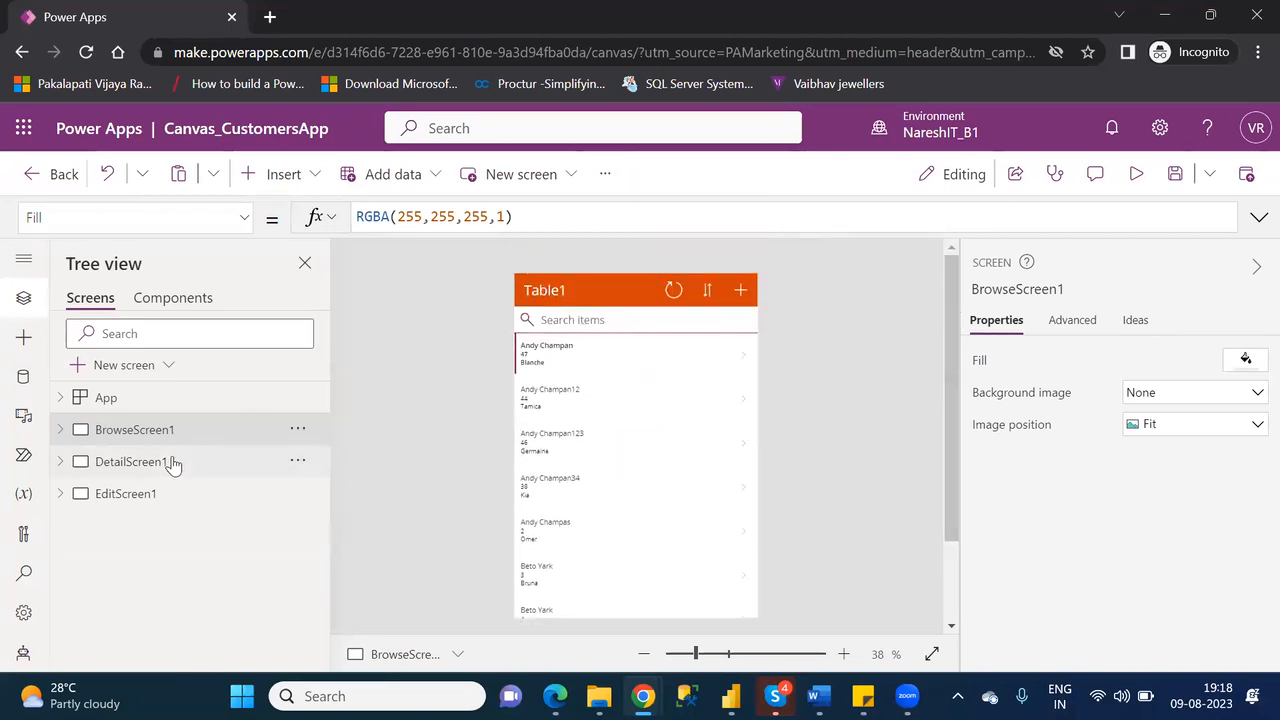
Display DetailScreen1 and look through the standard themes without choosing another one
left_click(130, 462)
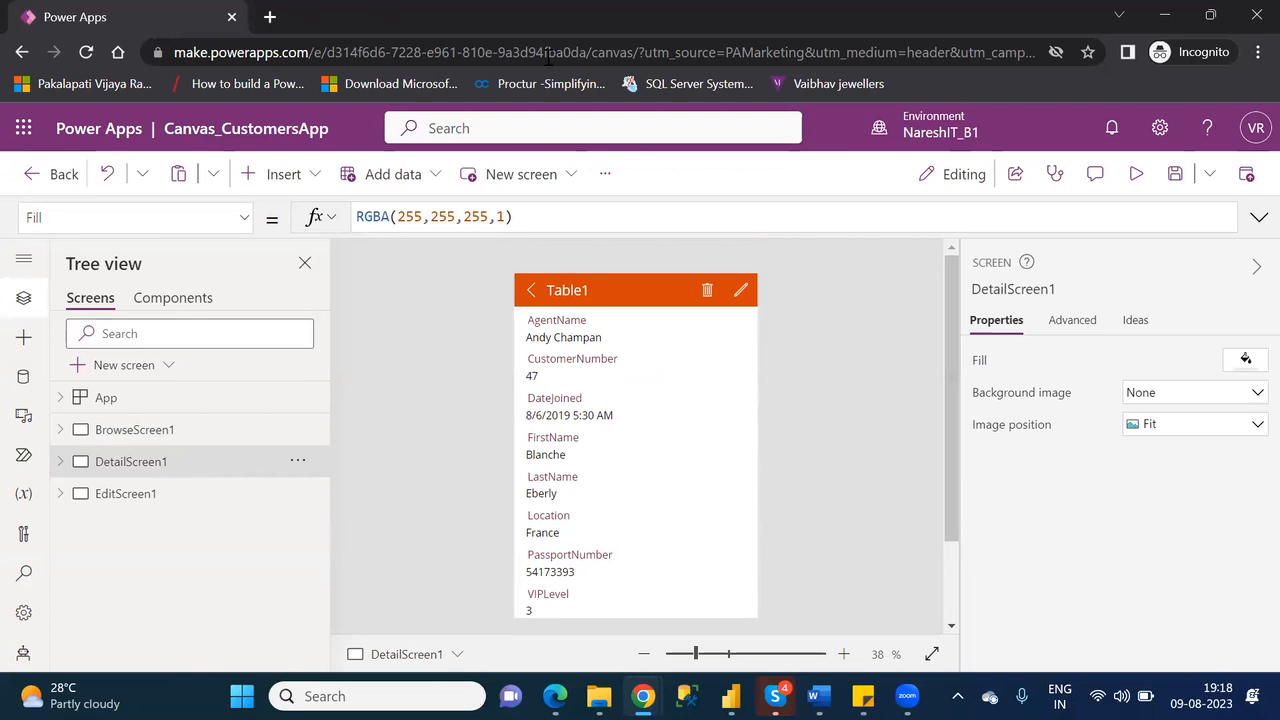
left_click(605, 174)
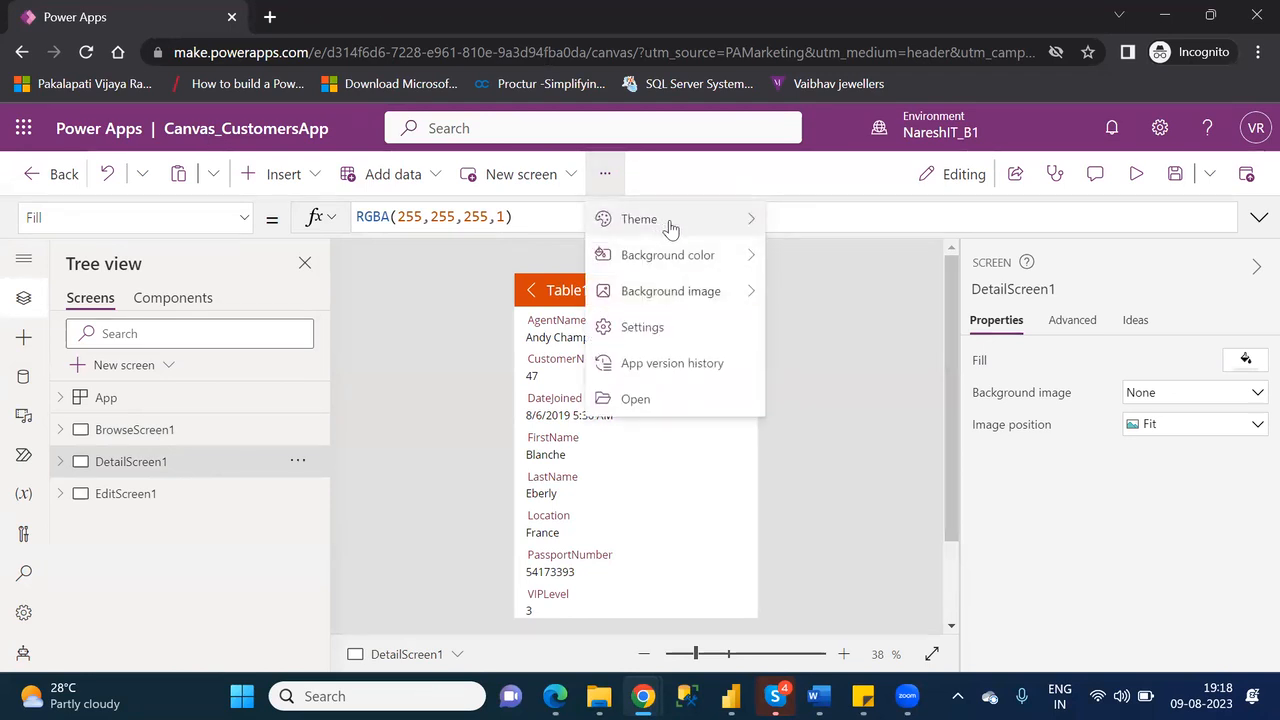
mouse_move(670, 228)
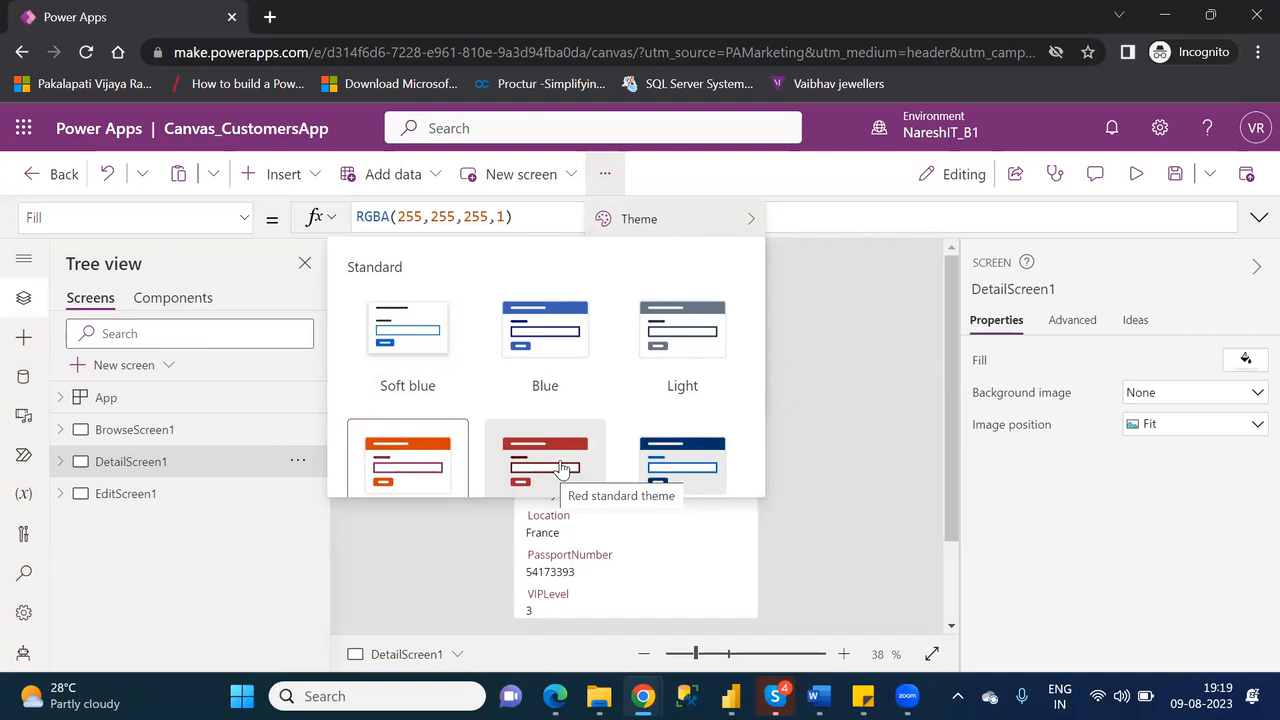
left_click(852, 401)
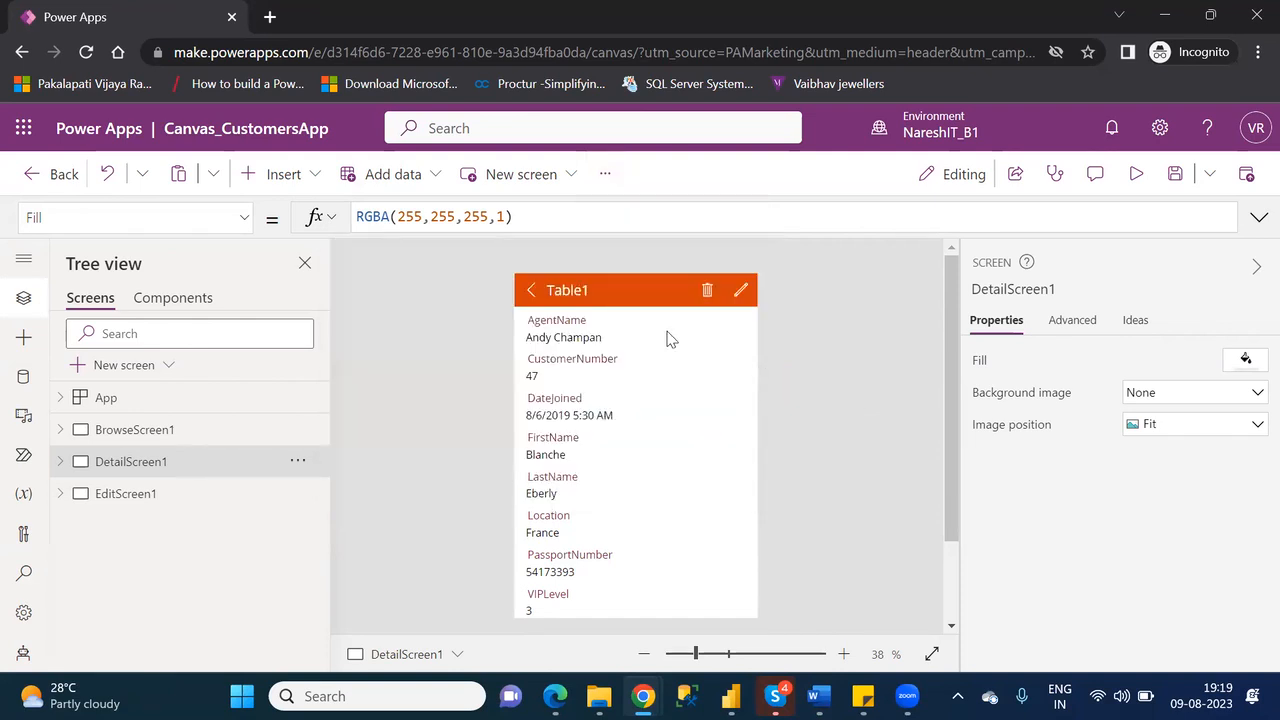
Select the title label on DetailScreen1, then return to BrowseScreen1 and examine the controls it contains
left_click(689, 286)
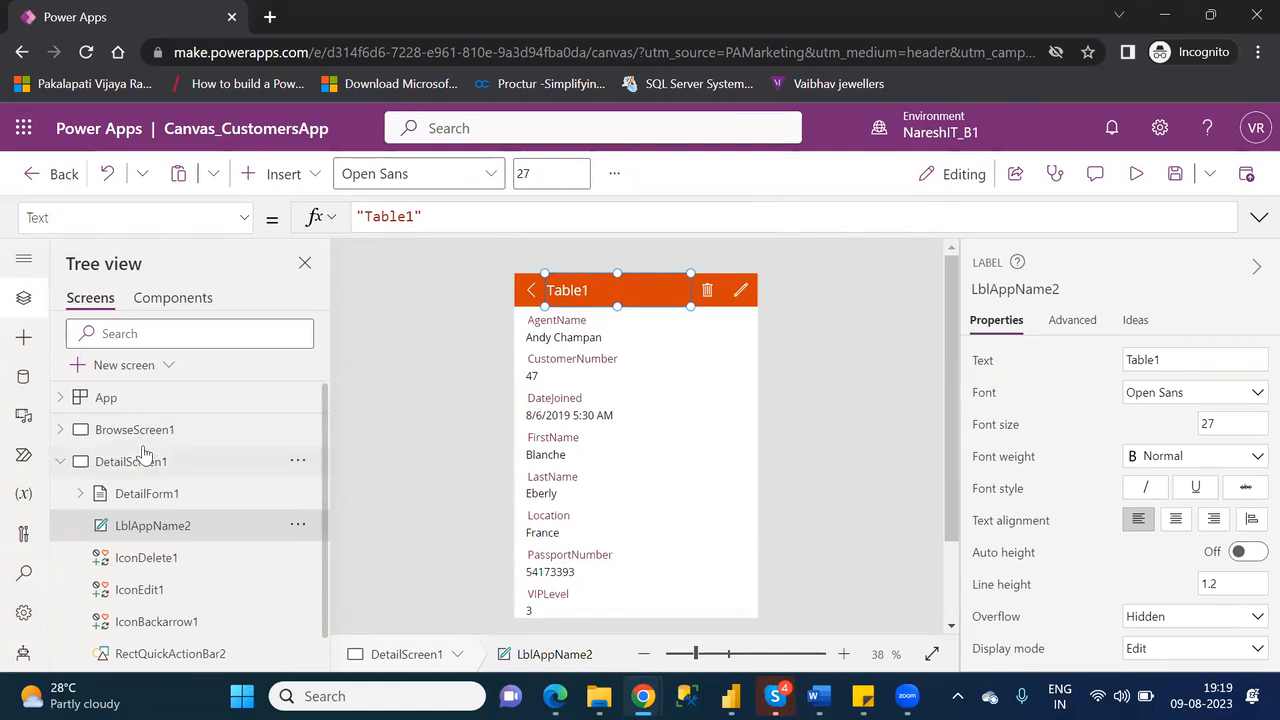
left_click(61, 459)
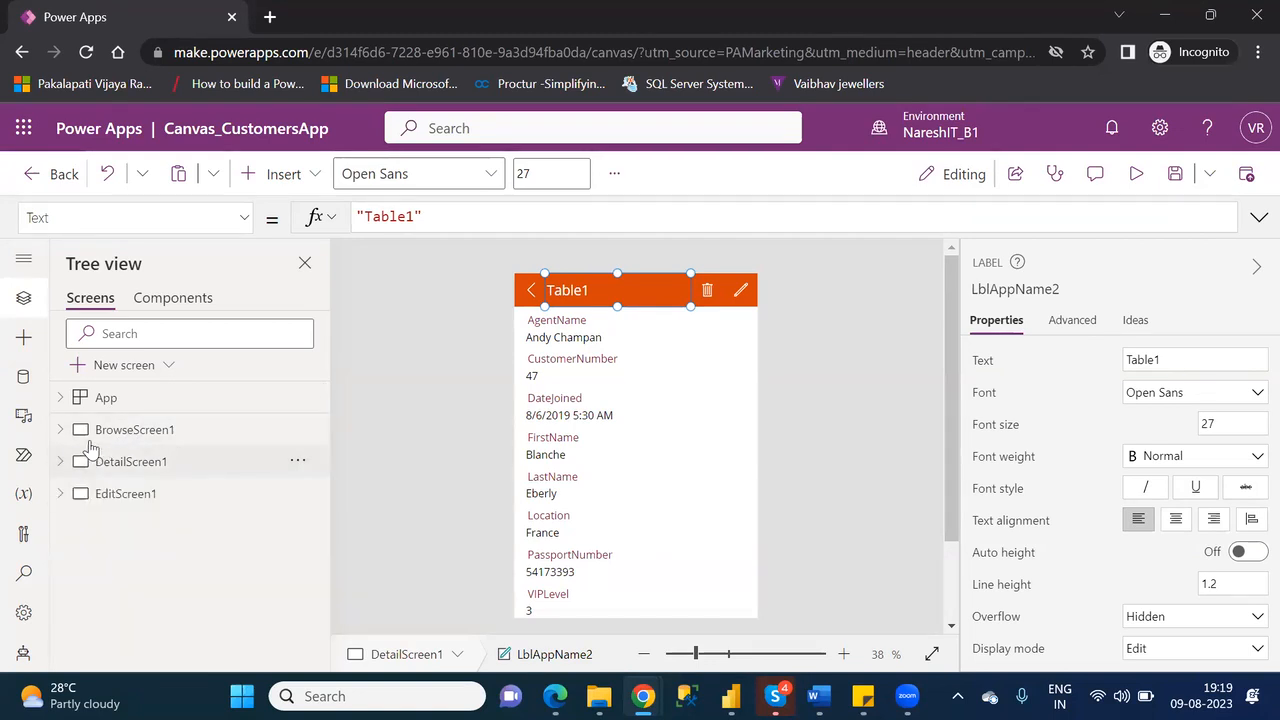
left_click(115, 434)
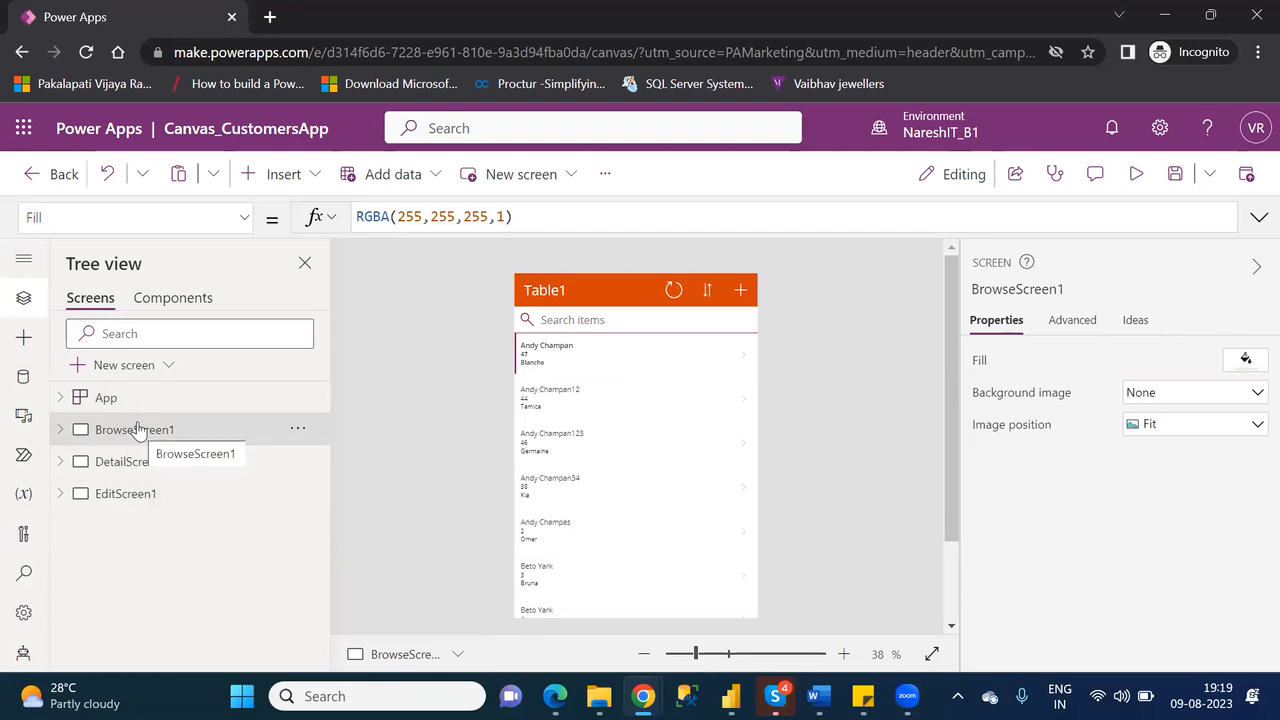
left_click(61, 430)
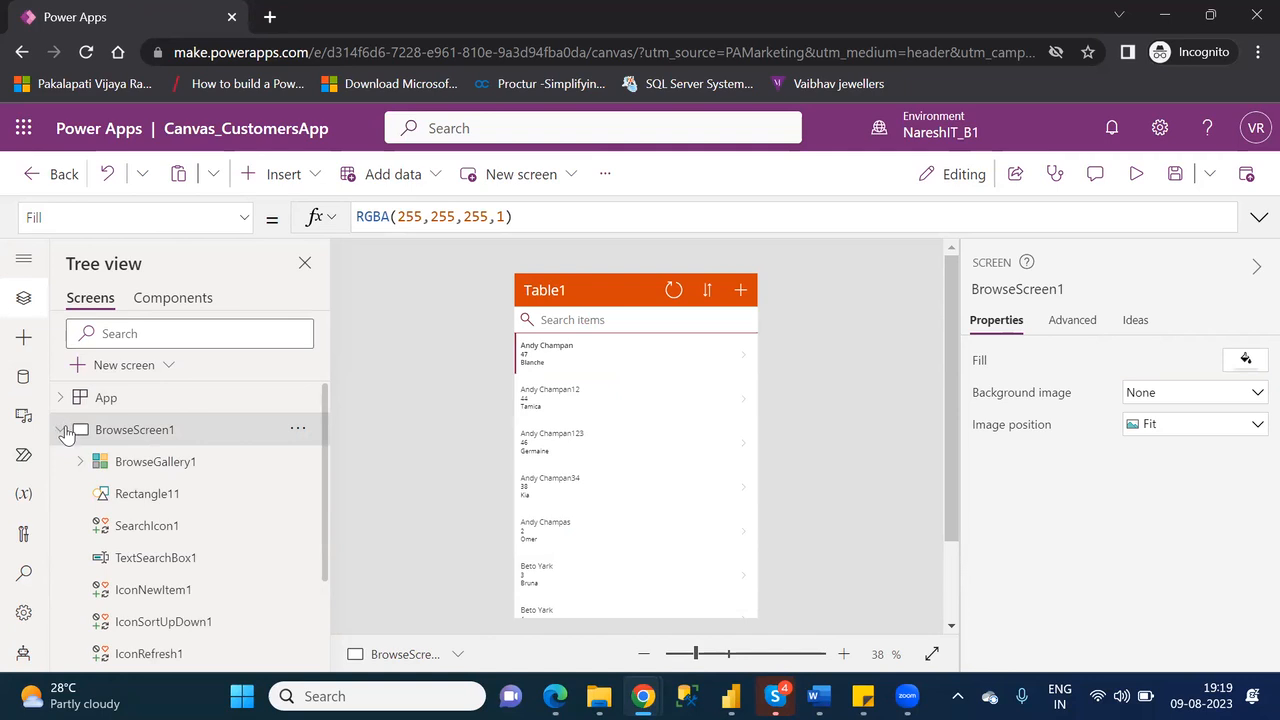
left_click(61, 430)
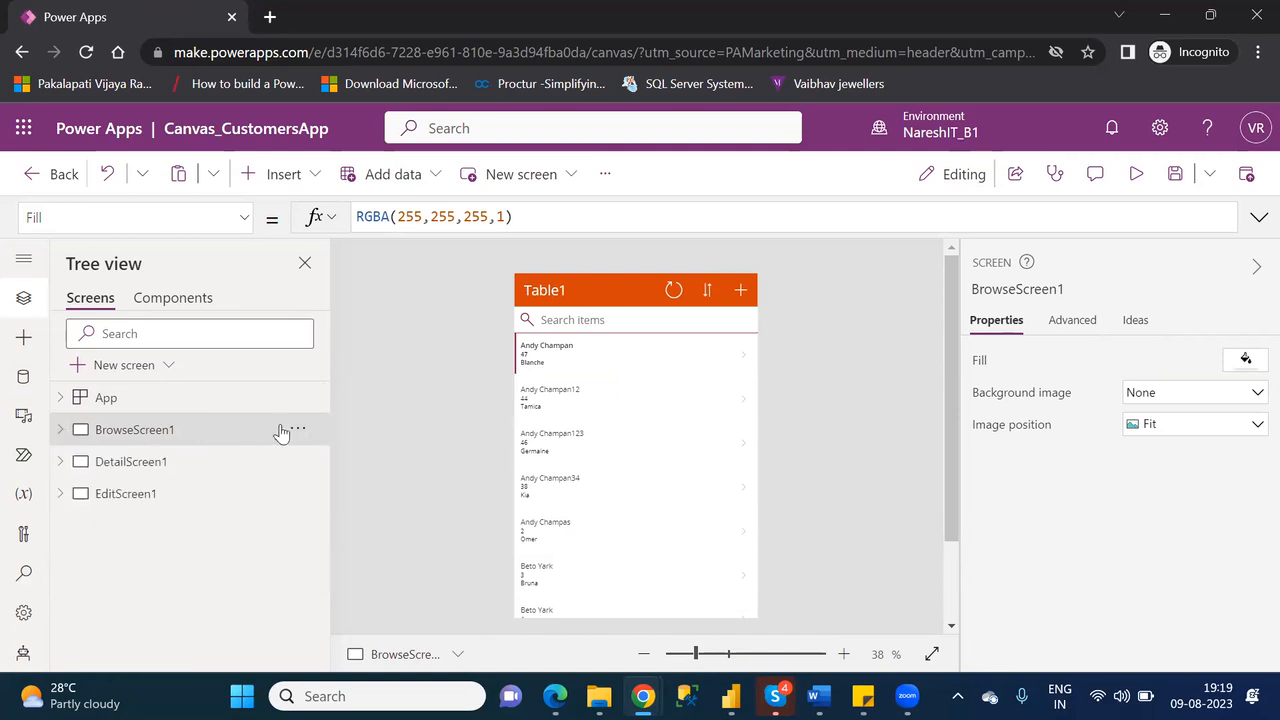
Try different canvas zoom levels on BrowseScreen1, ending at 51% with the screen's header in view
left_click(677, 654)
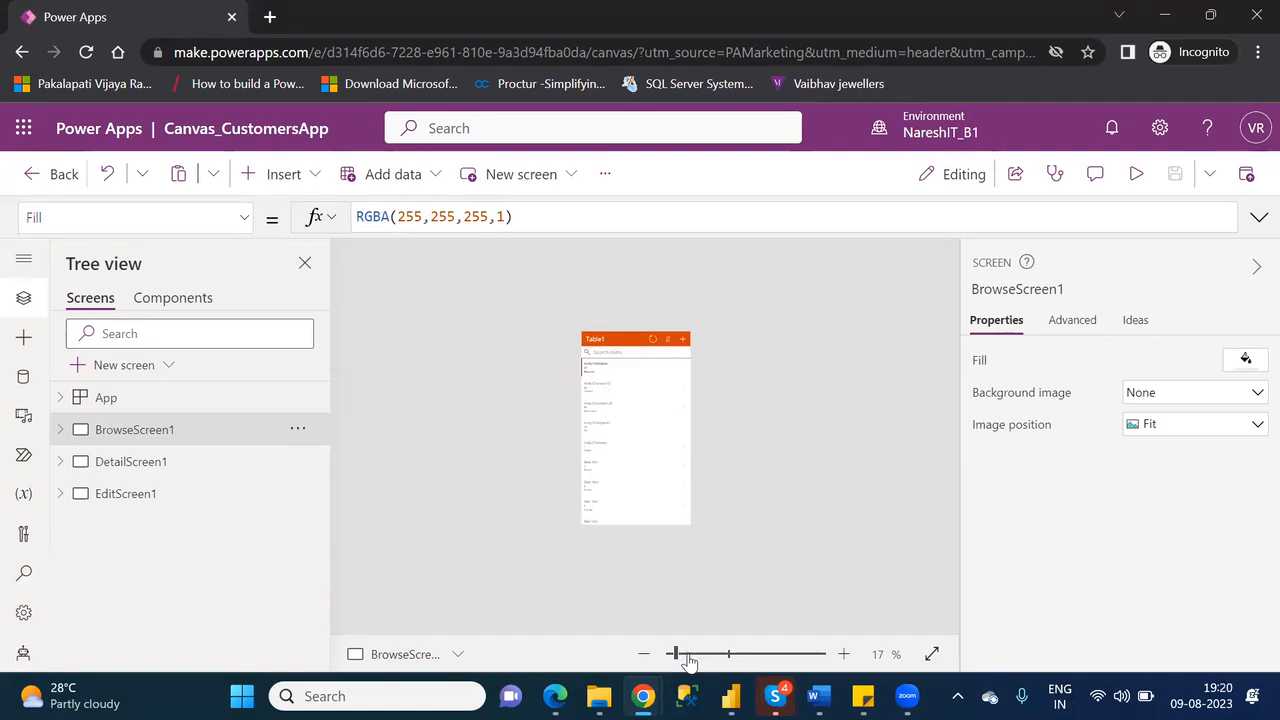
left_click(690, 654)
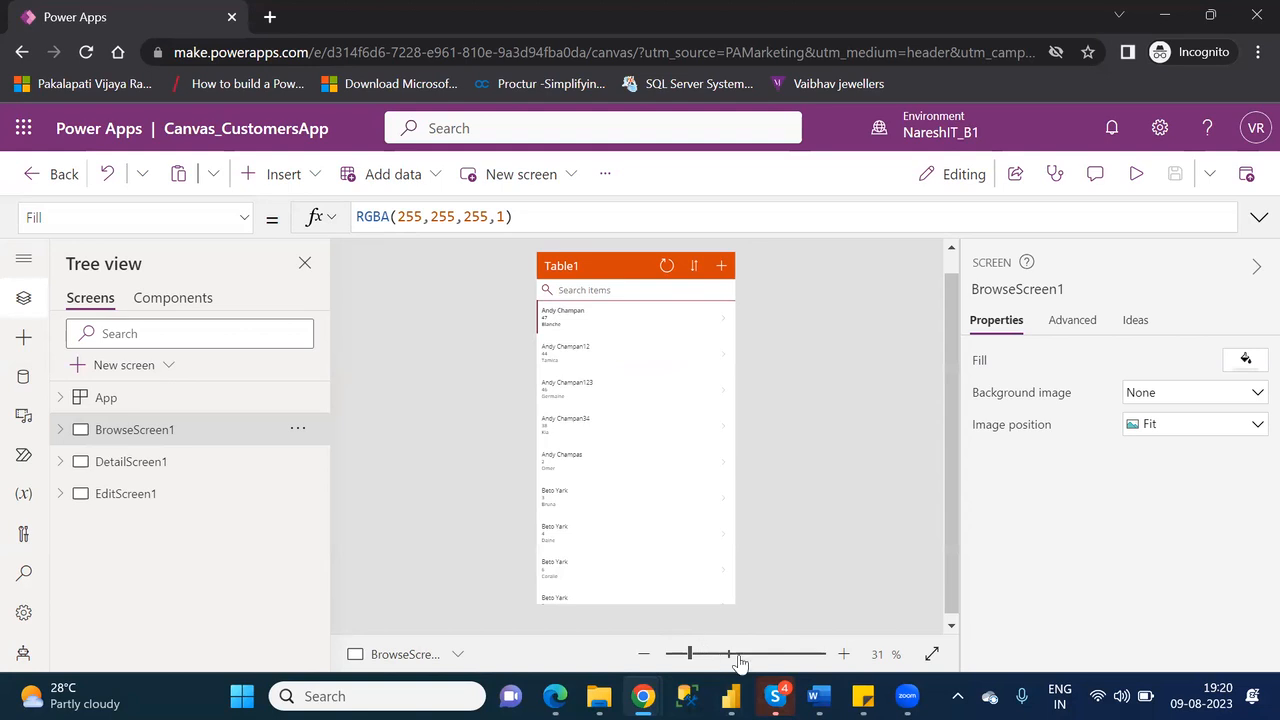
left_click(844, 655)
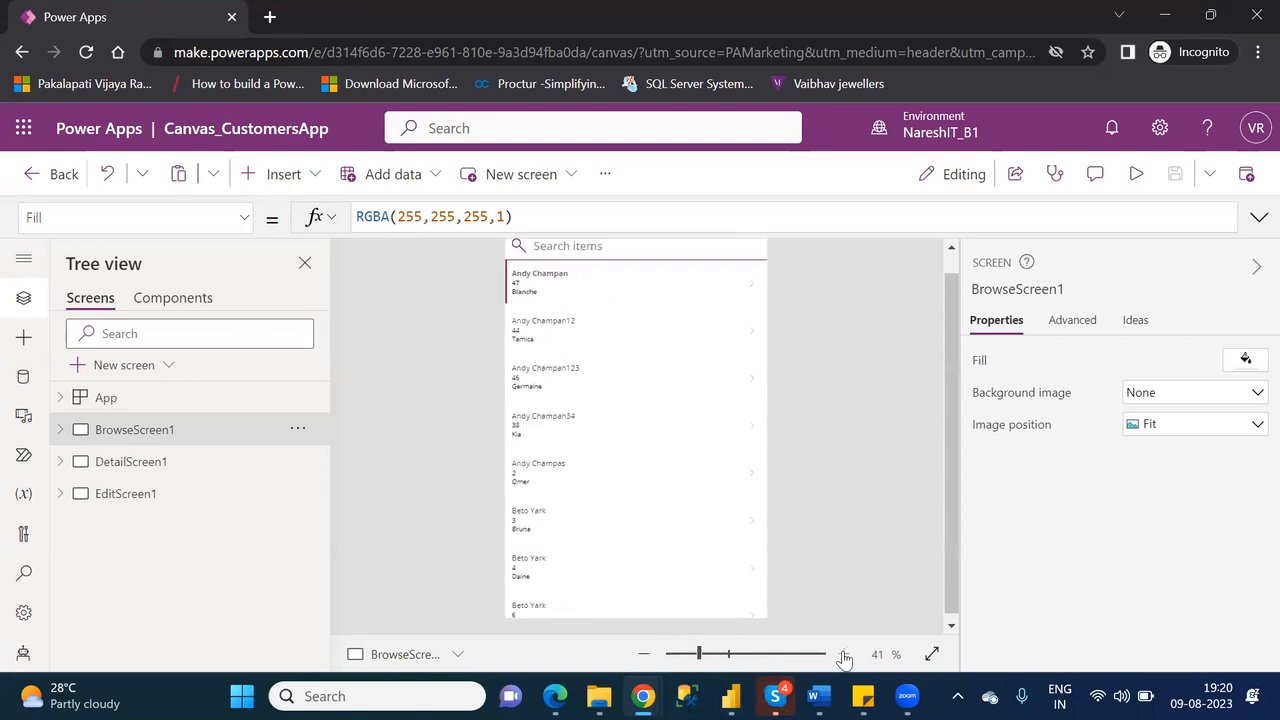
left_click(844, 657)
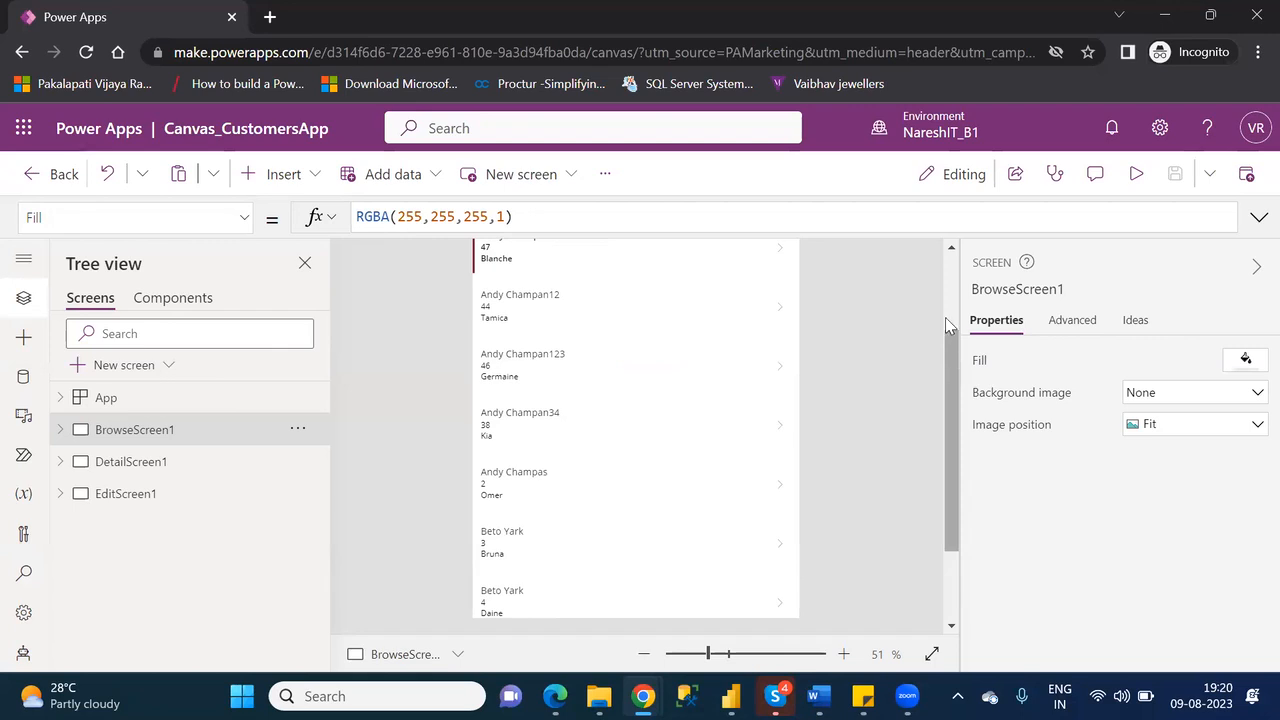
left_click(952, 283)
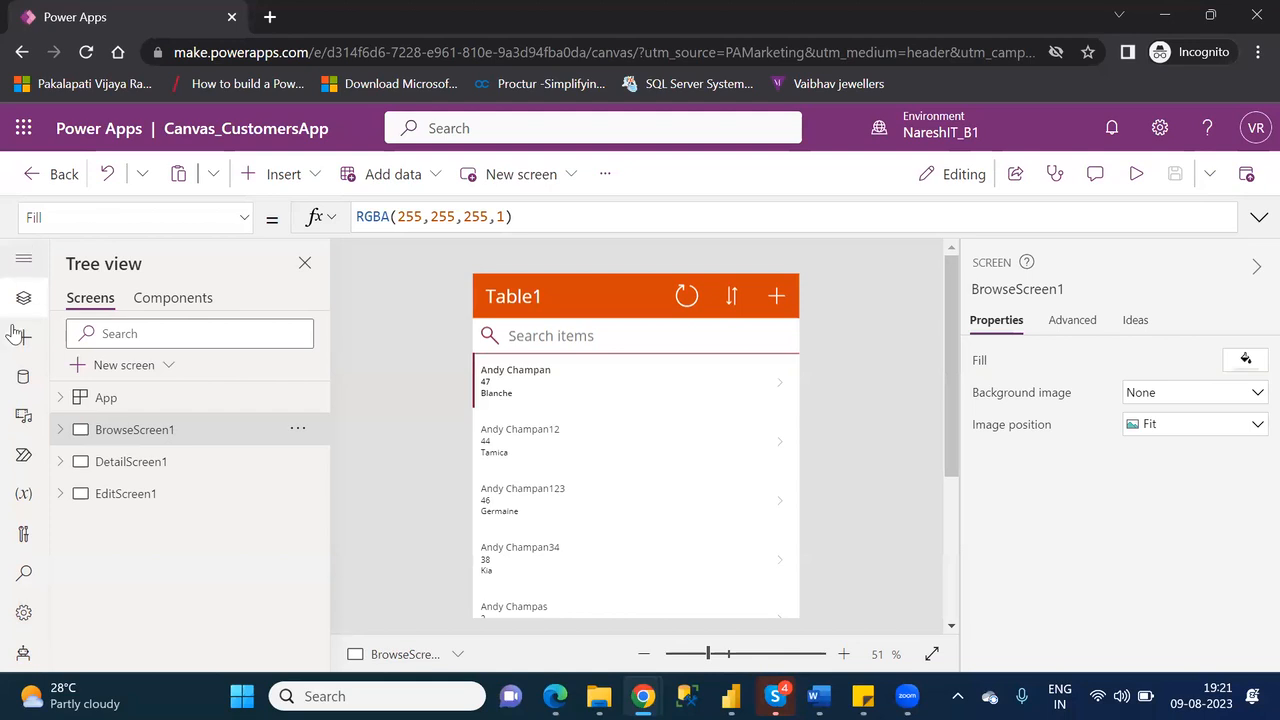
left_click(23, 614)
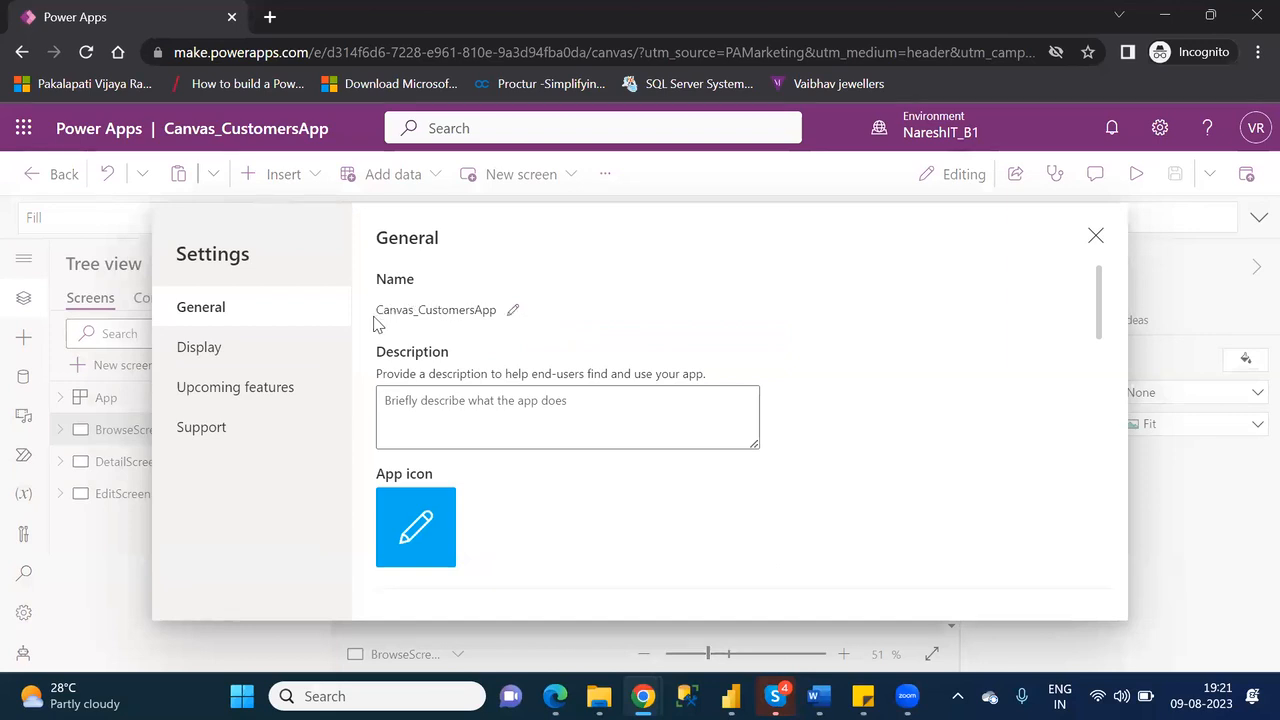
left_click(513, 313)
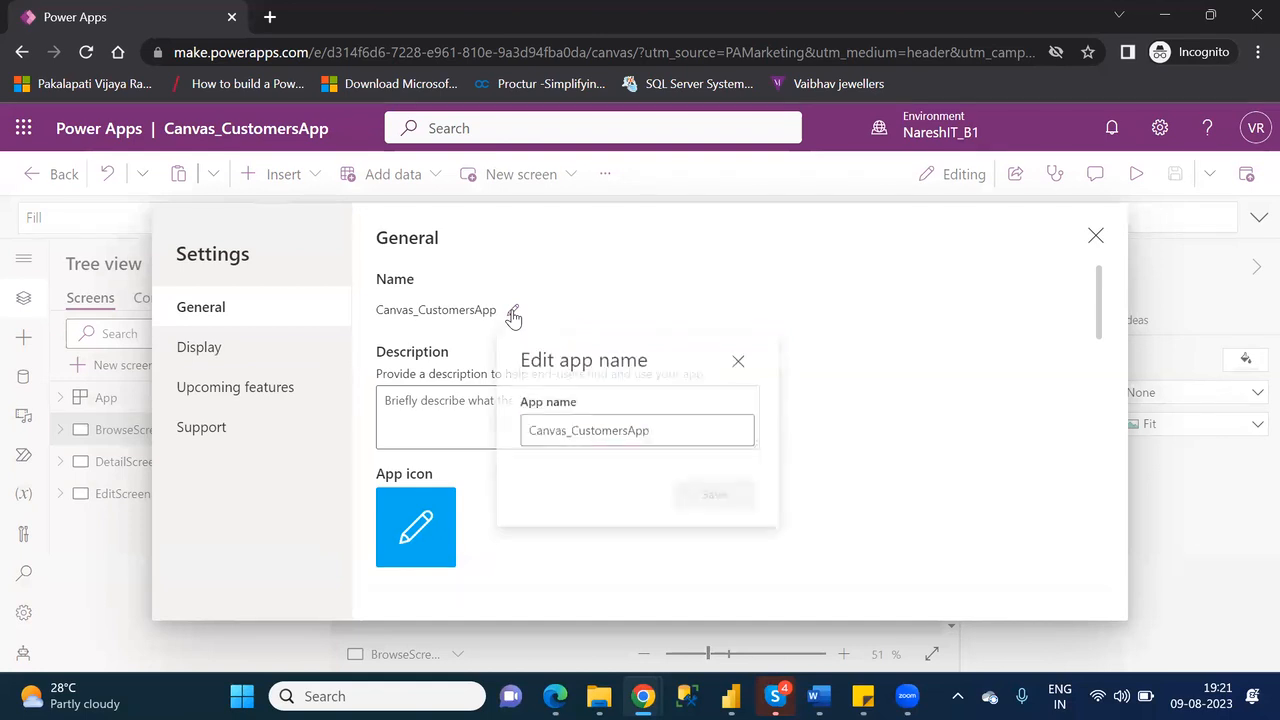
left_click(1094, 238)
left_click(1094, 238)
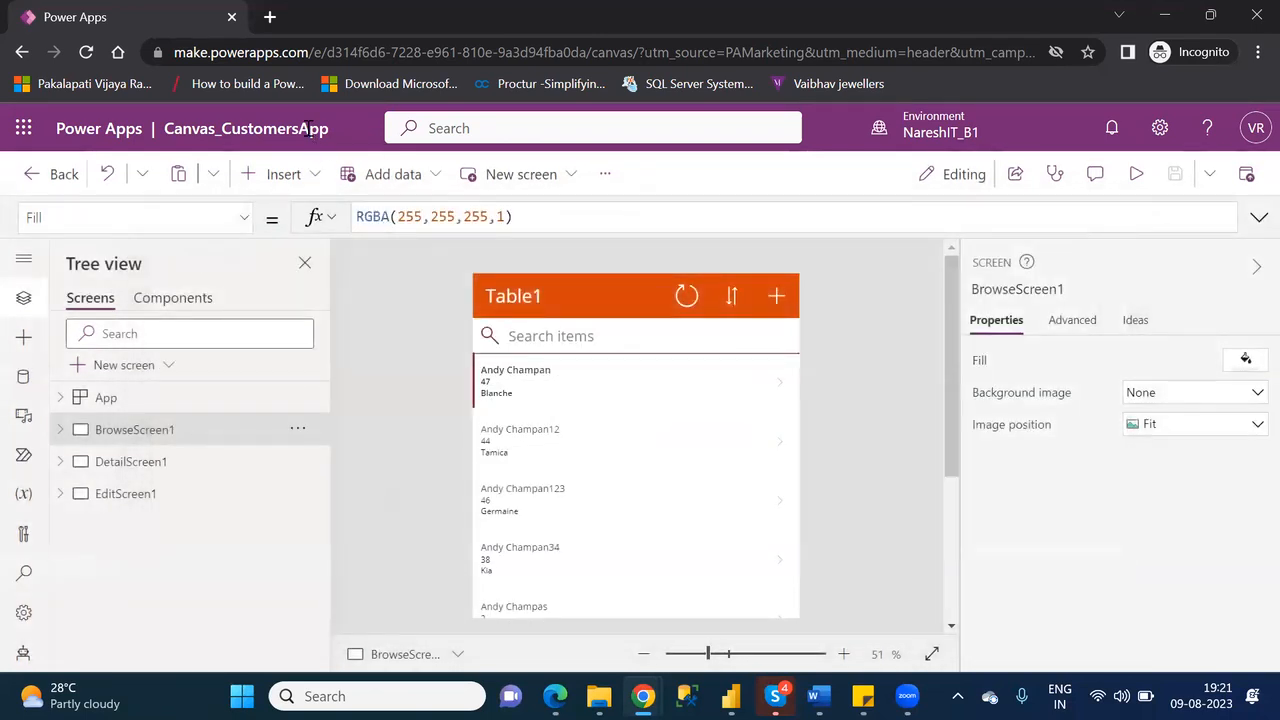
left_click(310, 128)
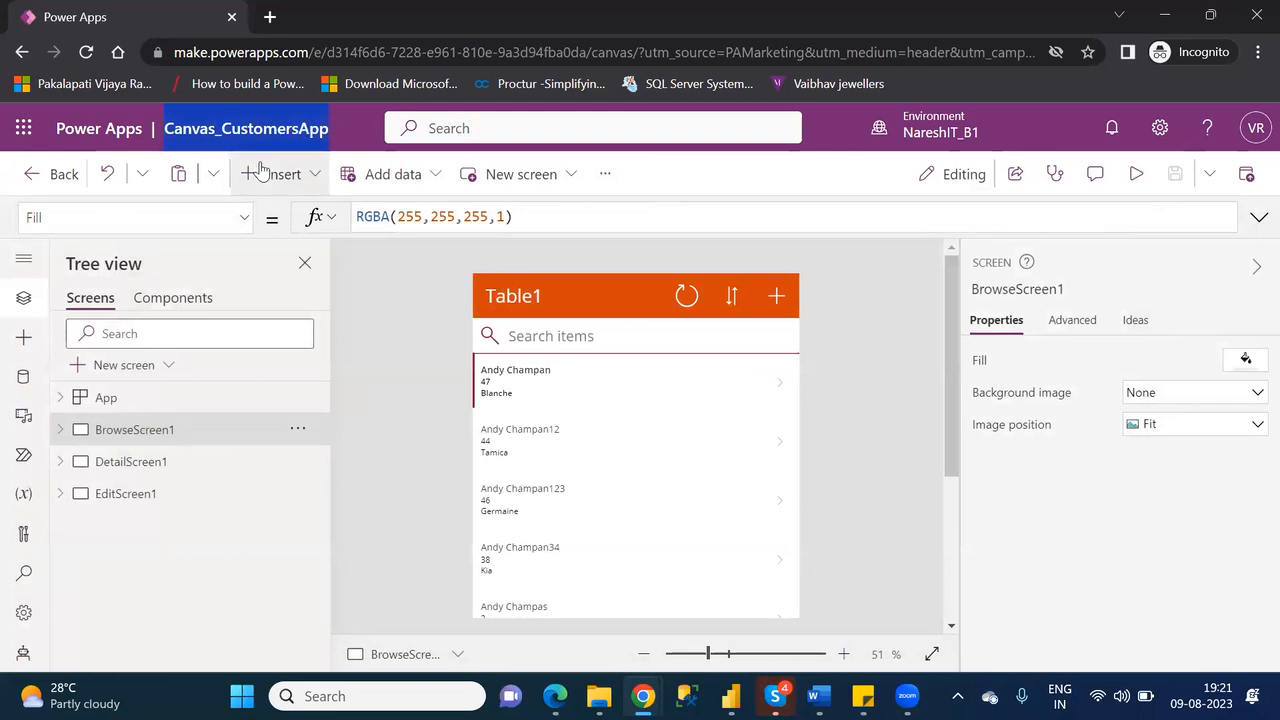
left_click(326, 128)
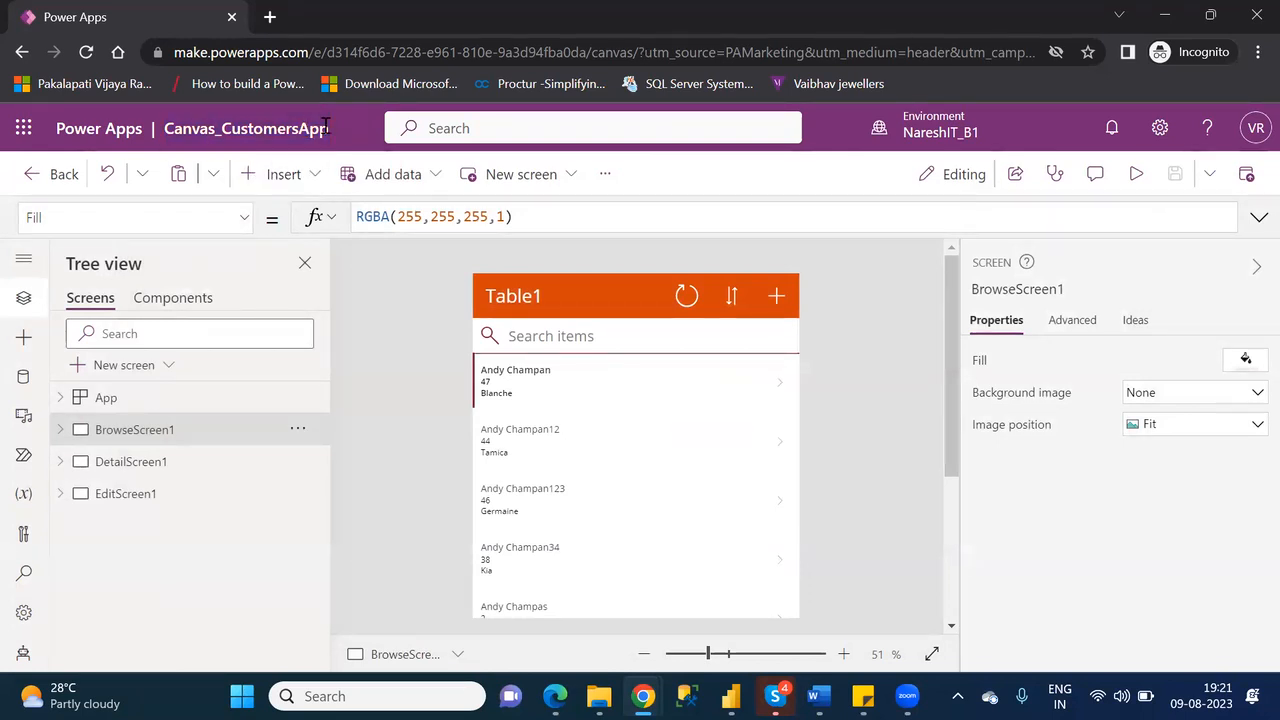
Rename the app as Canvas_CustomersApp12 in its general settings and save the app
left_click(23, 617)
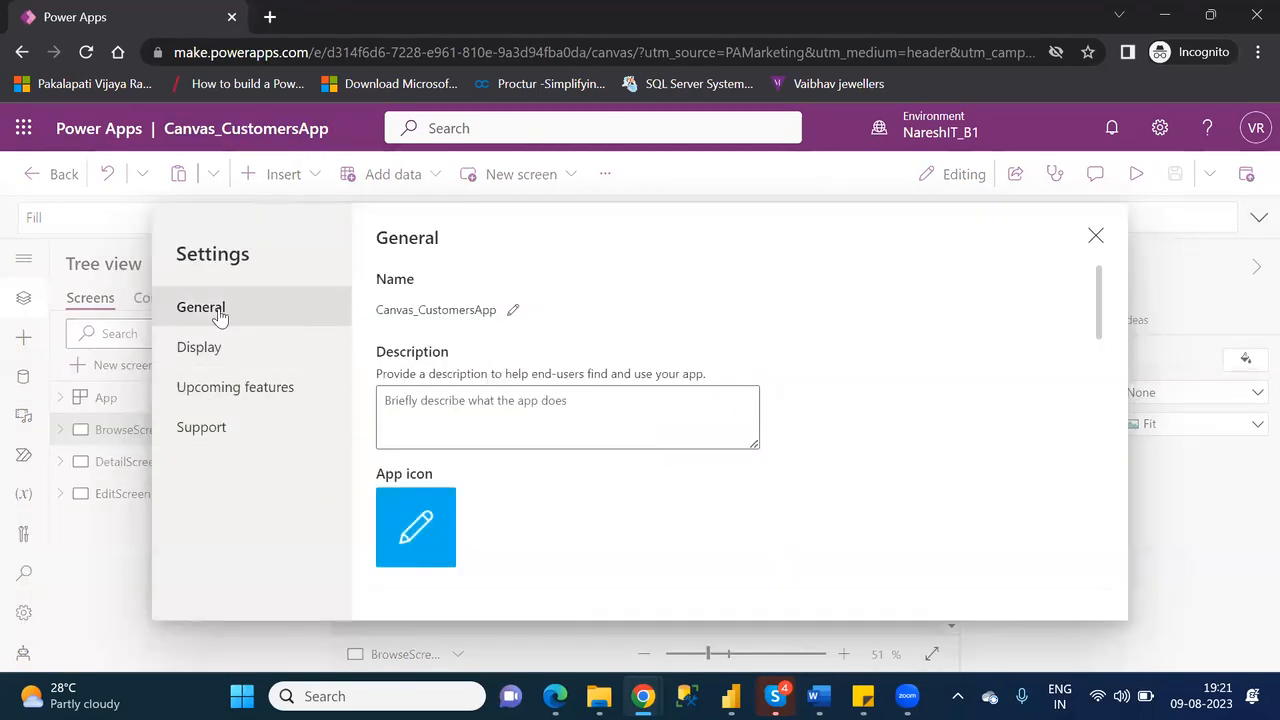
left_click(513, 314)
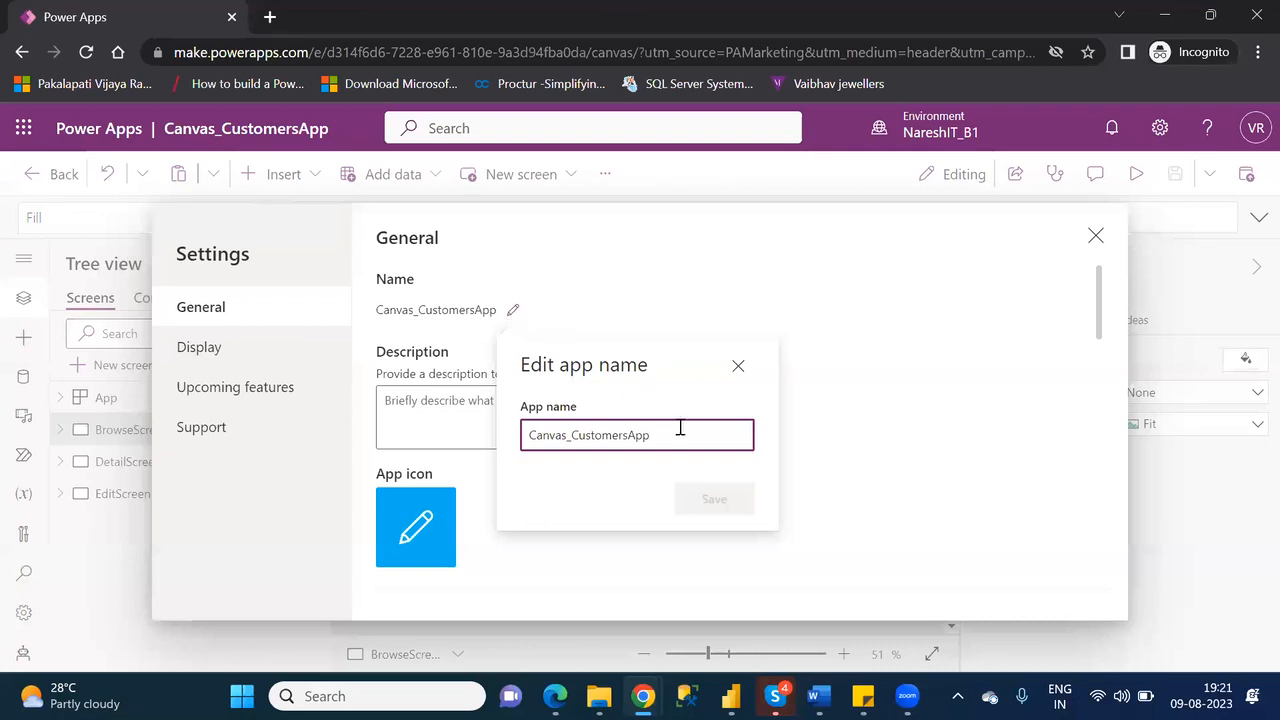
type("12")
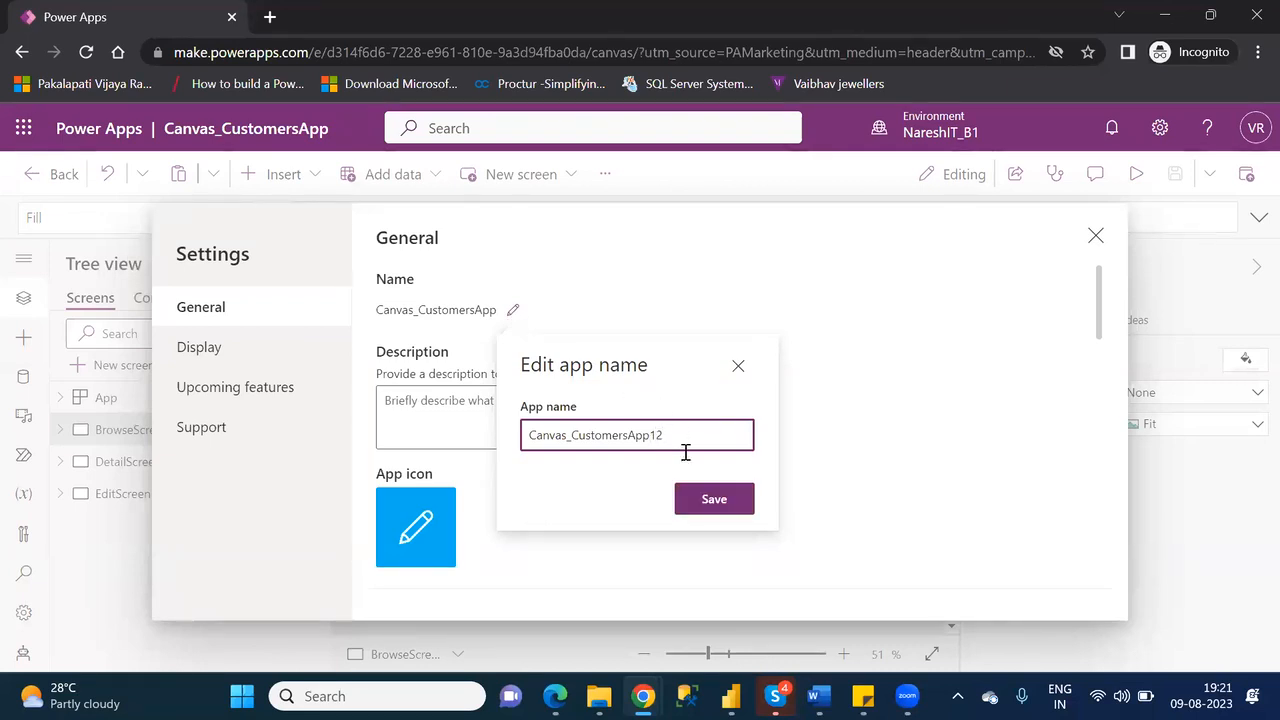
left_click(724, 510)
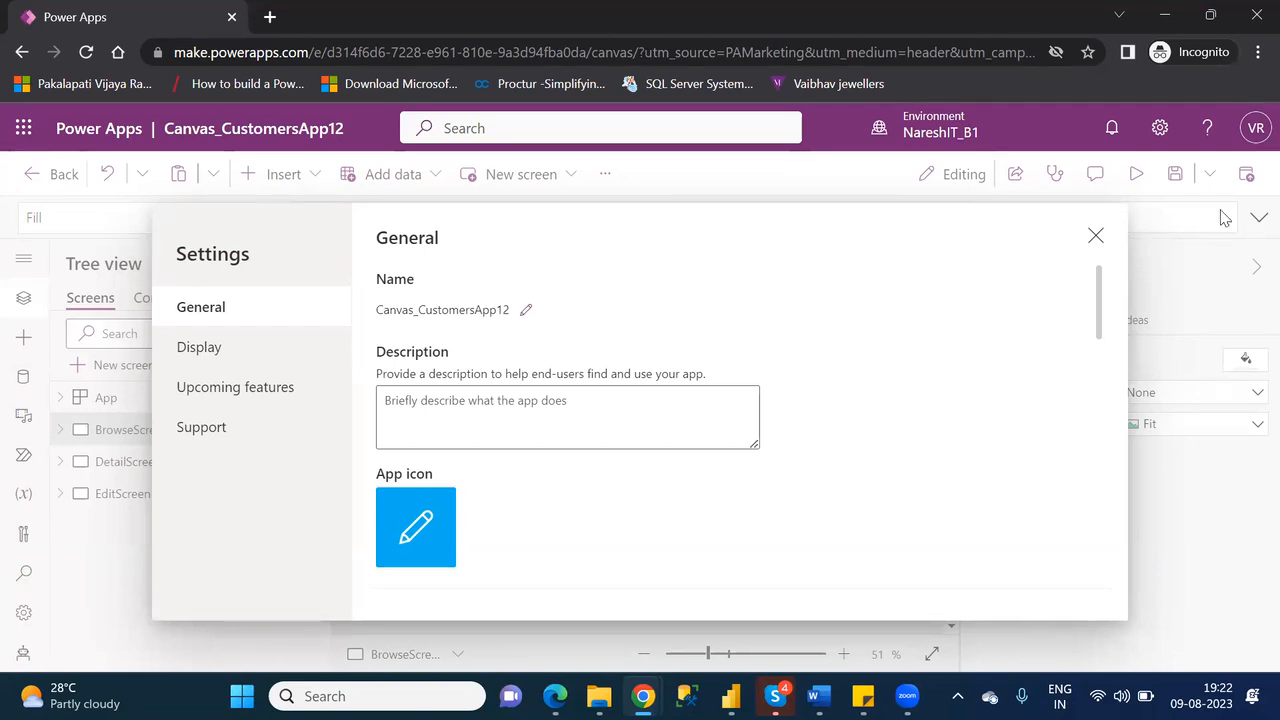
left_click(1096, 237)
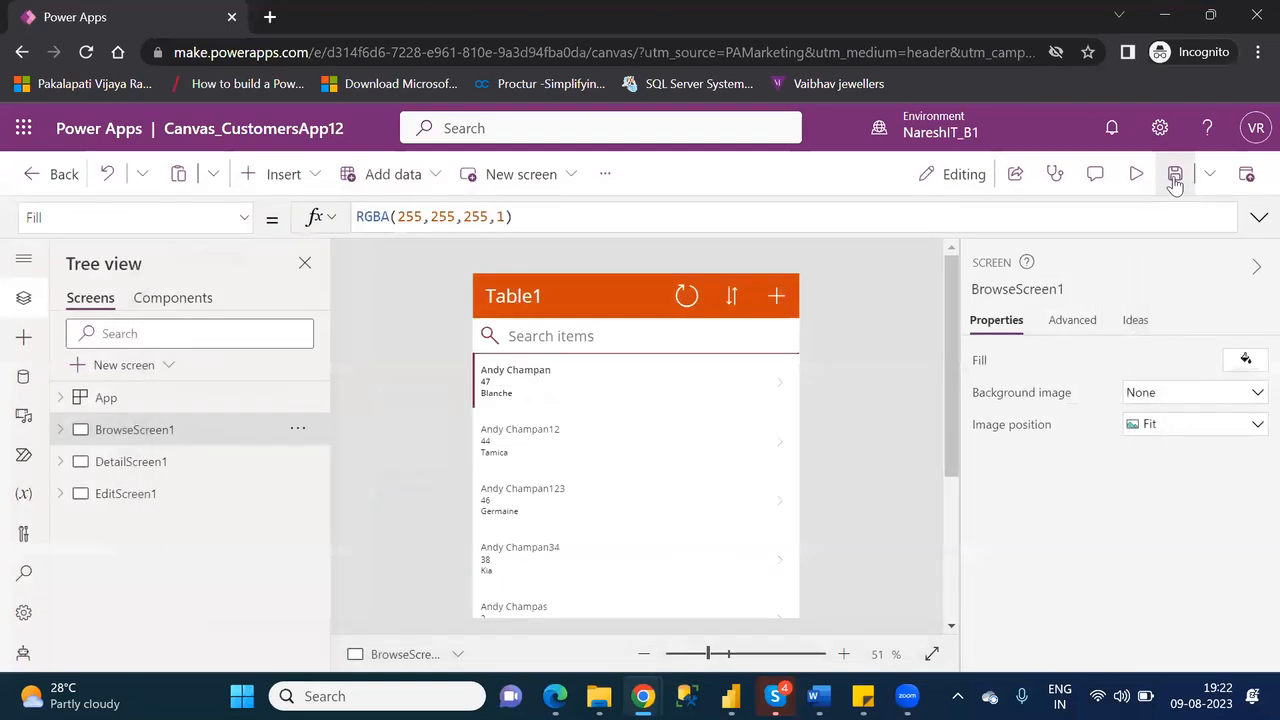
left_click(1175, 175)
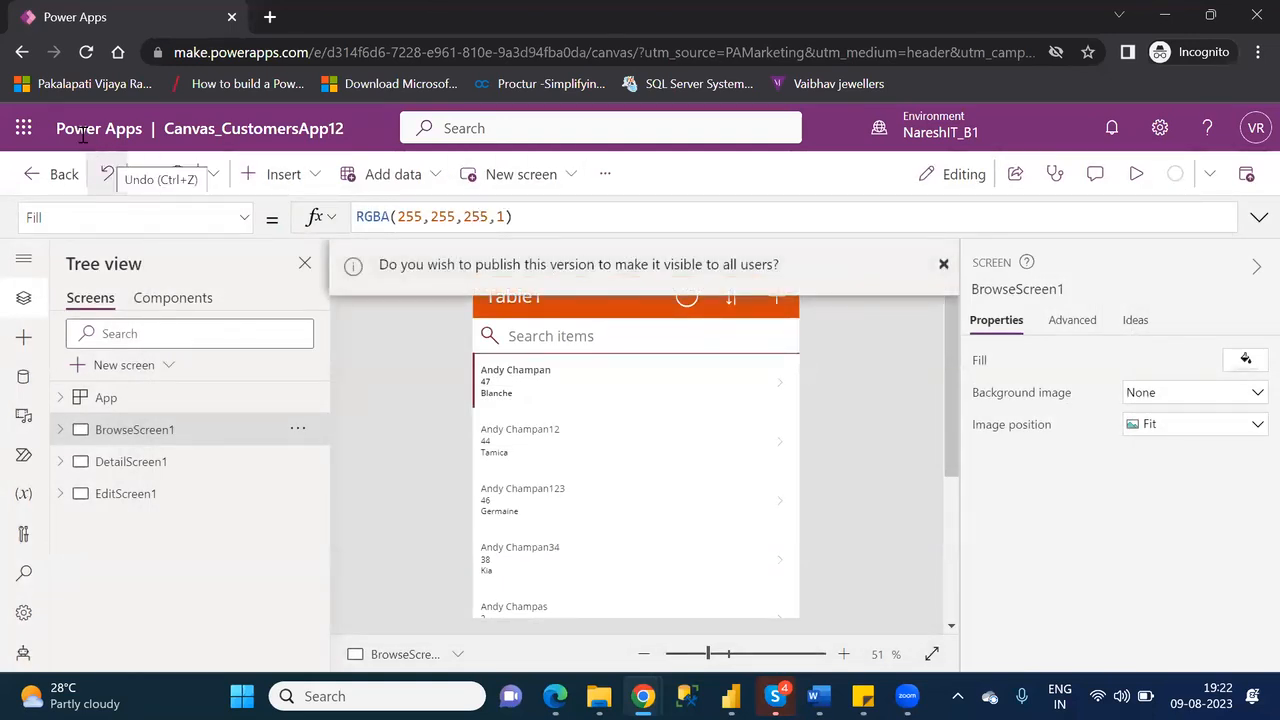
Leave the app editor for the Apps list and select Canvas_CustomersApp12 there
left_click(47, 177)
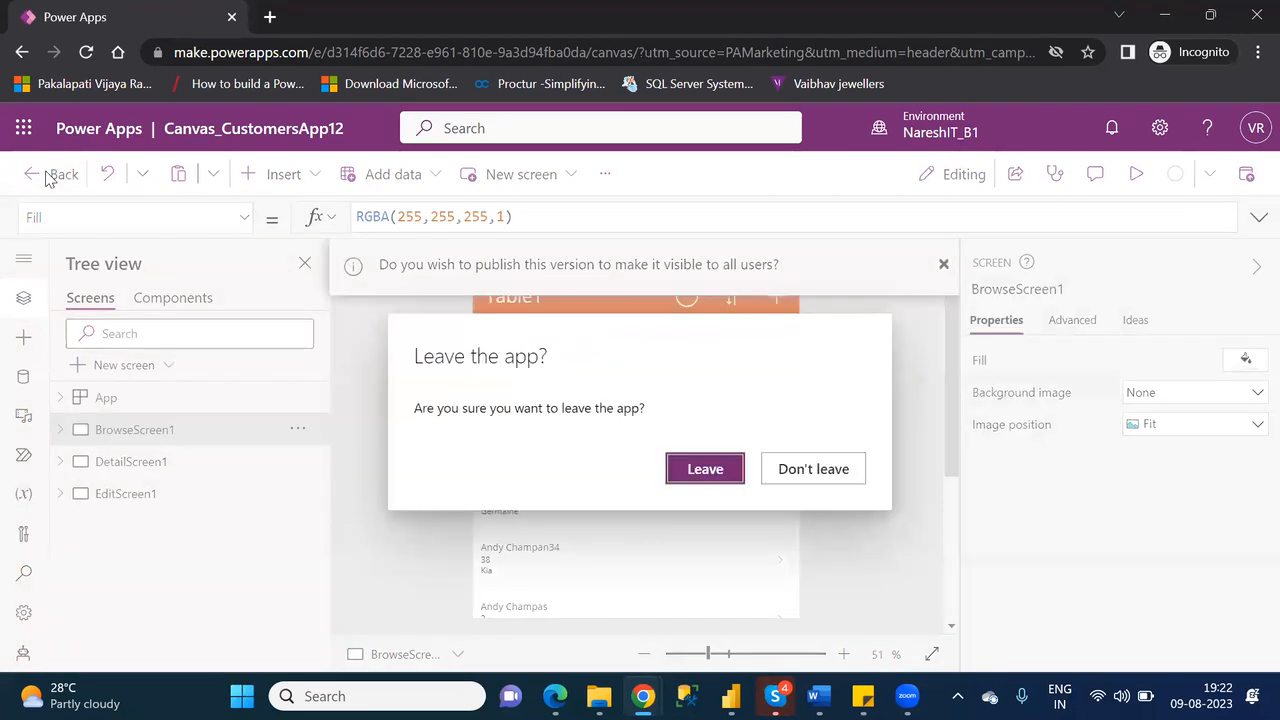
left_click(706, 470)
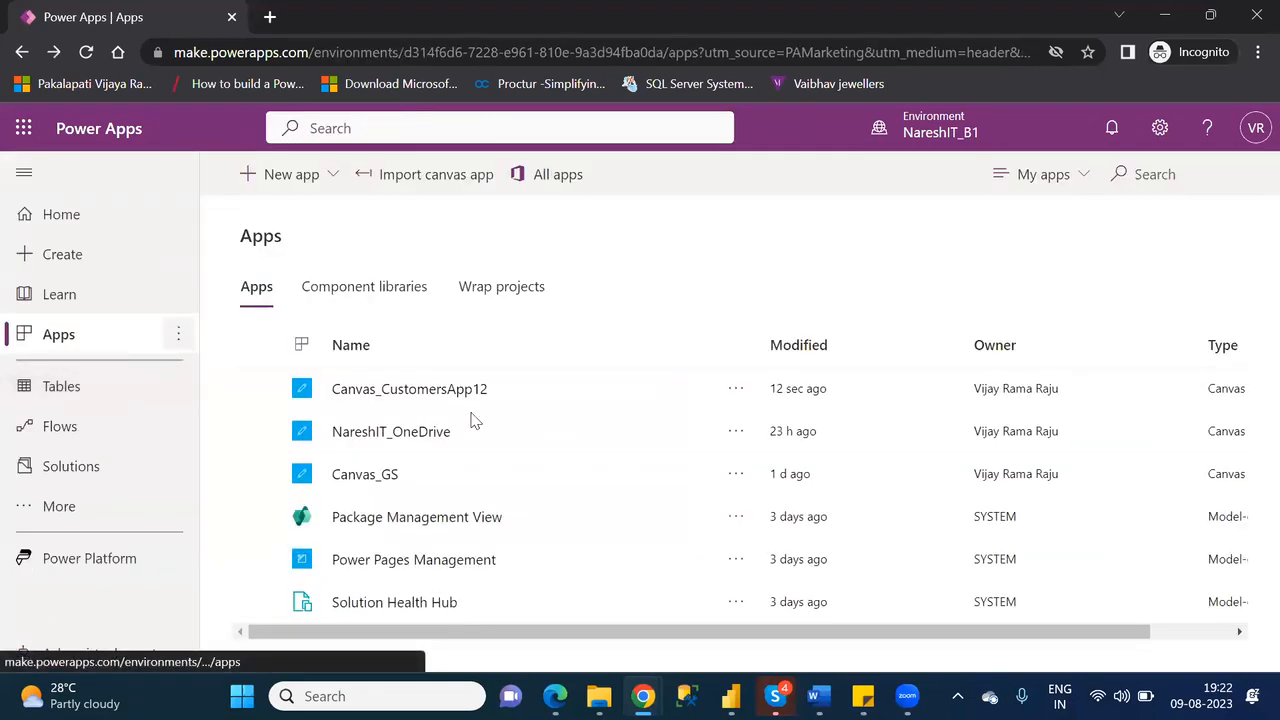
left_click(256, 390)
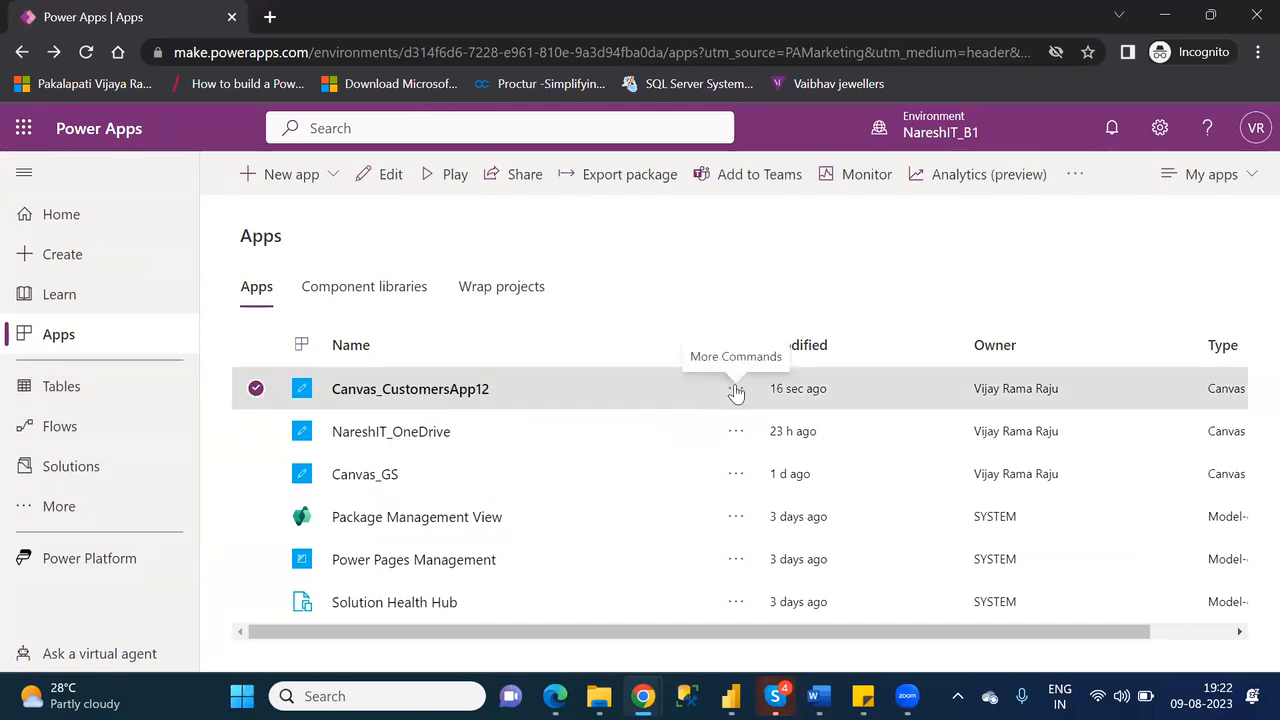
Review the details page of Canvas_CustomersApp12, then view its app settings from the Apps list and dismiss them without changes
left_click(735, 390)
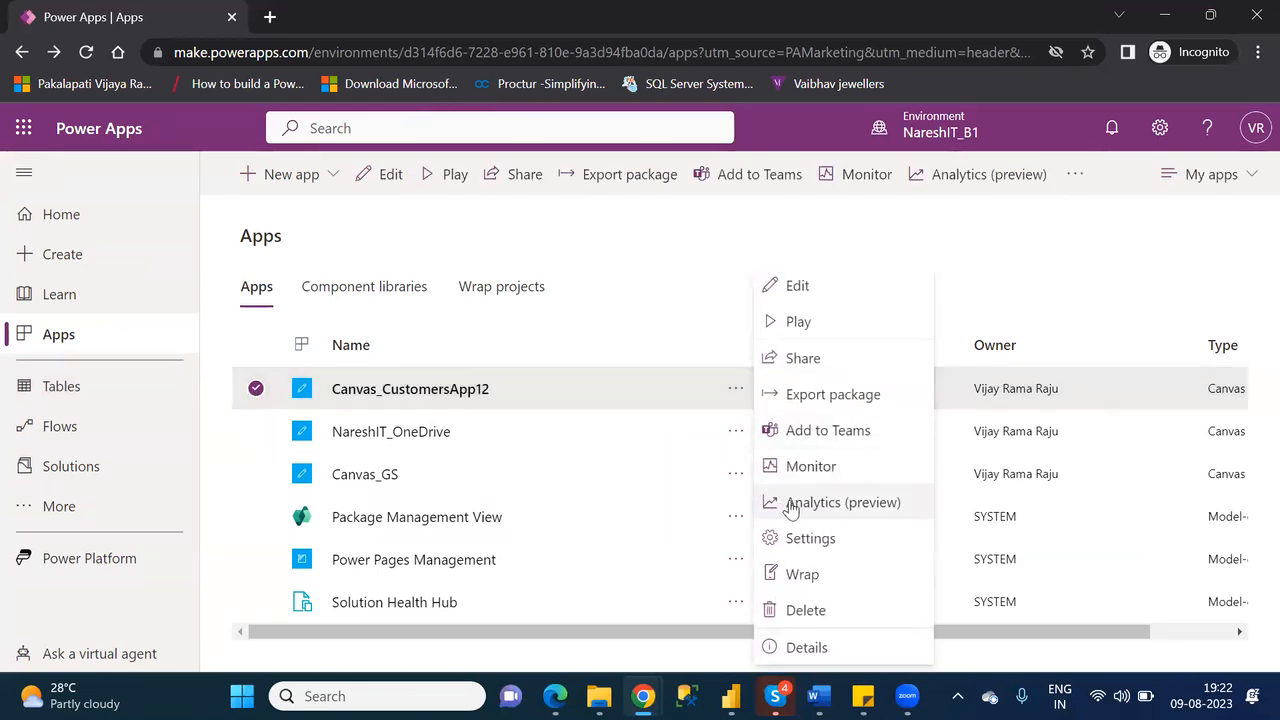
left_click(816, 648)
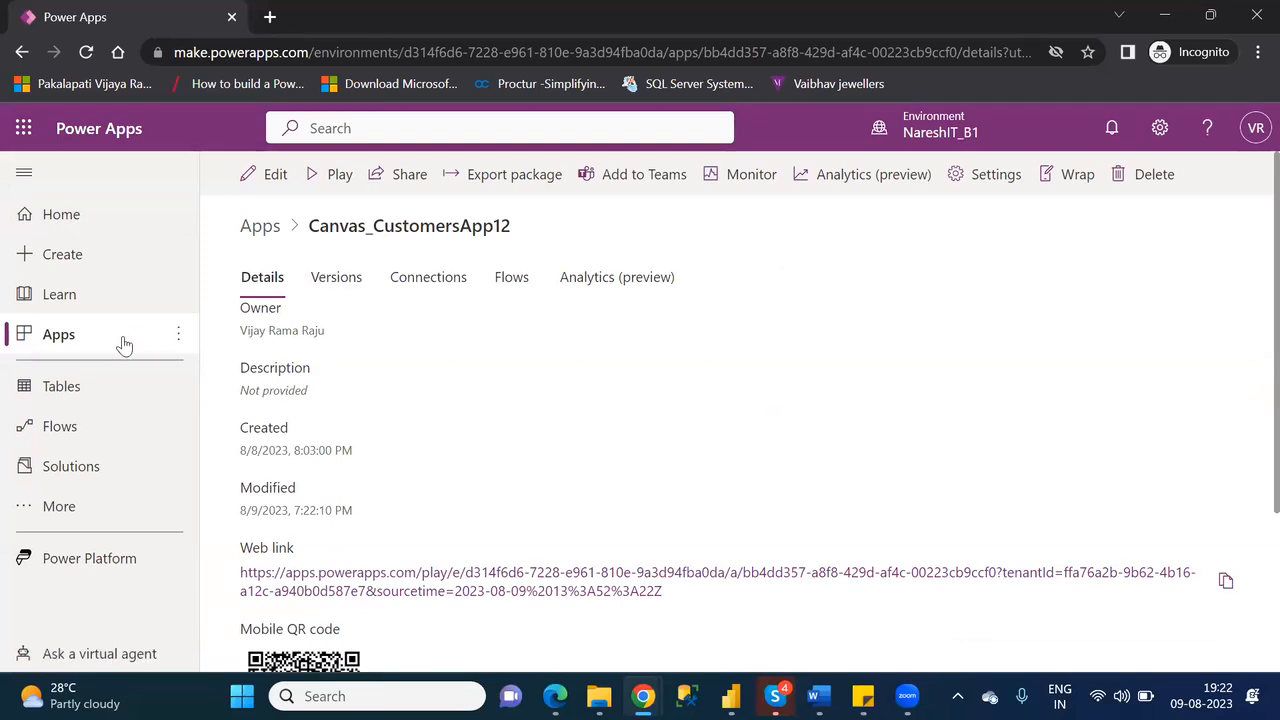
left_click(80, 334)
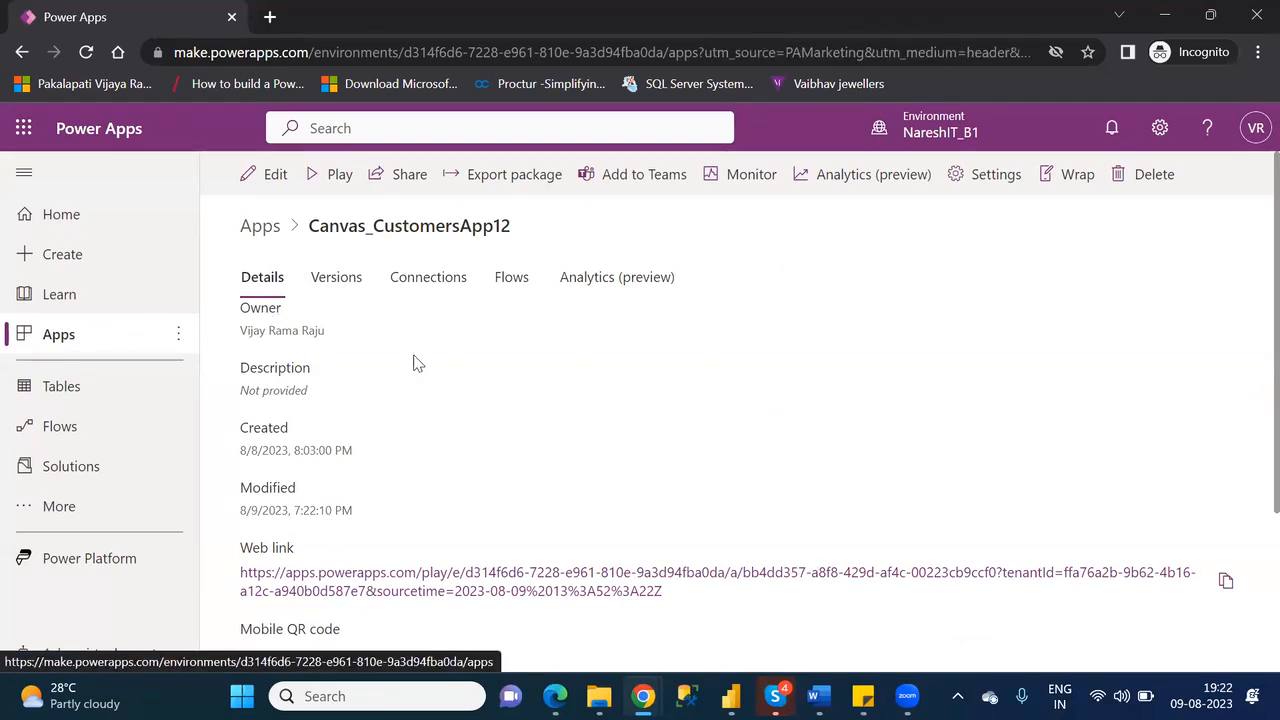
left_click(736, 389)
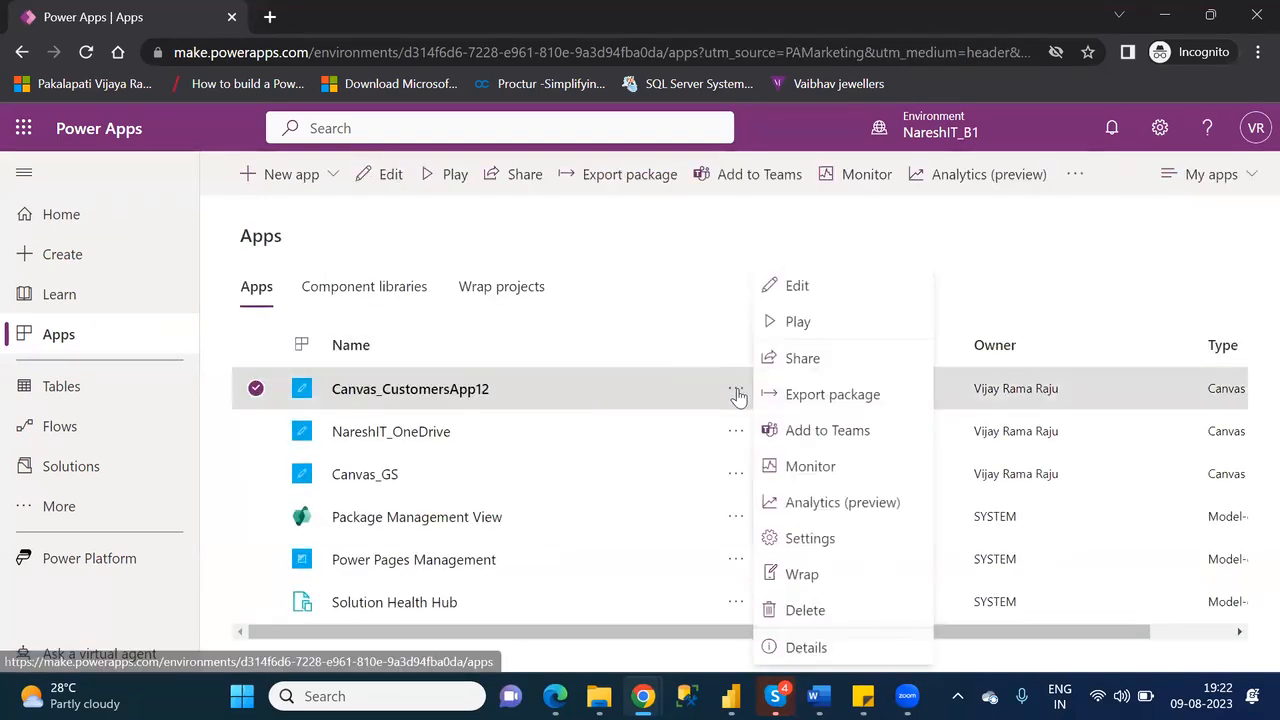
left_click(812, 539)
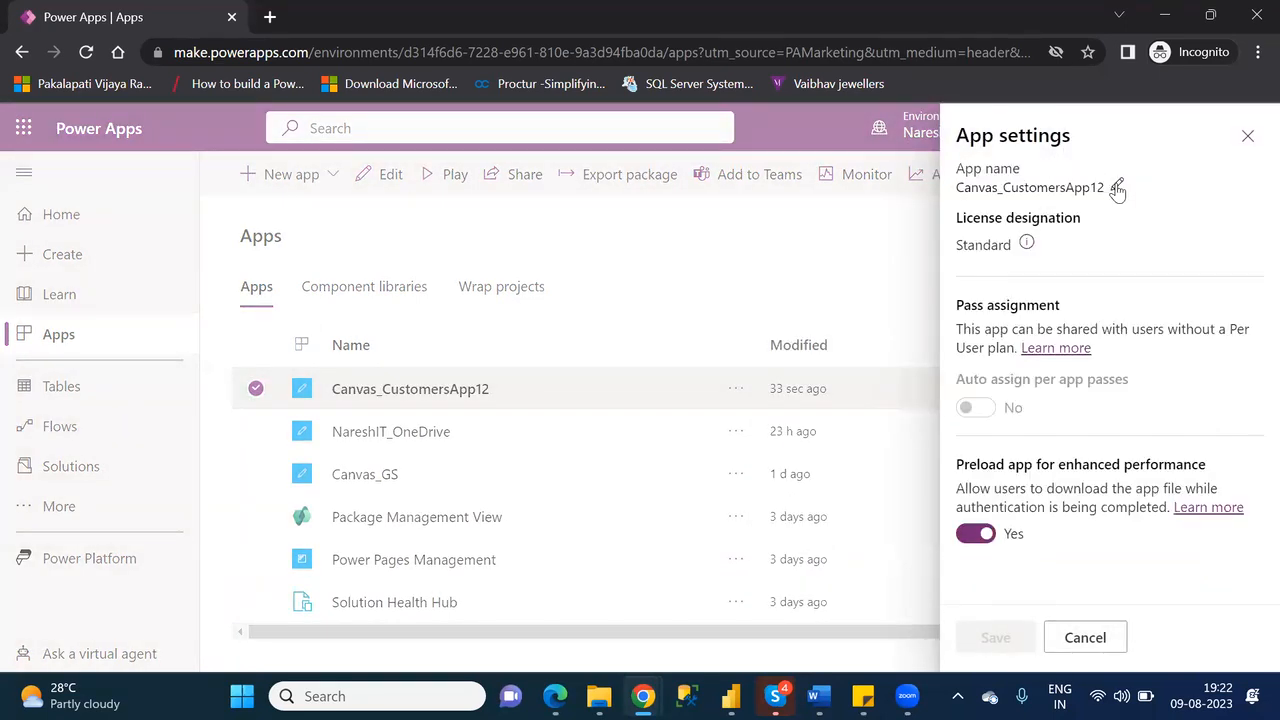
left_click(1086, 639)
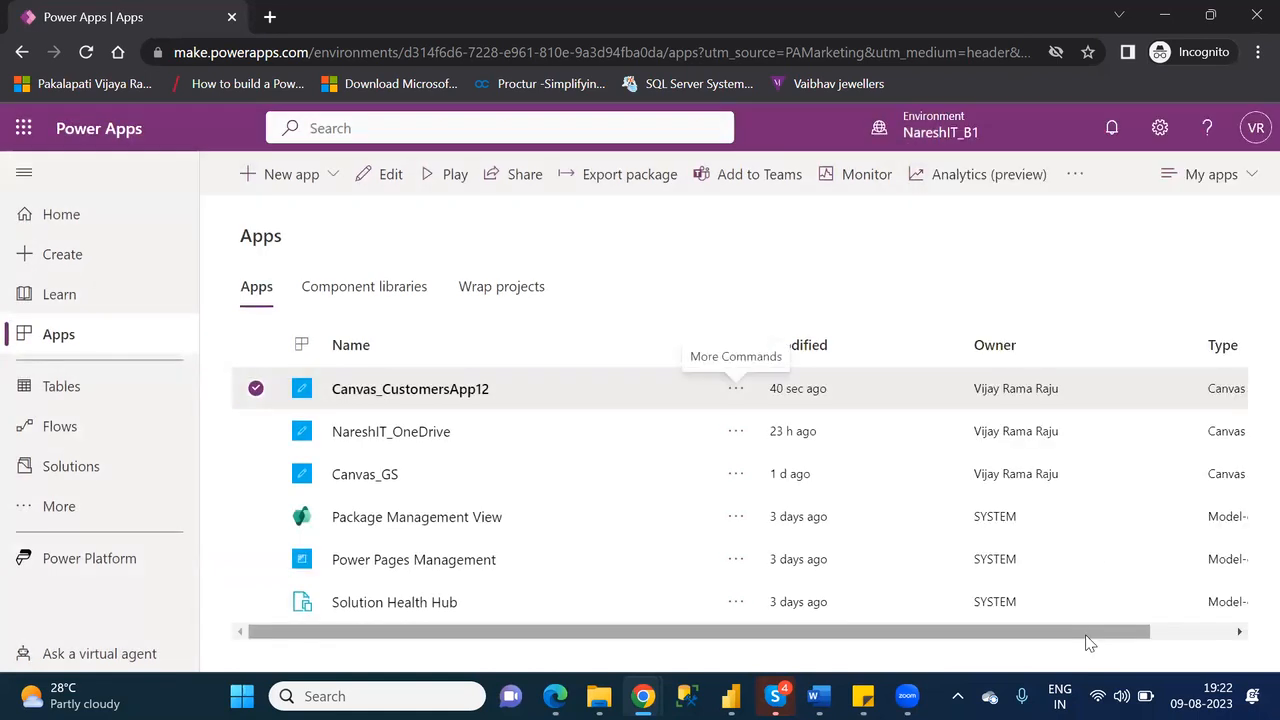
Open Canvas_CustomersApp12 for editing and rename it as Canvas_CustomersApp in its general settings
left_click(369, 174)
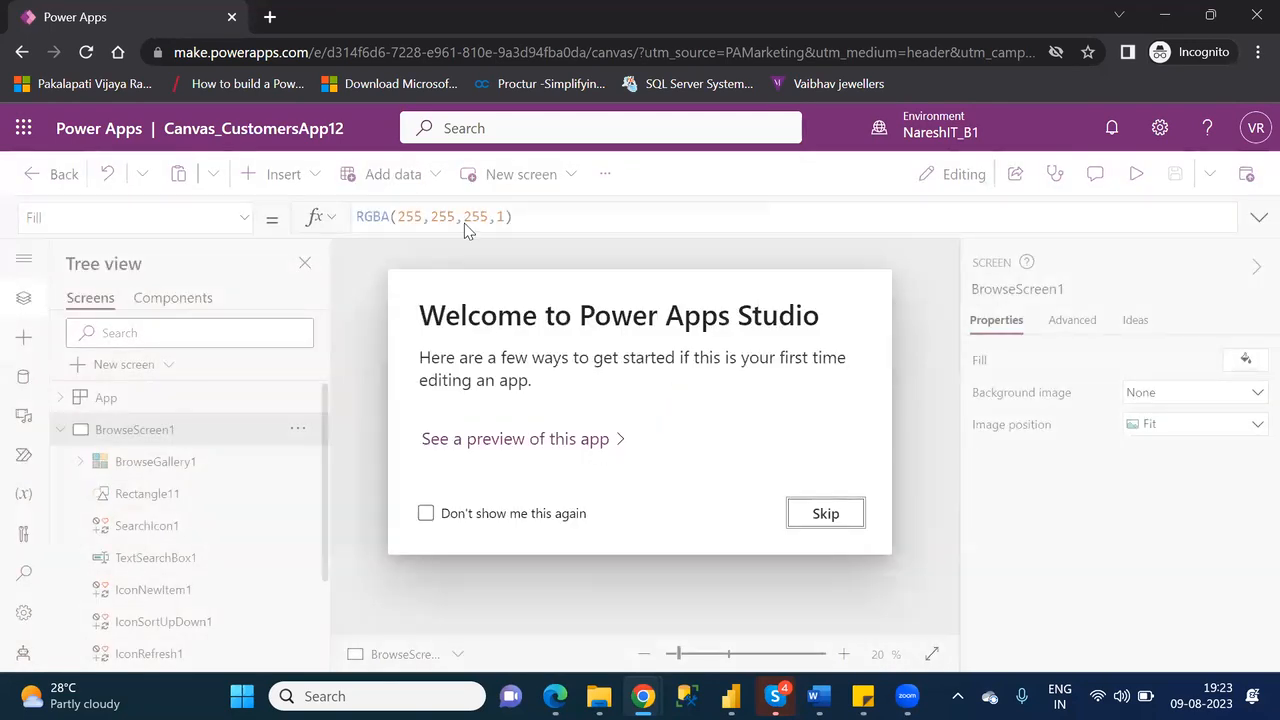
left_click(815, 515)
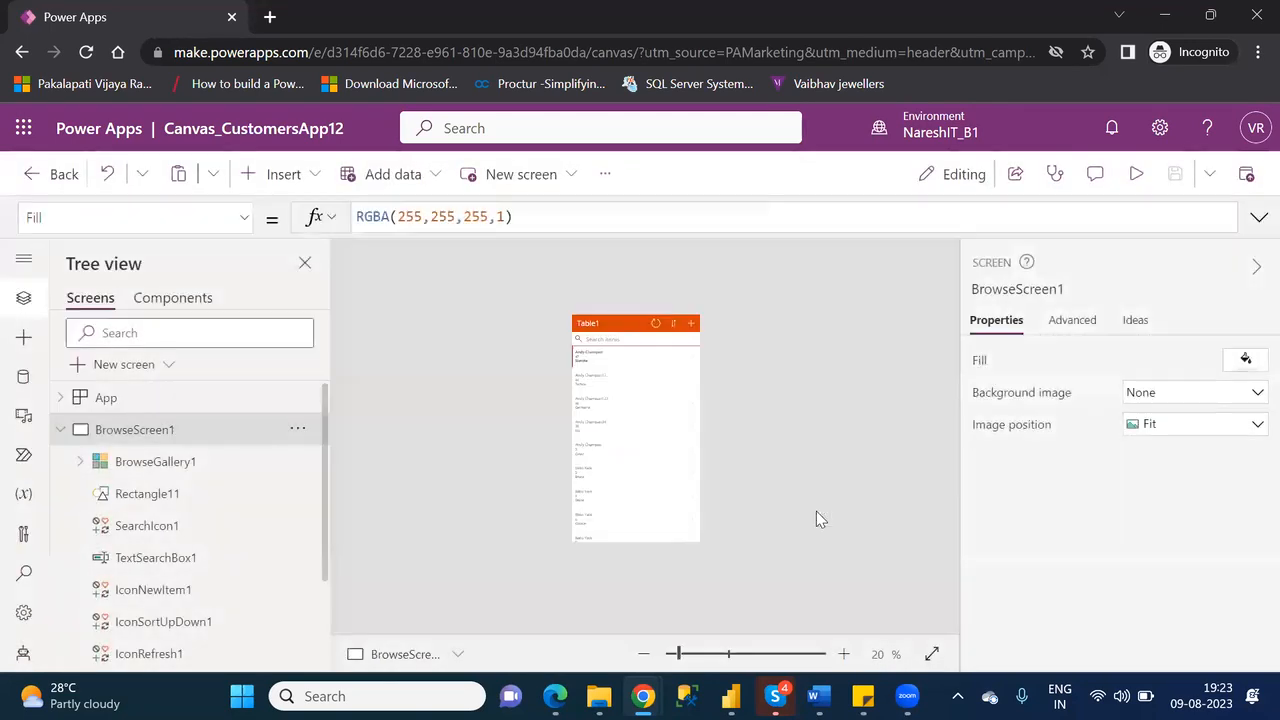
left_click(23, 612)
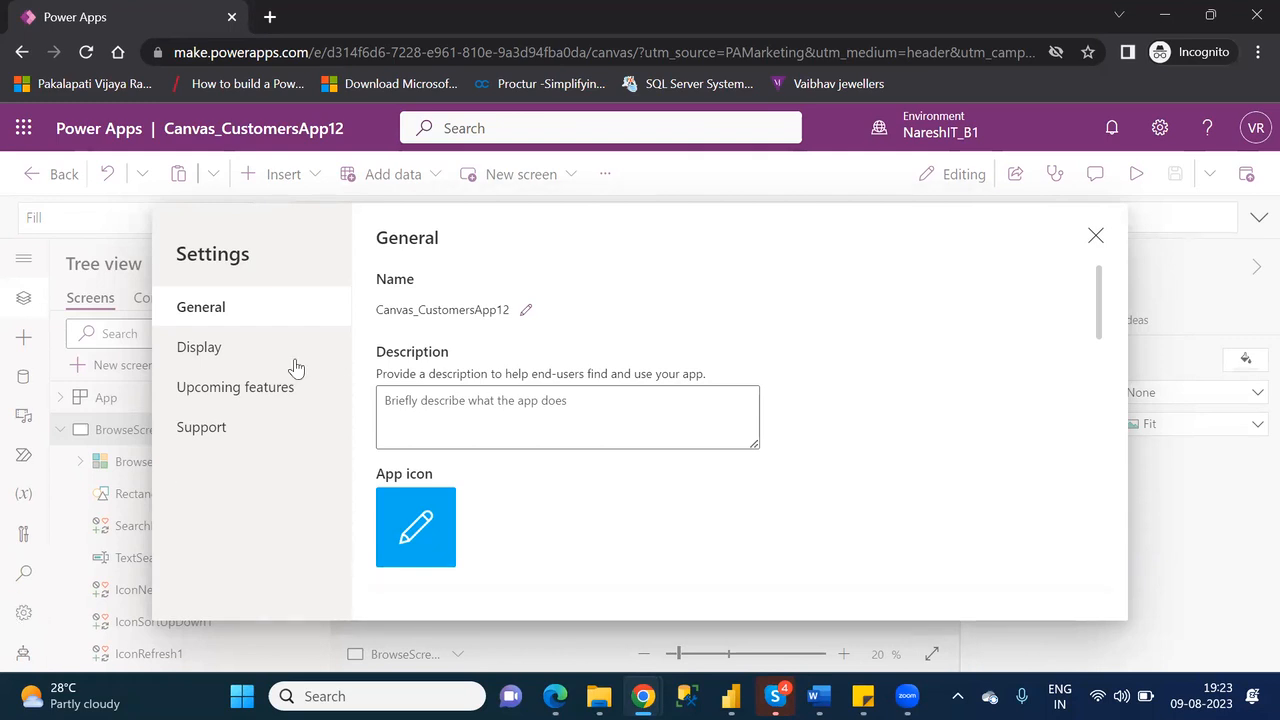
left_click(522, 313)
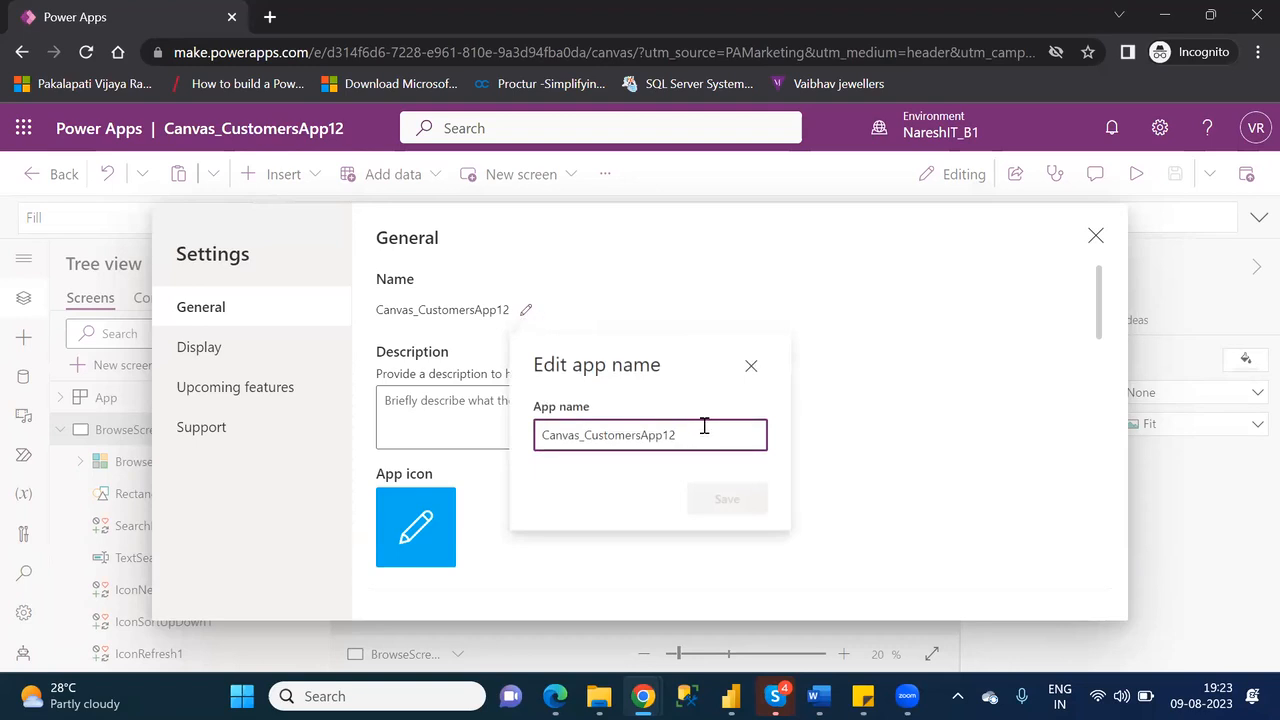
key("BackSpace")
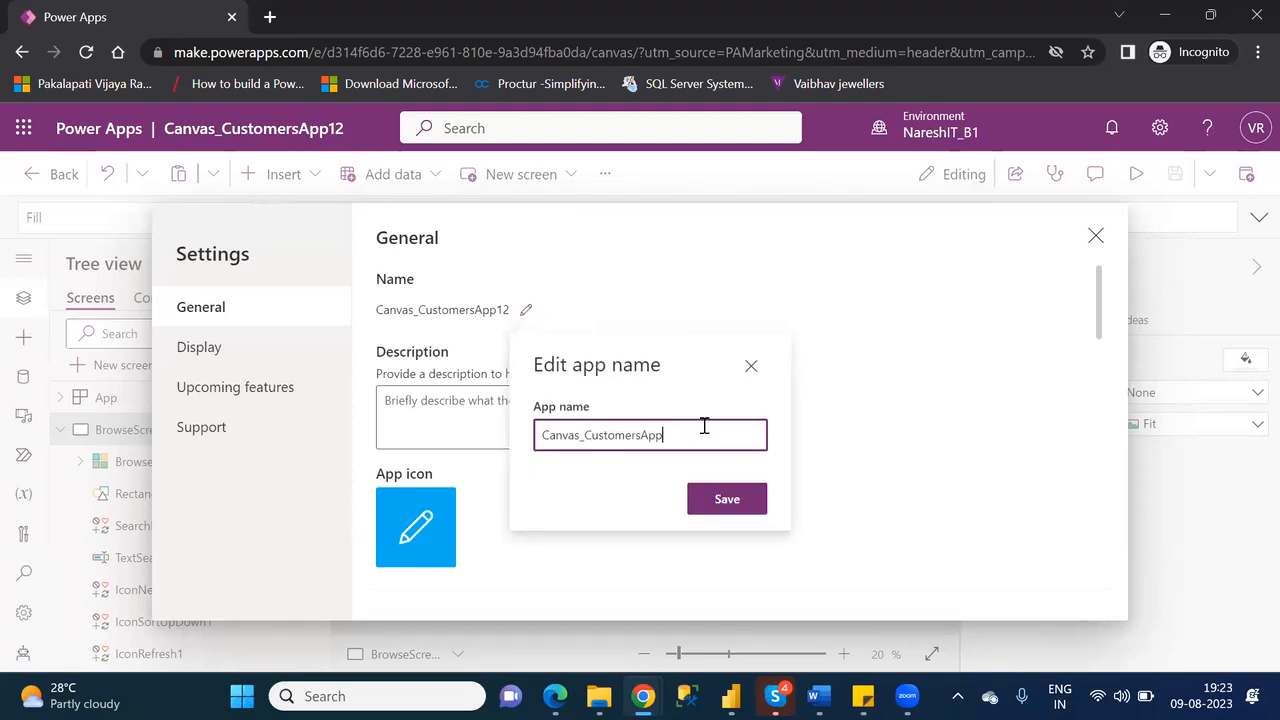
left_click(735, 499)
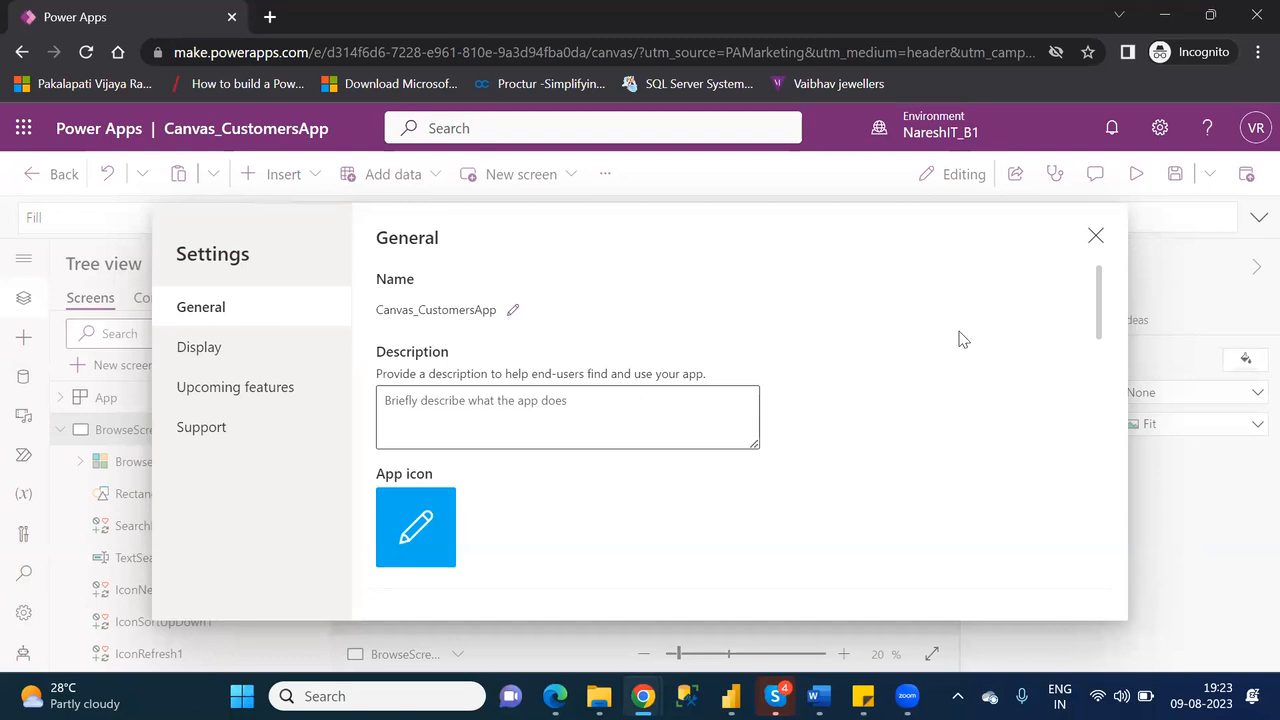
Bring the app icon options in the general settings into view and open a new browser tab
left_click_drag(1099, 332, 1103, 357)
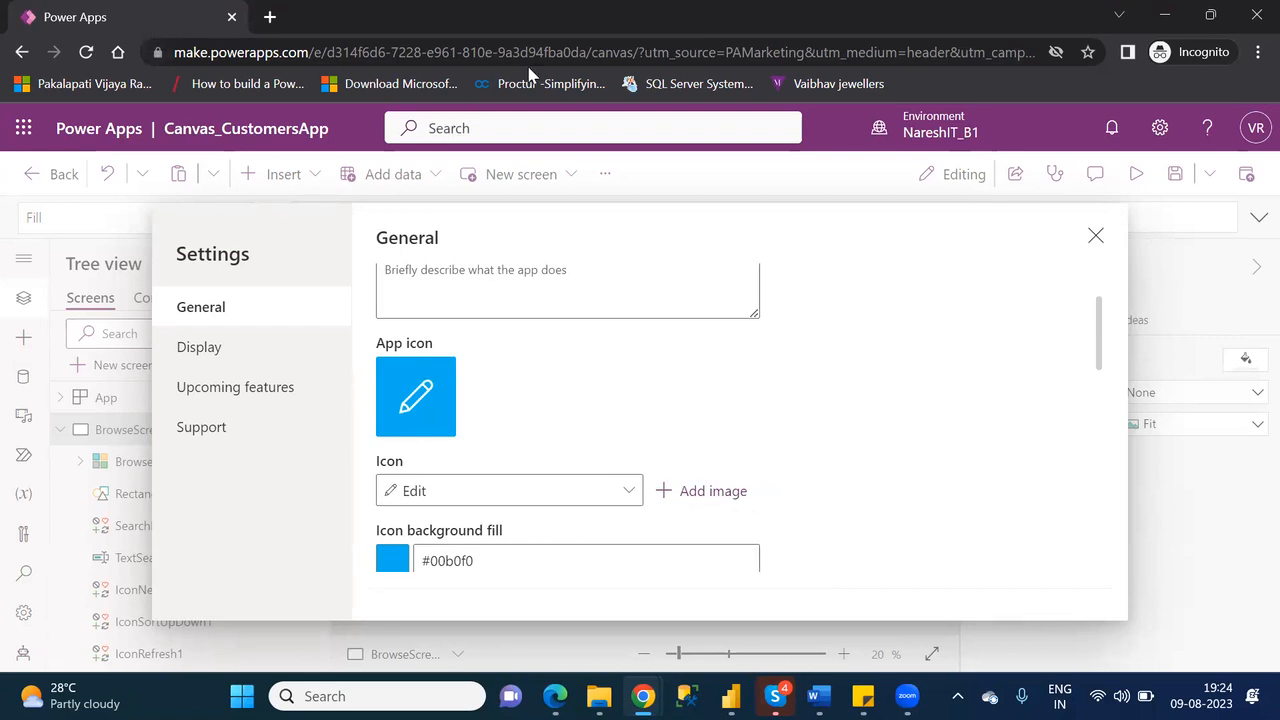
left_click(270, 17)
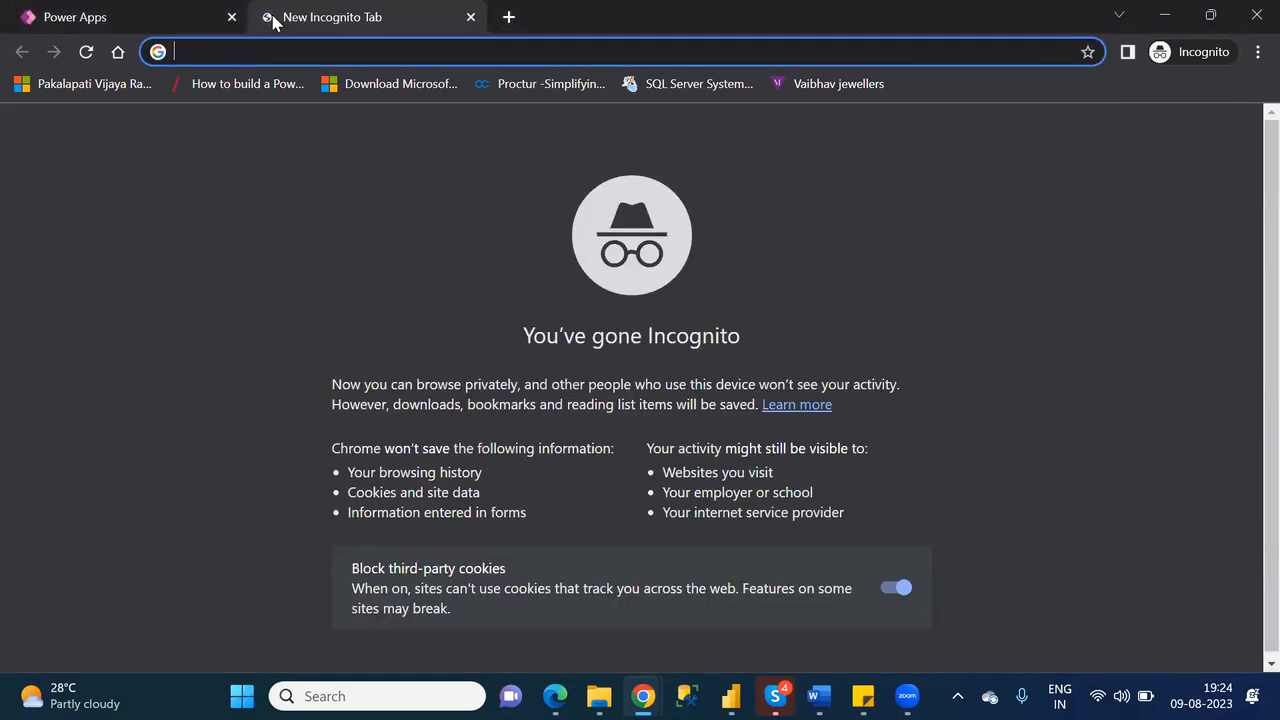
type("power")
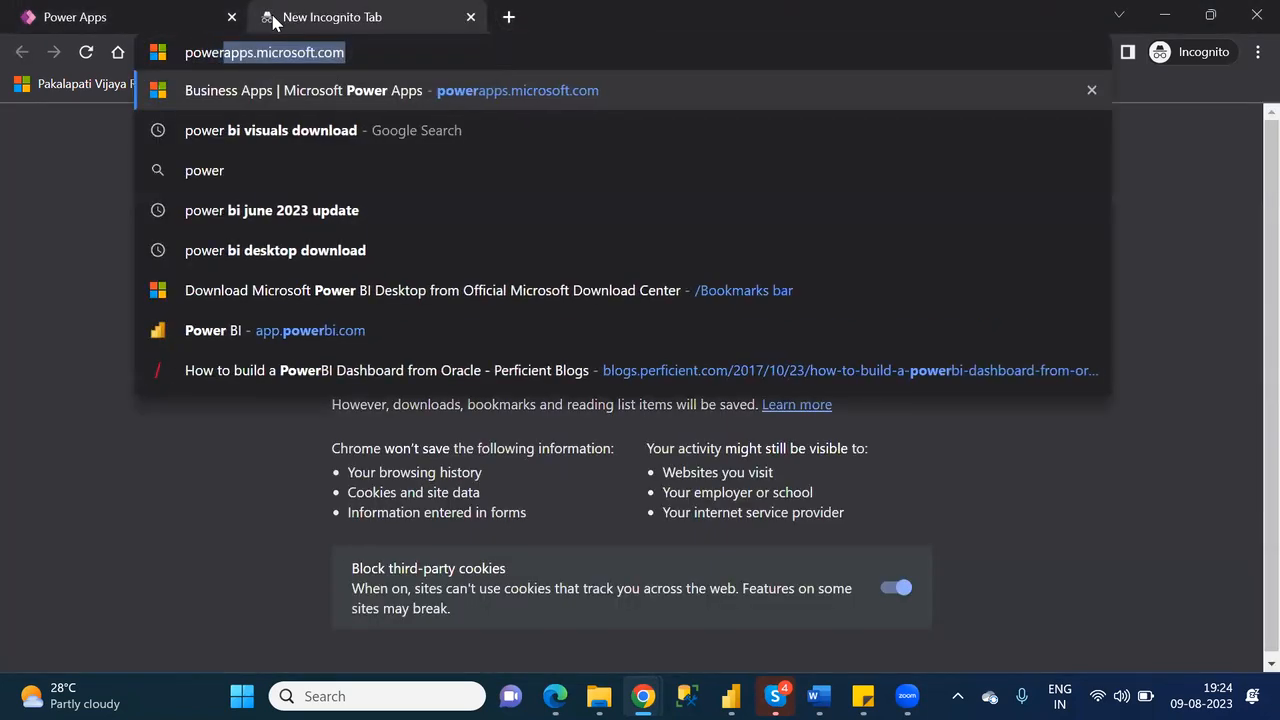
key("BackSpace")
key("BackSpace")
key("BackSpace")
key("BackSpace")
key("BackSpace")
key("BackSpace")
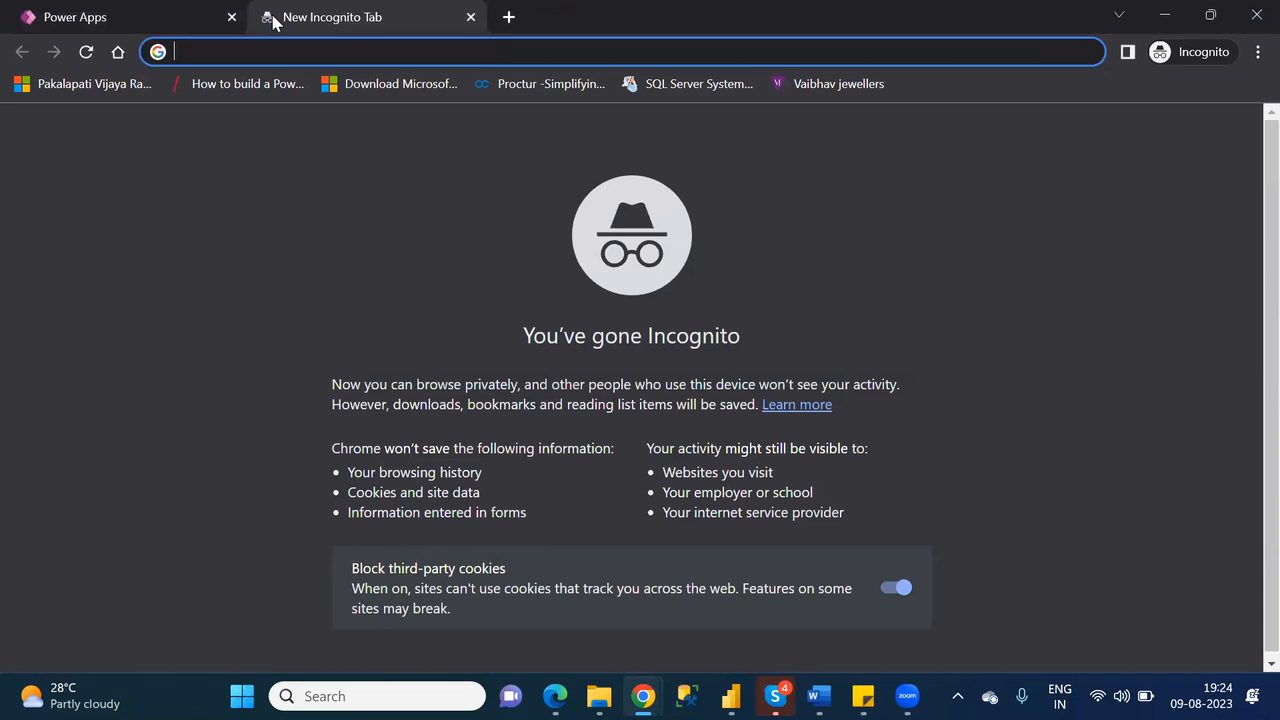
Go to google.com, search for "power apps" and show the image results
type("go")
key("Return")
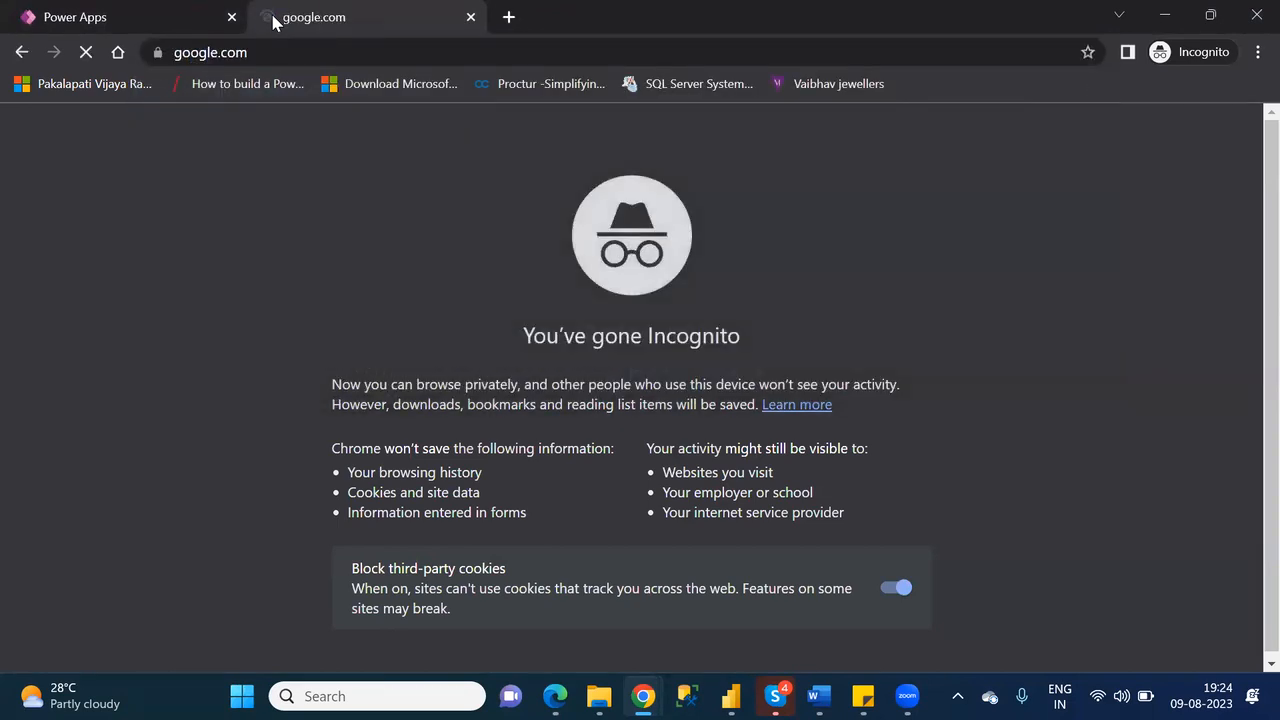
type("power")
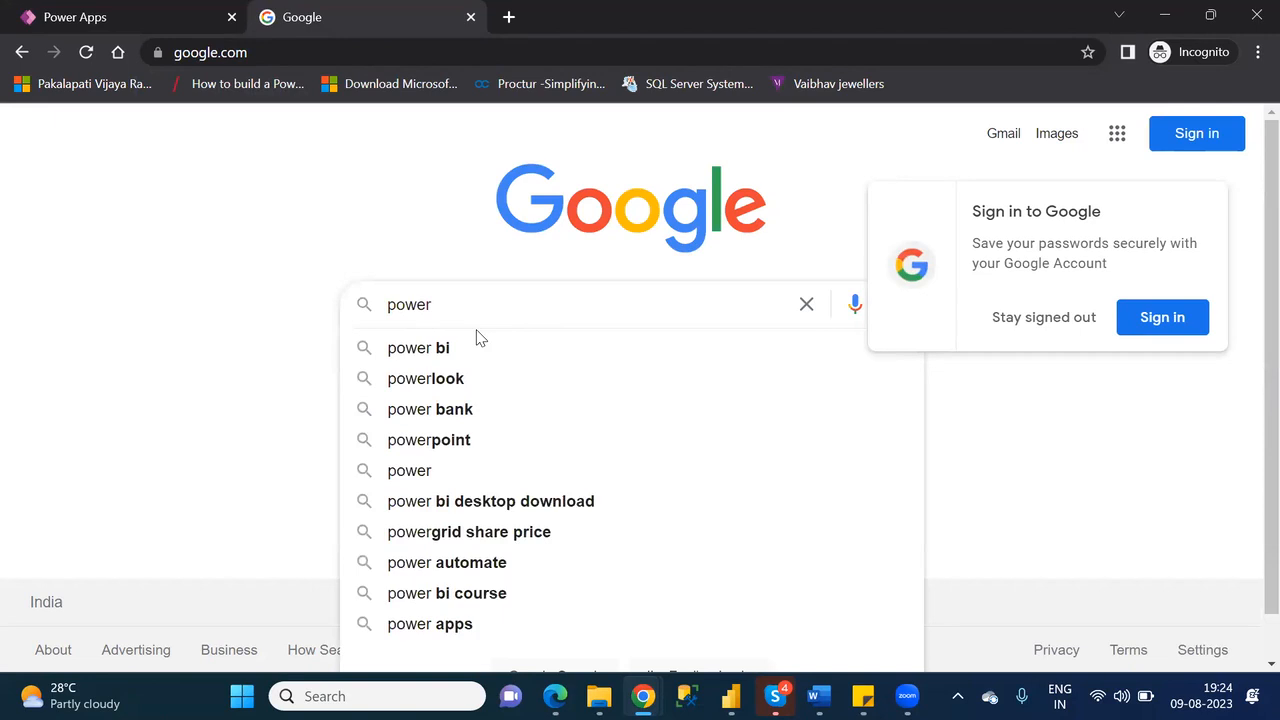
type(" apps")
key("Return")
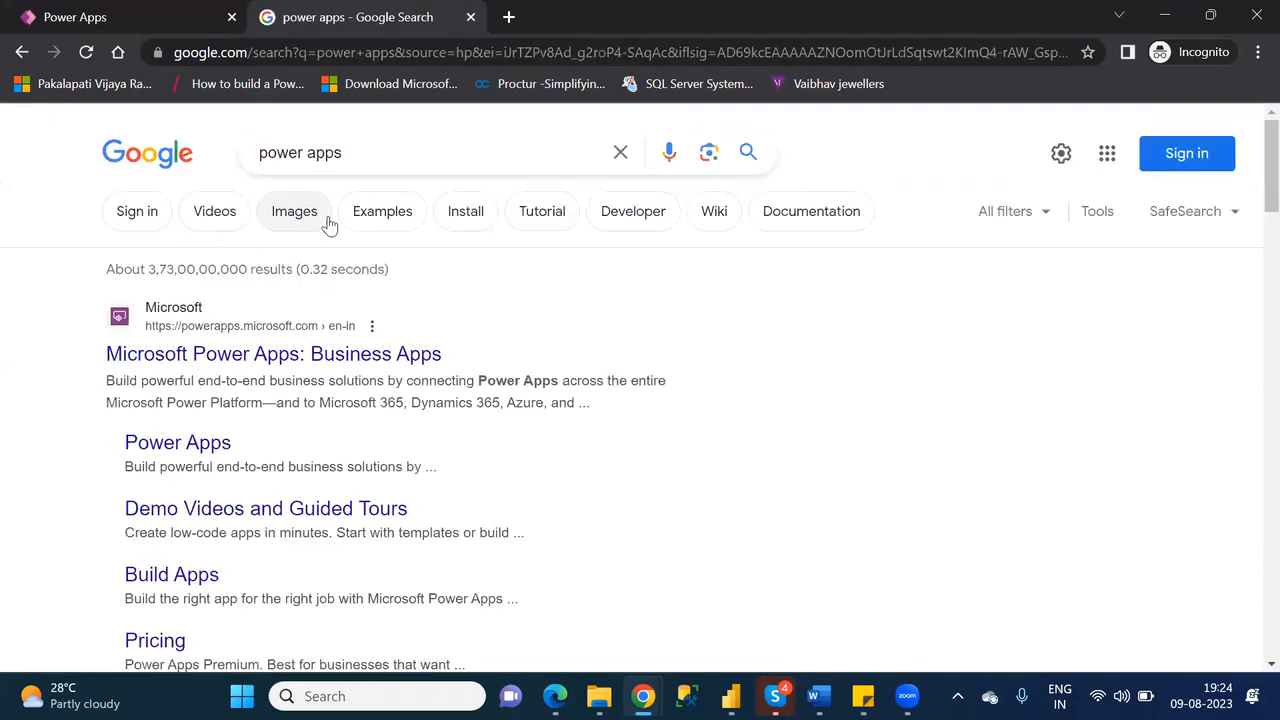
left_click(299, 216)
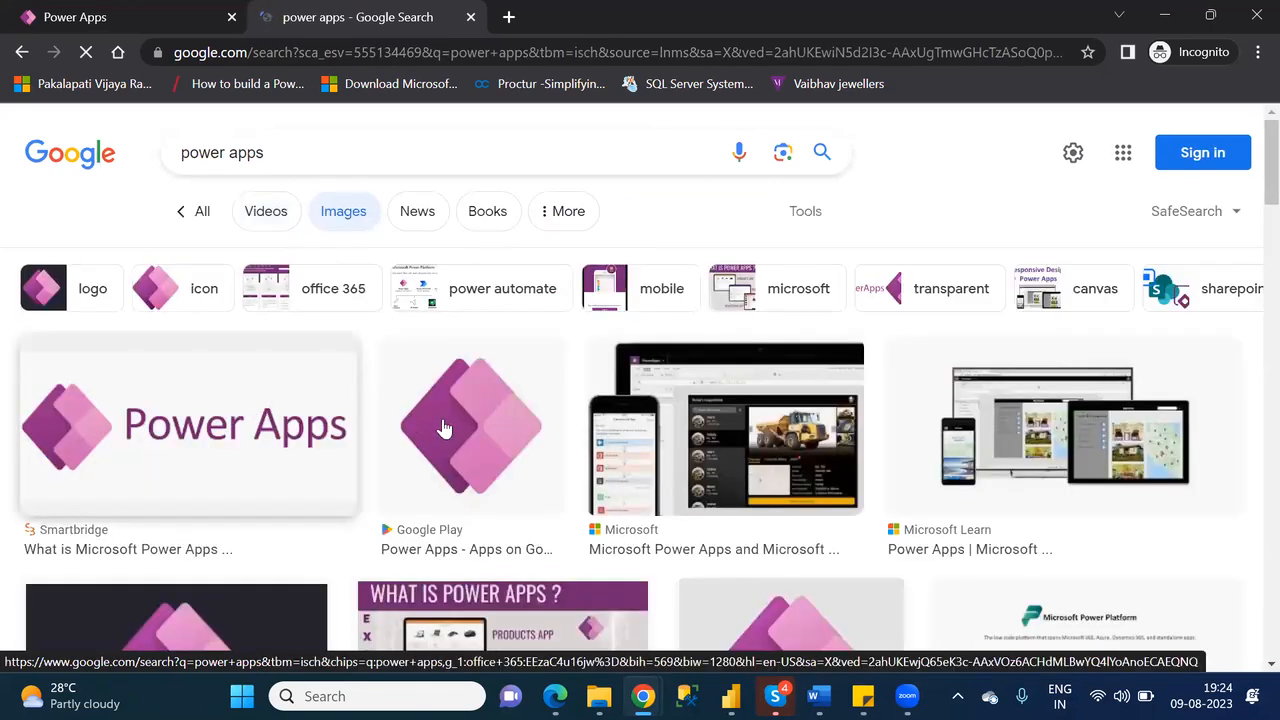
Save the Power Apps logo from the Google Play image result to Downloads as the JPEG file PowerAppsImage
right_click(445, 426)
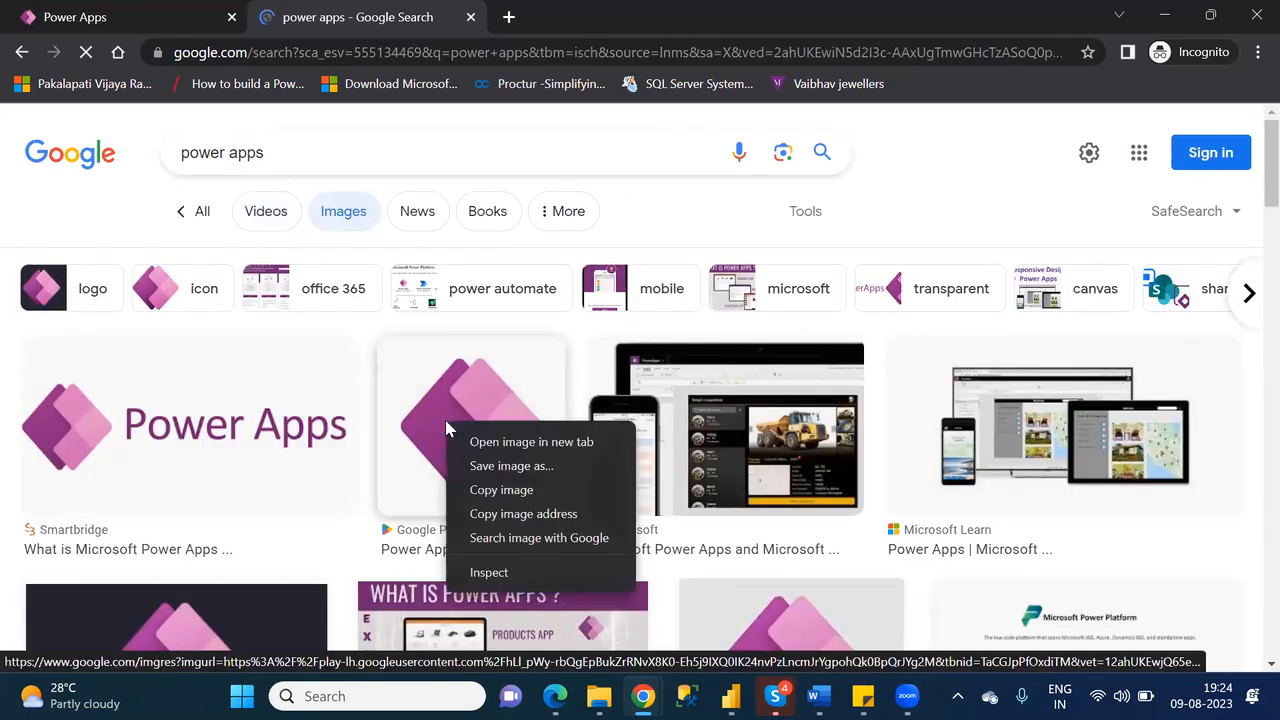
left_click(518, 467)
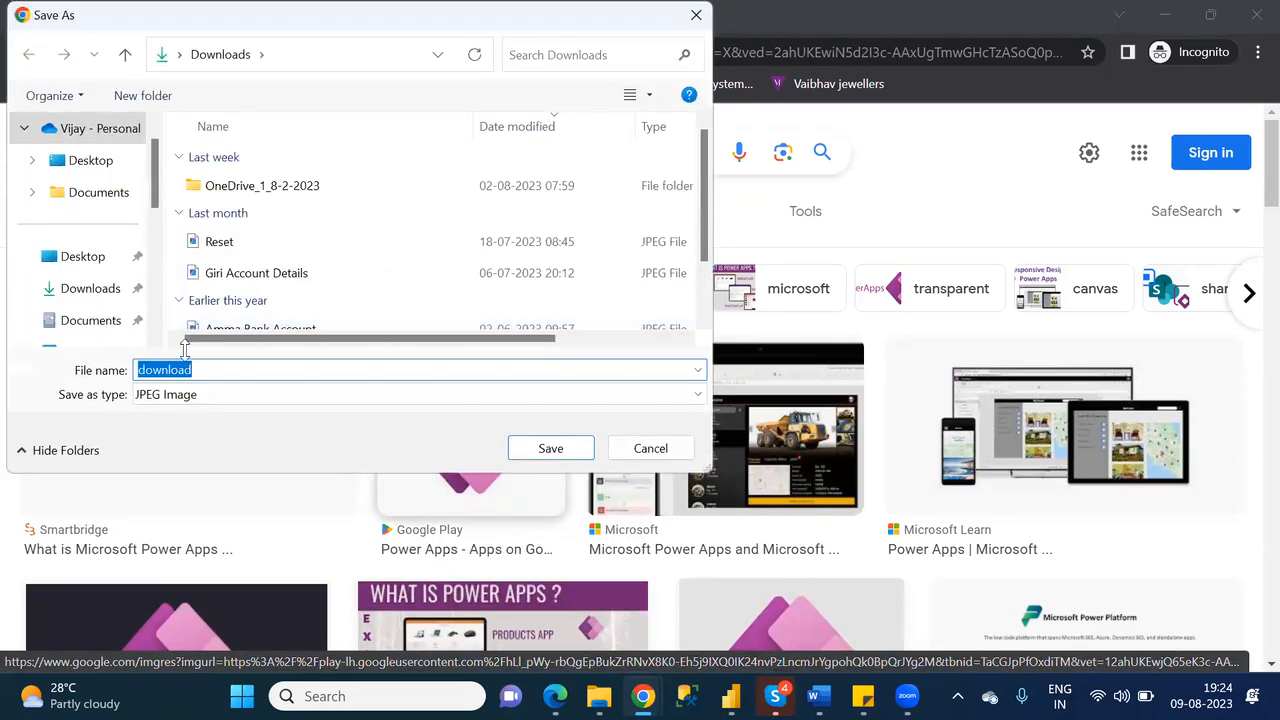
type("Pow")
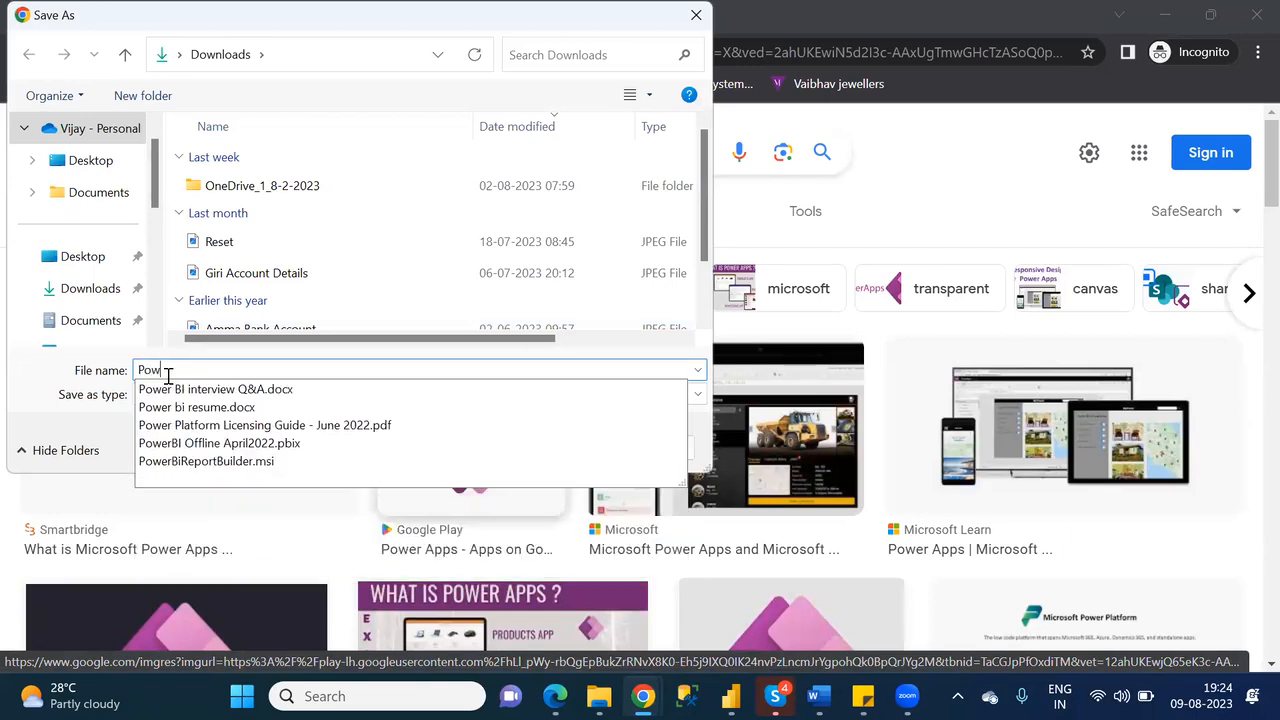
type("erA")
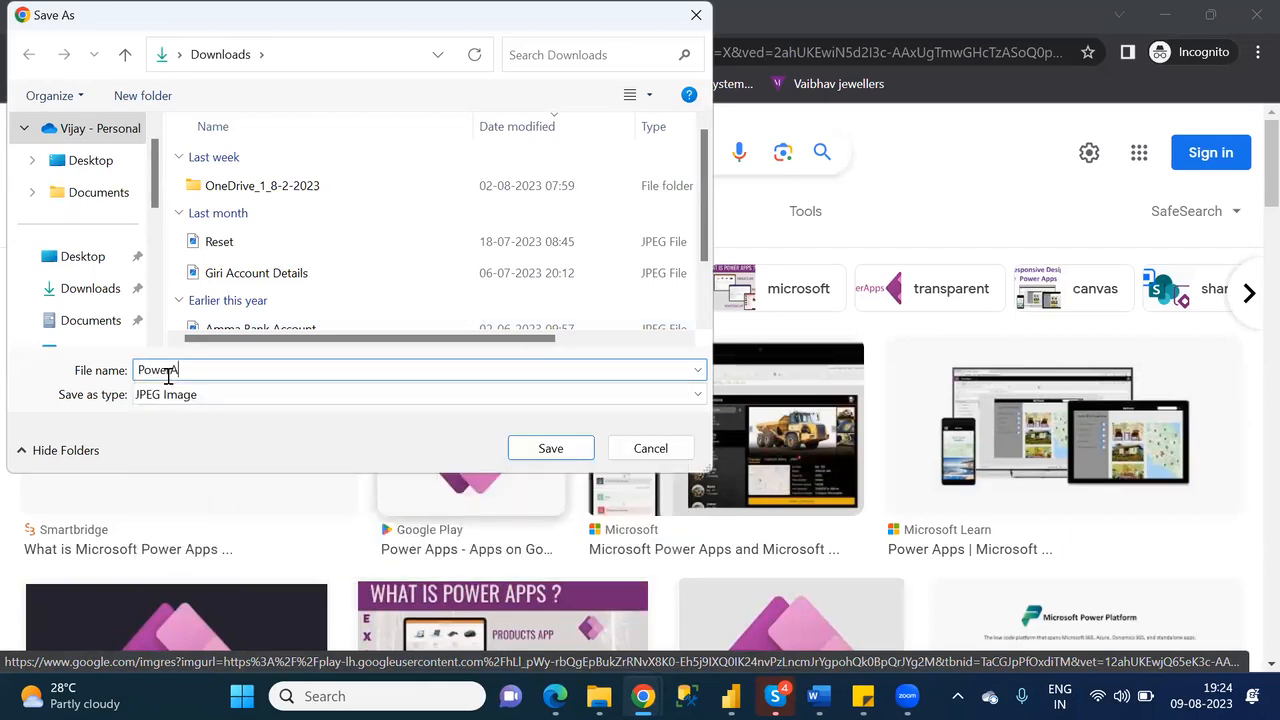
type("ppsImage")
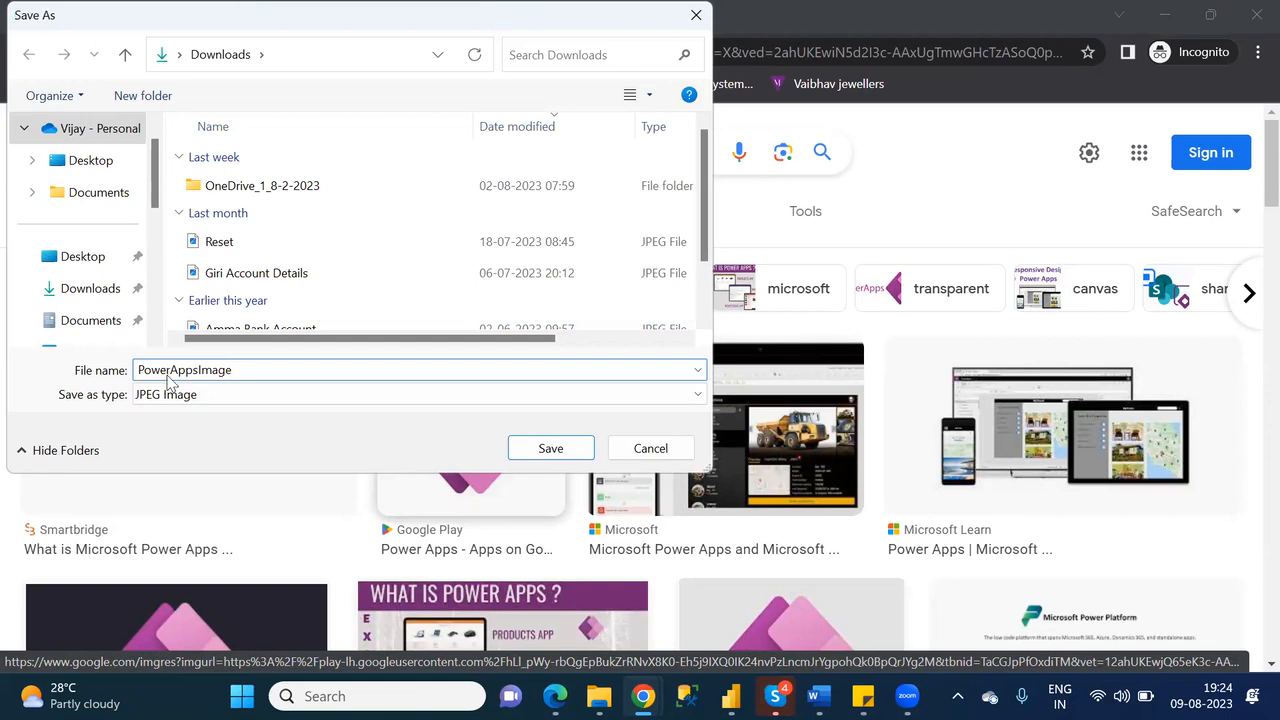
key("Return")
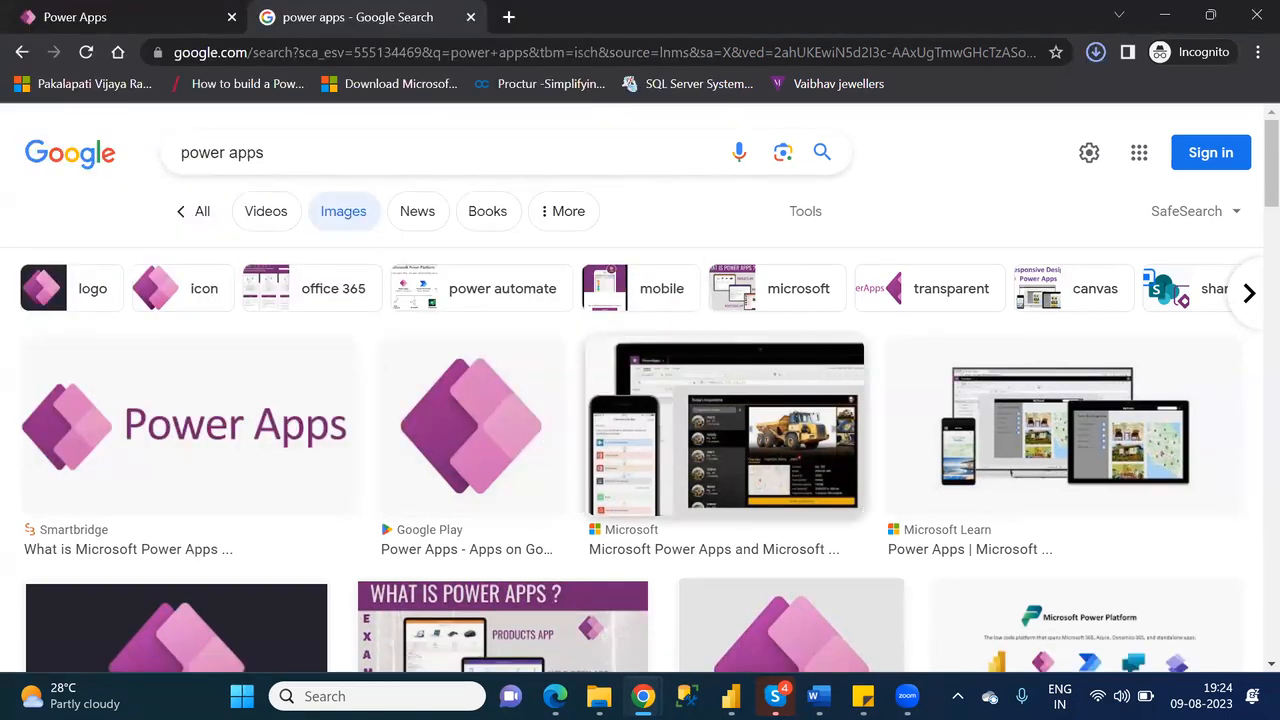
Return to the Power Apps settings and use the PowerAppsImage file from Downloads as the app icon
left_click(162, 23)
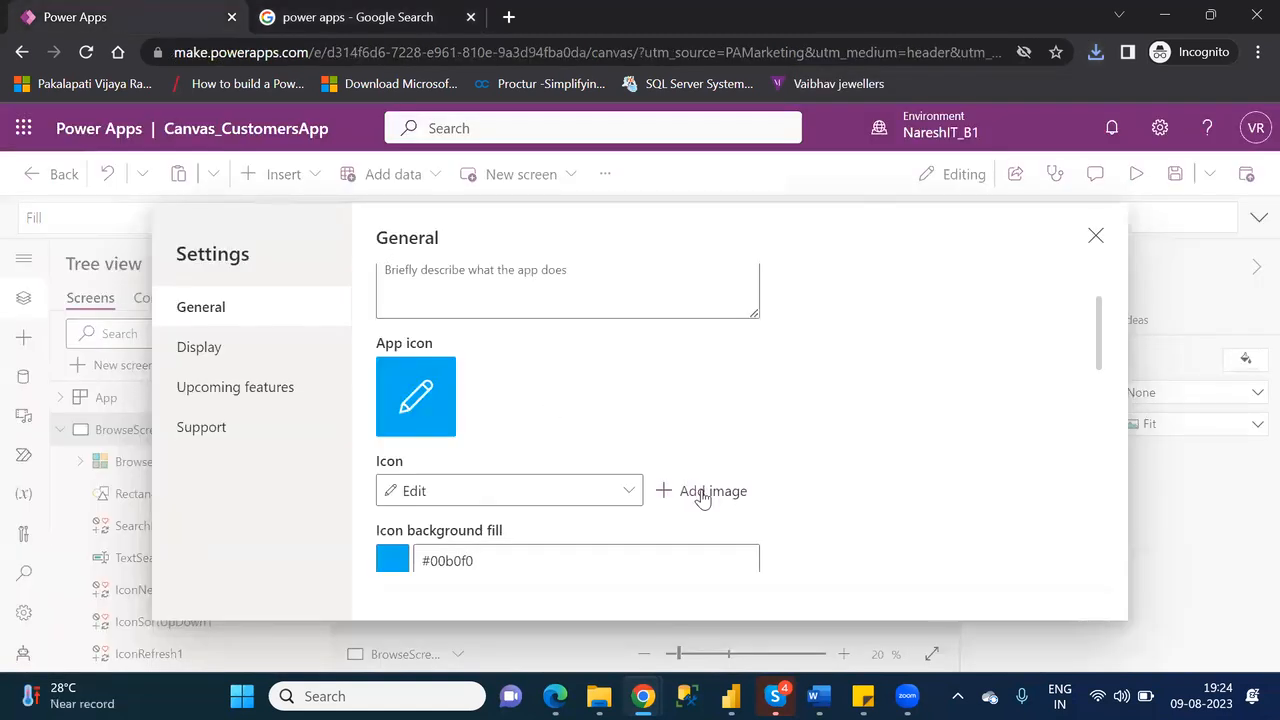
left_click(702, 500)
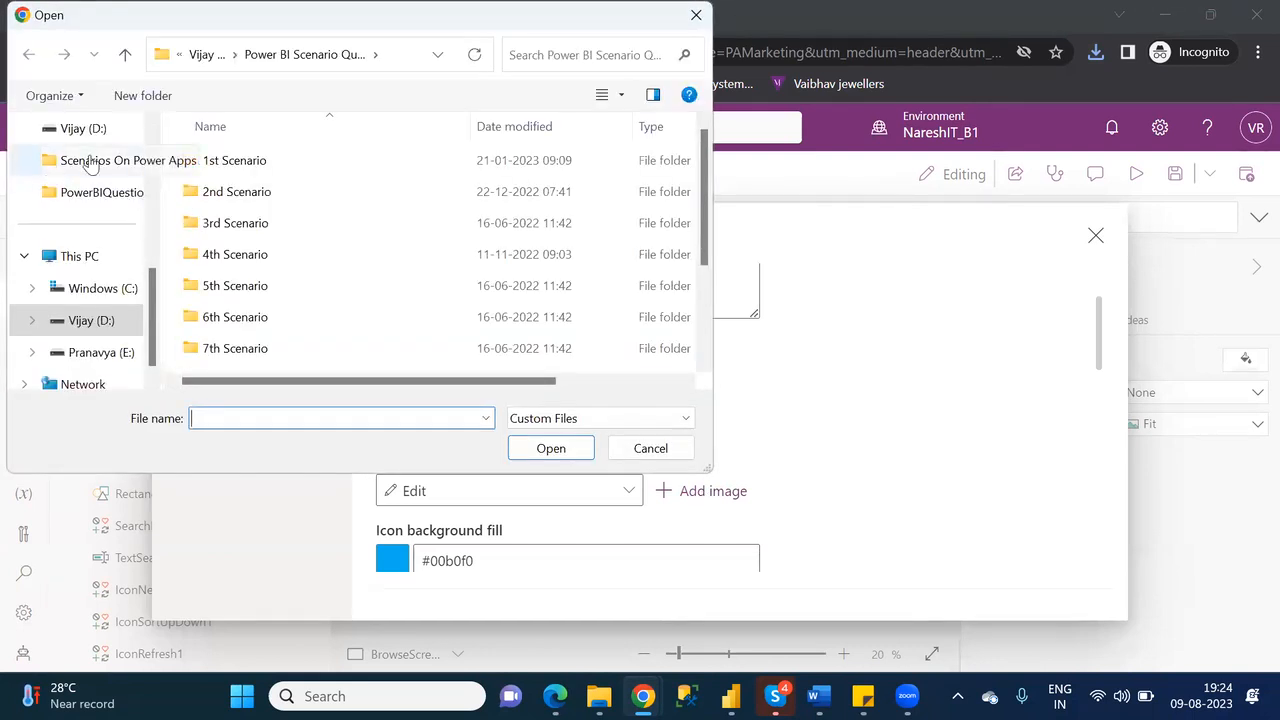
scroll(152, 135, "up", 3)
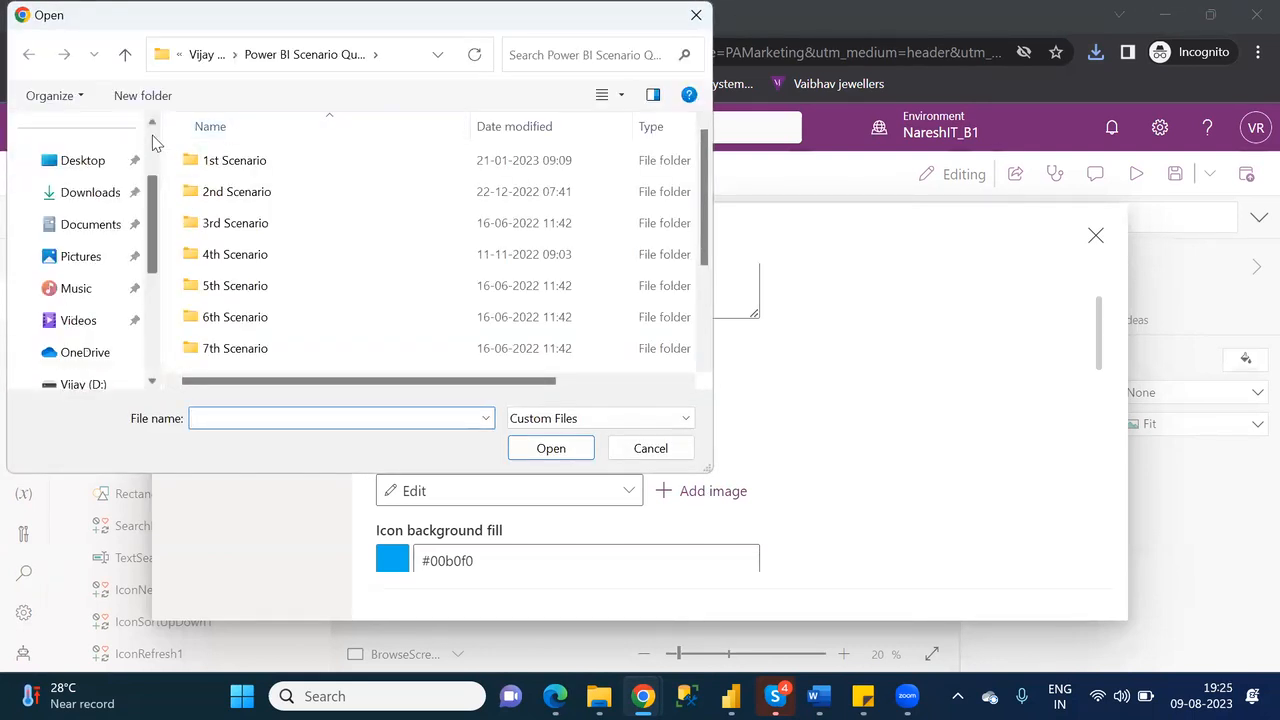
left_click(92, 193)
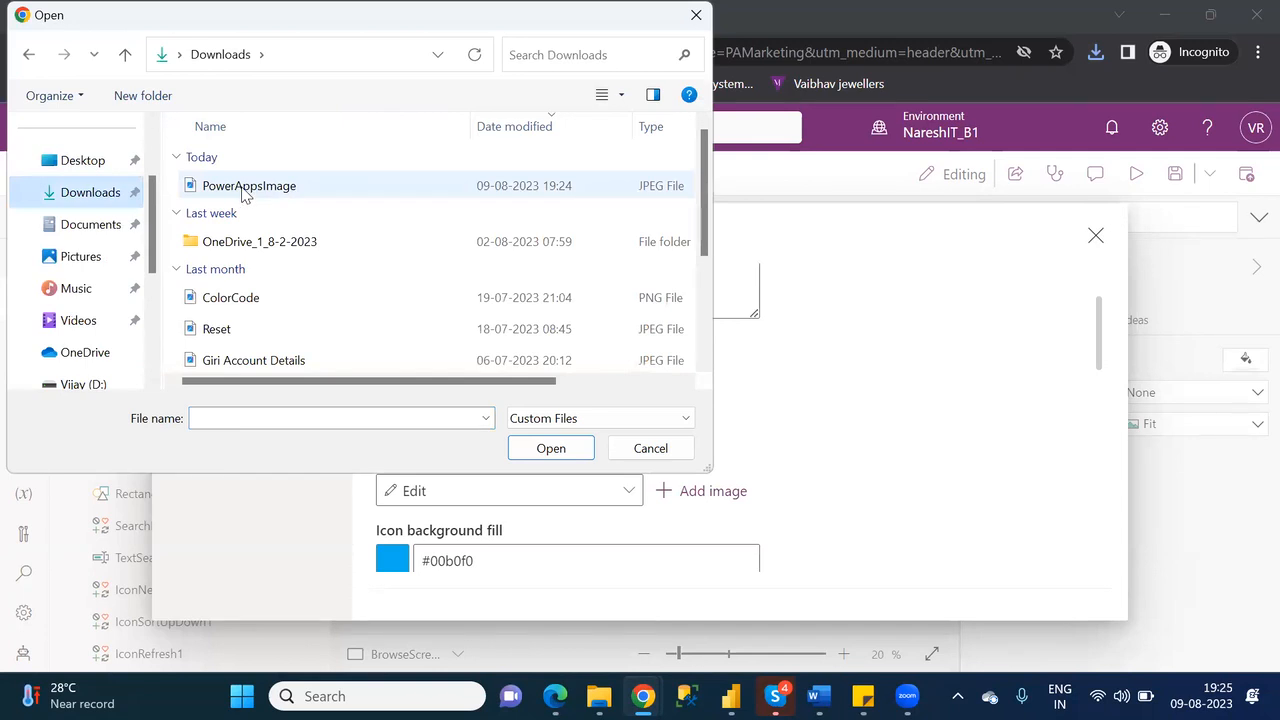
double_click(245, 187)
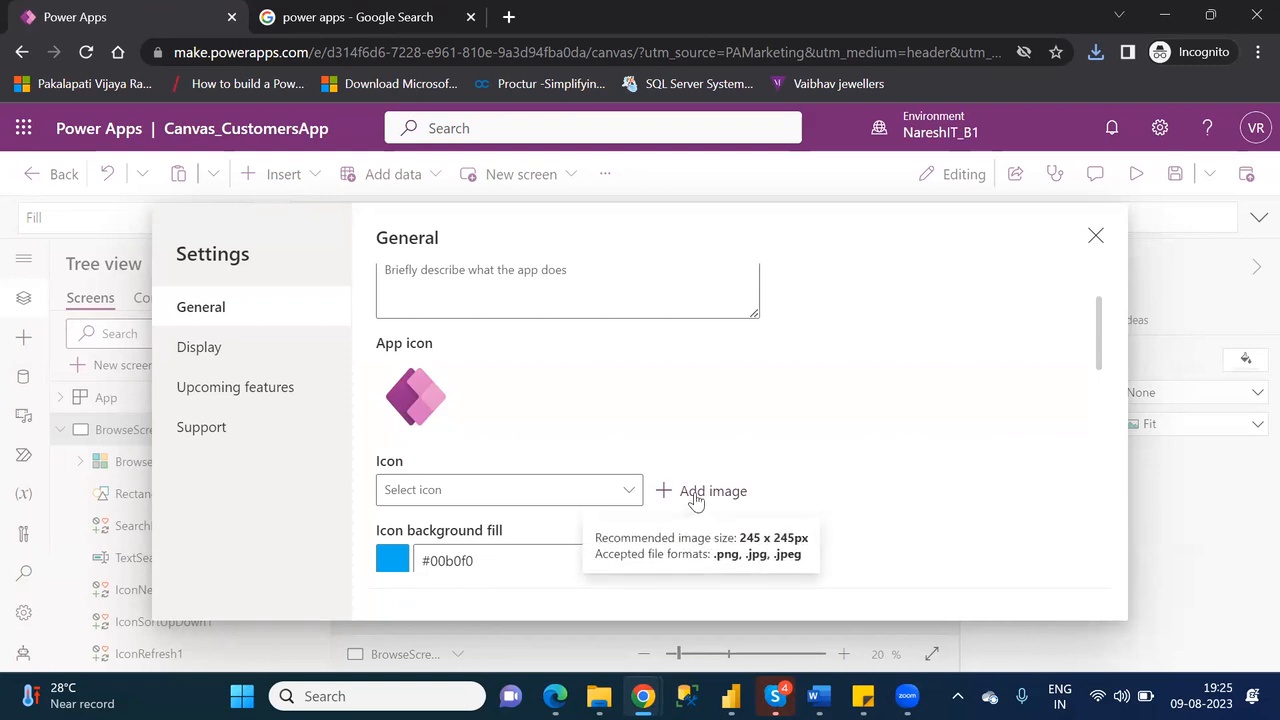
Select the icon background fill code in the general settings and open imagecolorpicker.com/en in a new browser tab
left_click_drag(1100, 348, 1108, 383)
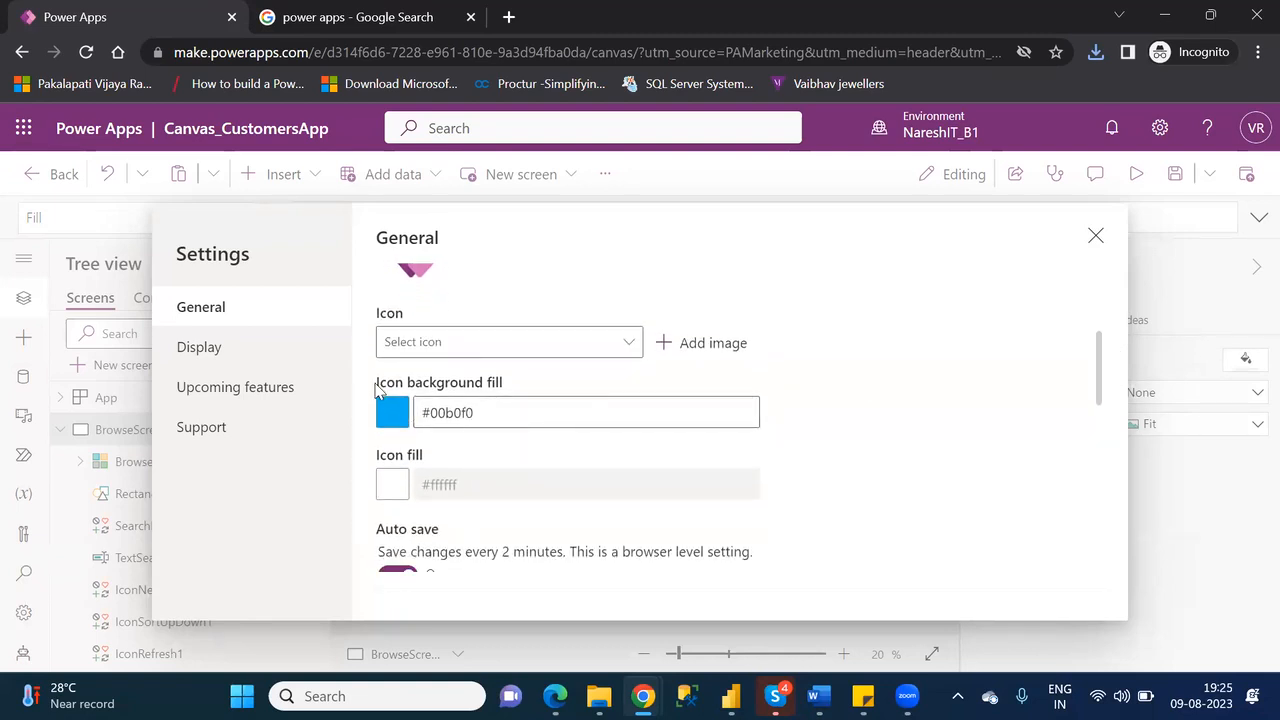
double_click(469, 417)
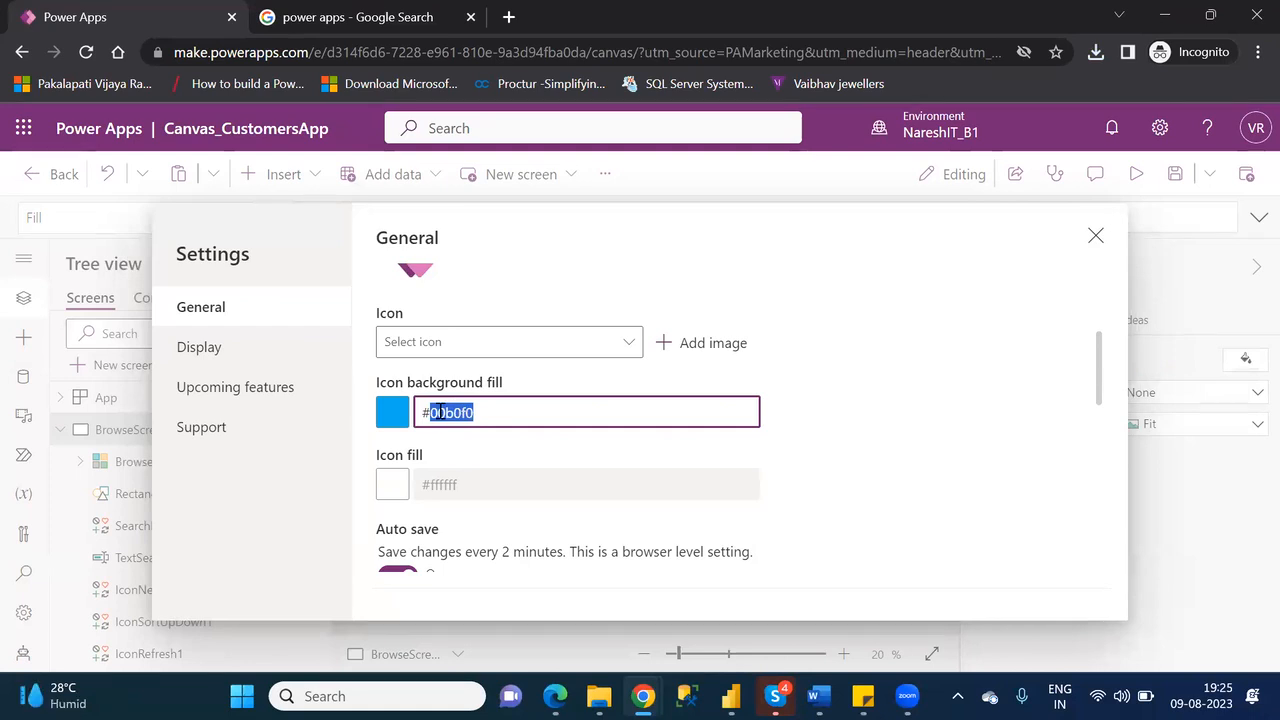
left_click(505, 17)
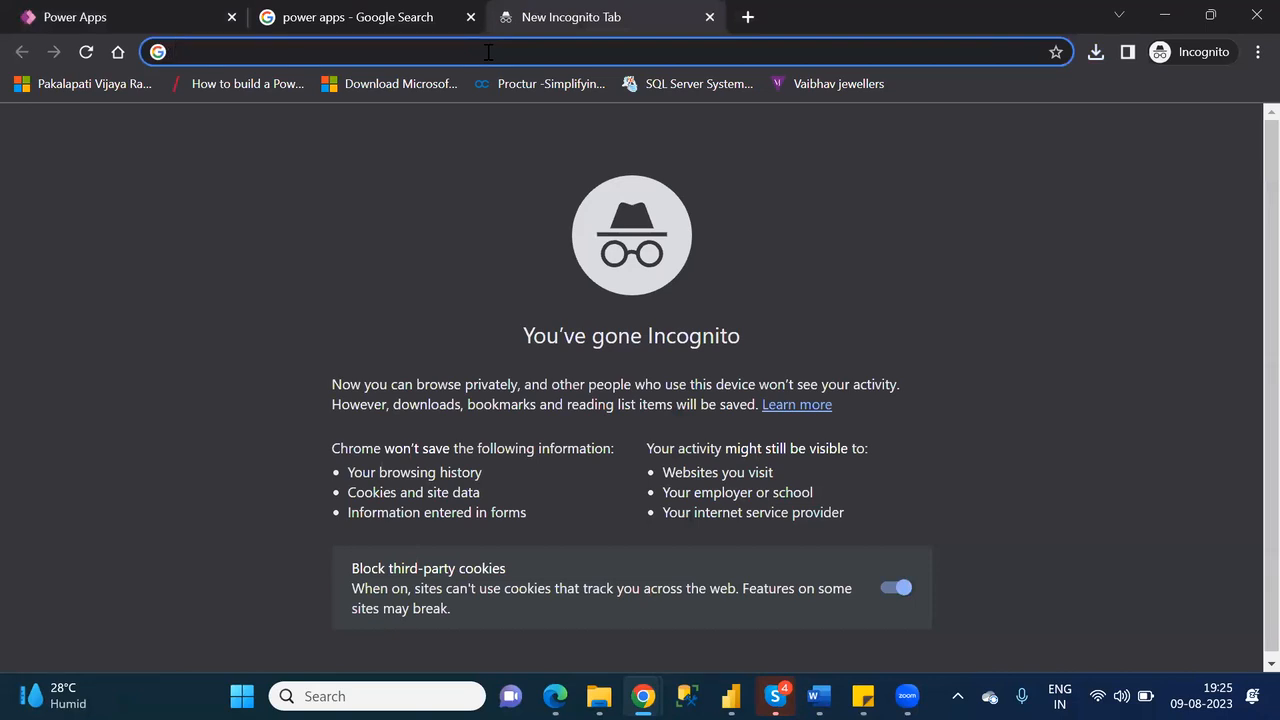
type("image")
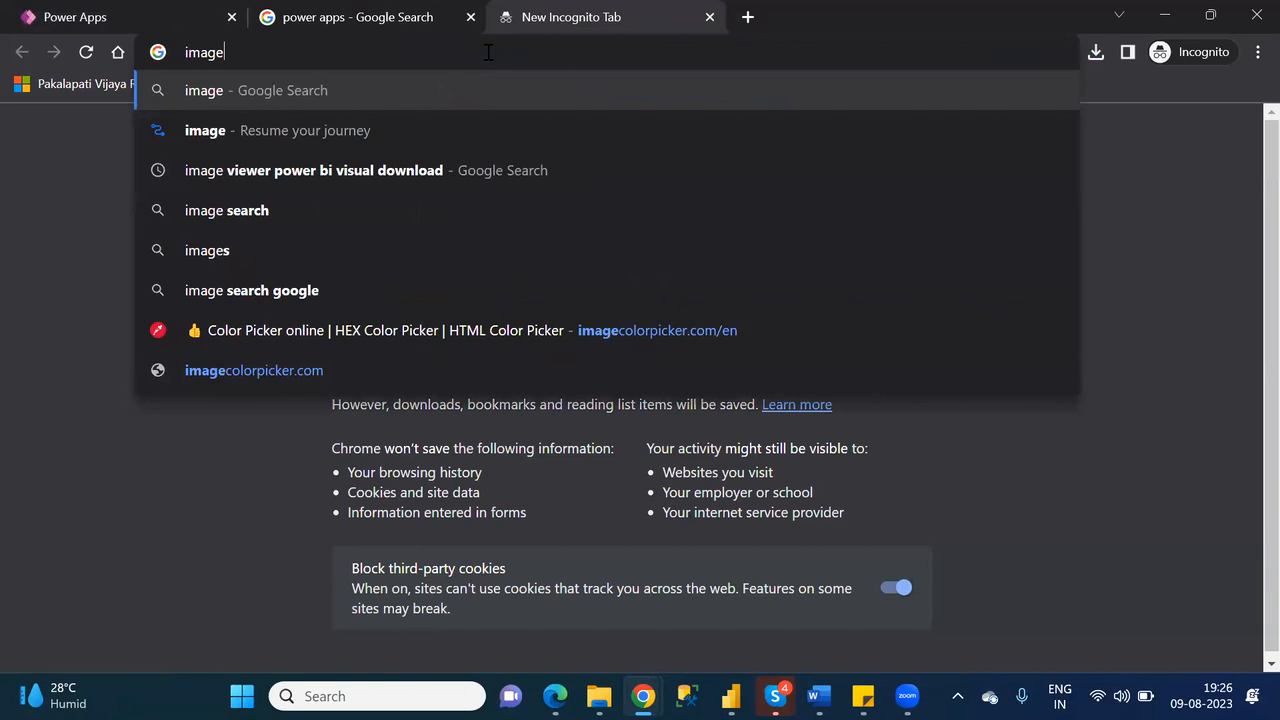
left_click(360, 337)
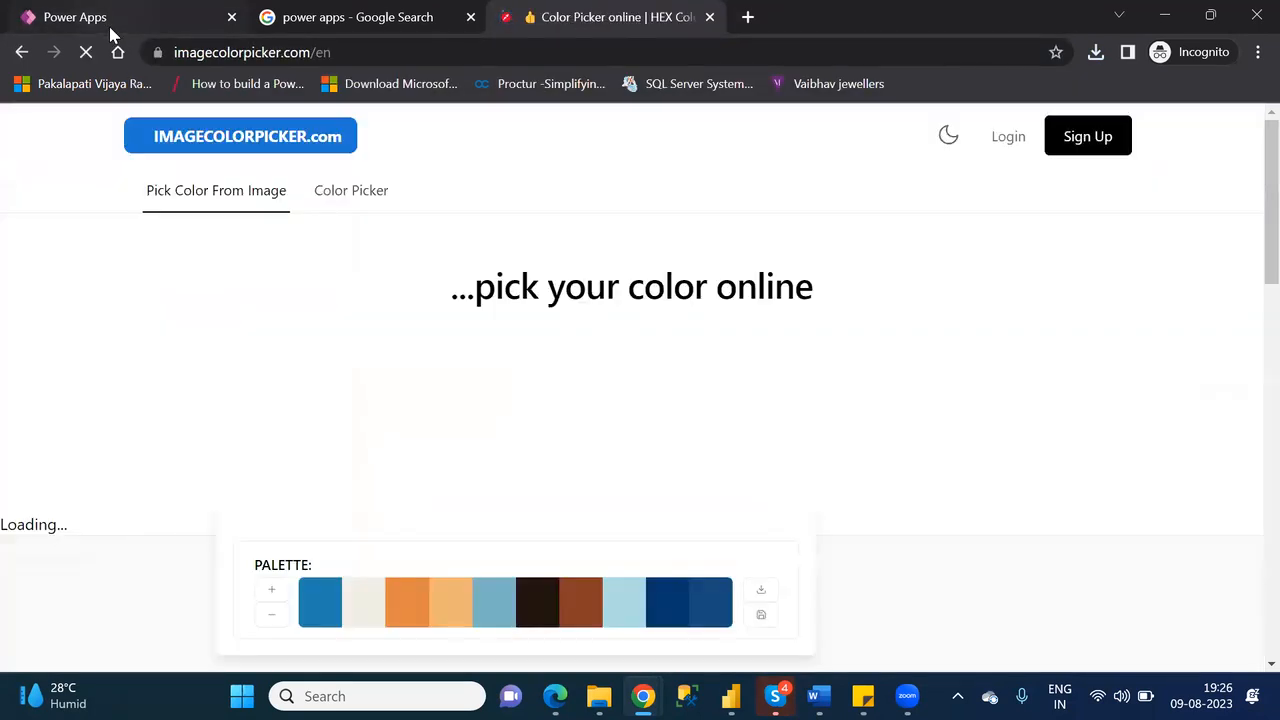
left_click(111, 31)
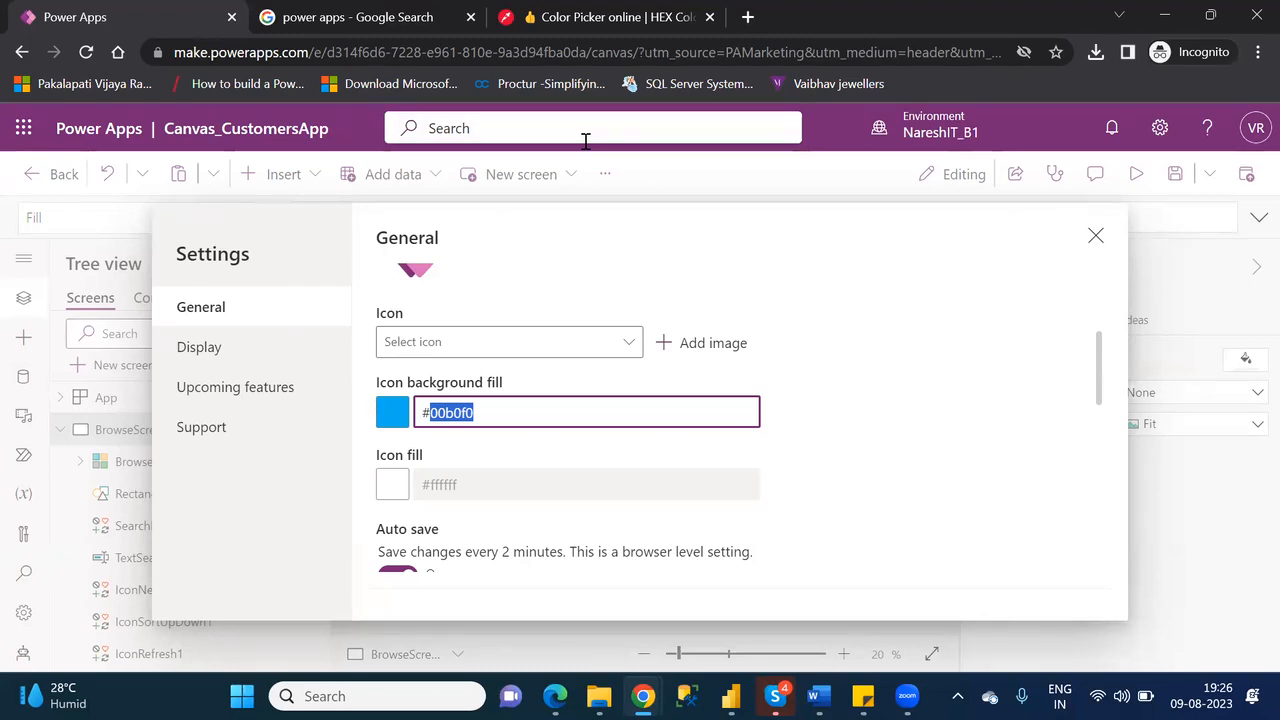
left_click(637, 22)
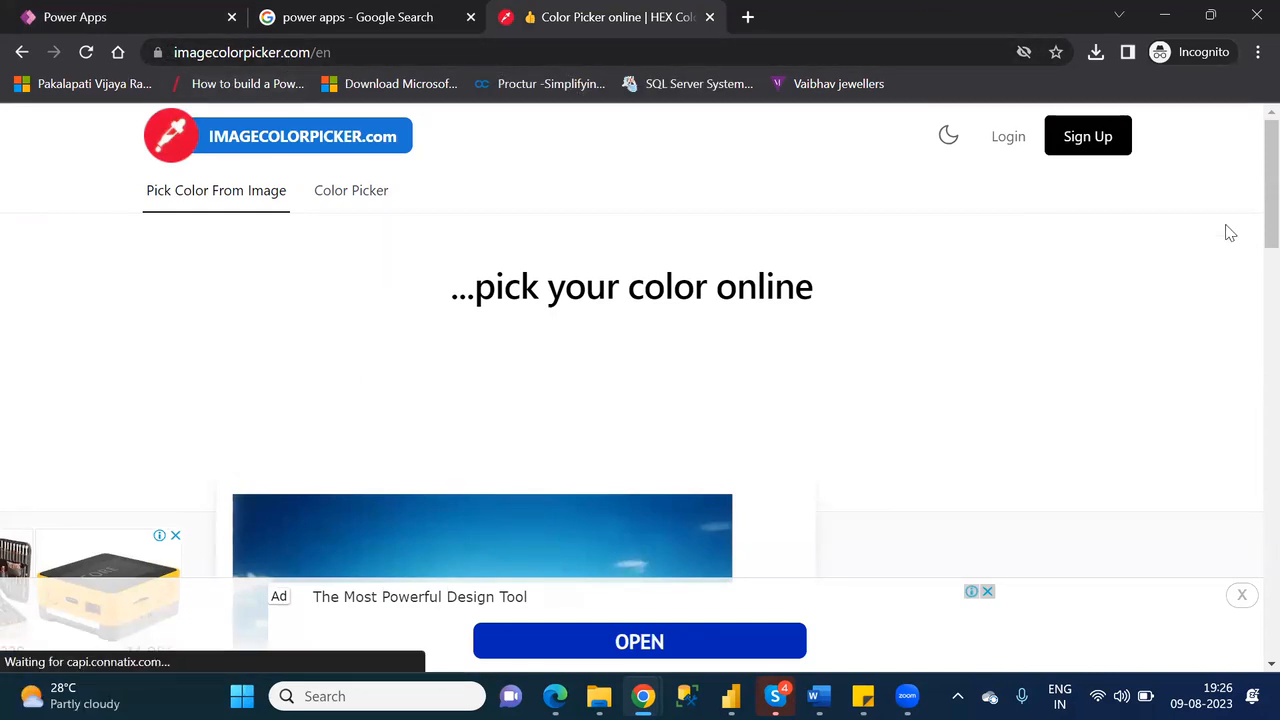
Dismiss the advertisement banner and the product announcement on the color picker page
scroll(1250, 370, "down", 10)
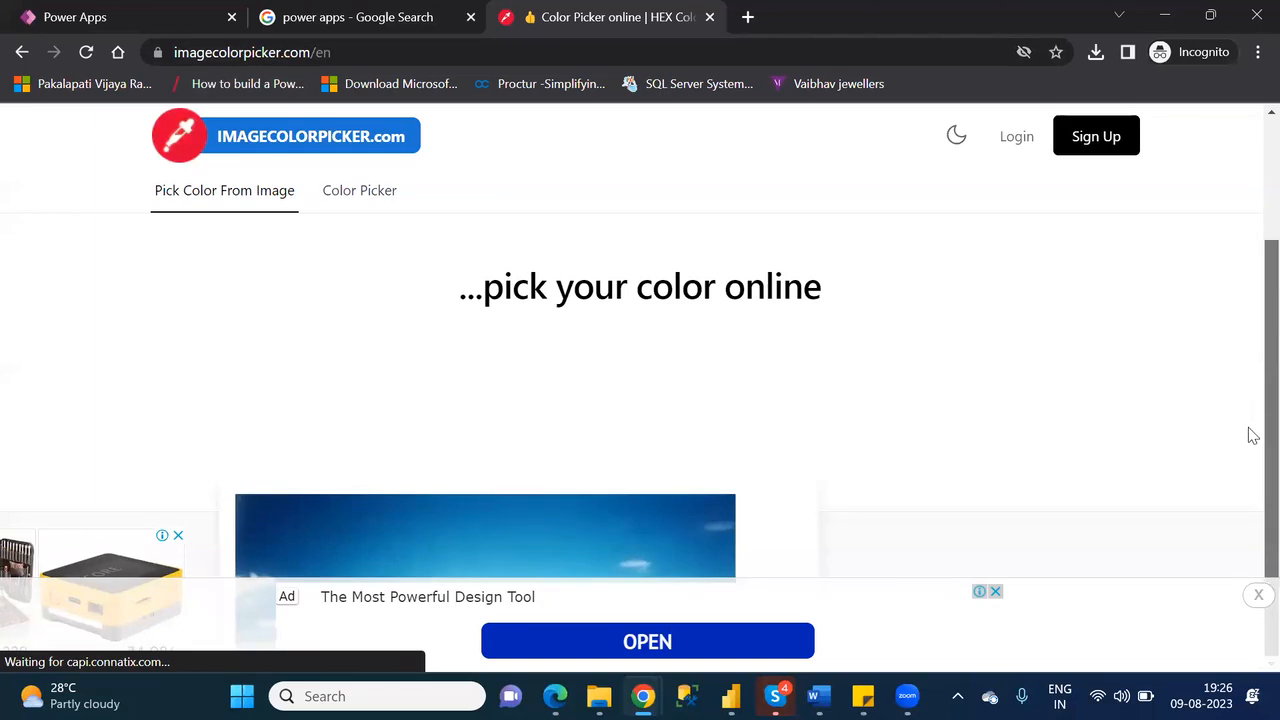
left_click(1257, 597)
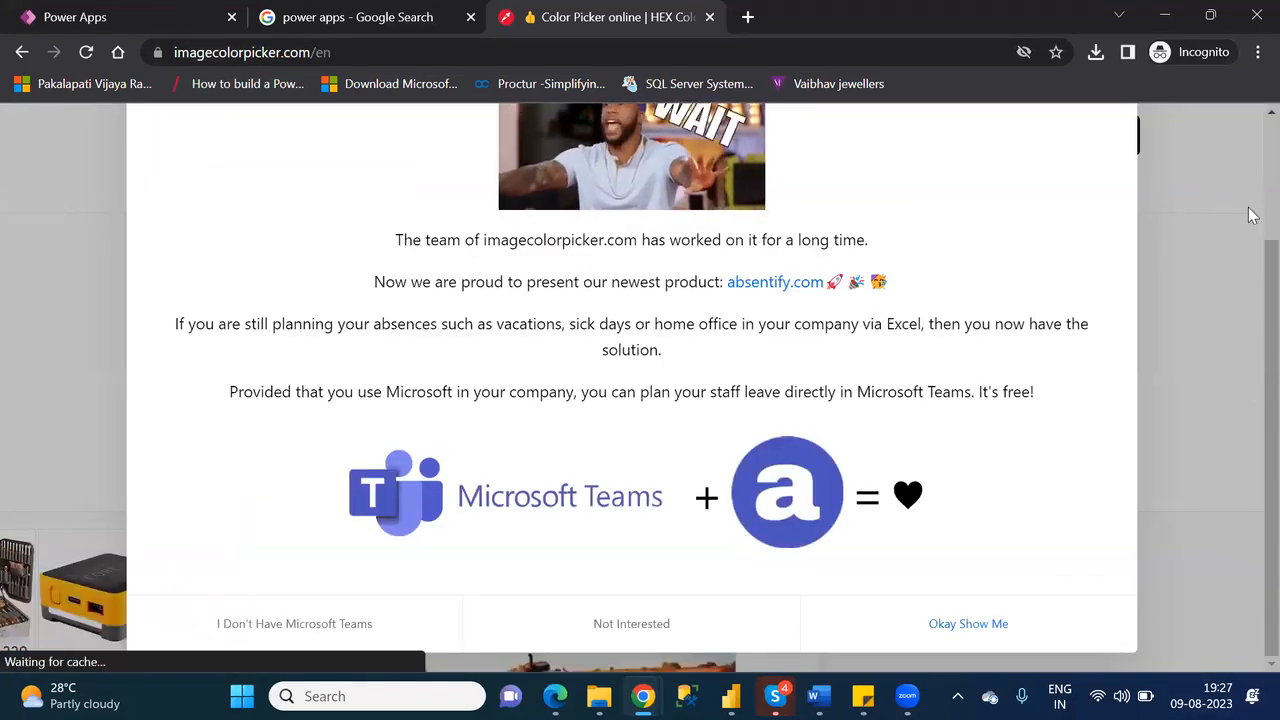
scroll(1250, 200, "up", 2)
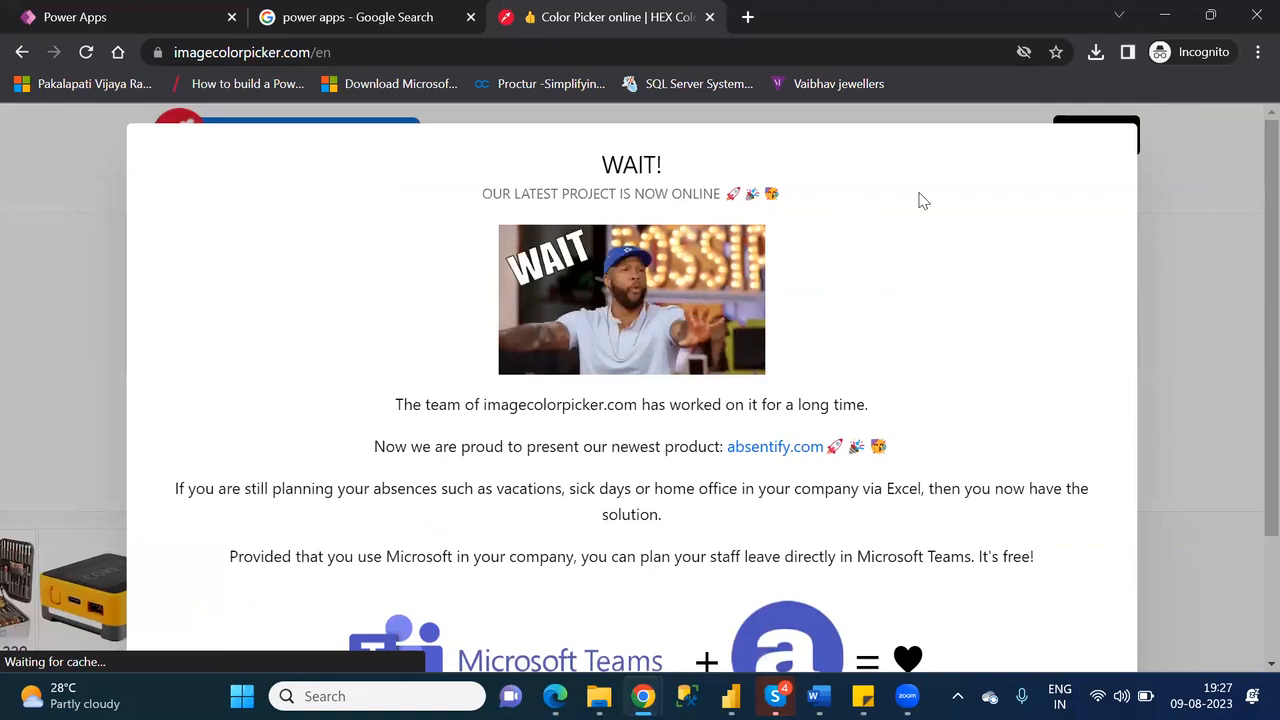
left_click(1243, 577)
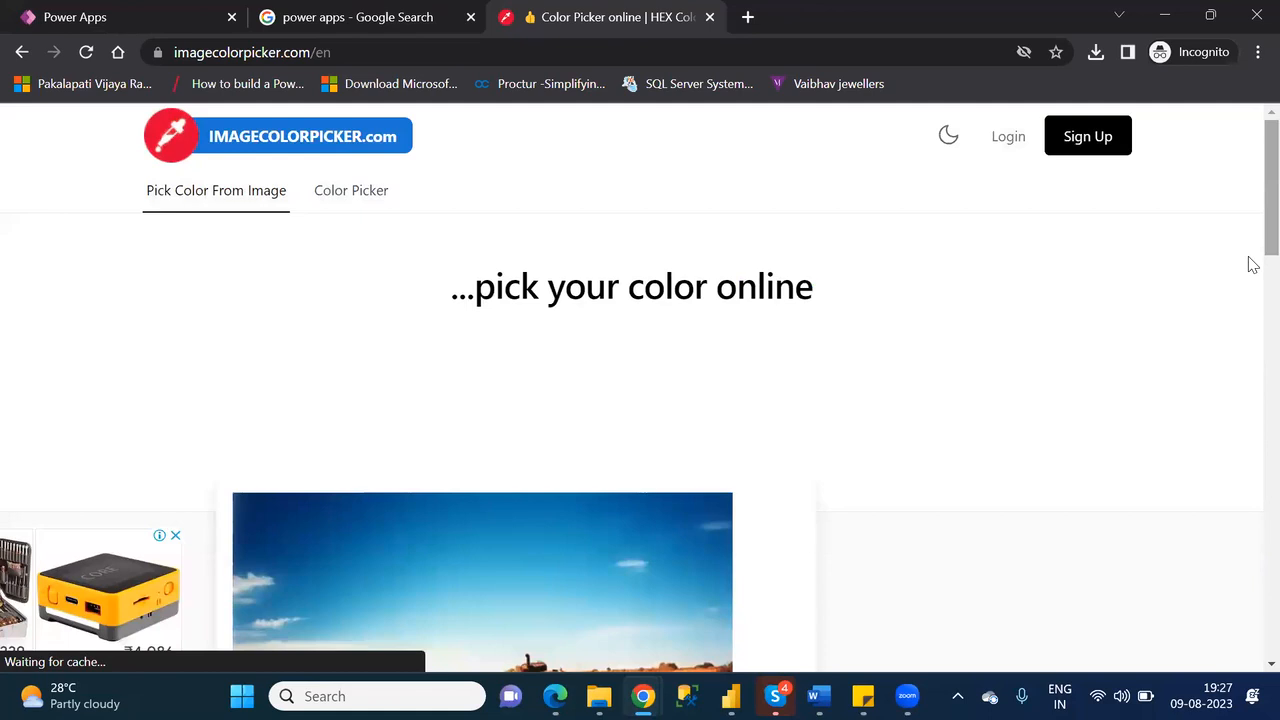
Load the PowerAppsImage file from Downloads into the color picker as the custom image
scroll(1252, 410, "down", 7)
scroll(1250, 374, "up", 2)
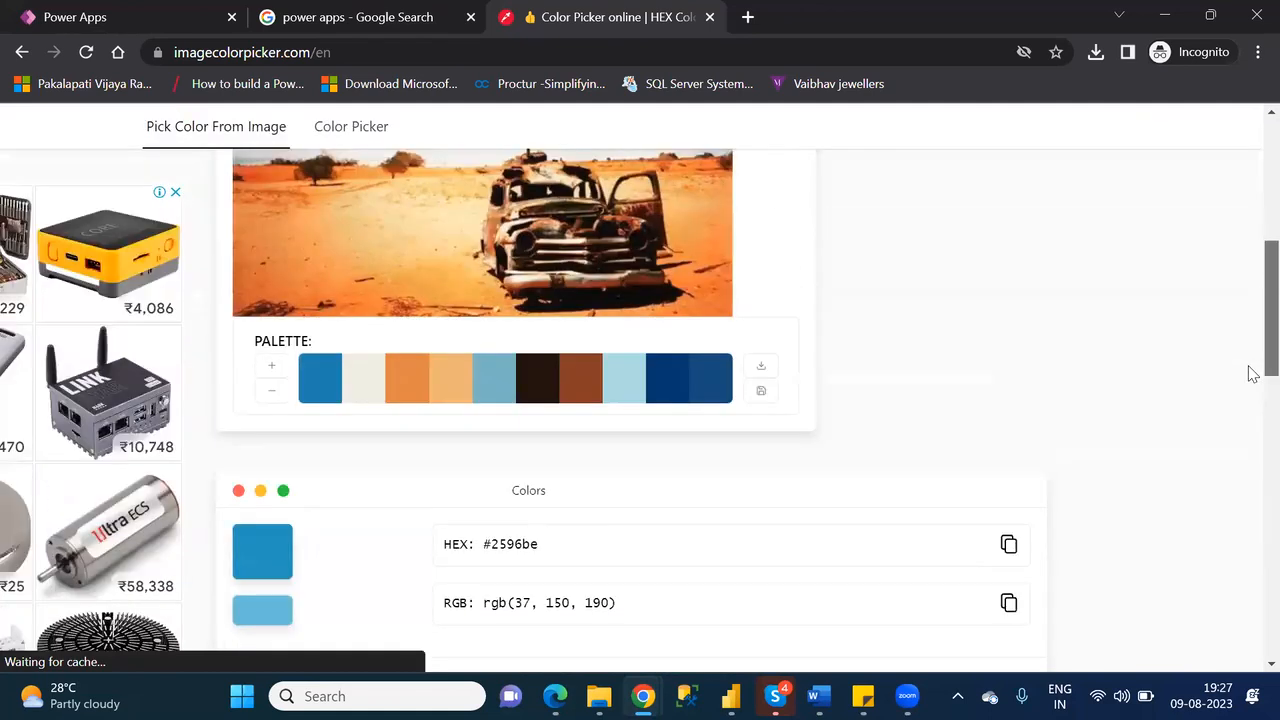
scroll(1252, 450, "down", 4)
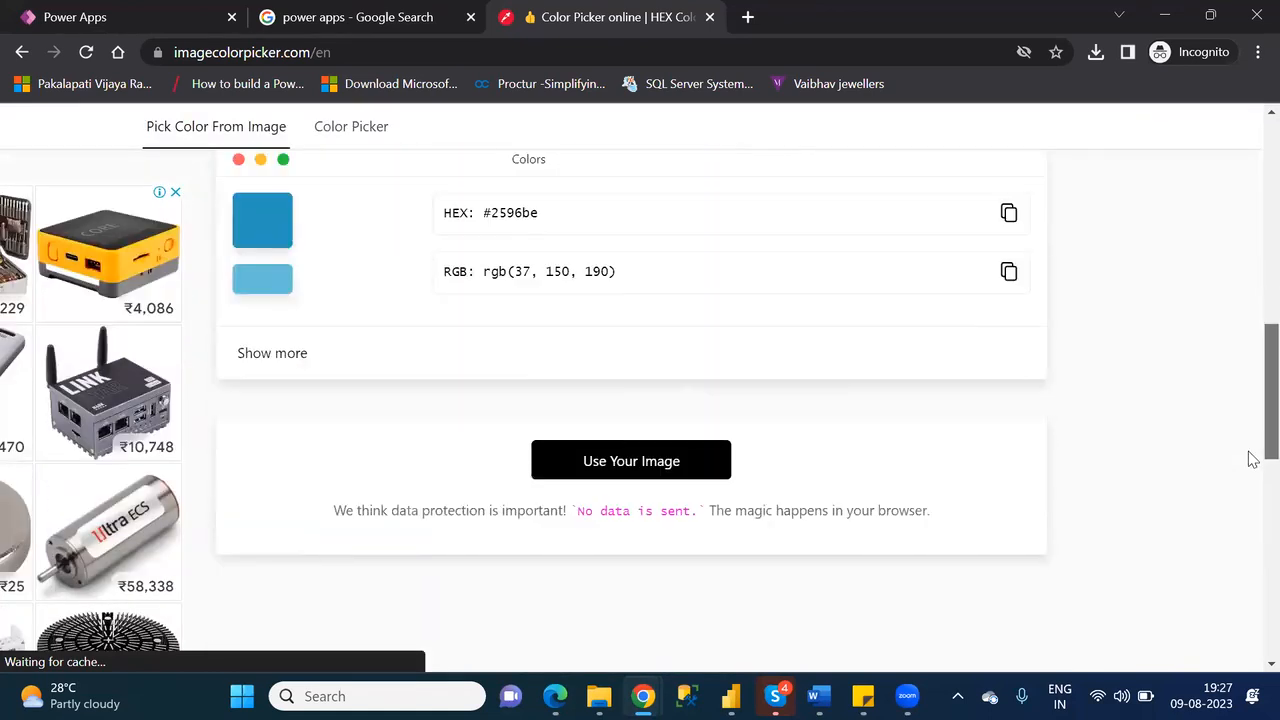
left_click(585, 468)
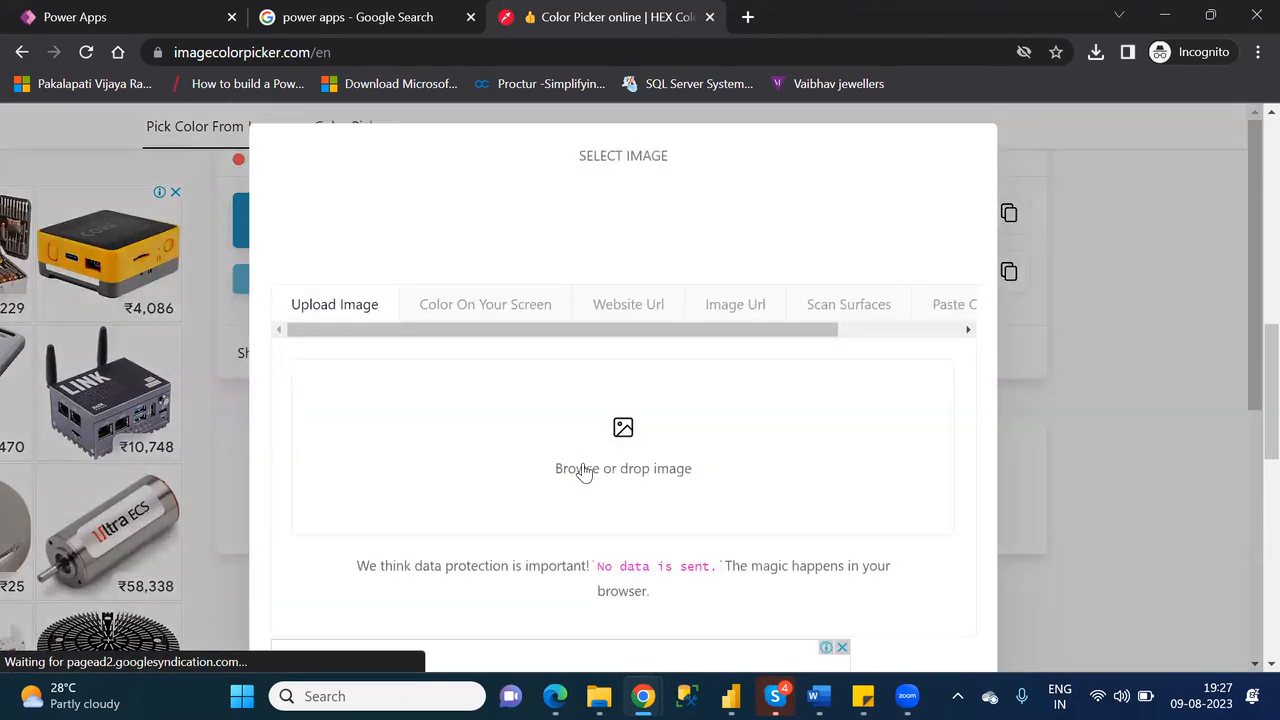
left_click(638, 443)
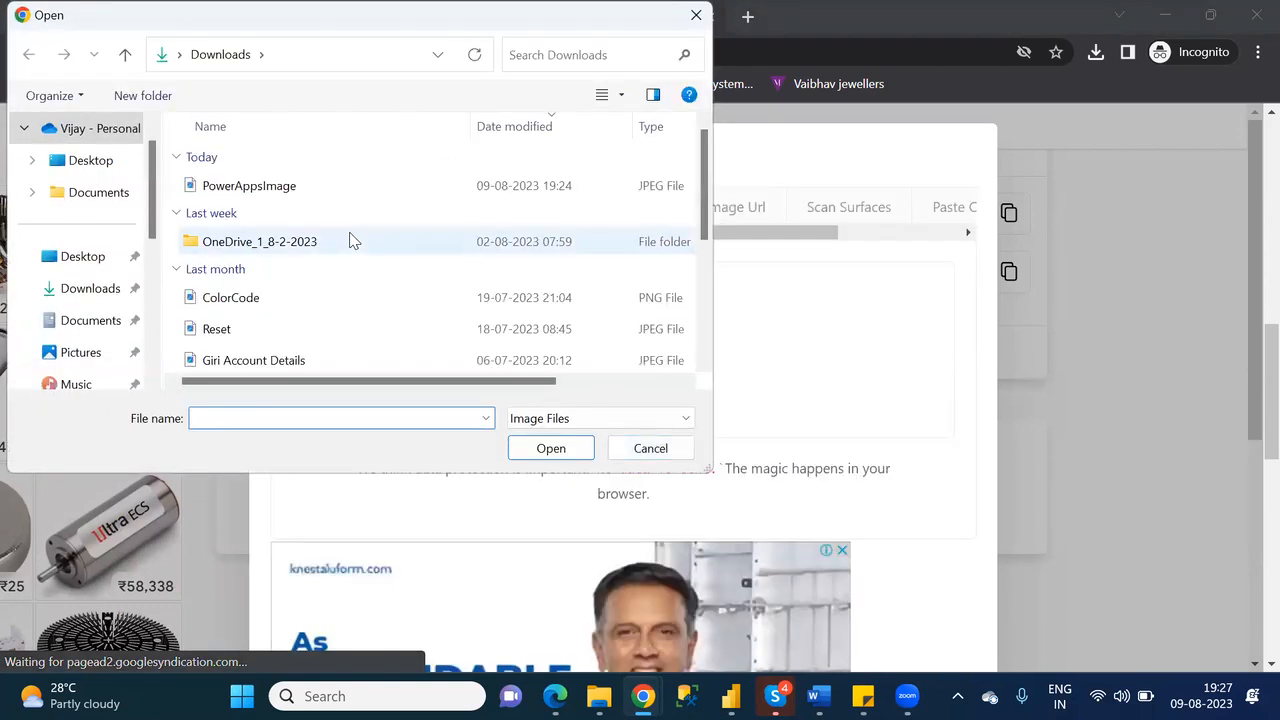
double_click(263, 191)
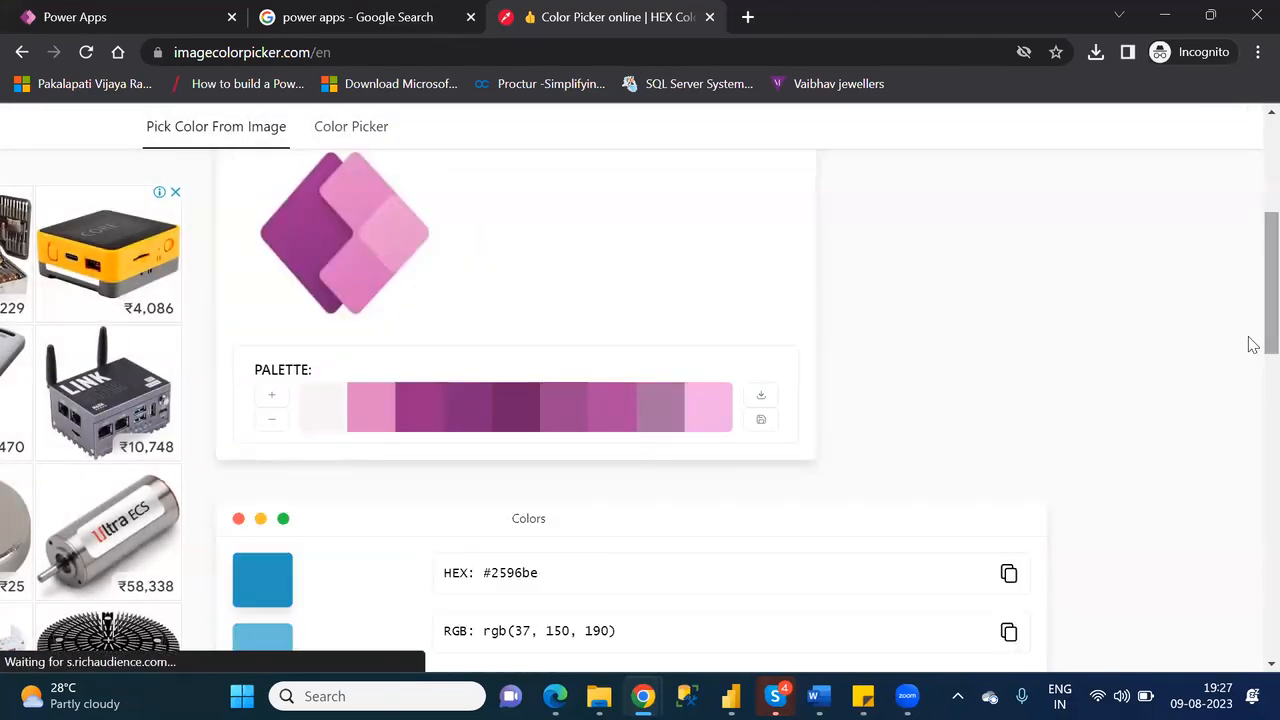
Sample the dark purple color from the Power Apps logo in the loaded image
scroll(1250, 290, "up", 3)
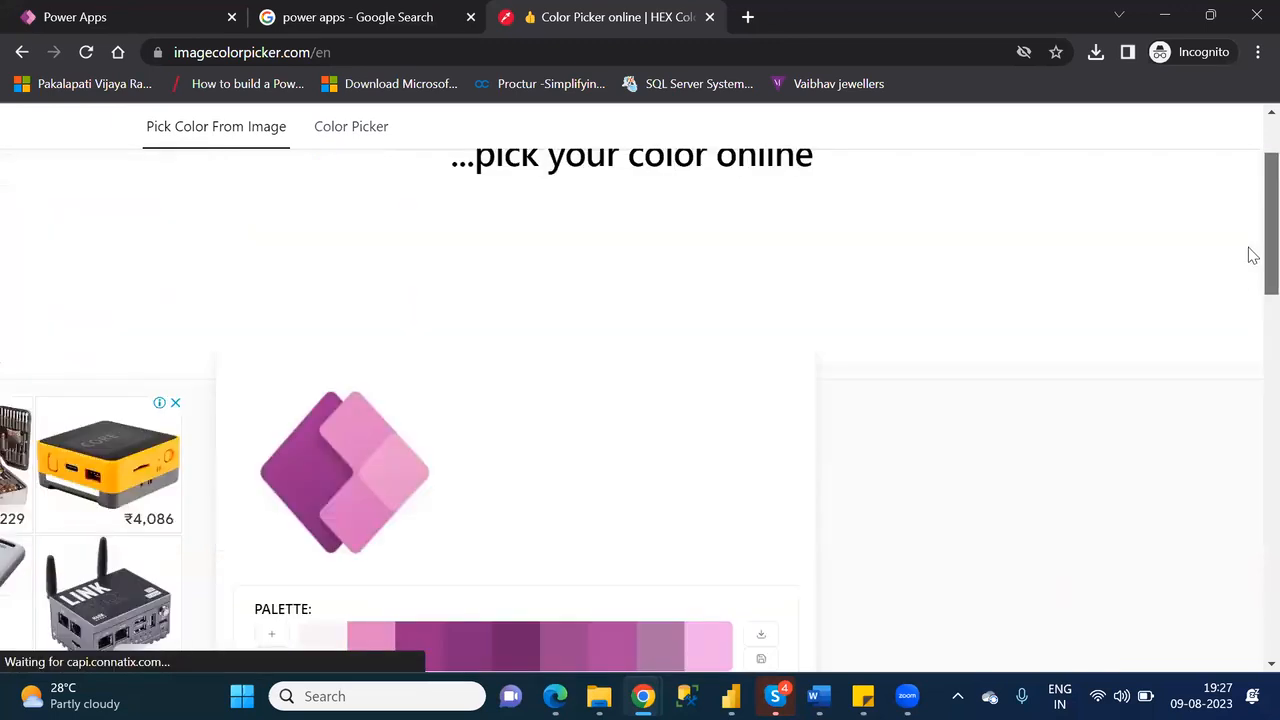
scroll(1250, 290, "down", 3)
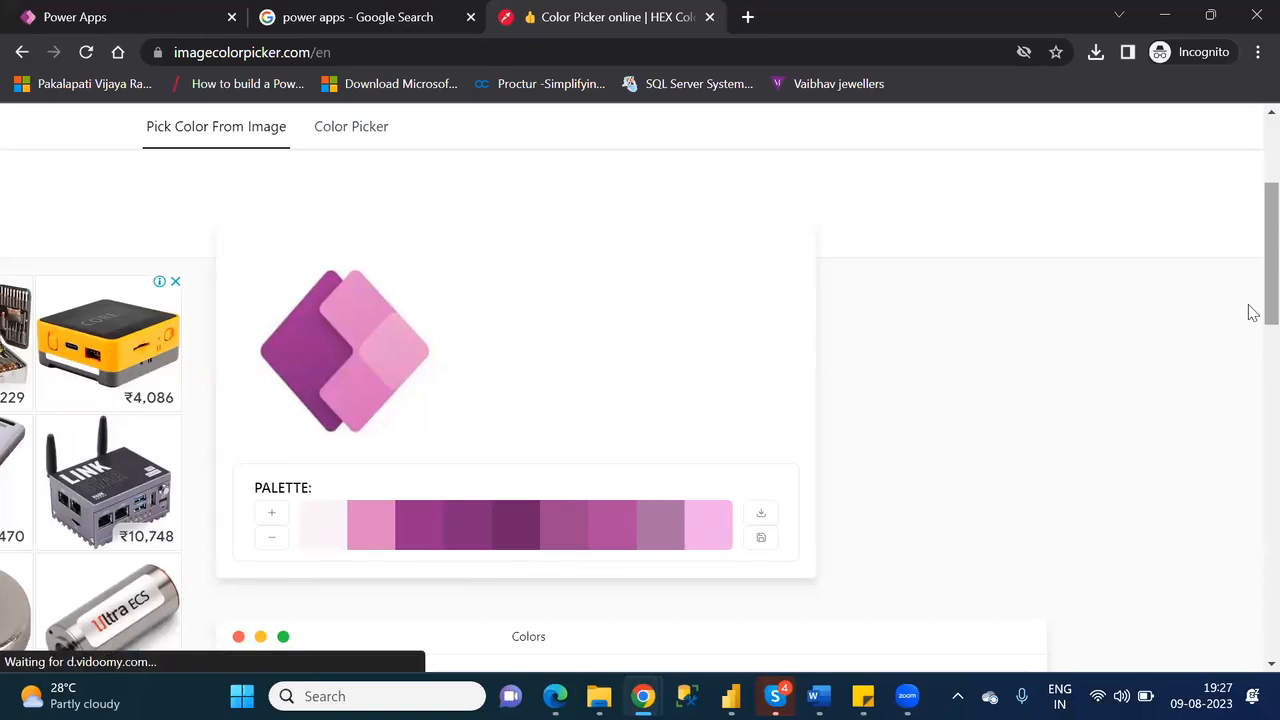
scroll(1252, 314, "down", 1)
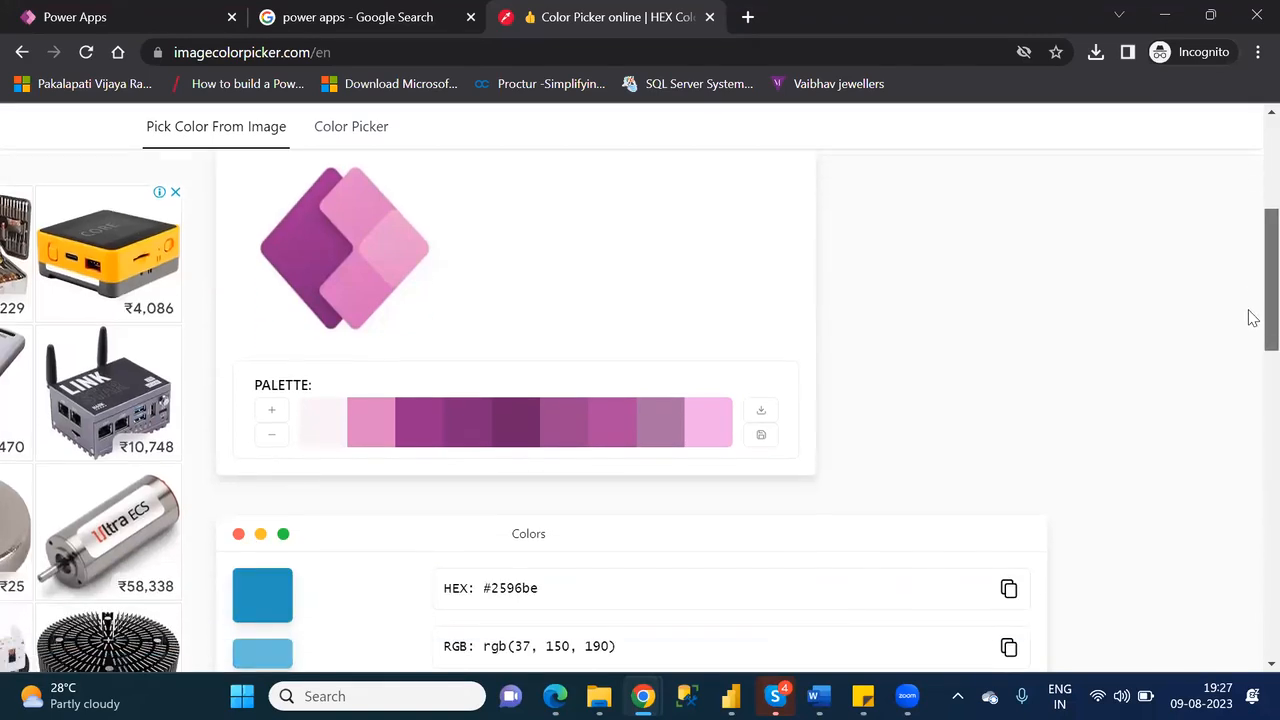
left_click(295, 227)
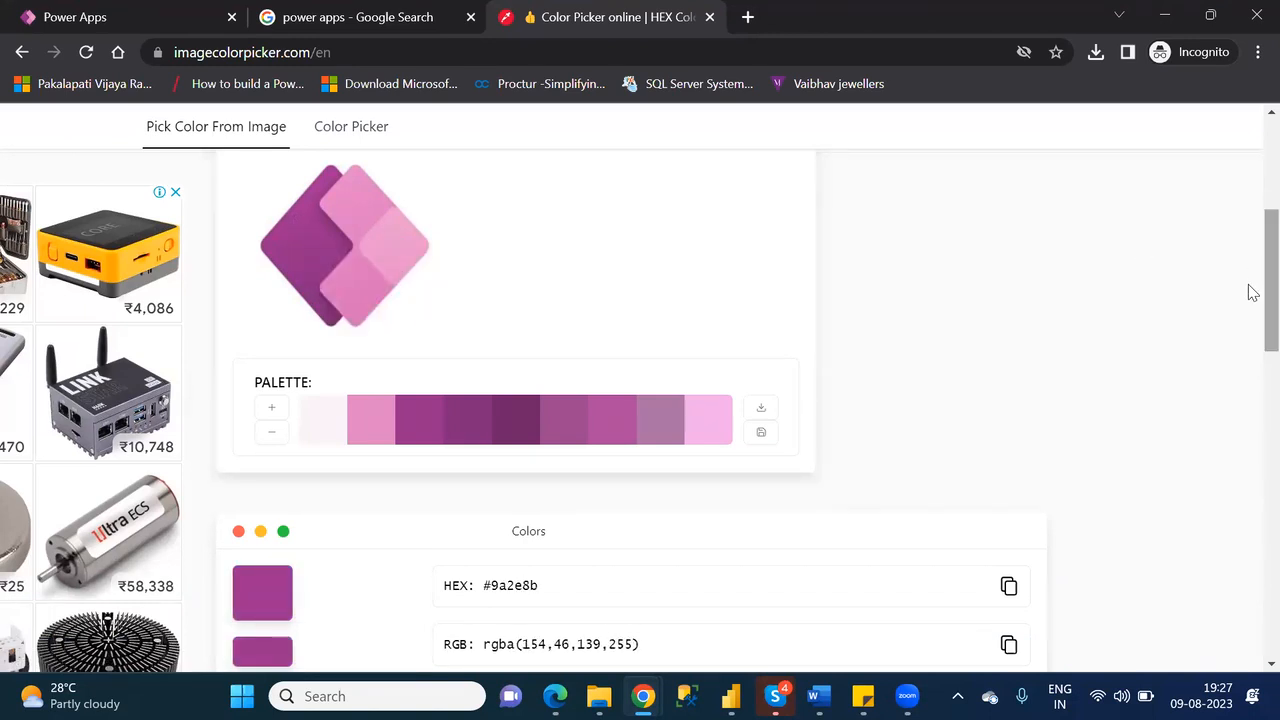
Copy the sampled HEX code 9a2e8b and set the icon background fill to #9a2e8b in the Power Apps settings
left_click_drag(1253, 300, 1253, 383)
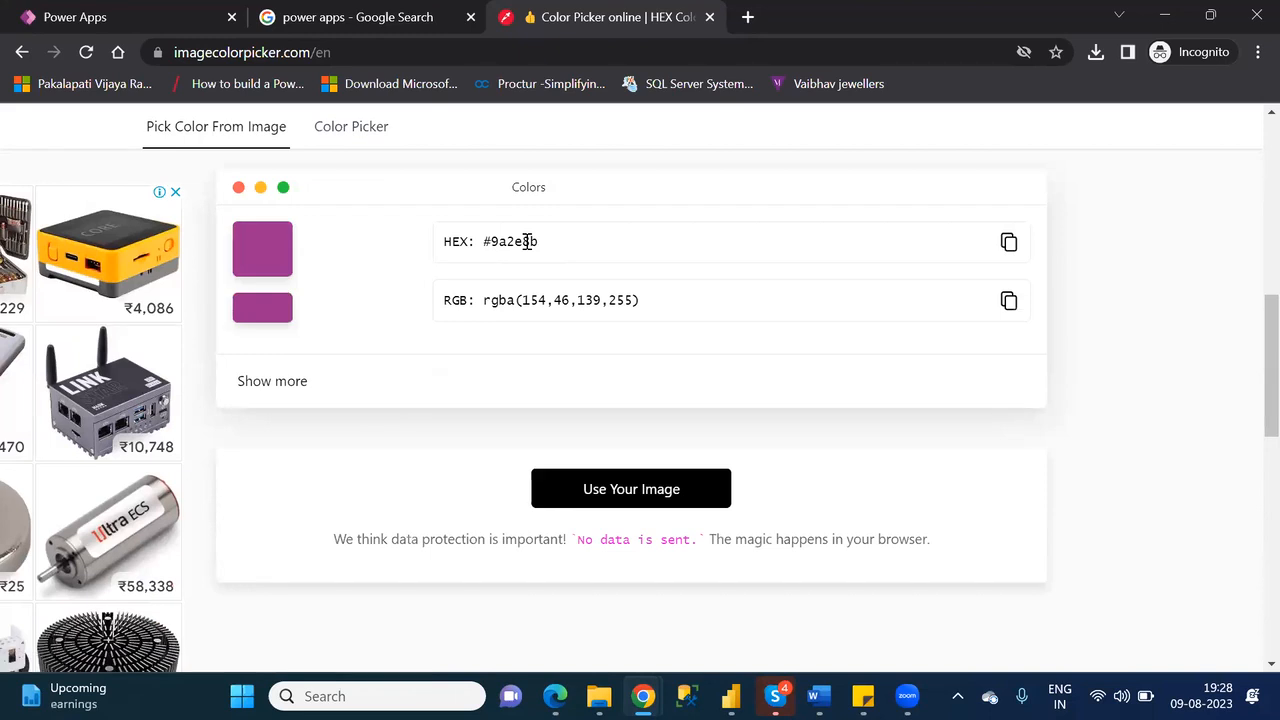
left_click(117, 22)
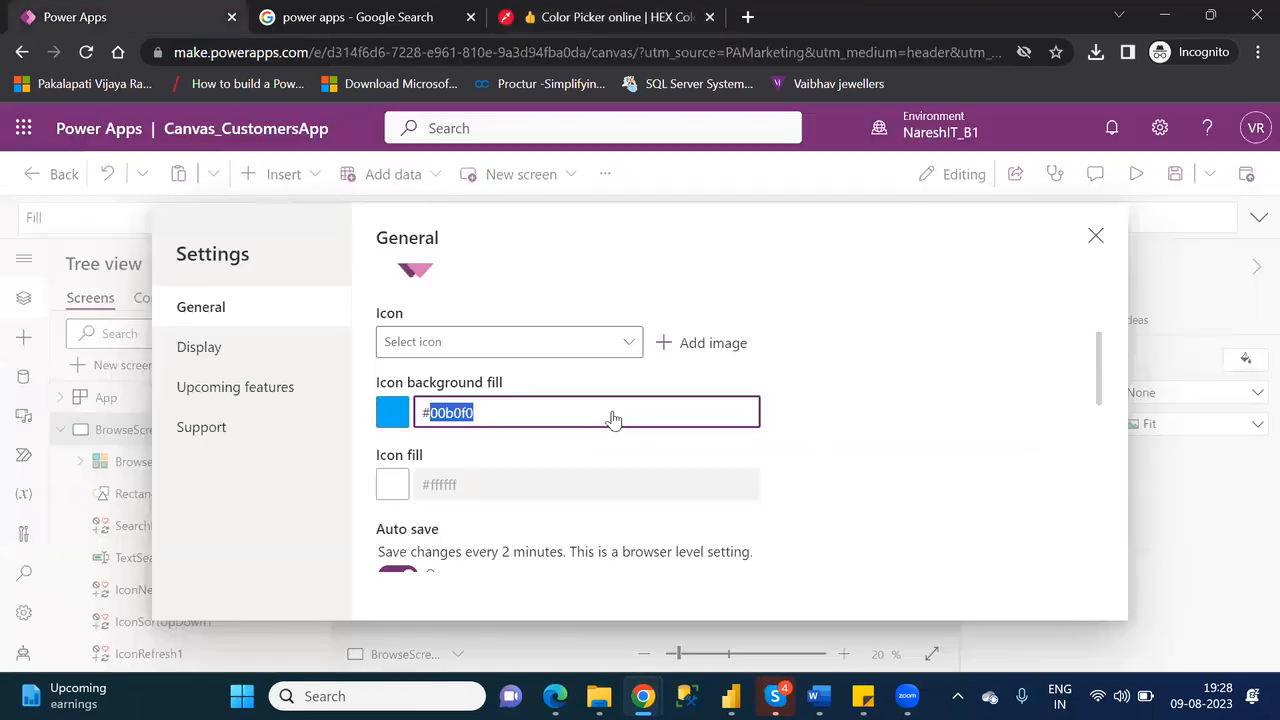
left_click(588, 22)
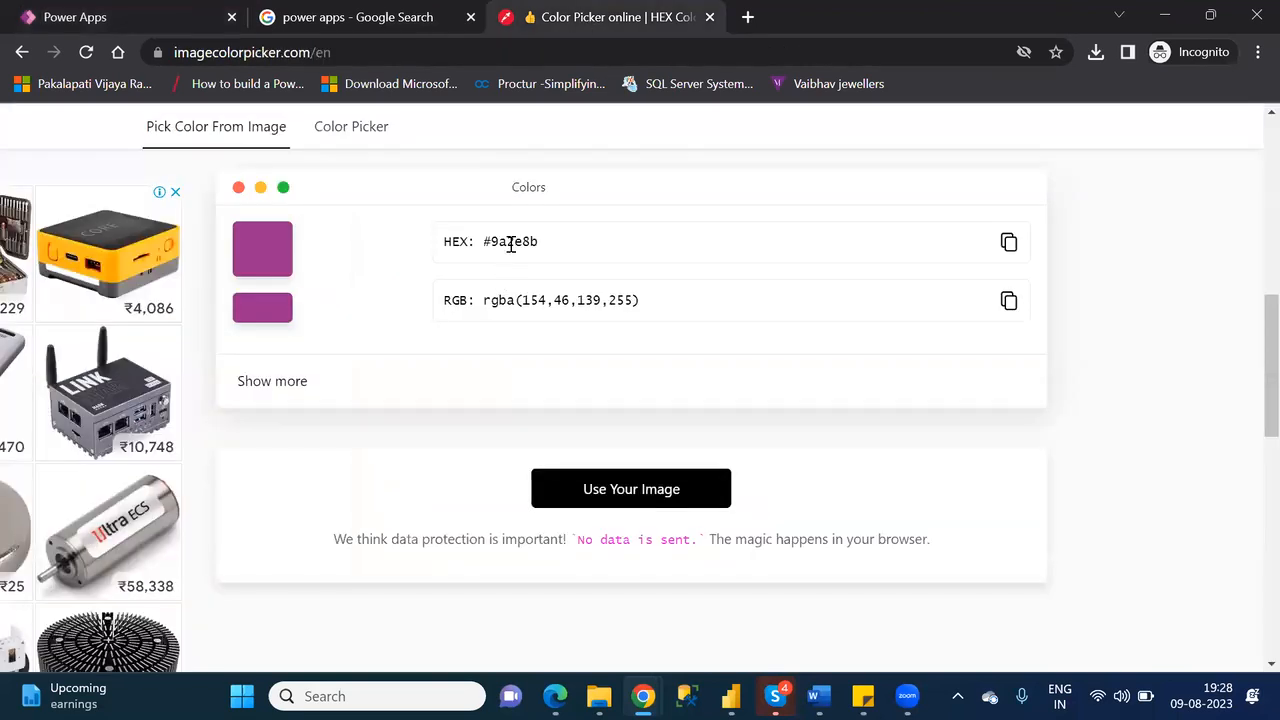
double_click(510, 244)
key("ctrl+c")
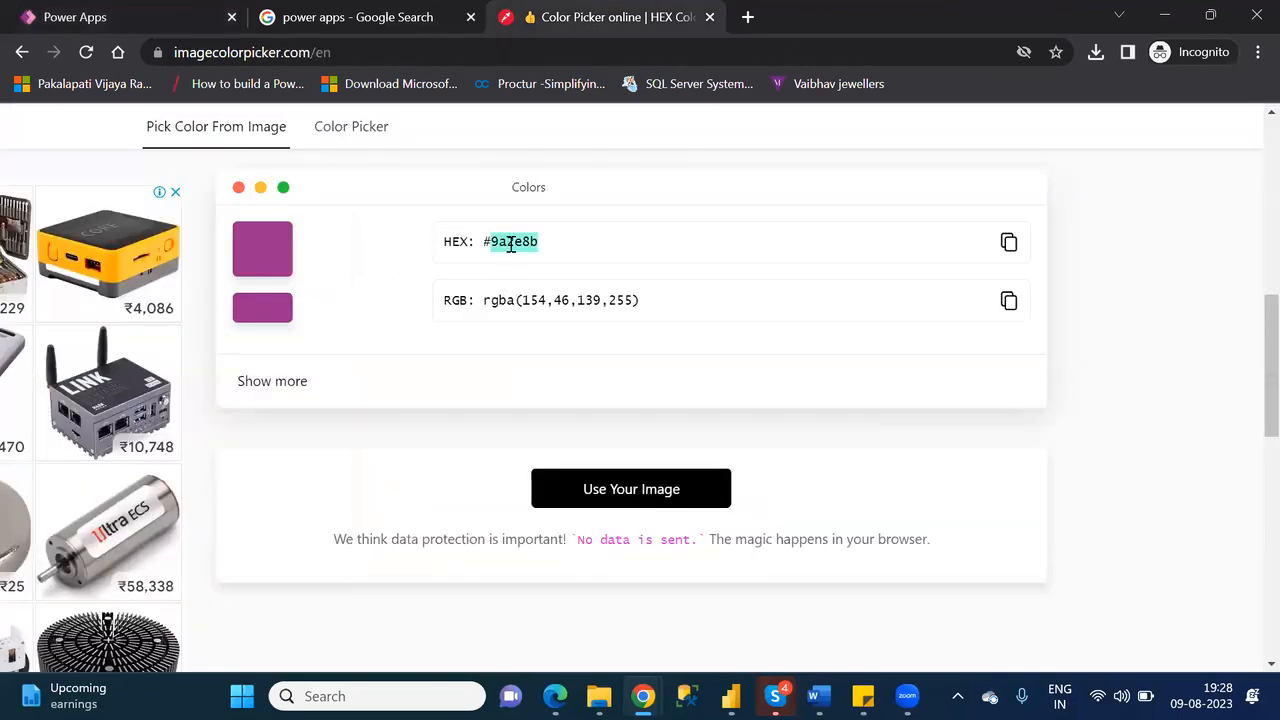
left_click(128, 22)
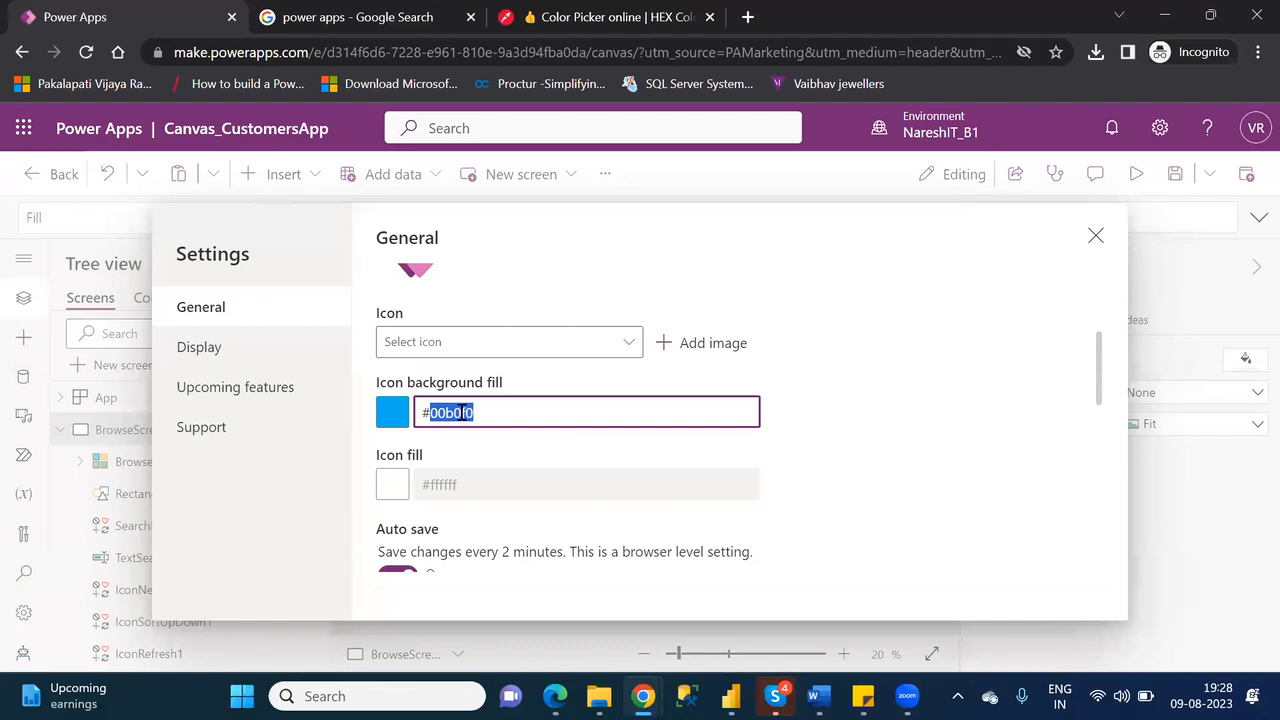
key("ctrl+v")
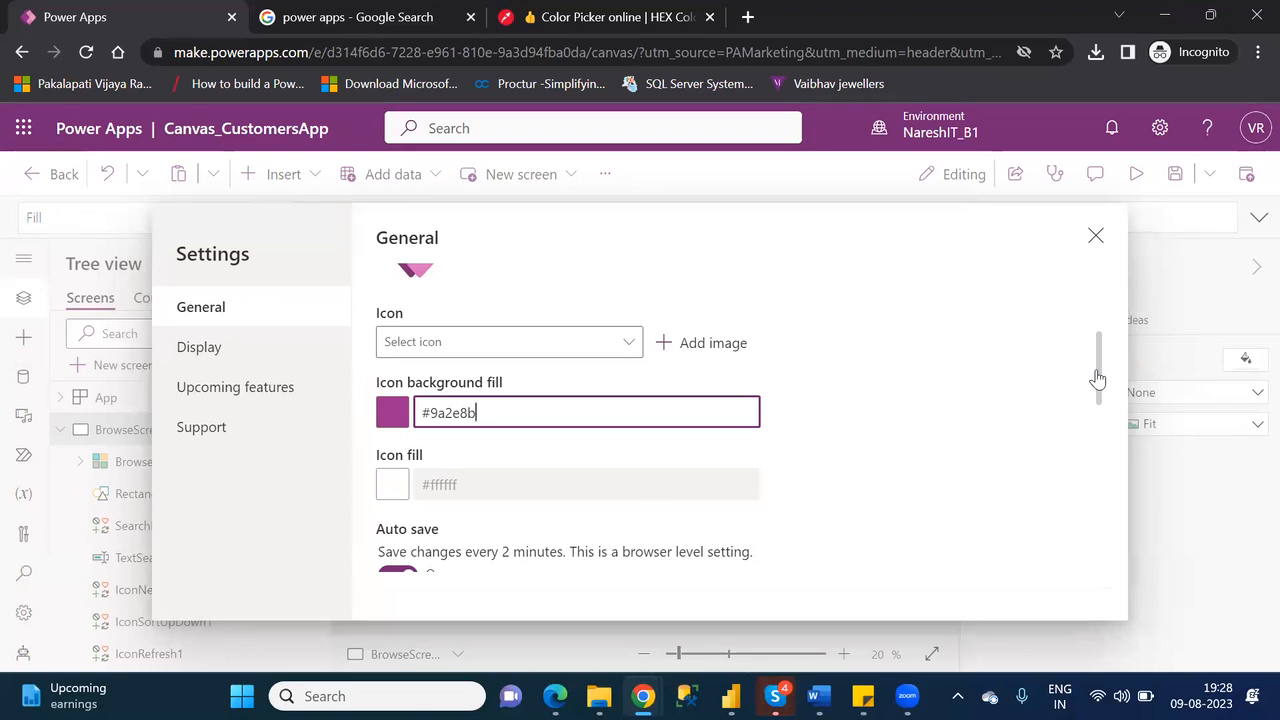
Set the app's data row limit to 2000 in the general settings
left_click_drag(1100, 391, 1110, 442)
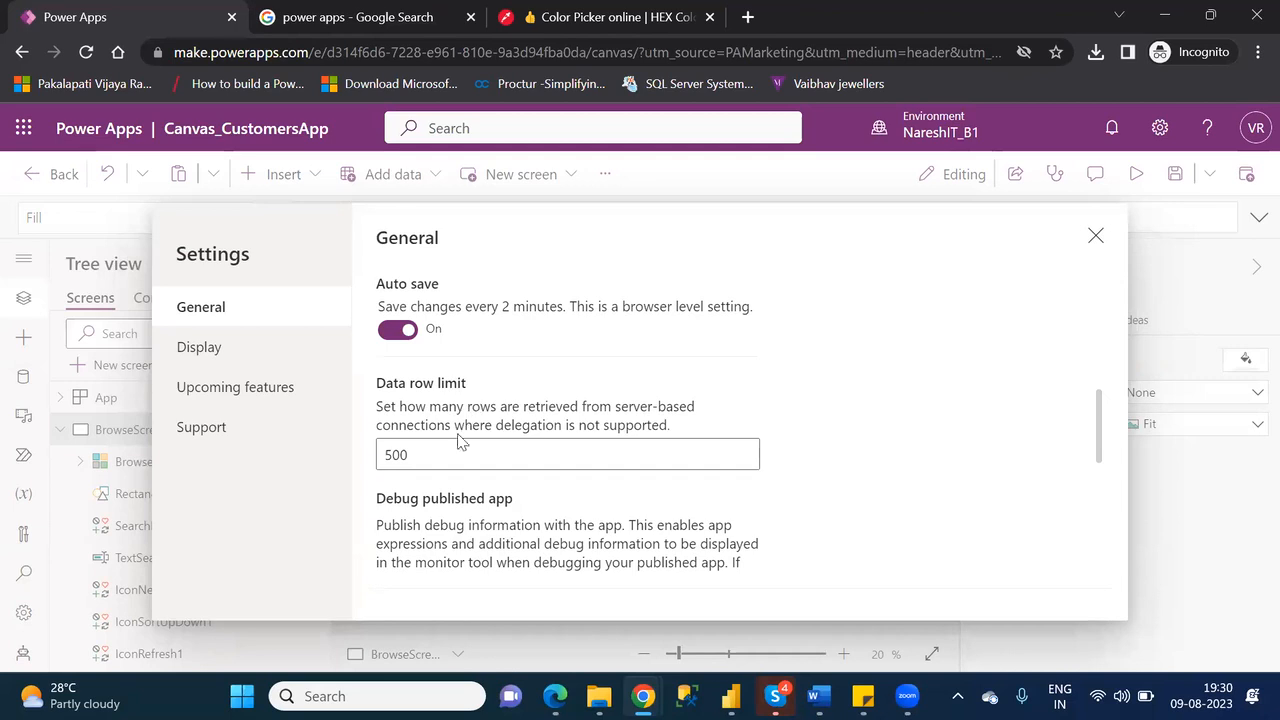
left_click(426, 454)
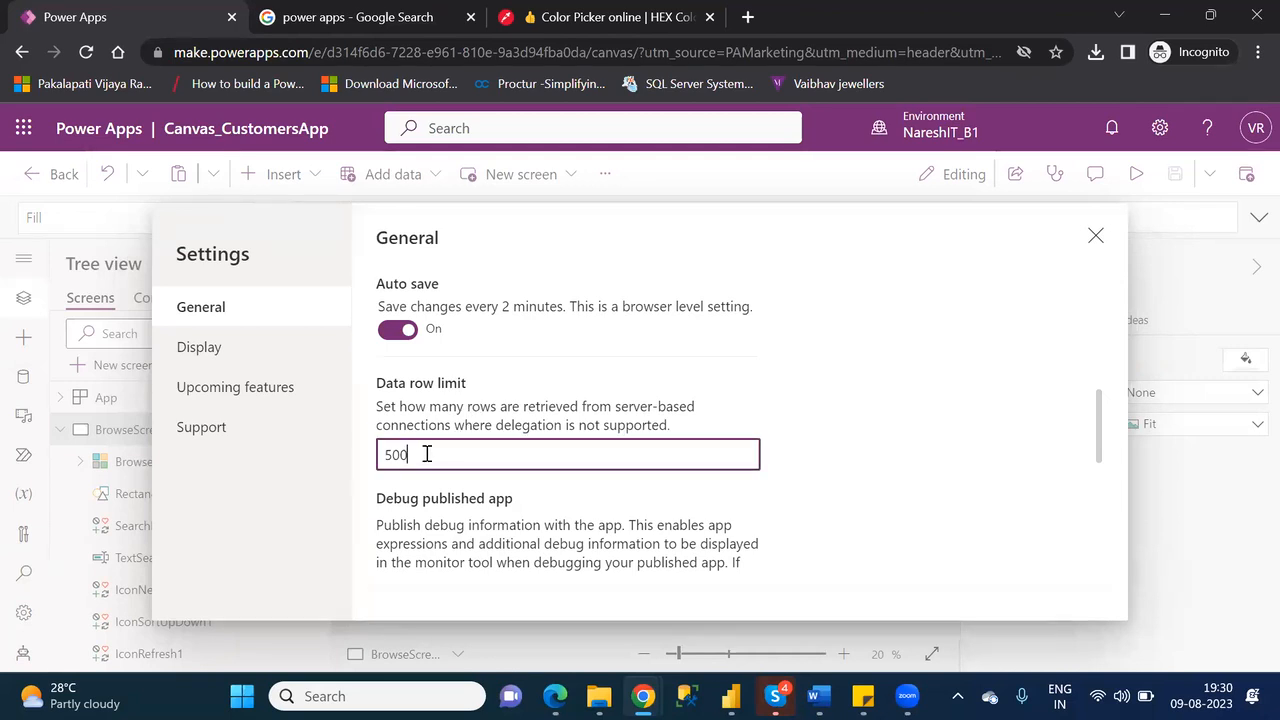
type("0")
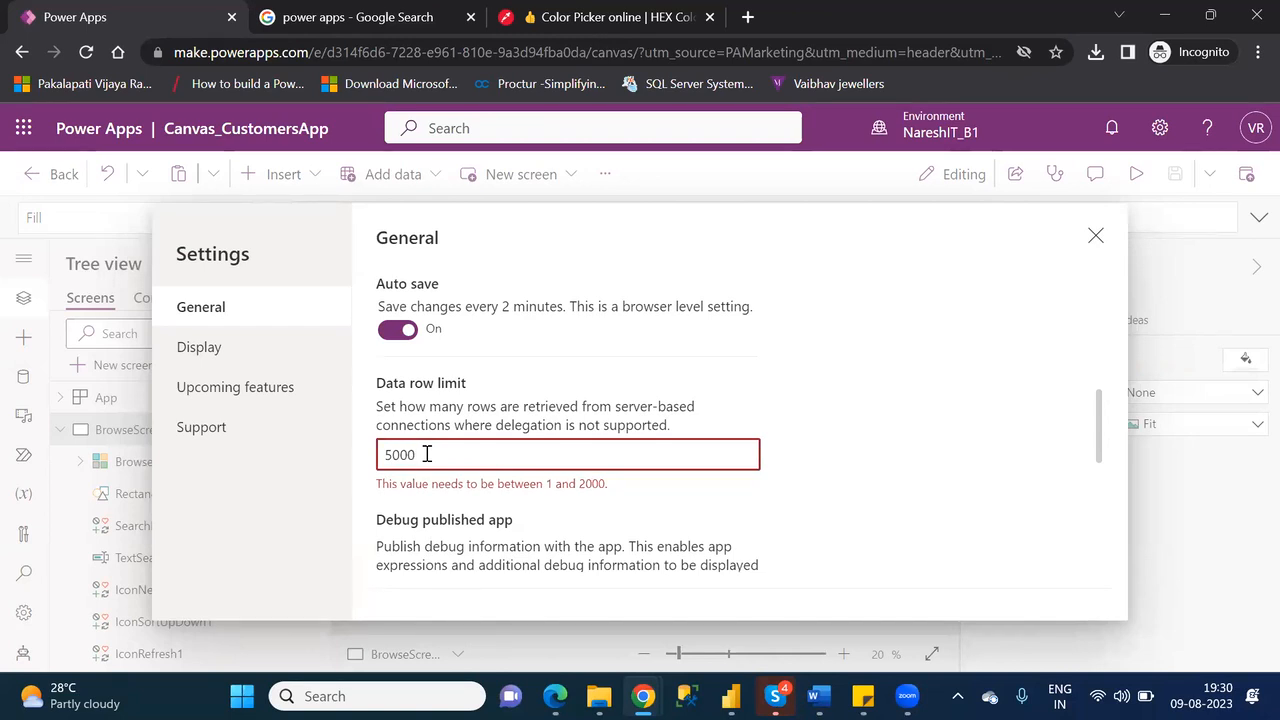
key("BackSpace")
key("BackSpace")
key("BackSpace")
key("BackSpace")
type("2000")
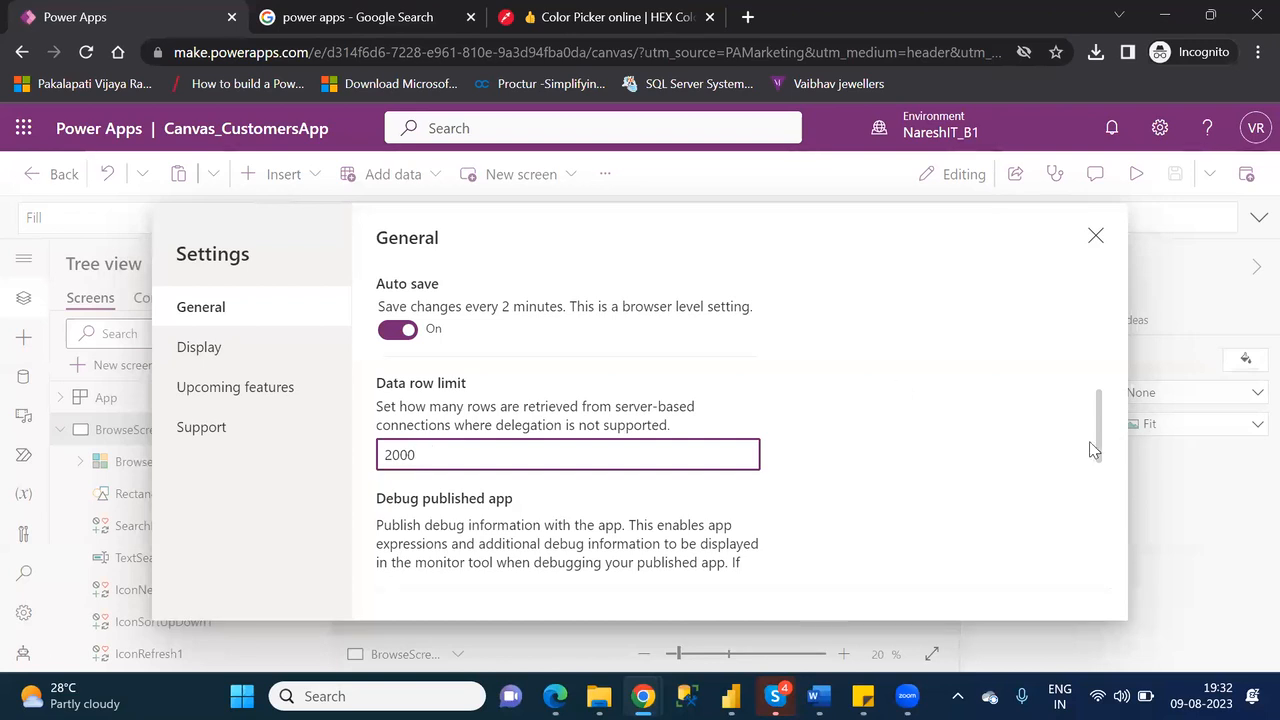
Change the app's orientation to Landscape in the display settings, apply the change to all screens and close the settings
left_click_drag(1096, 443, 1112, 537)
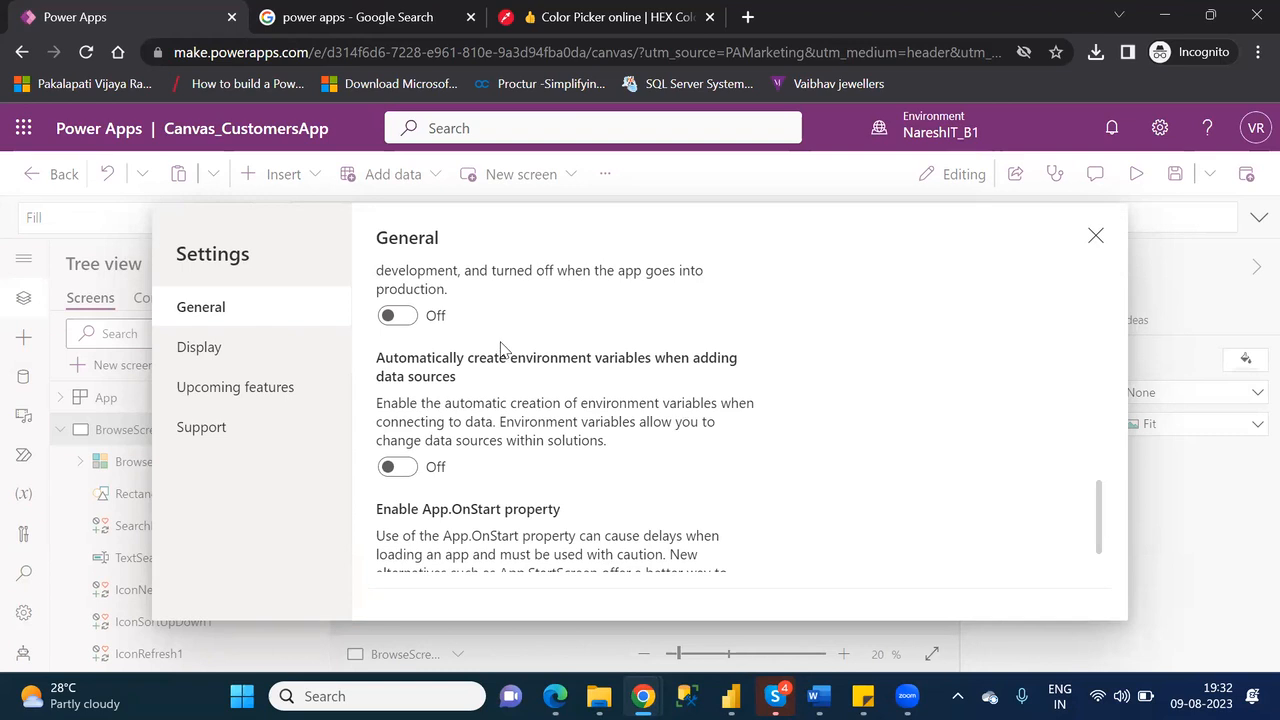
left_click(231, 346)
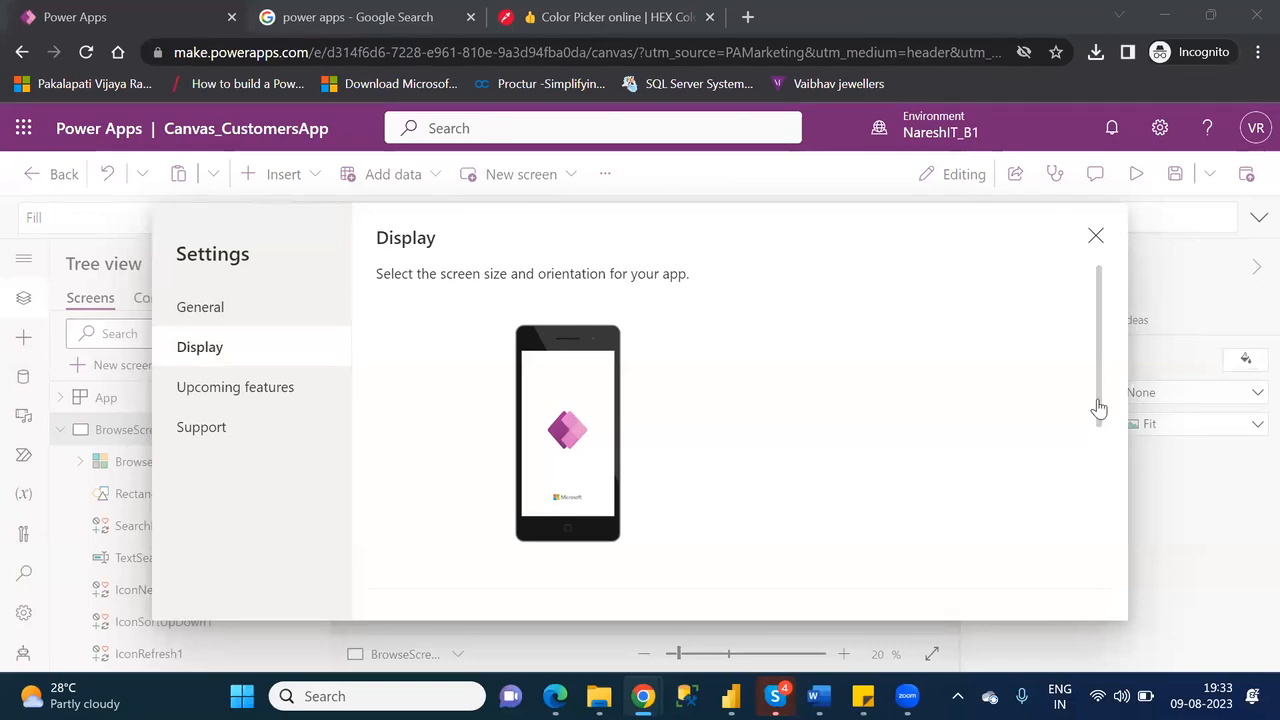
scroll(1114, 437, "down", 3)
scroll(1114, 423, "up", 1)
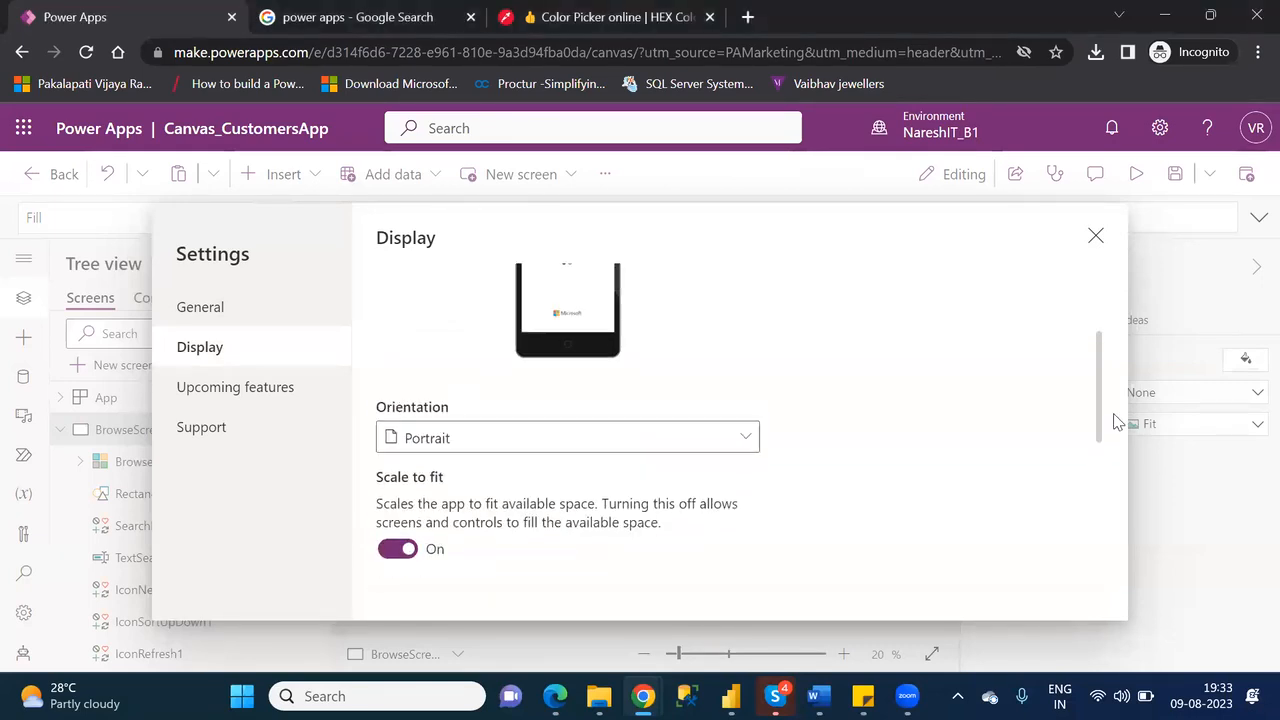
left_click_drag(1111, 429, 1108, 388)
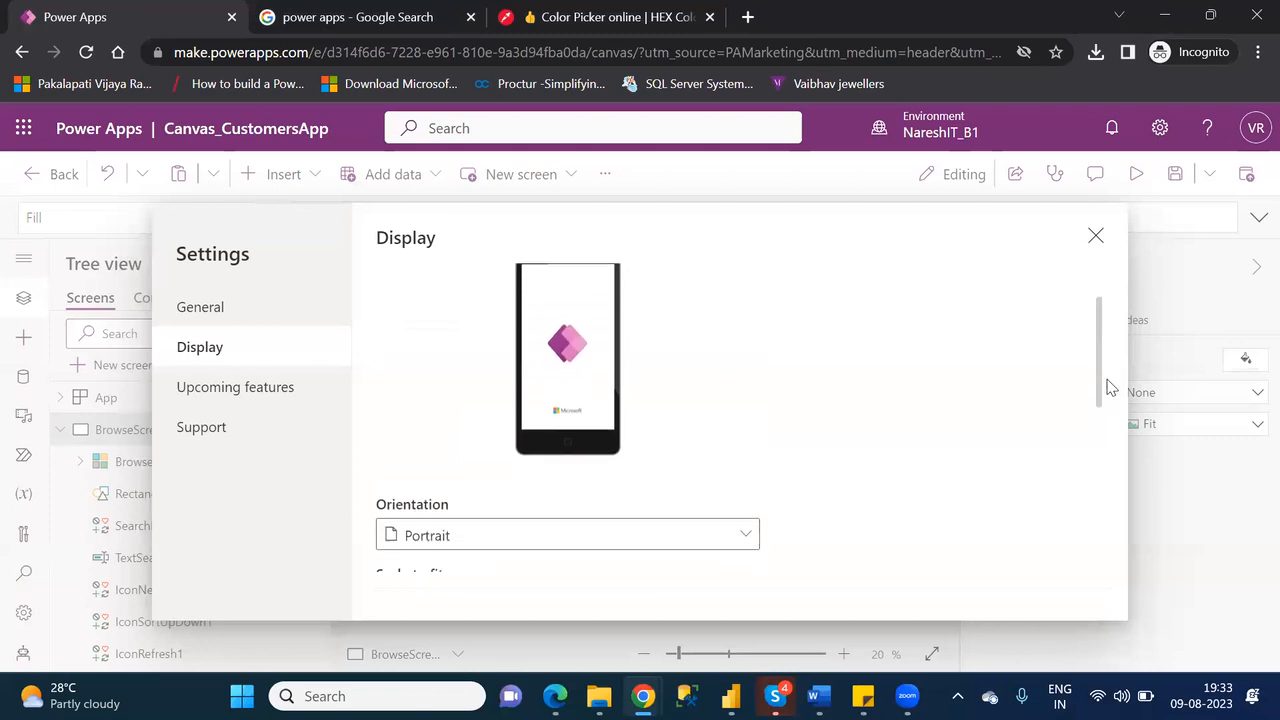
left_click(635, 540)
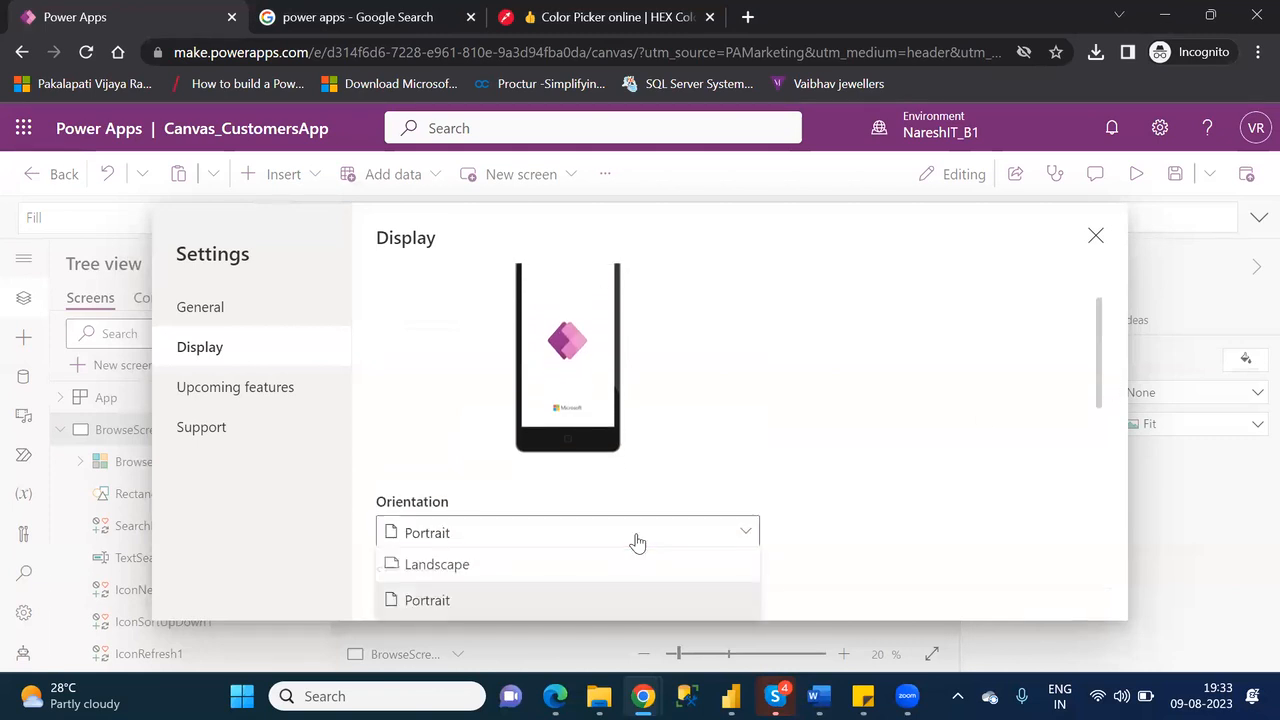
left_click(497, 567)
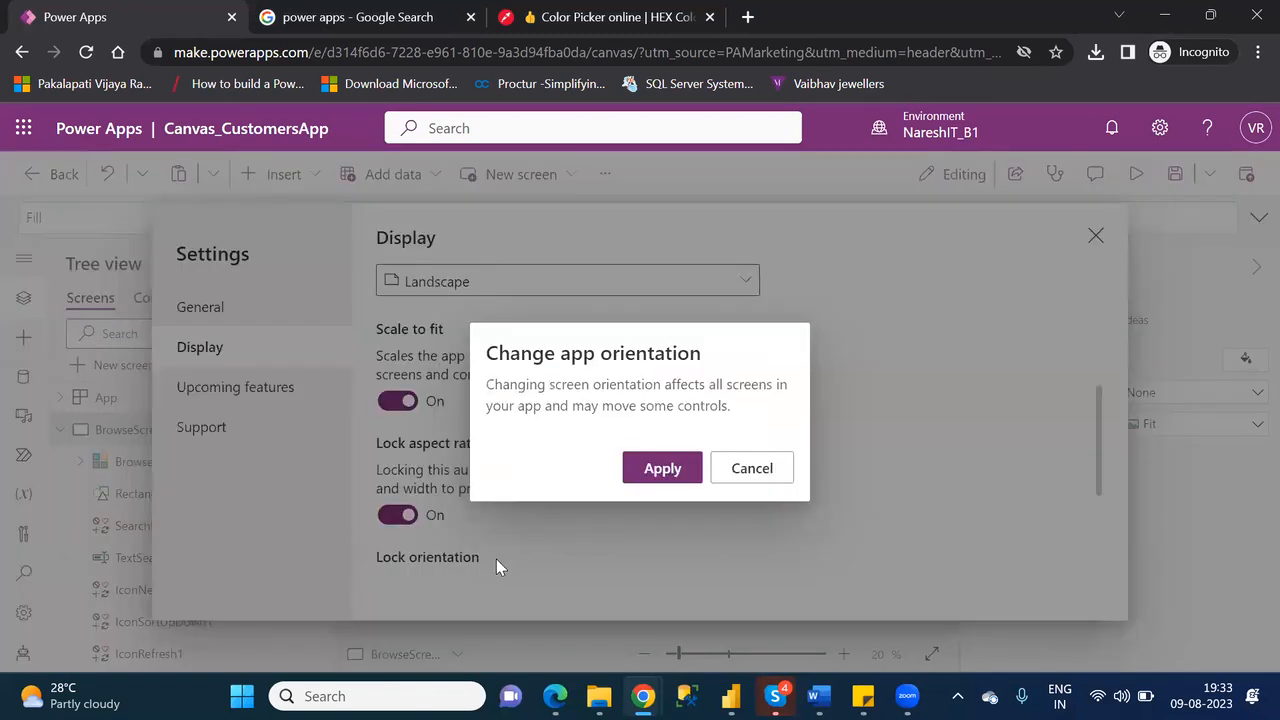
left_click(662, 469)
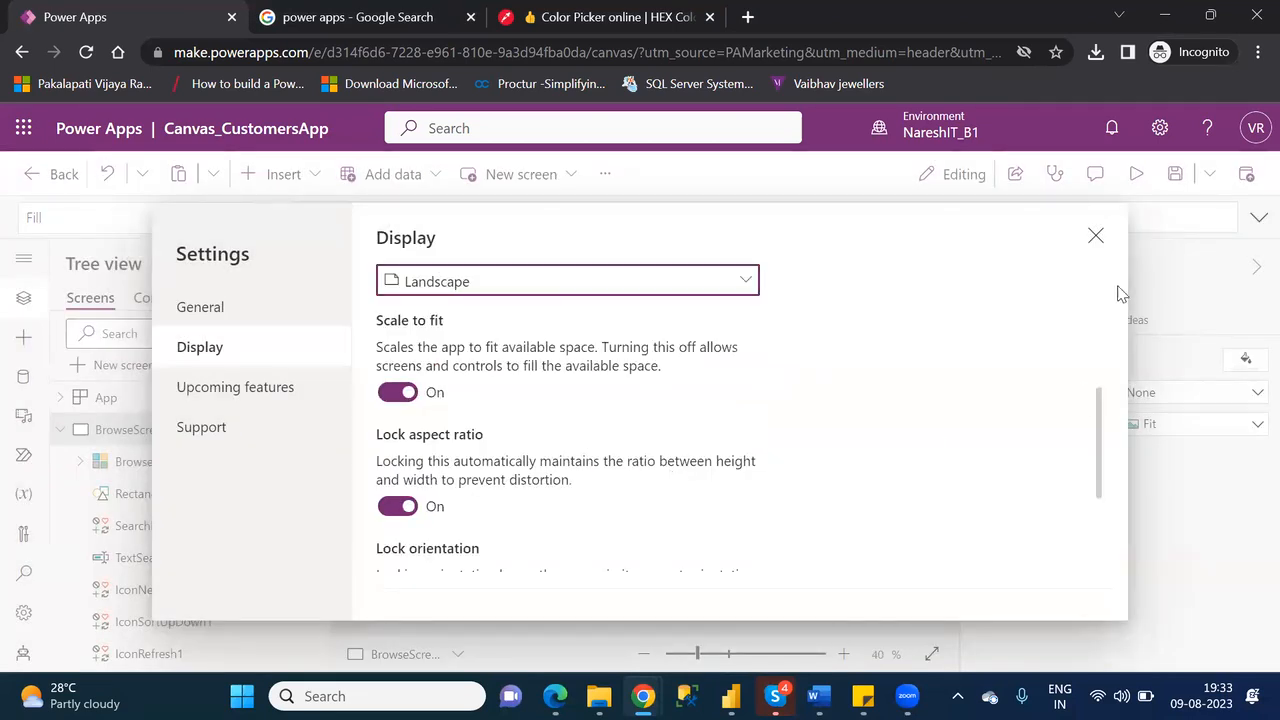
left_click(1095, 237)
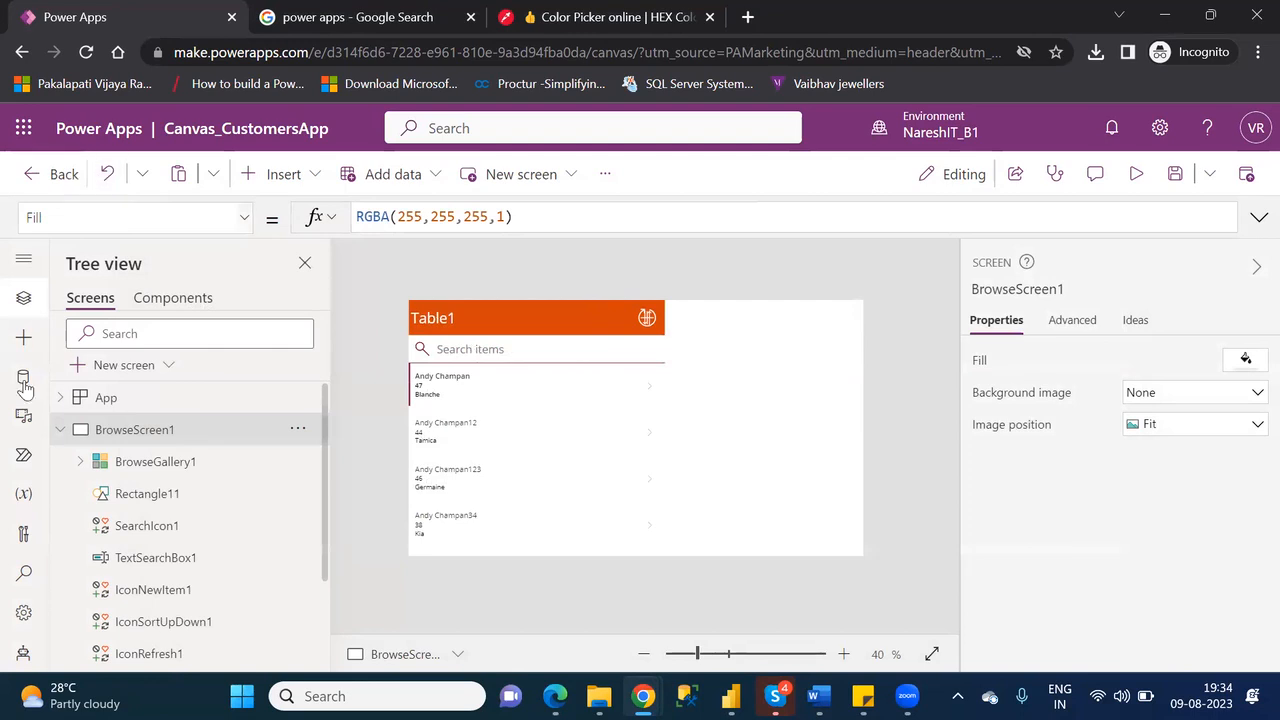
Reopen the app's display settings and set the orientation back to Portrait, applying the change
left_click(23, 612)
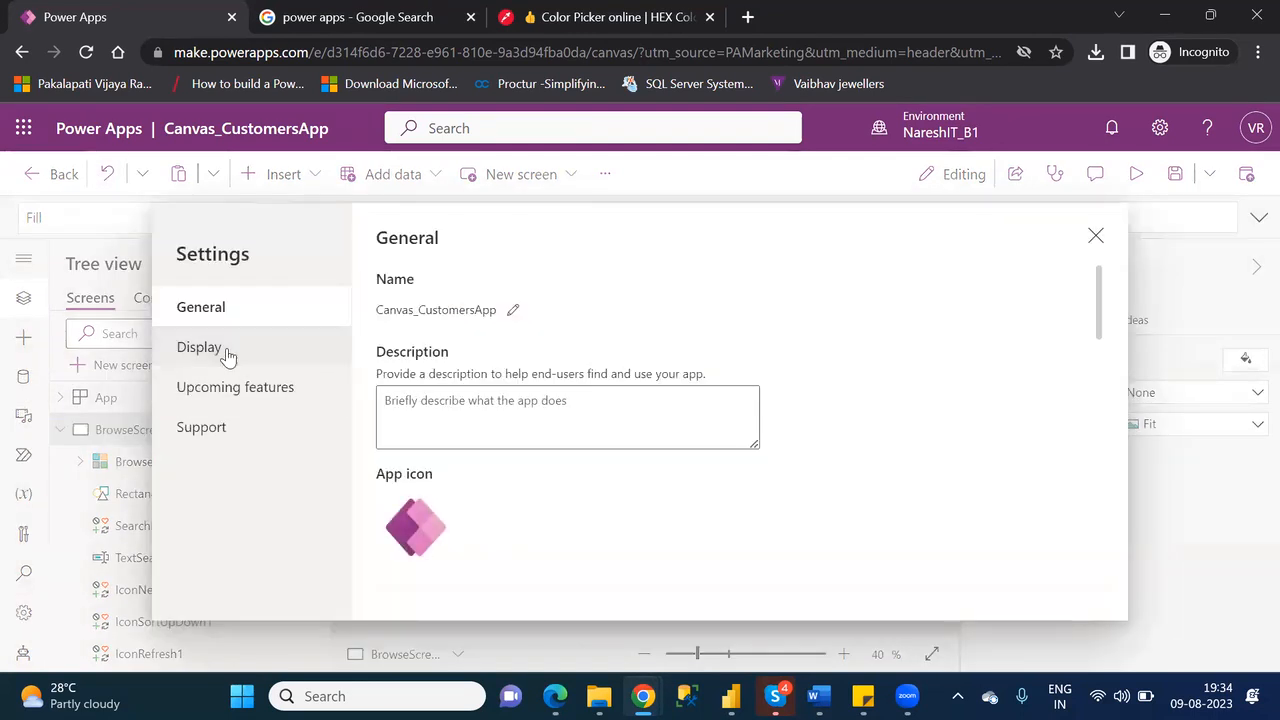
left_click(189, 352)
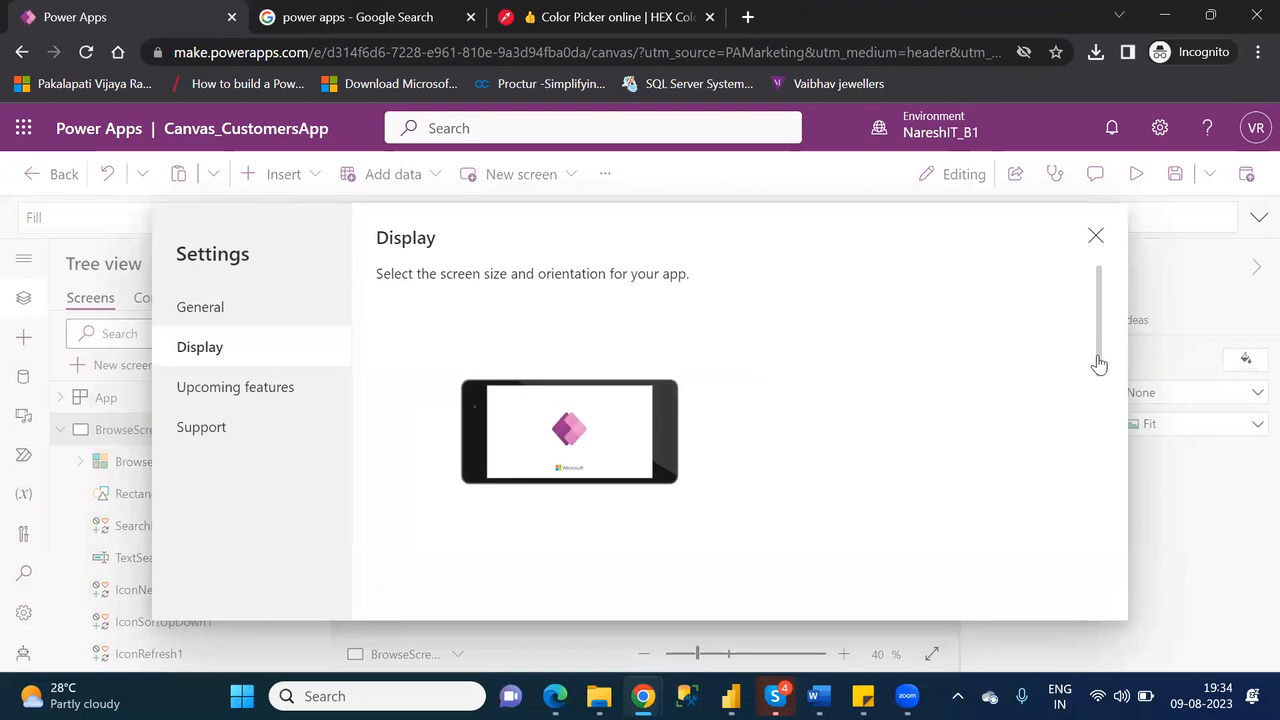
scroll(1105, 392, "down", 2)
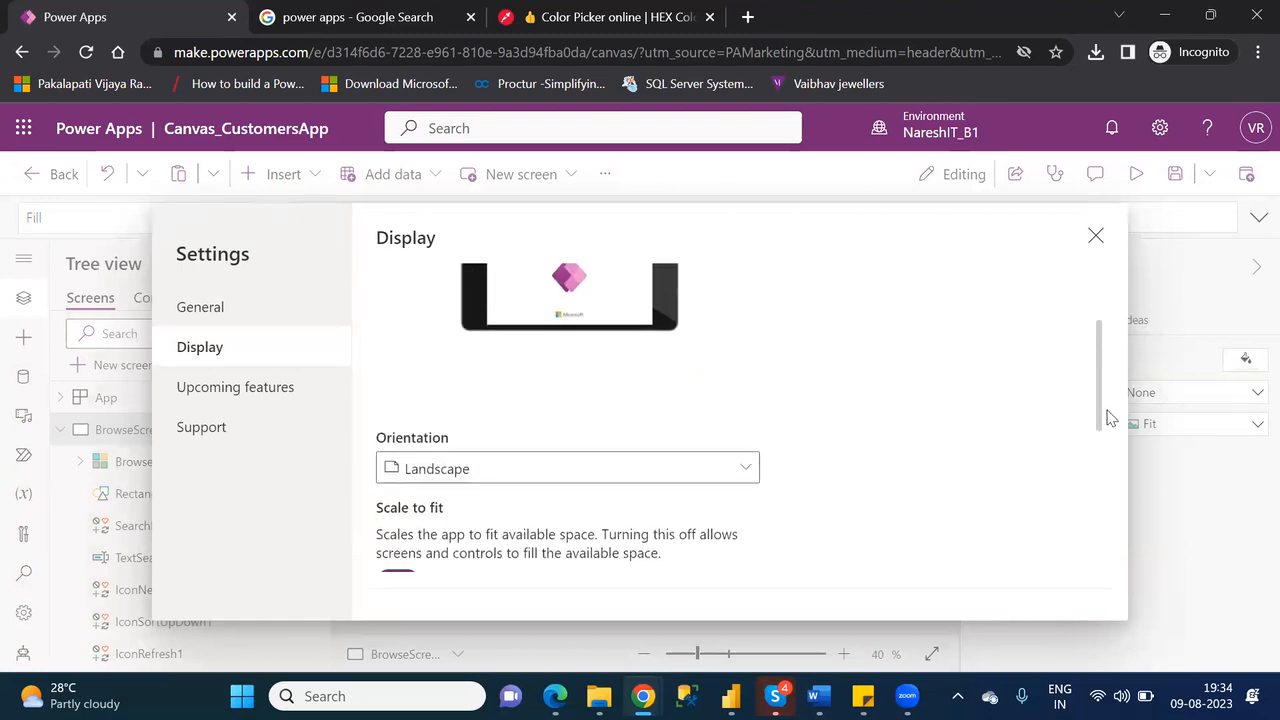
left_click(712, 469)
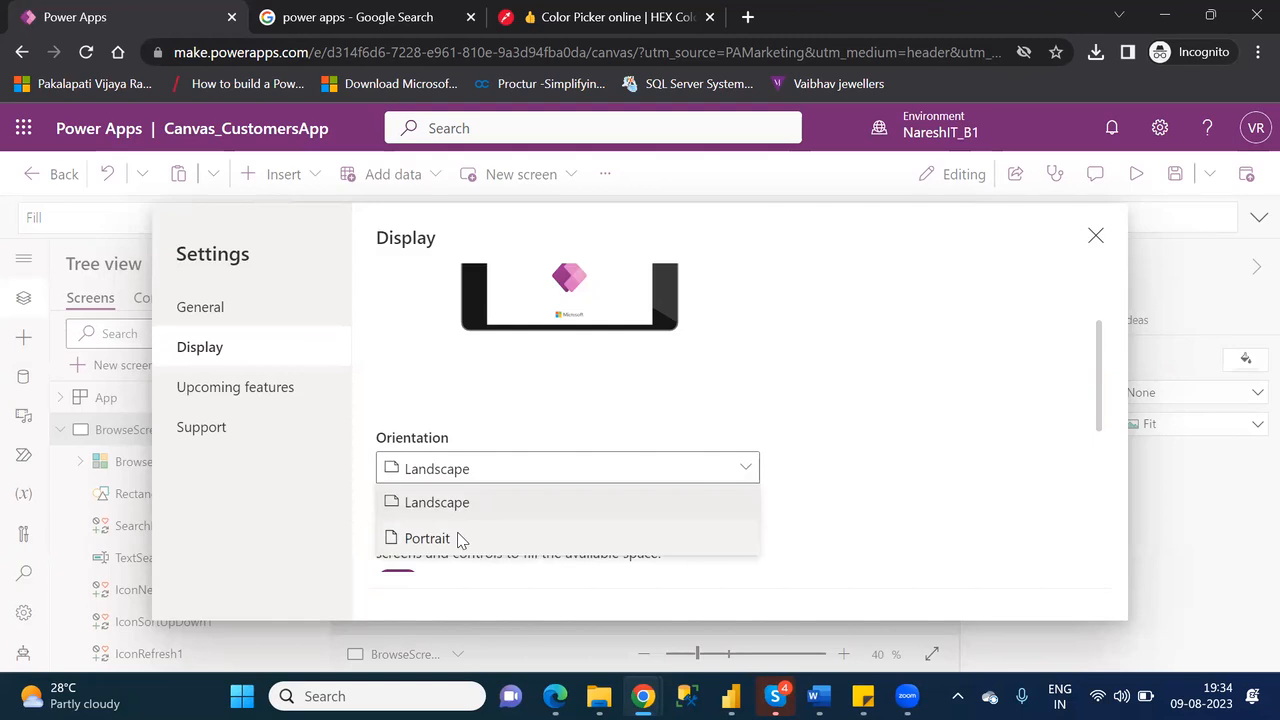
left_click(457, 536)
left_click(669, 472)
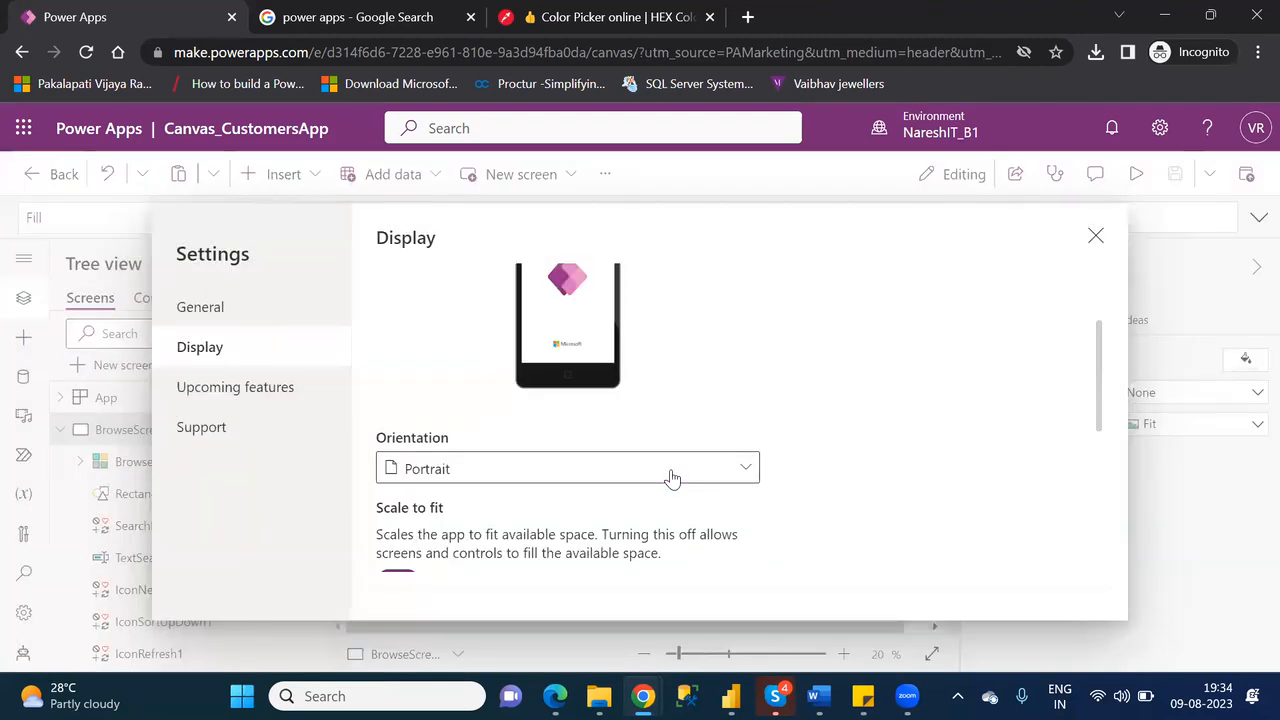
Turn the Scale to fit display option off and back on
left_click_drag(1101, 383, 1111, 440)
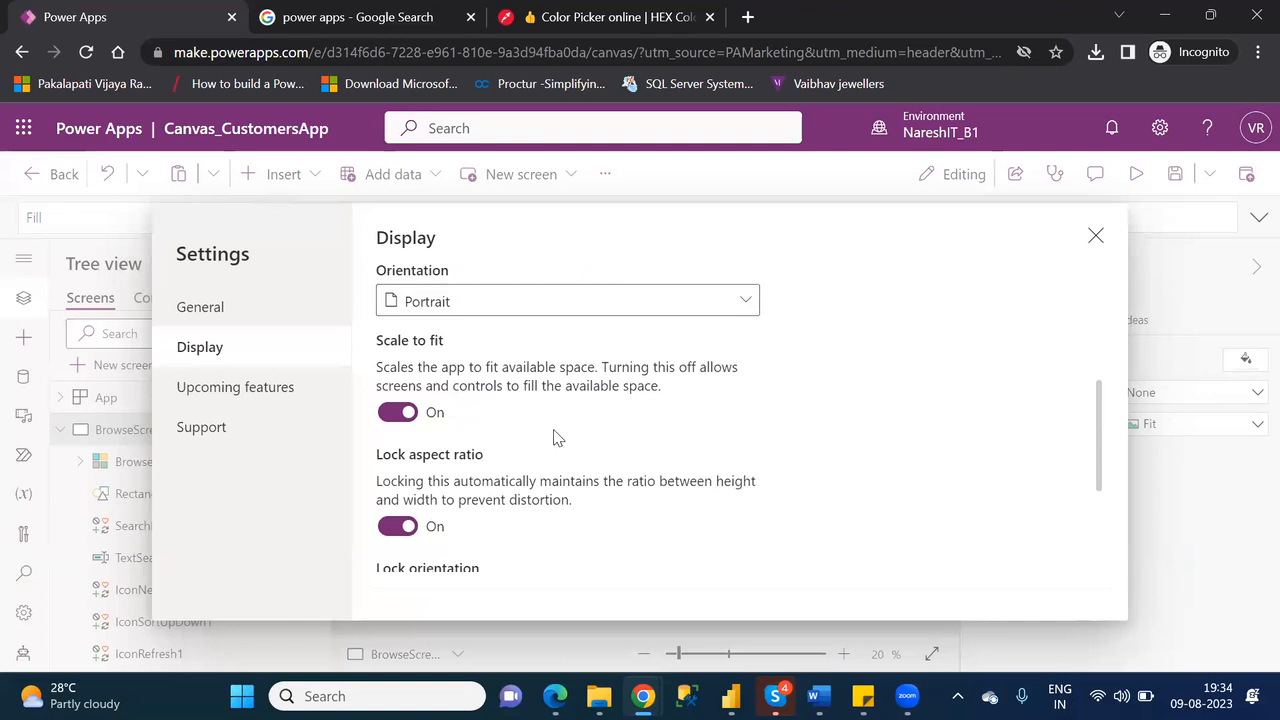
left_click(392, 416)
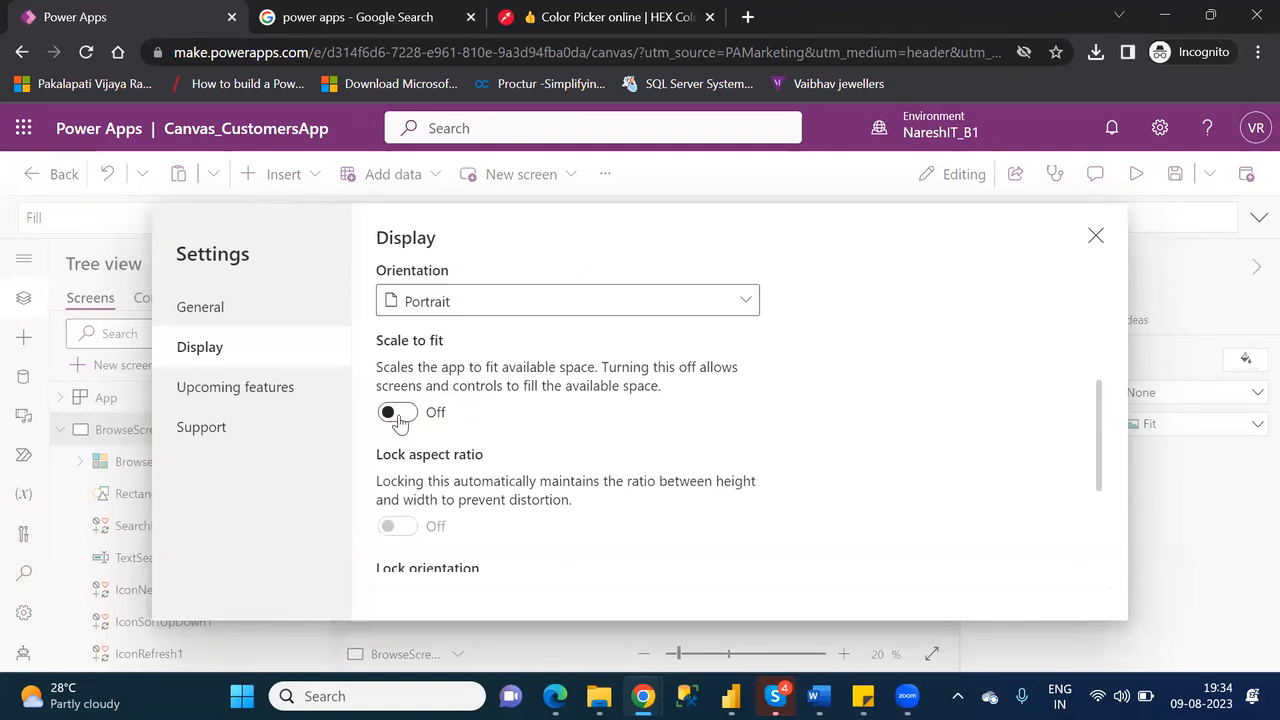
left_click(397, 414)
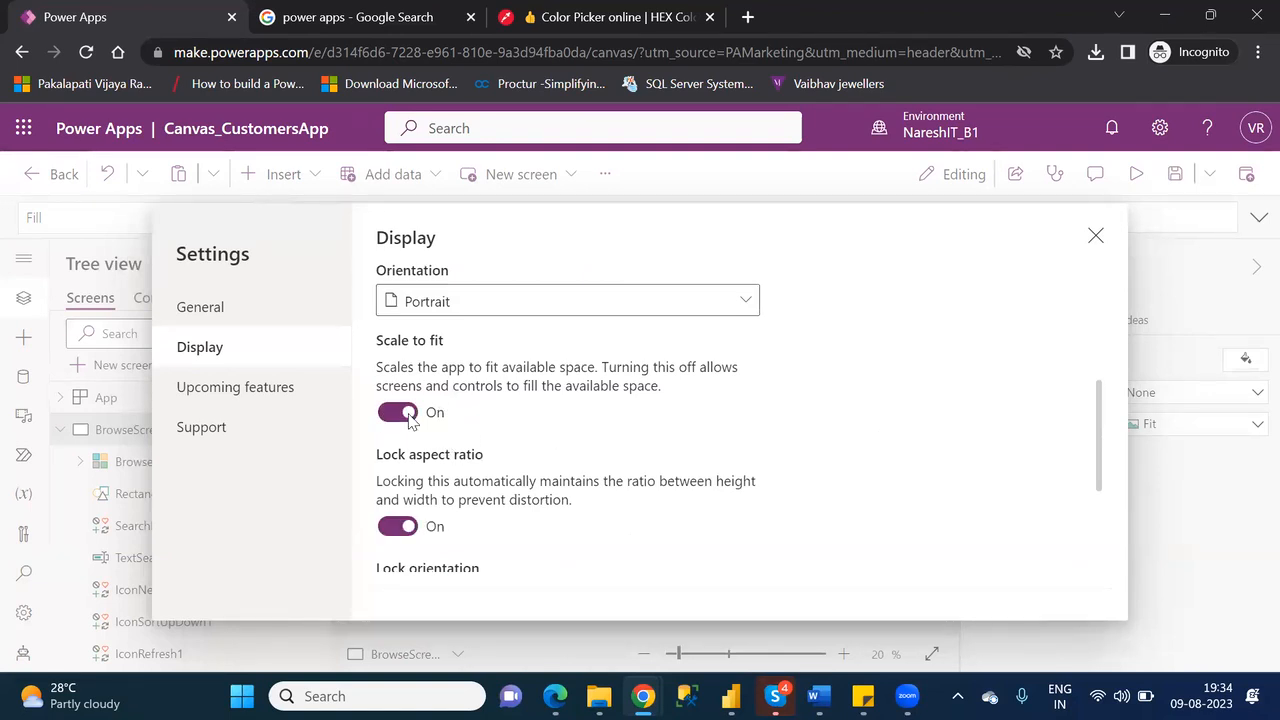
Switch the app's orientation to Landscape again and apply the change
left_click(452, 314)
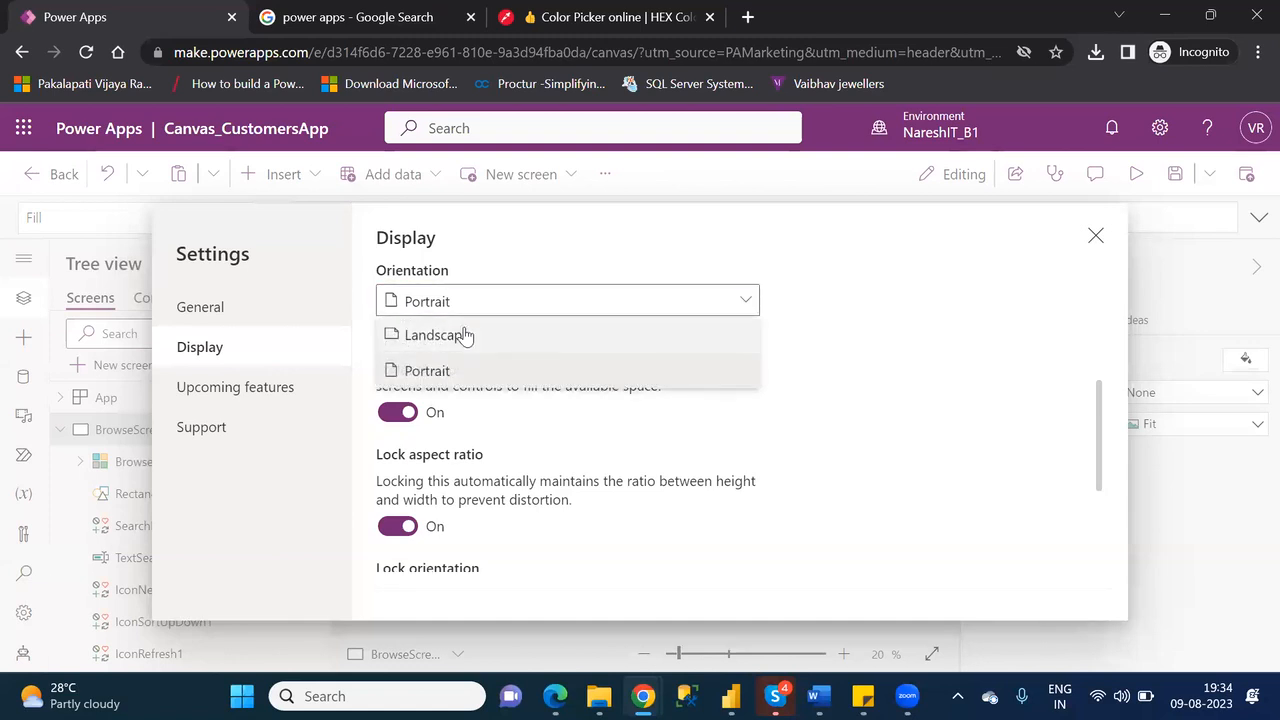
left_click(467, 335)
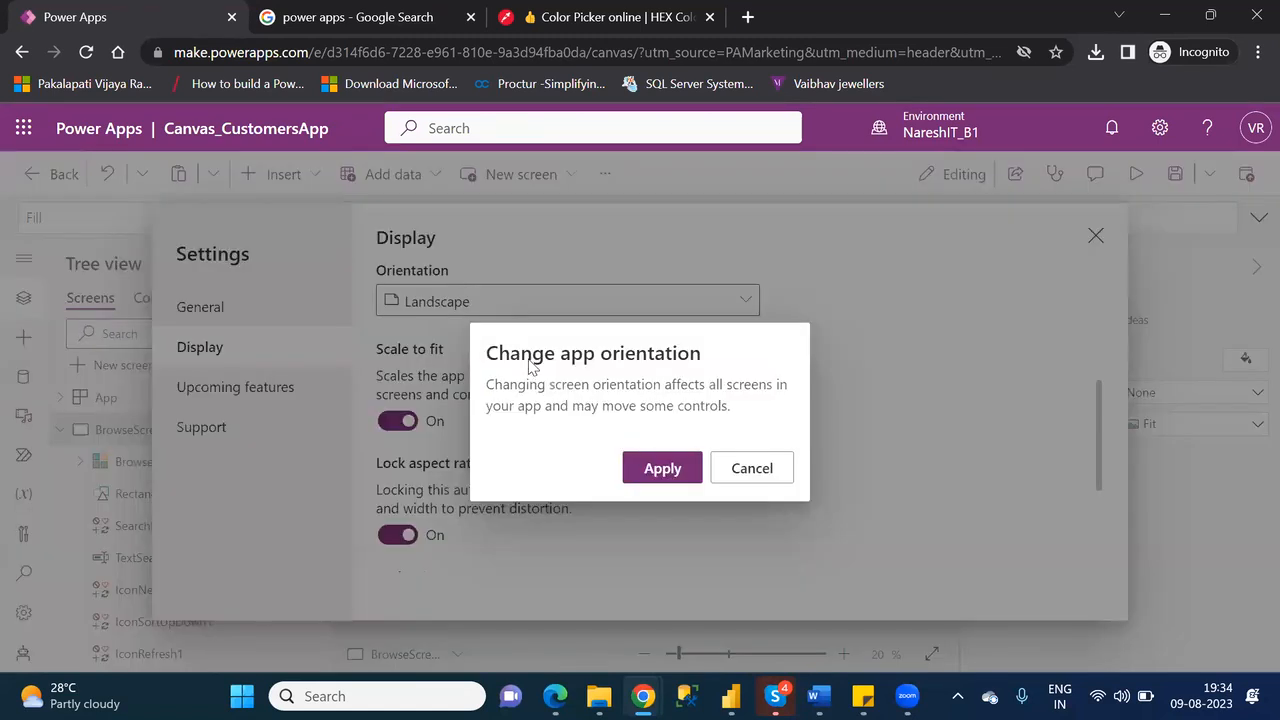
left_click(663, 467)
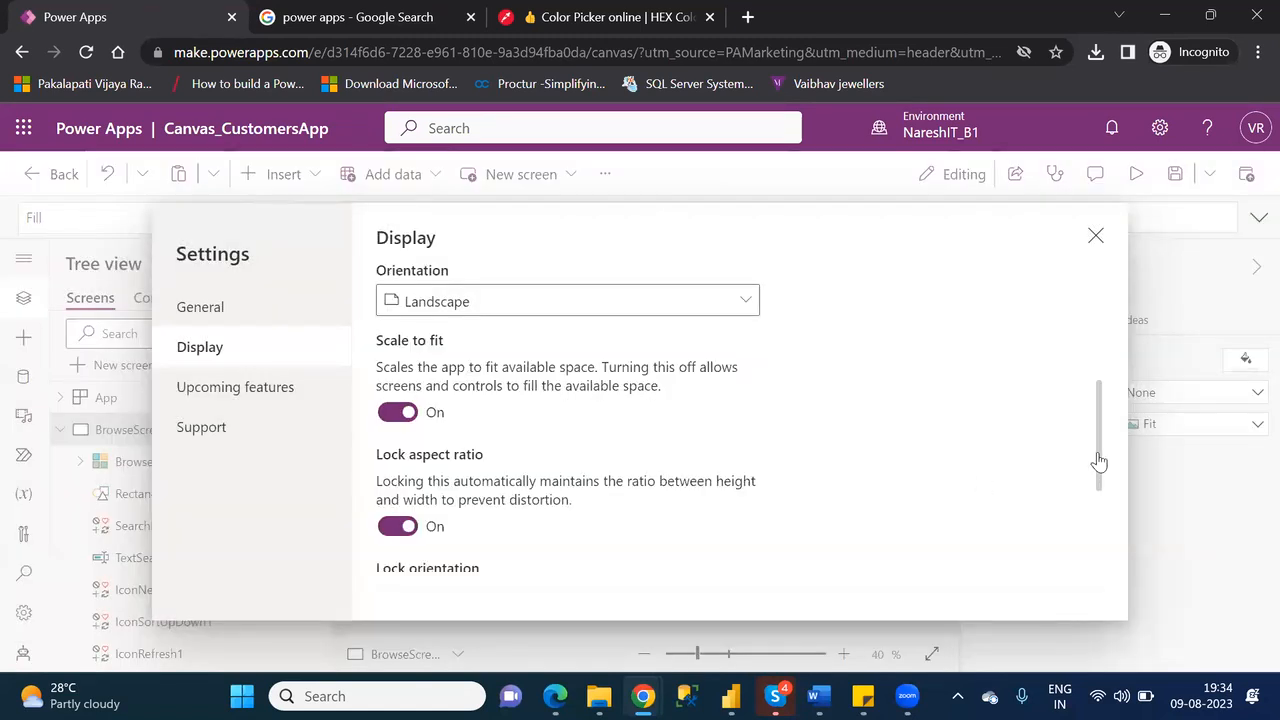
Return the app's orientation to Portrait and apply the change
left_click(674, 301)
left_click(449, 371)
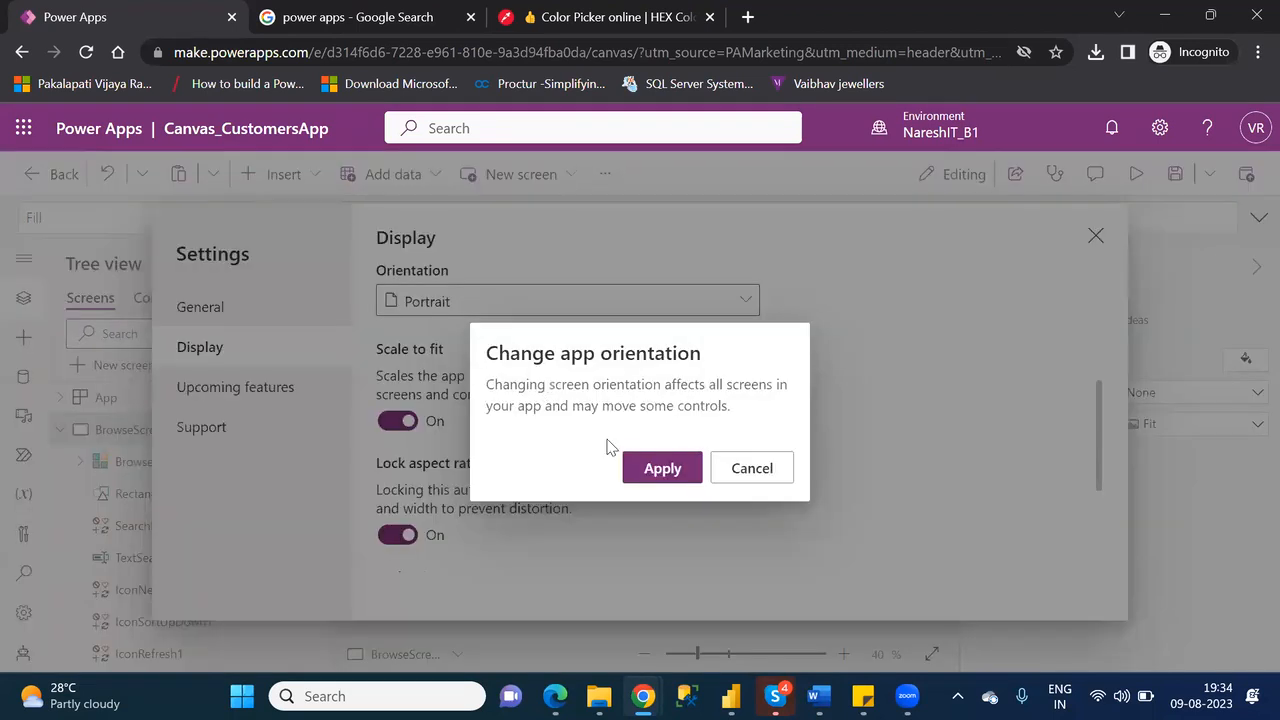
left_click(662, 468)
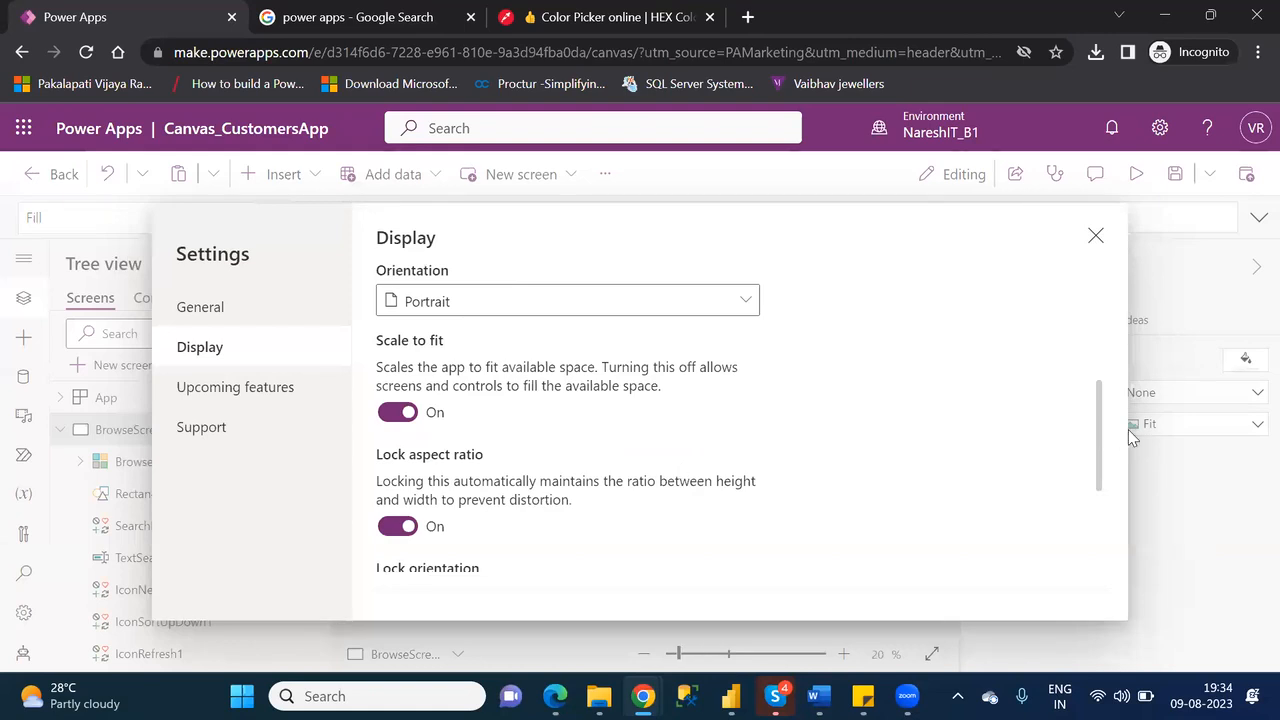
left_click_drag(1101, 457, 1120, 374)
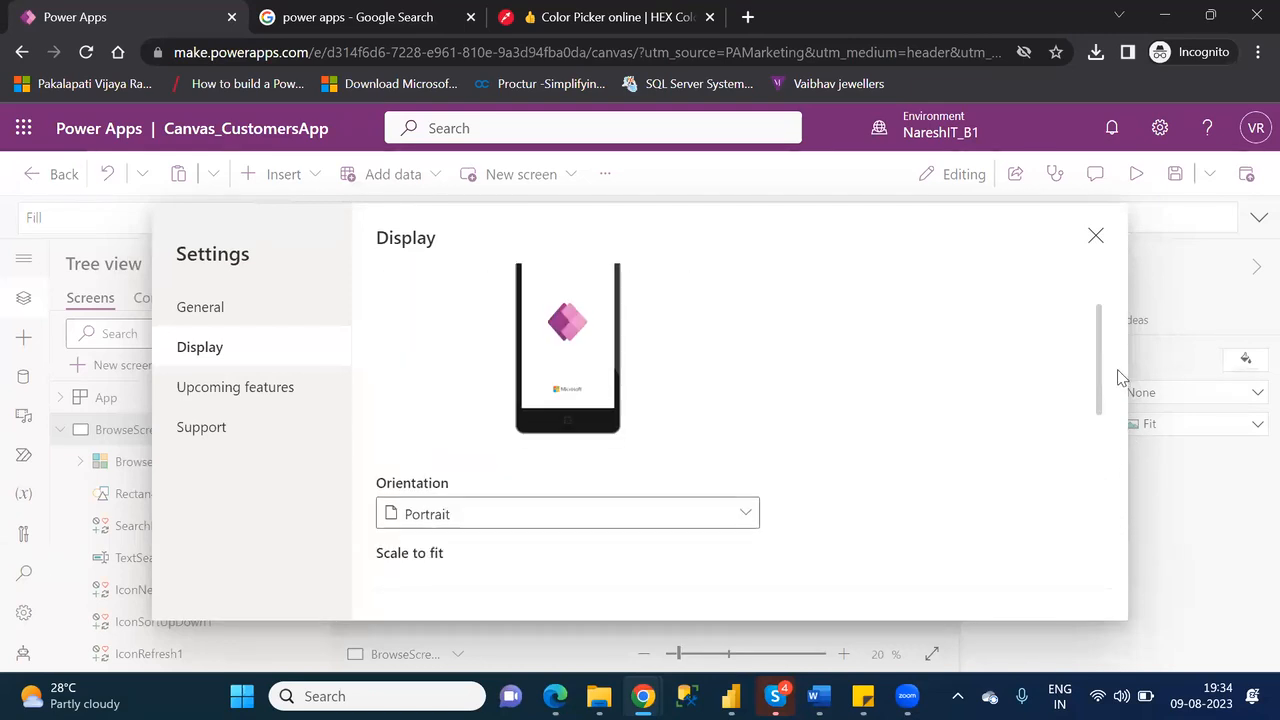
Search the upcoming features in the app settings for "modern" and review the Modern controls and themes option
left_click(252, 389)
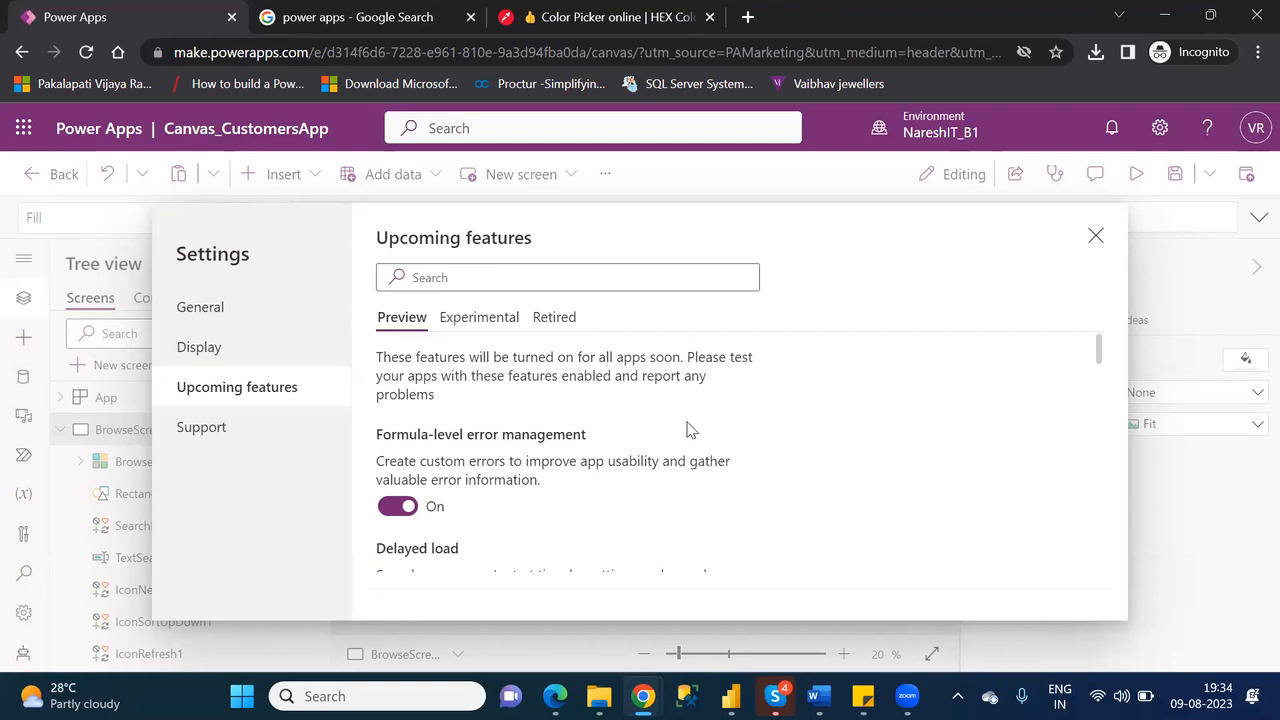
left_click(464, 279)
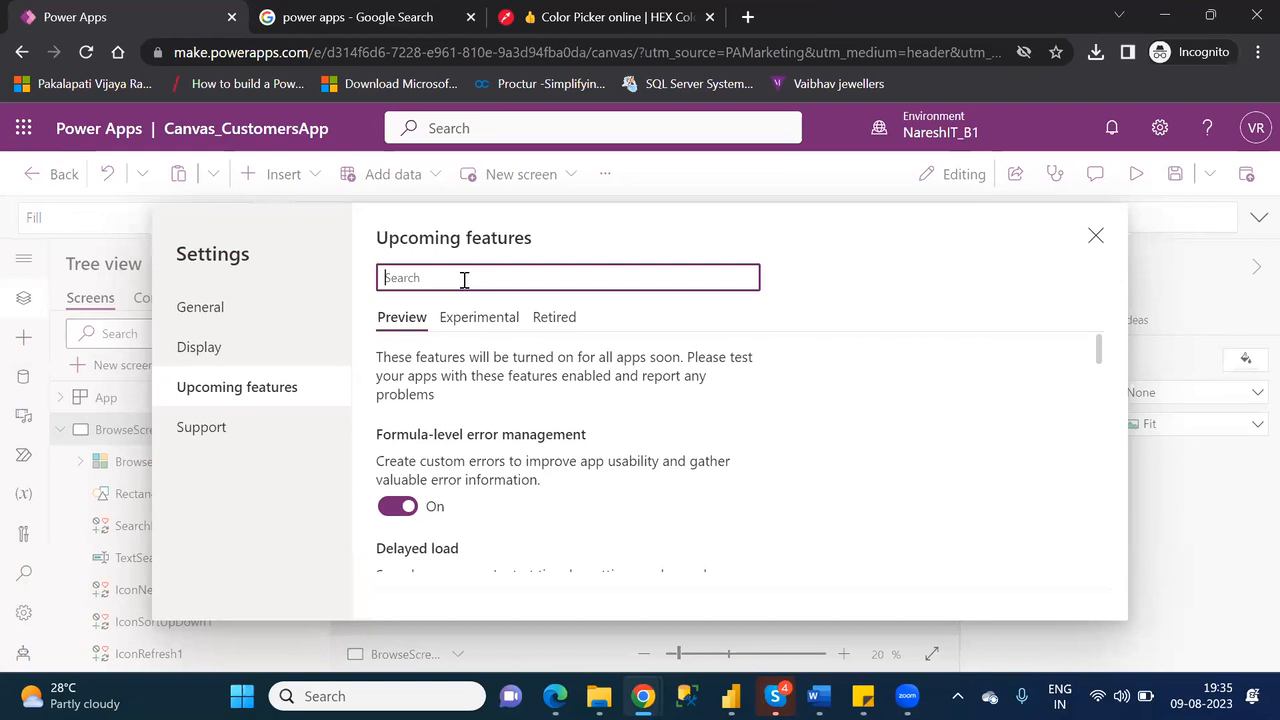
type("mode")
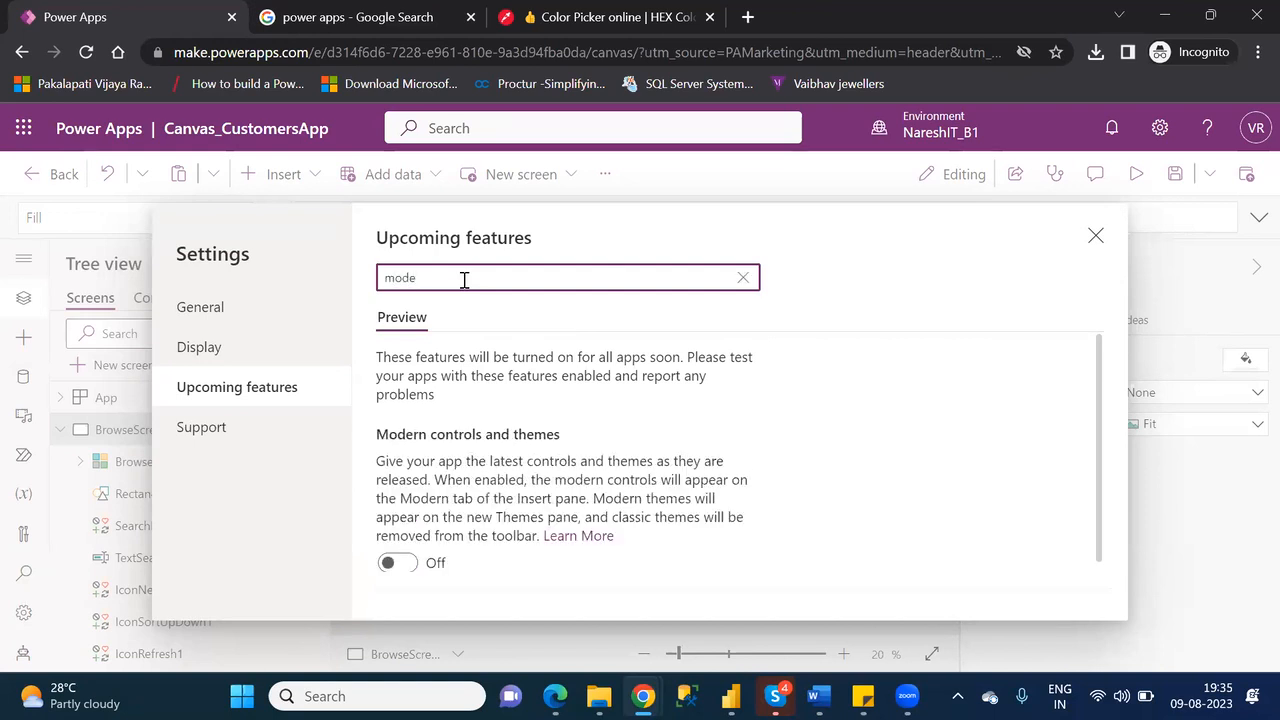
type("rn")
scroll(1108, 570, "down", 1)
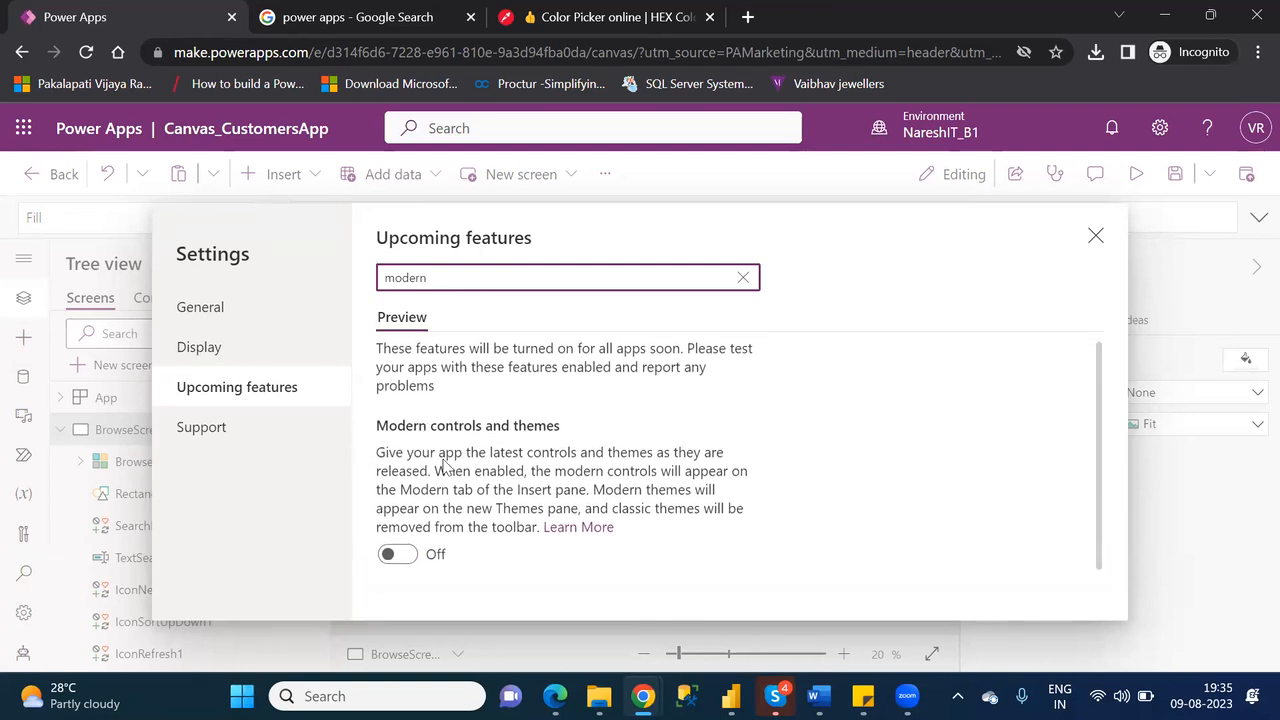
Search the upcoming features for "pdf" to review the PDF function option, and clear the search
key("BackSpace")
key("BackSpace")
key("BackSpace")
key("BackSpace")
key("BackSpace")
type("pad")
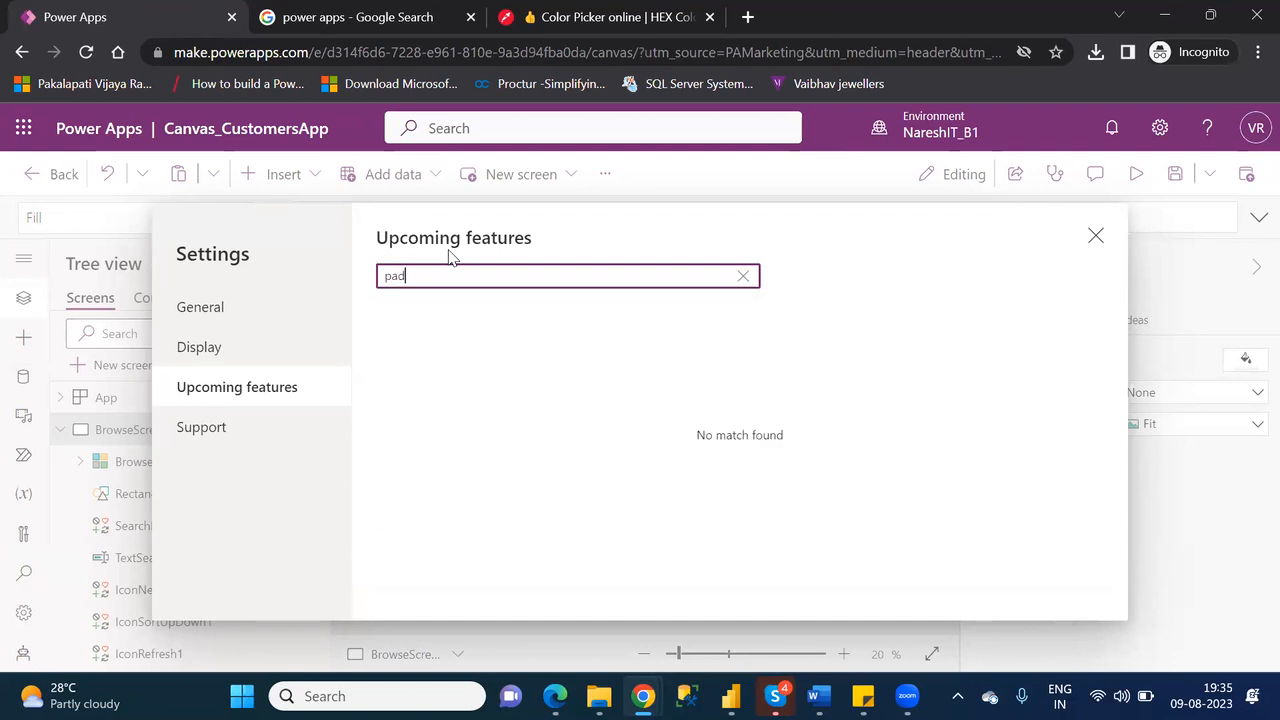
key("BackSpace")
key("BackSpace")
key("BackSpace")
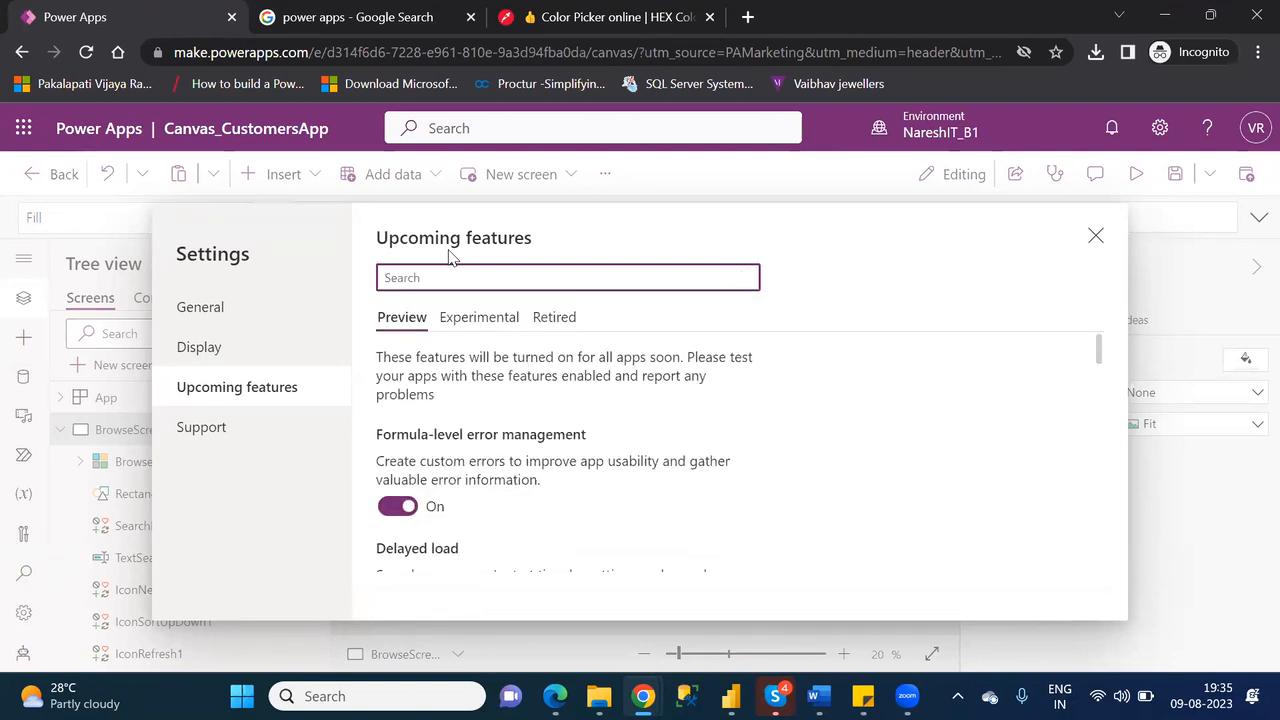
type("pdf")
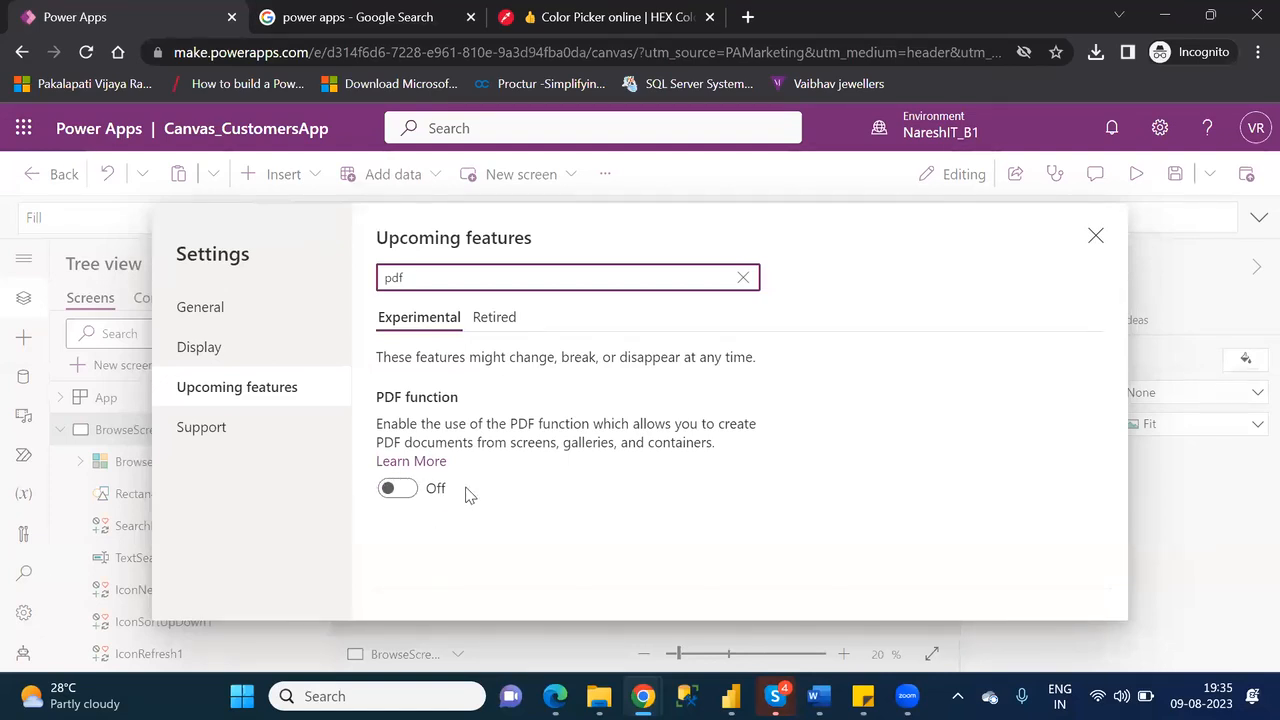
left_click(743, 277)
Review the Support settings, including the session details and helpful links, and close the settings
left_click(200, 430)
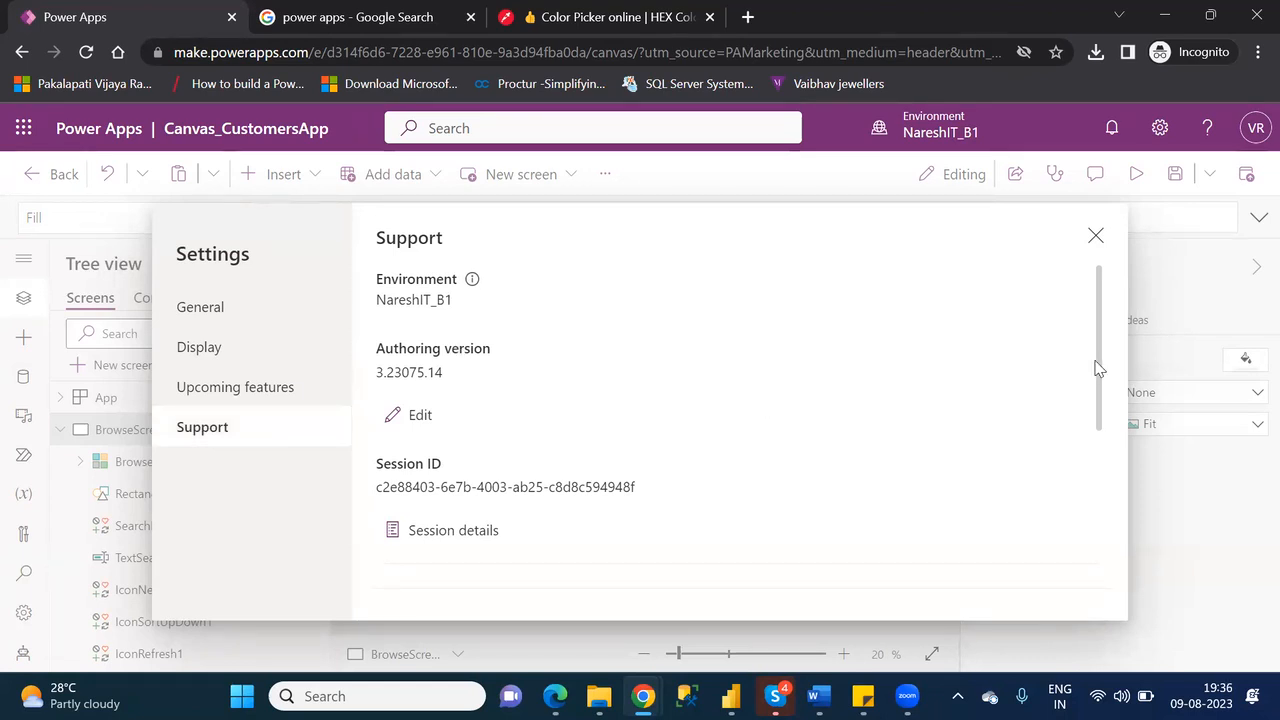
left_click_drag(1103, 371, 1120, 552)
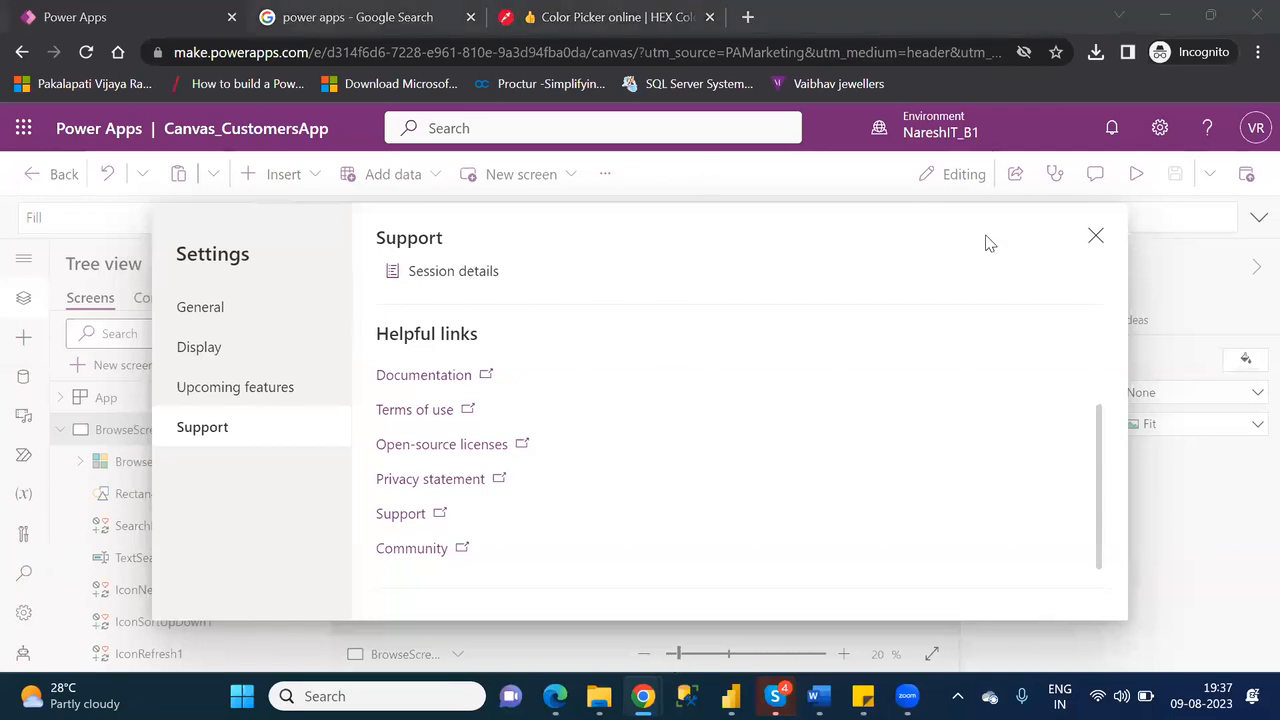
left_click(1095, 237)
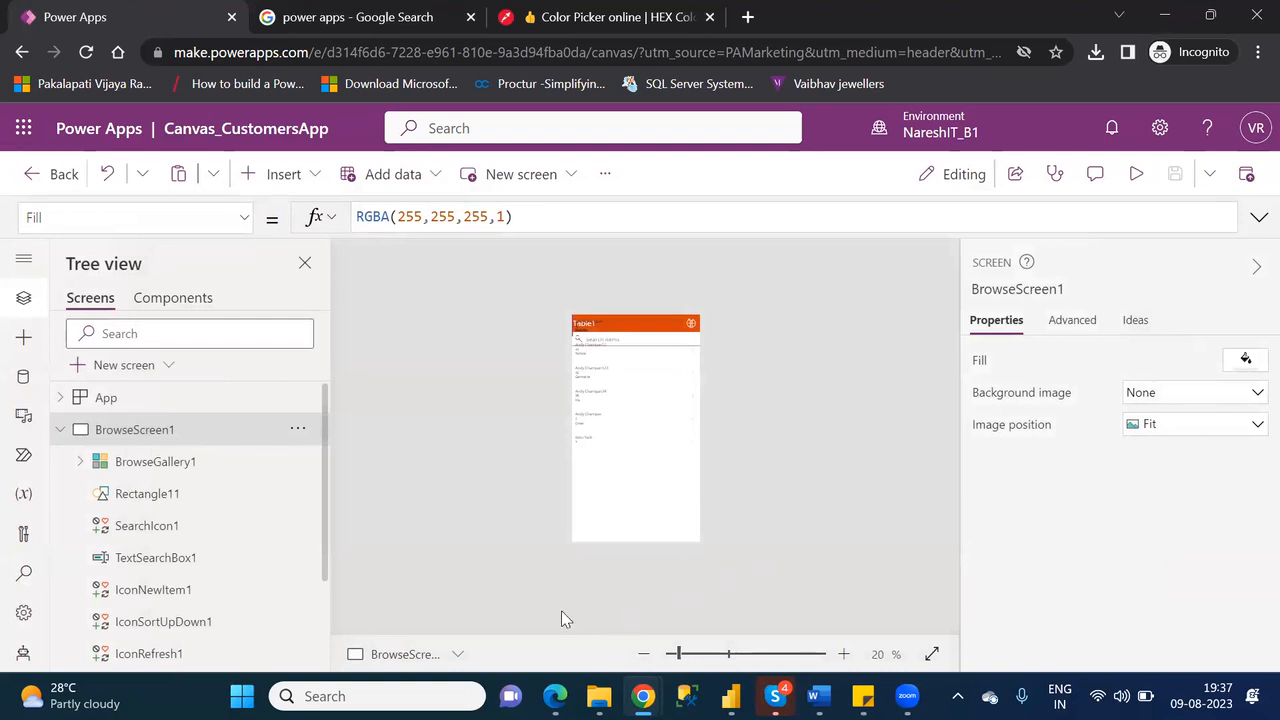
Enlarge the BrowseScreen1 canvas to 41% and select the NextArrow1 icon overlapping the Table1 header
left_click(701, 653)
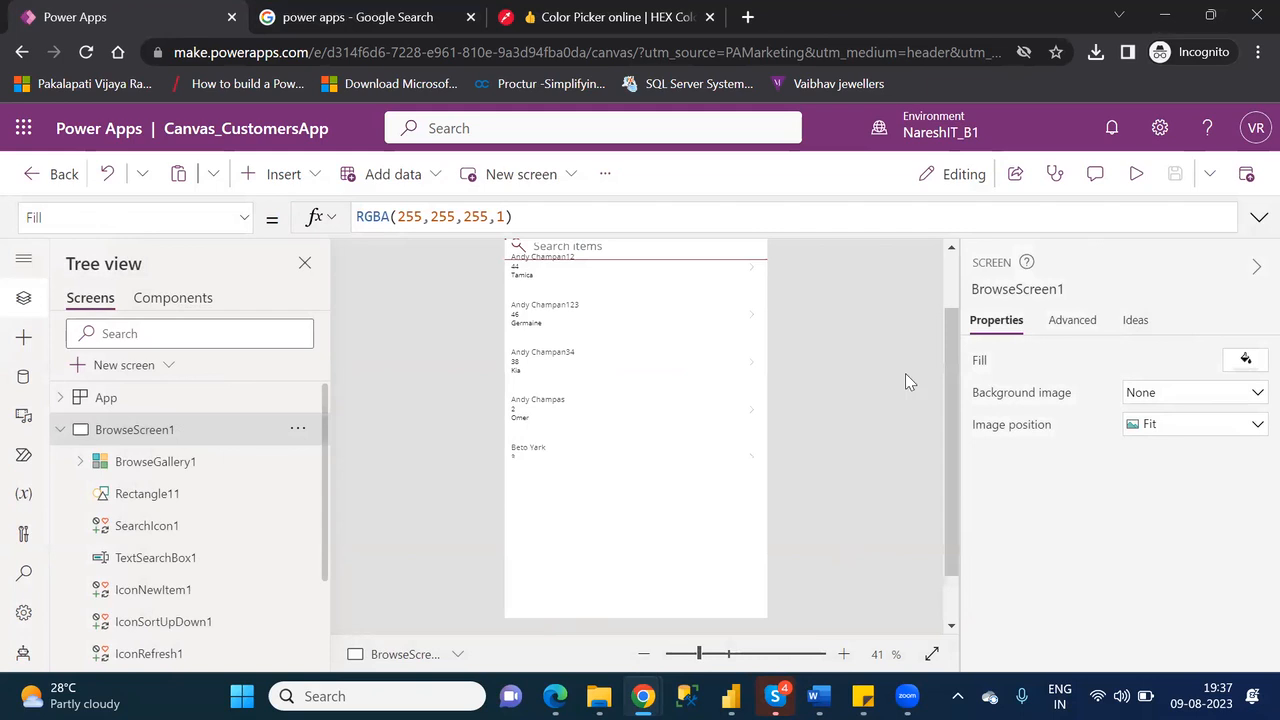
scroll(947, 280, "up", 2)
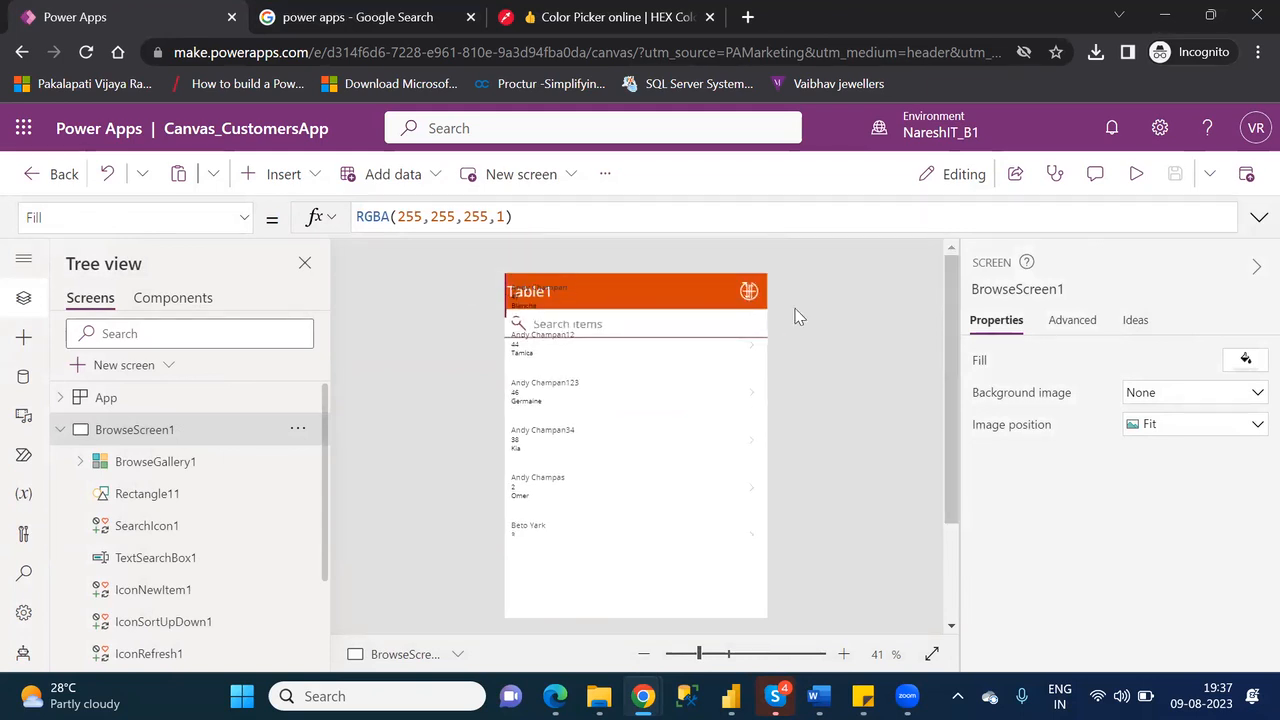
left_click(755, 296)
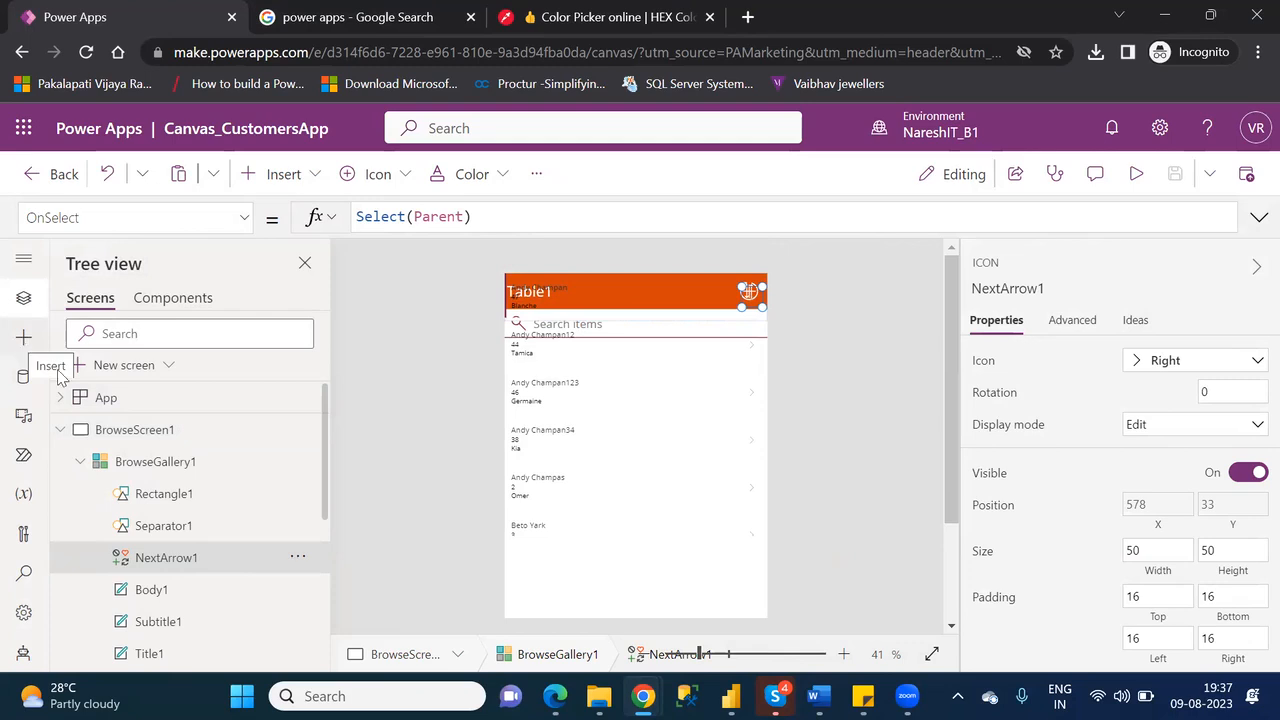
Leave the app, reopen Canvas_CustomersApp for editing from the Apps list, and skip the welcome message
left_click(58, 188)
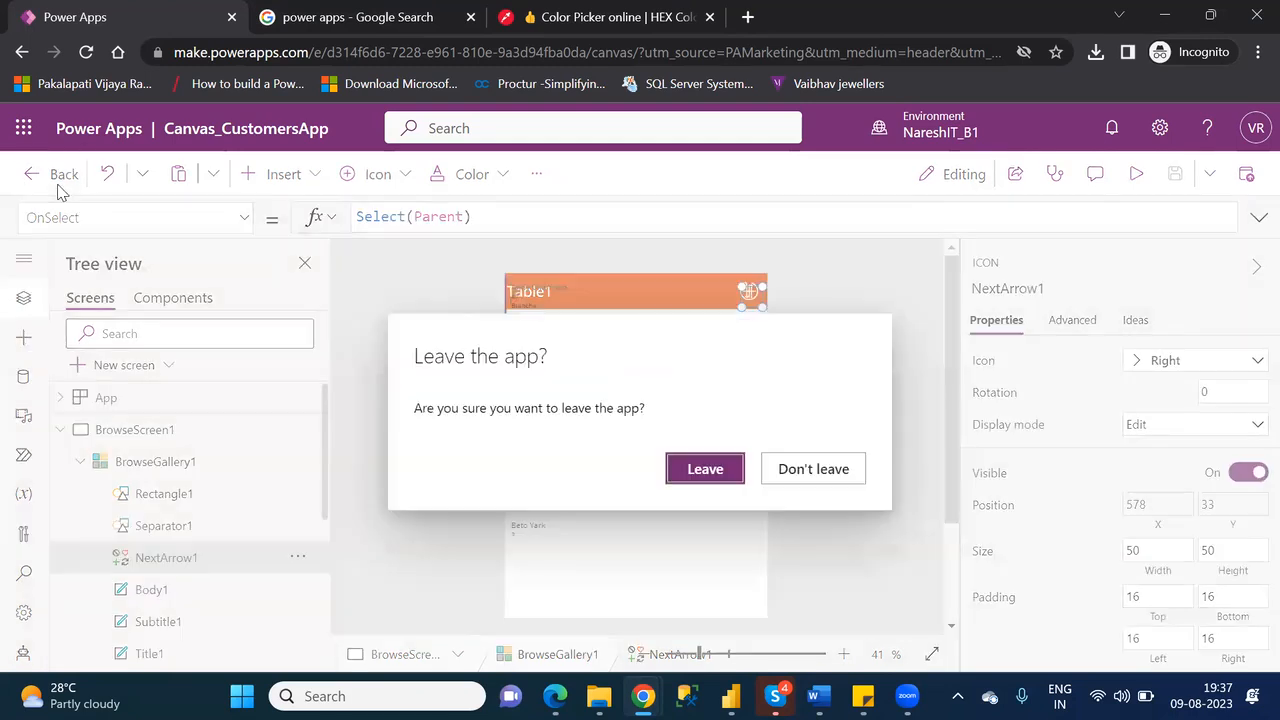
left_click(706, 475)
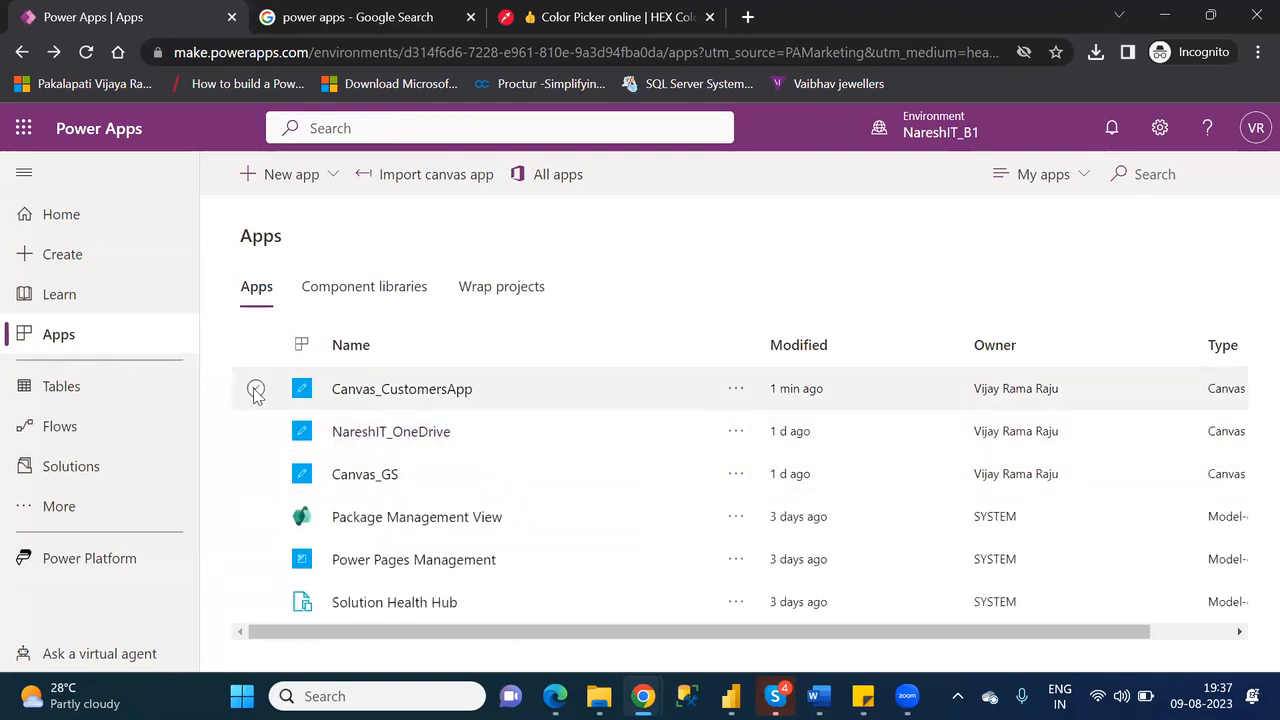
left_click(255, 388)
left_click(387, 178)
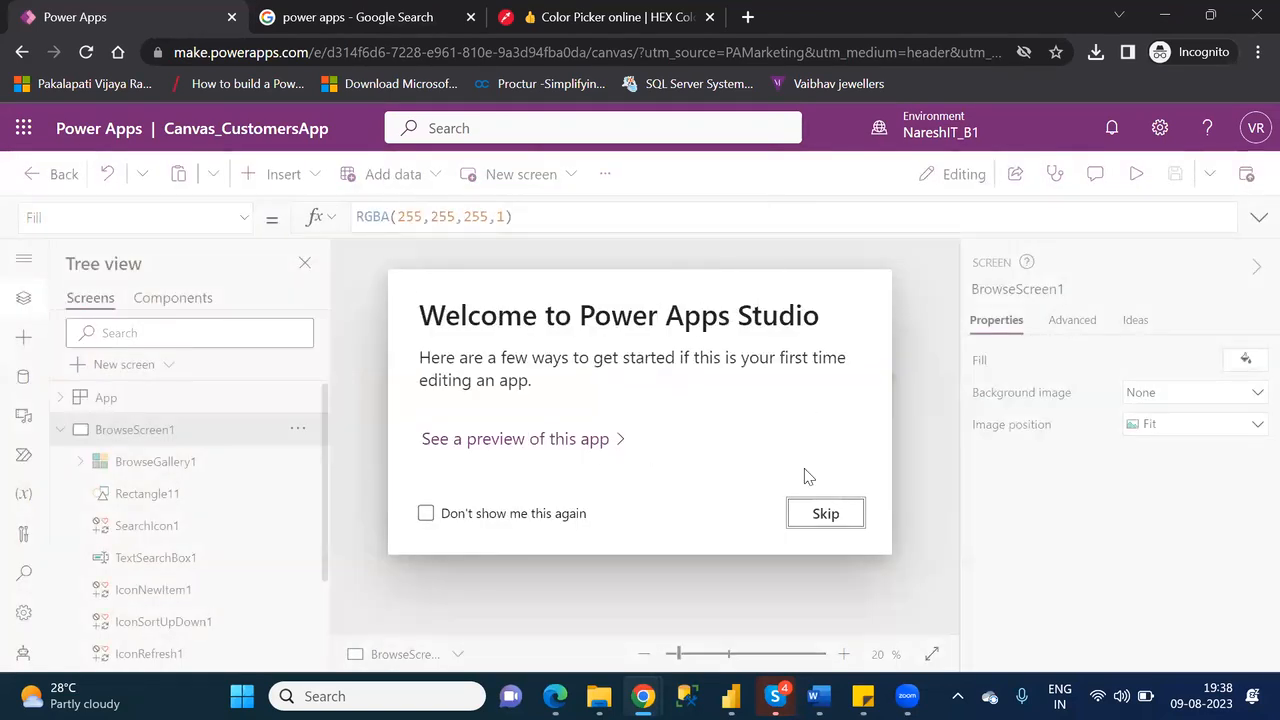
left_click(816, 521)
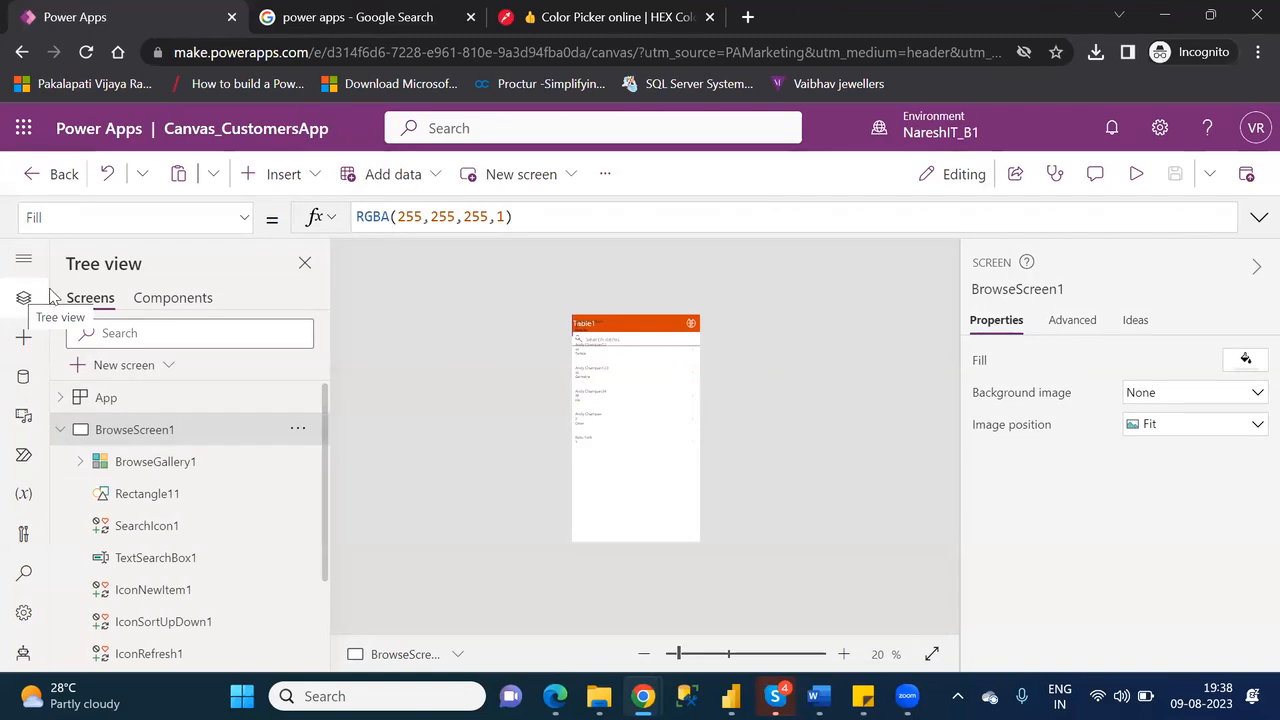
Leave the app and create a new canvas app from Table1 of Customers.xlsx using the first OneDrive connection, skipping the welcome message
left_click(57, 178)
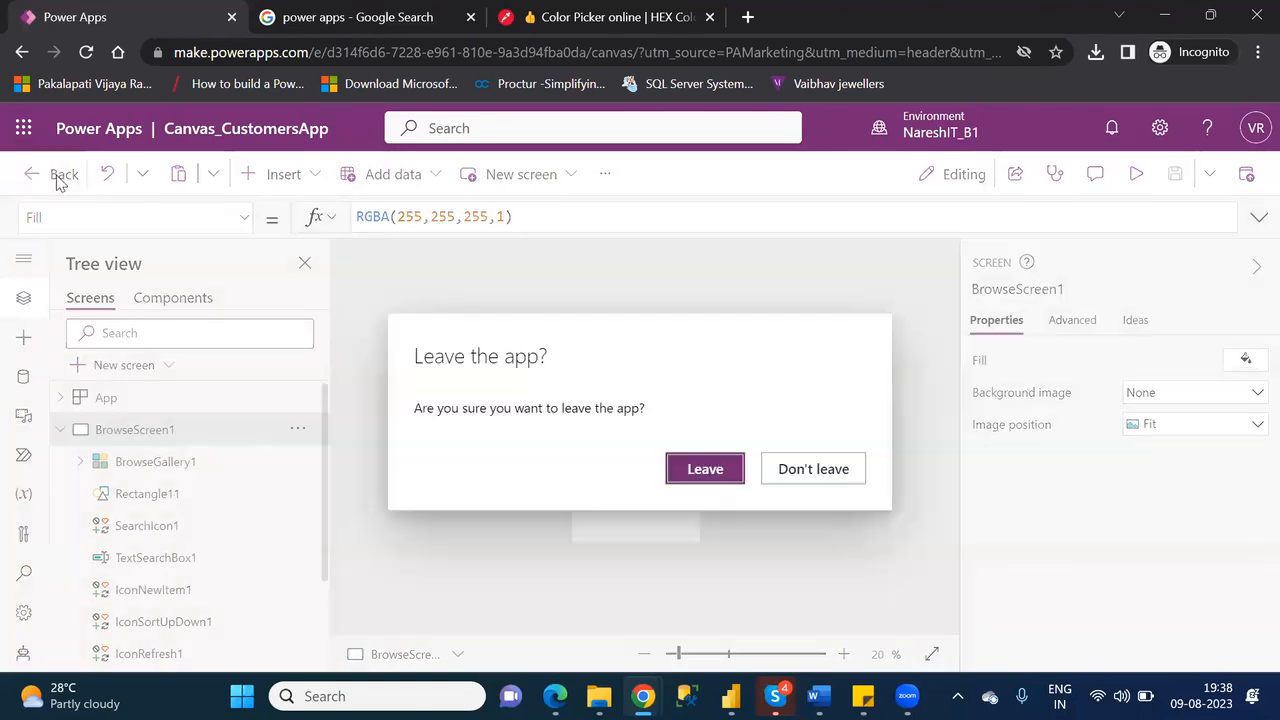
left_click(702, 470)
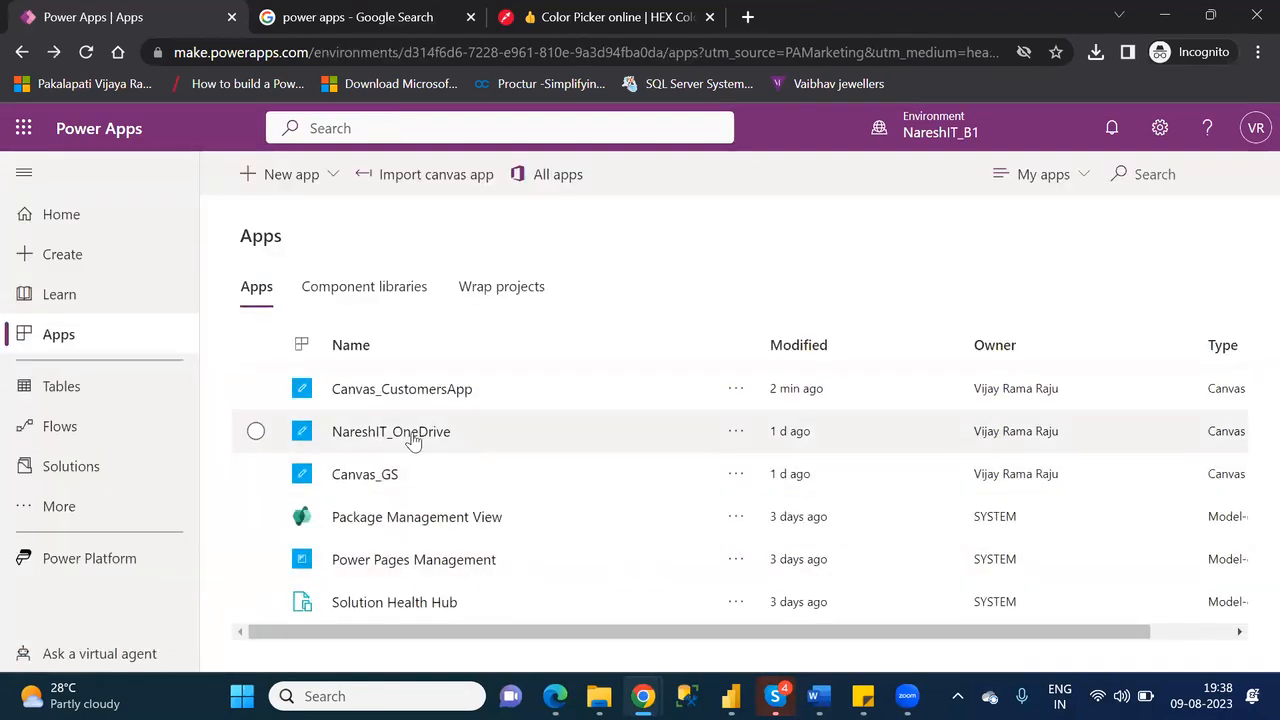
left_click(81, 255)
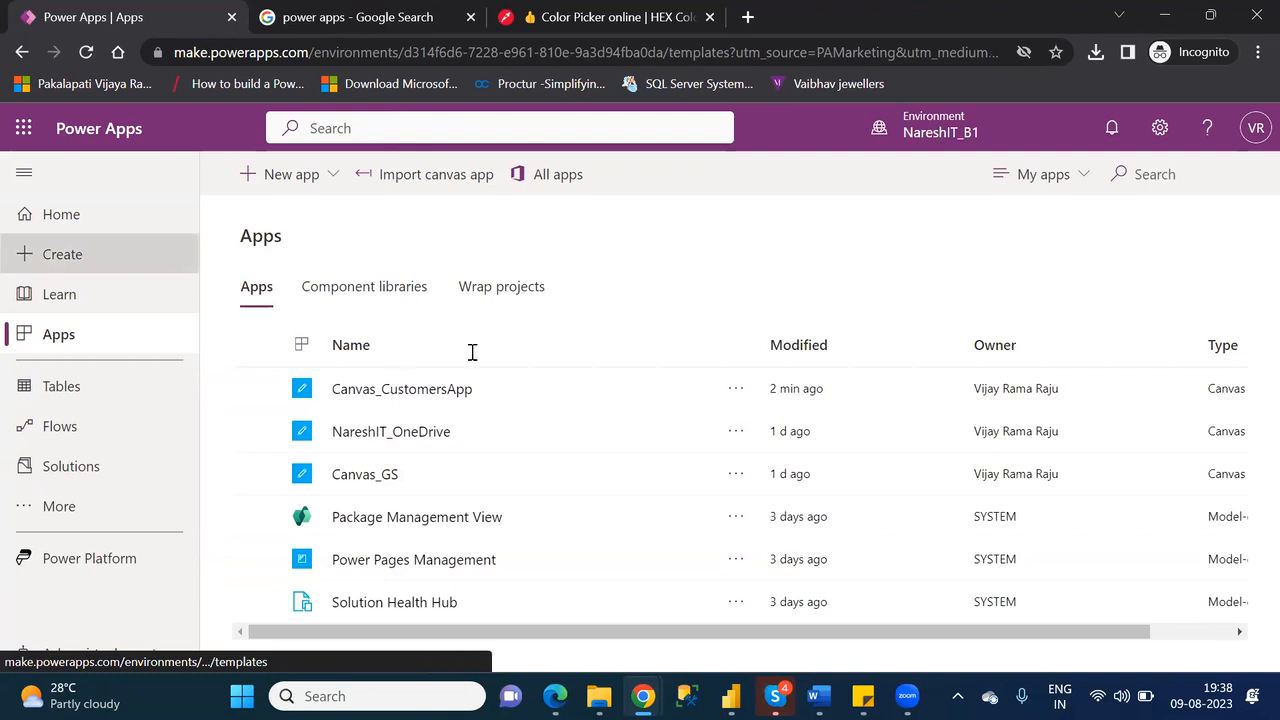
left_click(697, 388)
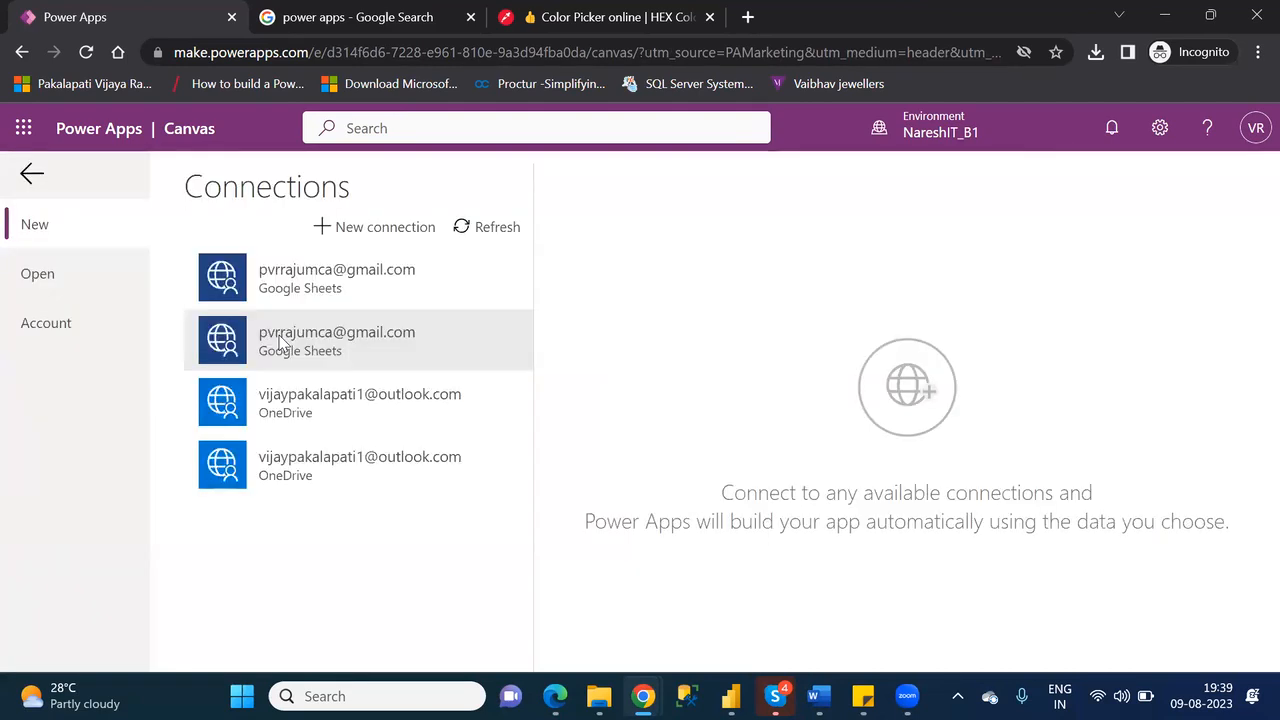
left_click(331, 401)
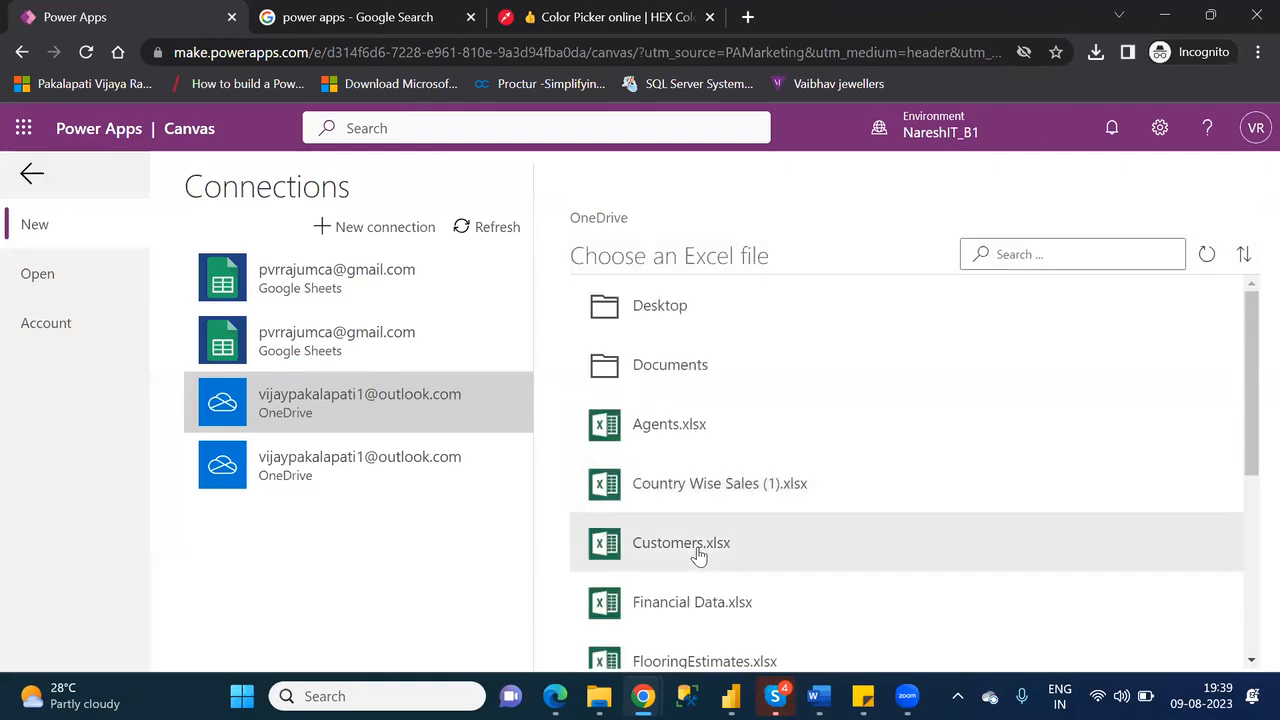
left_click(698, 555)
left_click(639, 318)
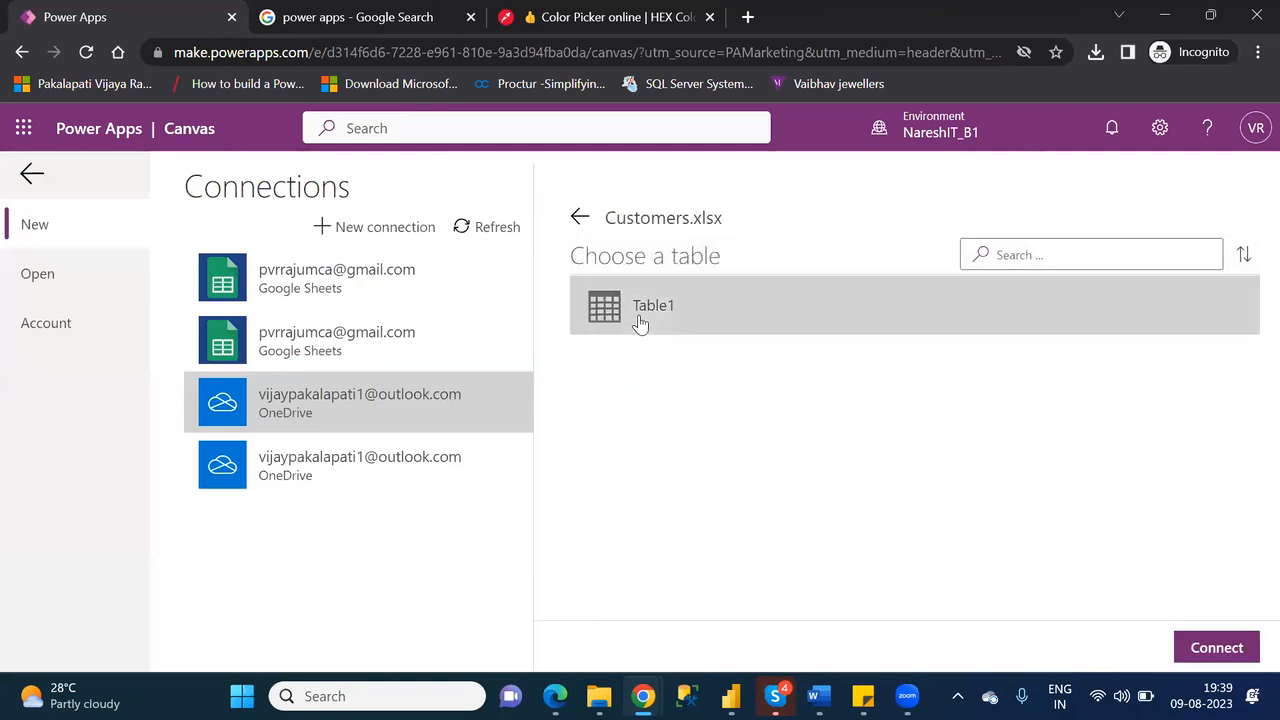
left_click(1230, 650)
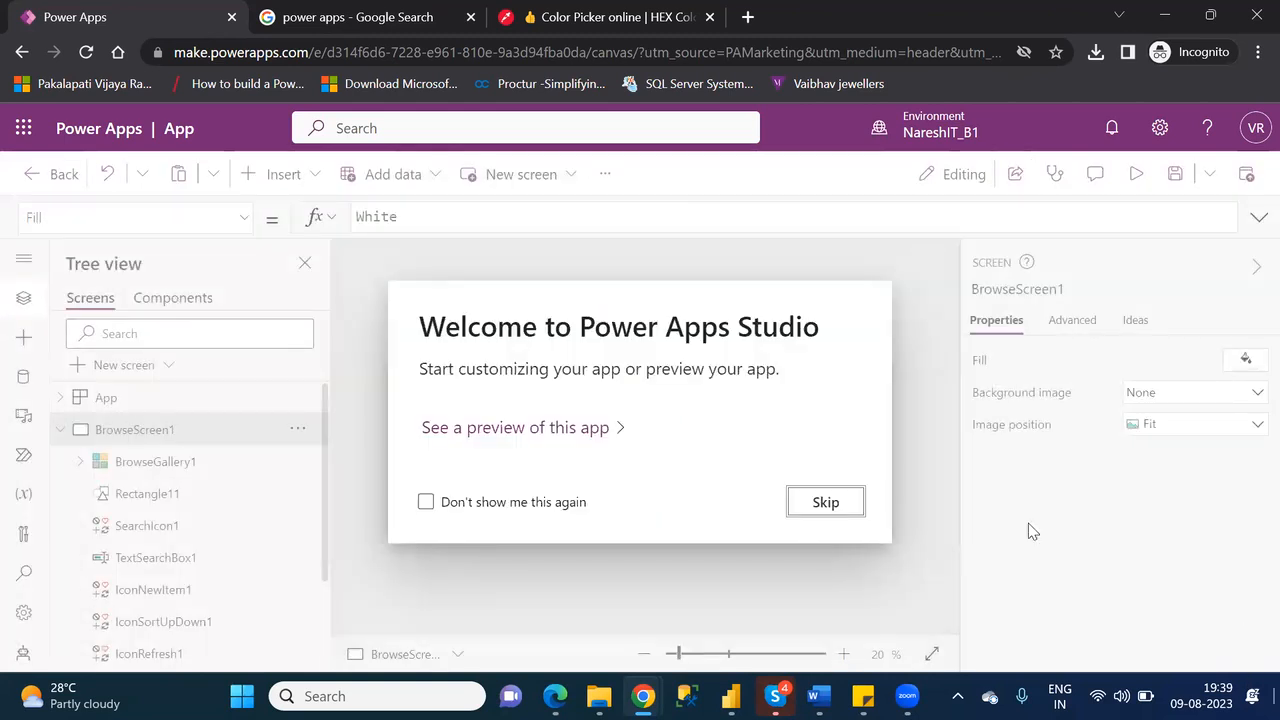
left_click(822, 505)
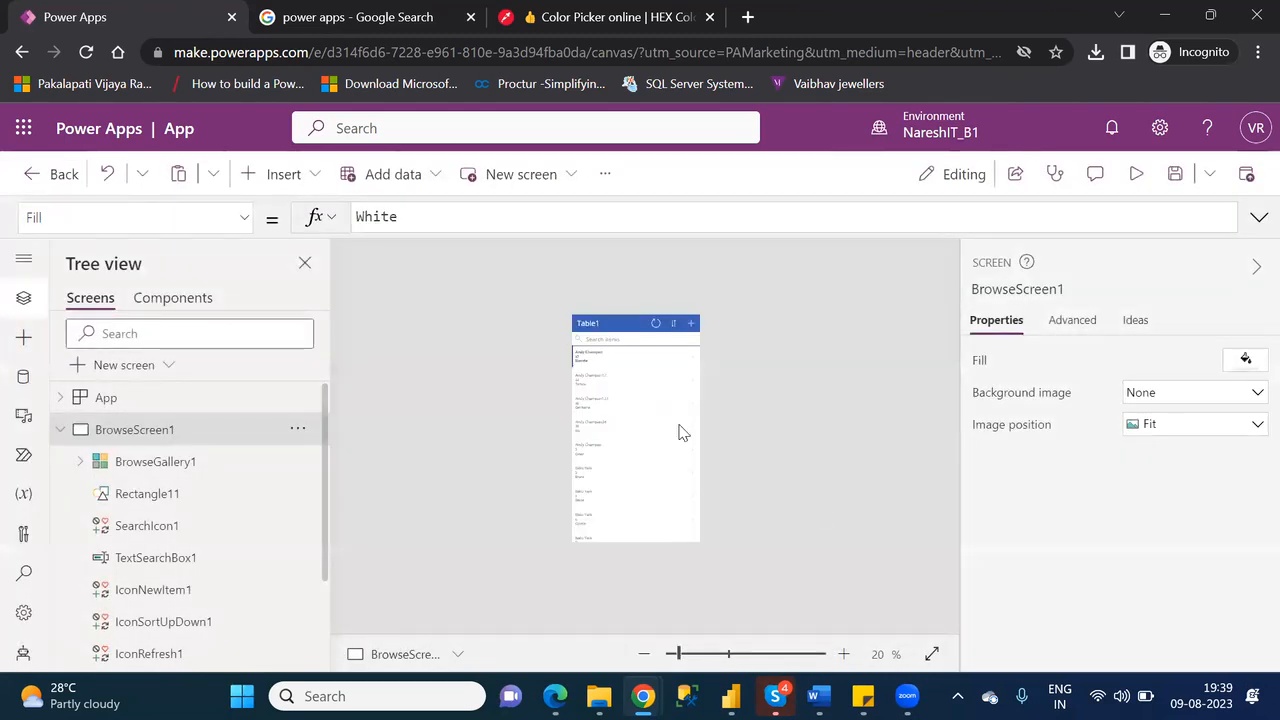
Apply the orange standard theme with the white background to the new app
left_click(603, 180)
mouse_move(649, 220)
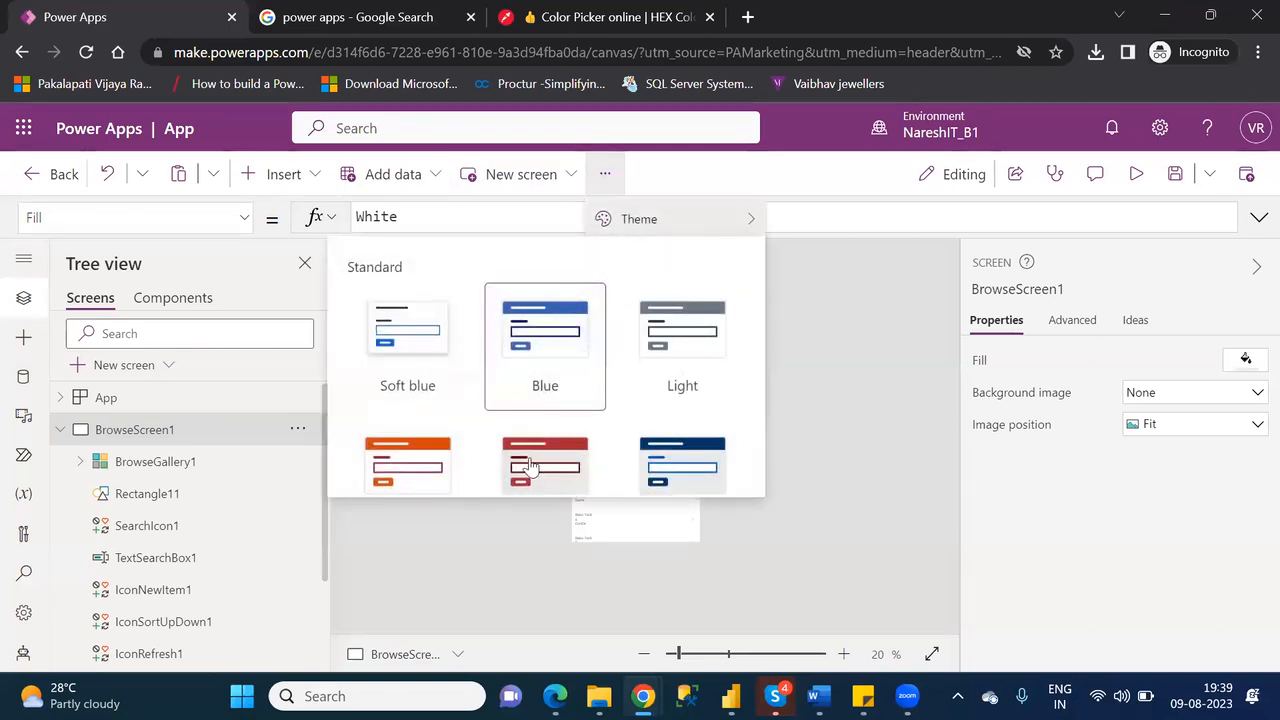
left_click(405, 469)
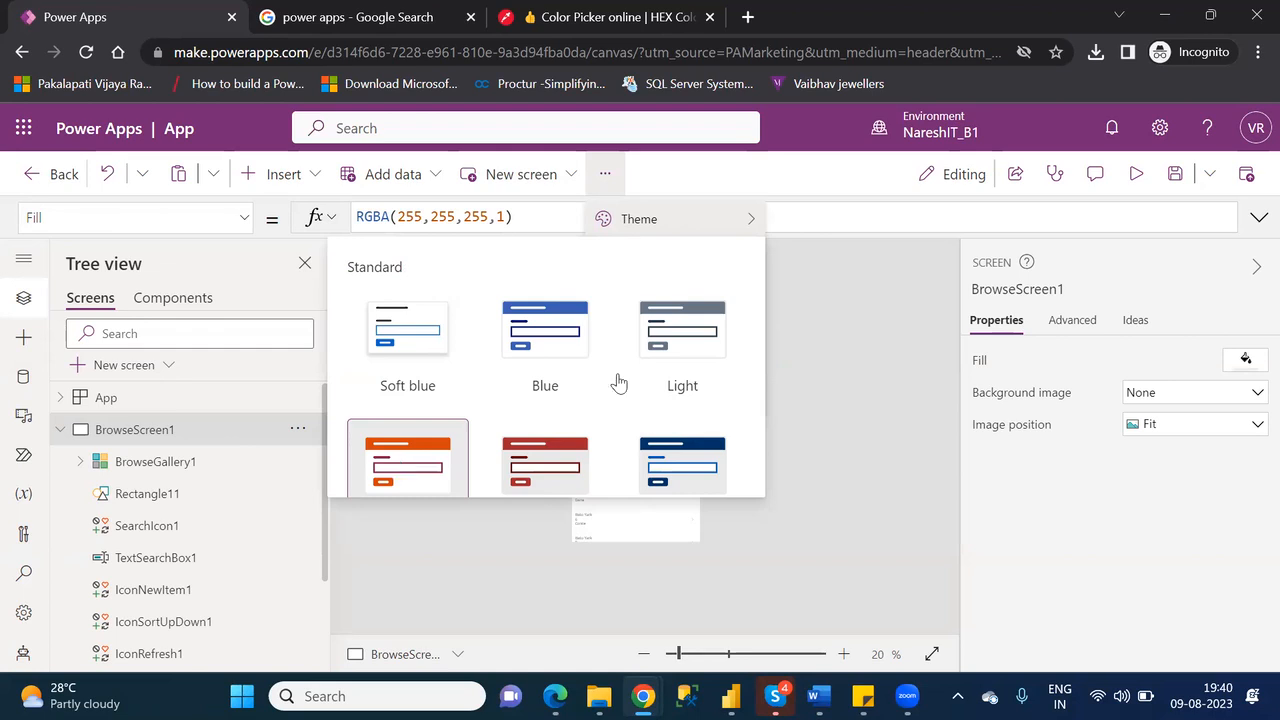
left_click(861, 360)
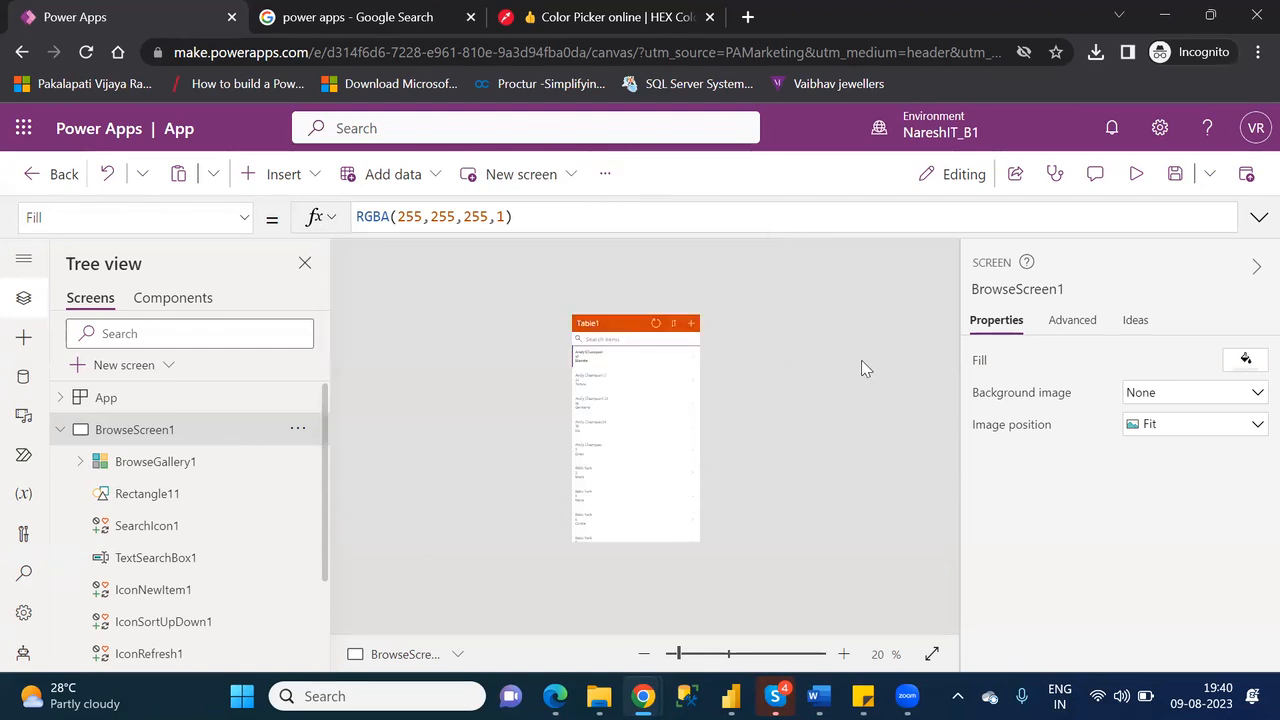
Set the background of BrowseScreen1 to the custom color RGBA(217, 197, 197, 1)
left_click(692, 655)
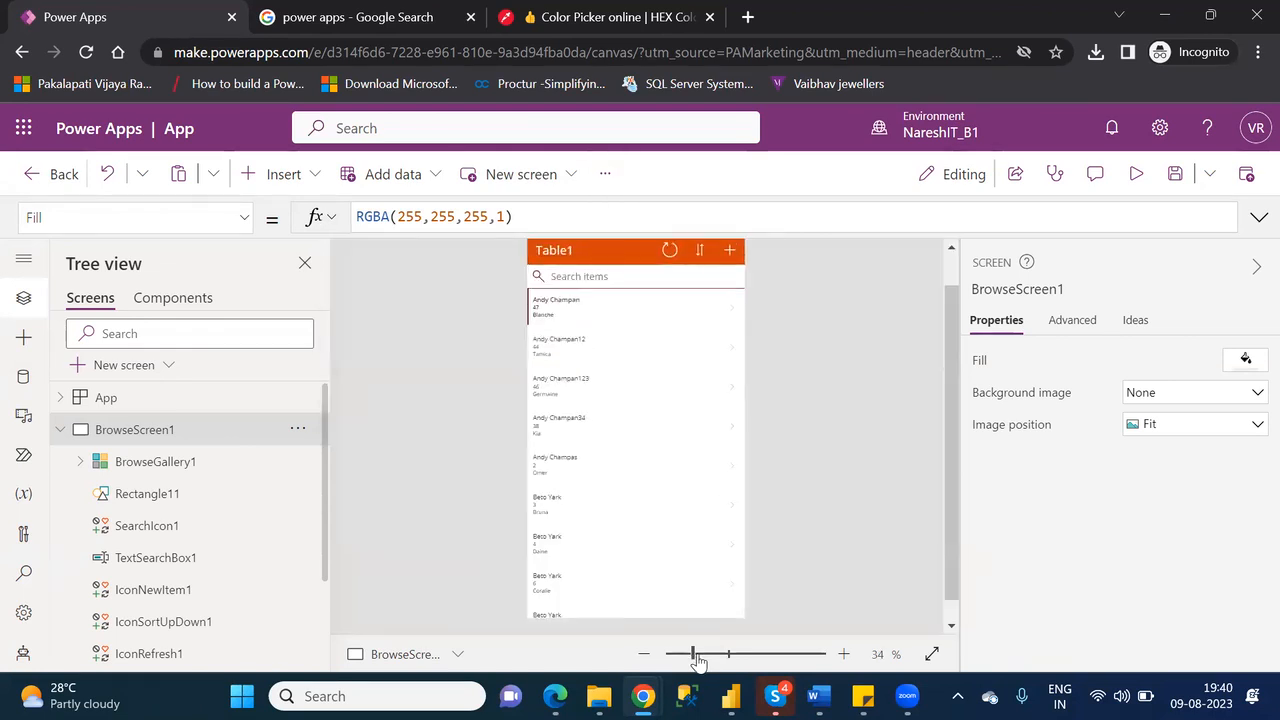
left_click_drag(695, 657, 709, 663)
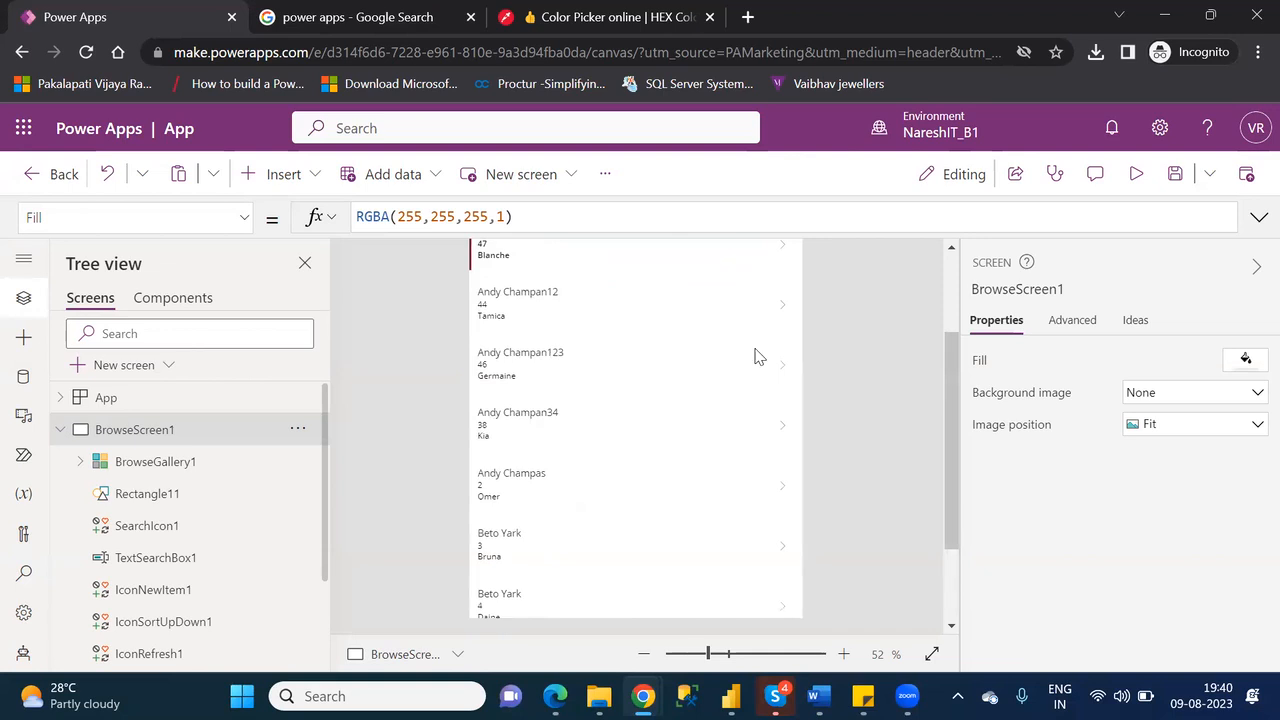
left_click(949, 278)
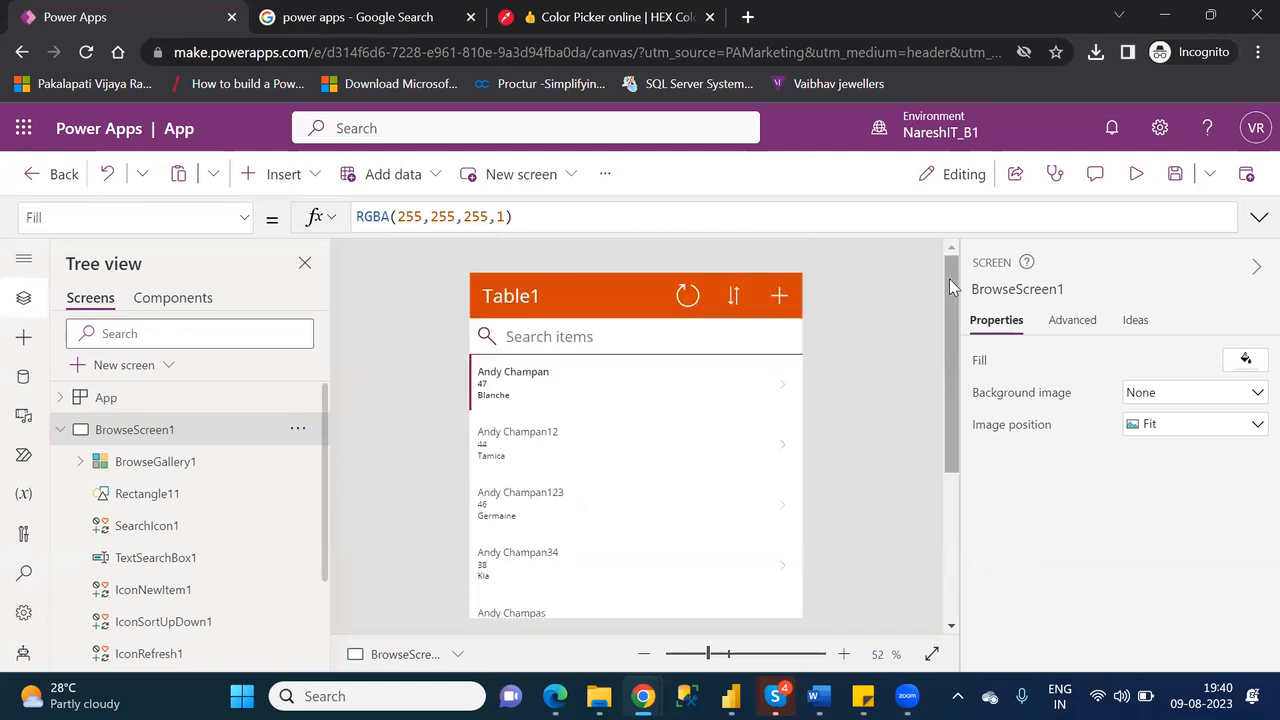
left_click(605, 174)
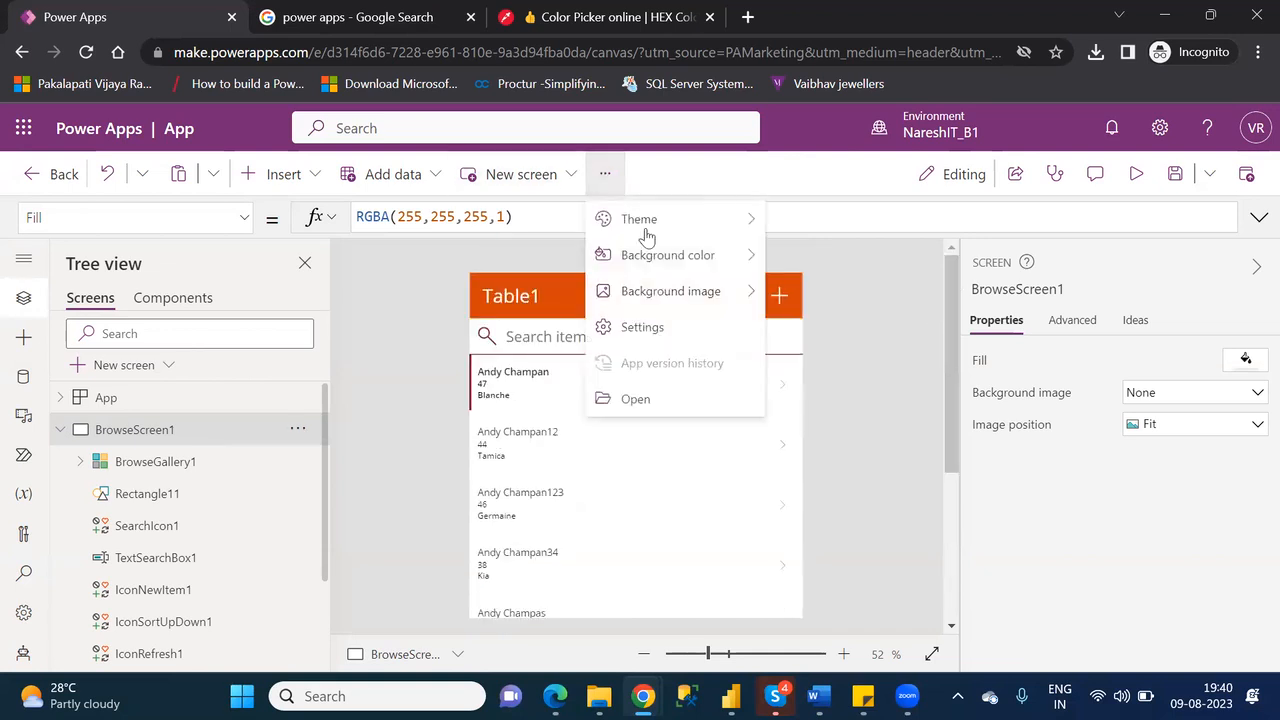
left_click(694, 257)
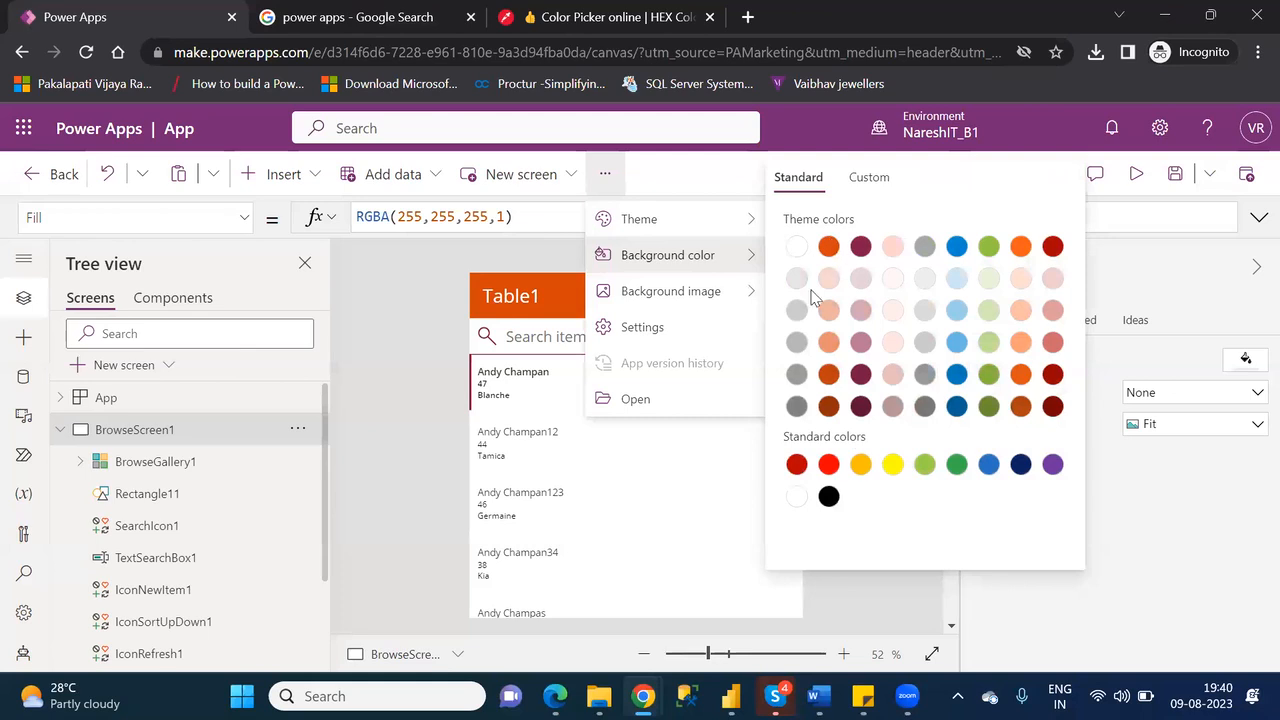
left_click(868, 182)
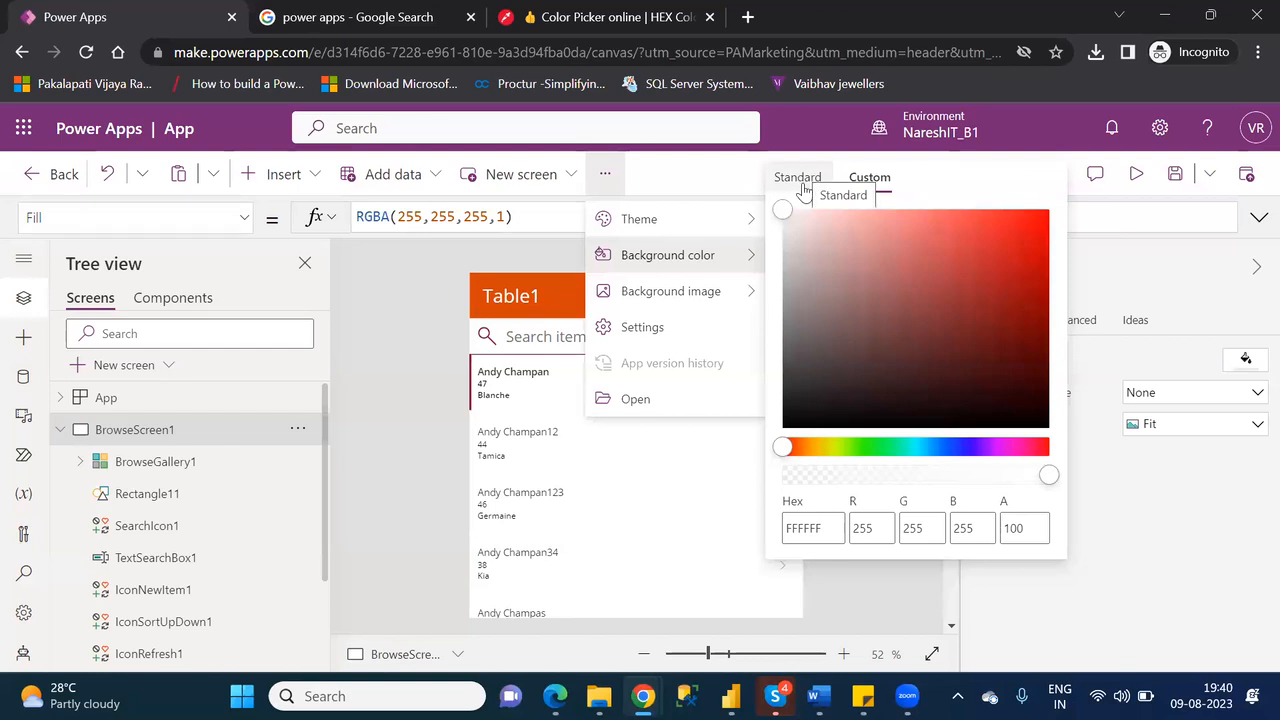
left_click(810, 250)
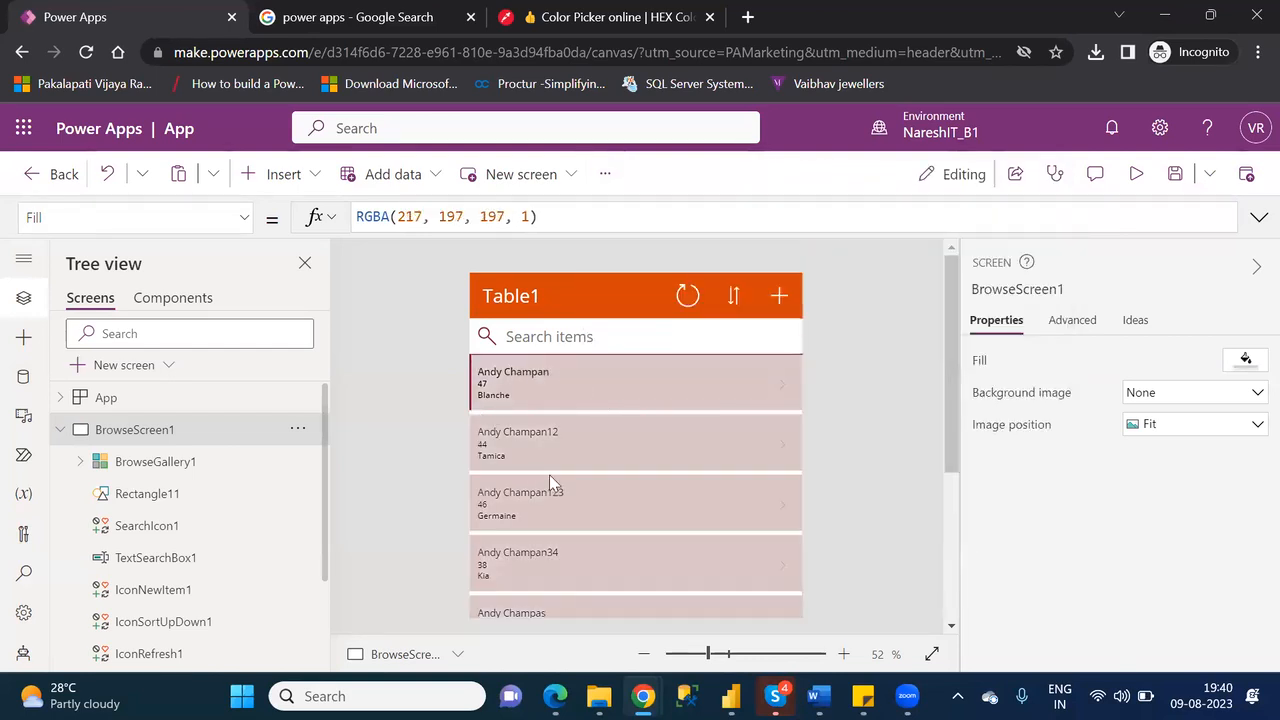
Review the theme, background color and background image options available for BrowseScreen1 without changing them
left_click(605, 180)
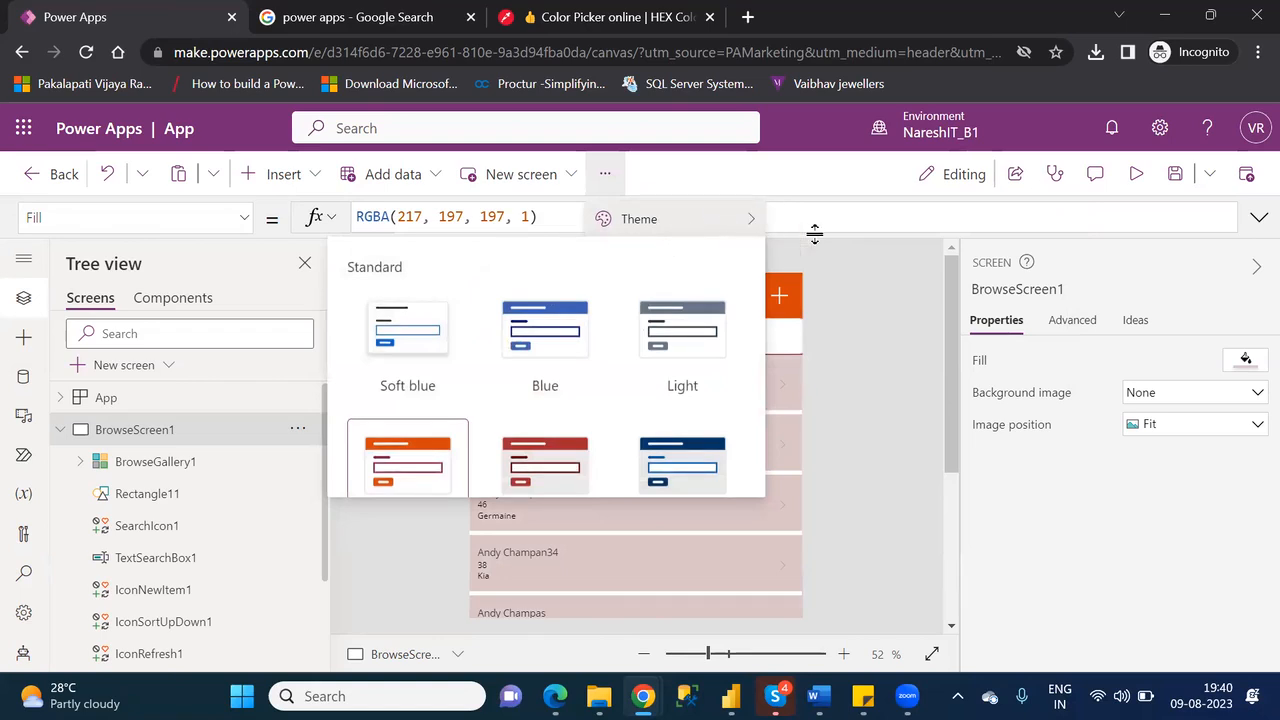
left_click(845, 285)
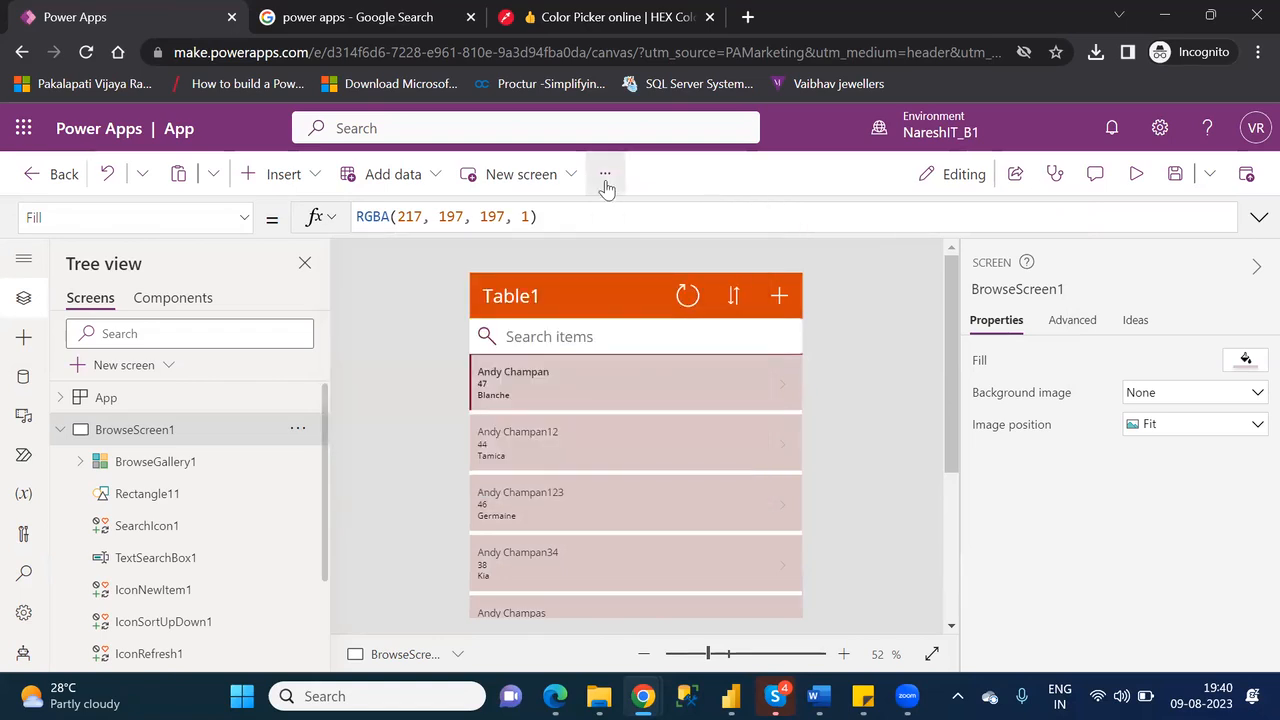
left_click(605, 175)
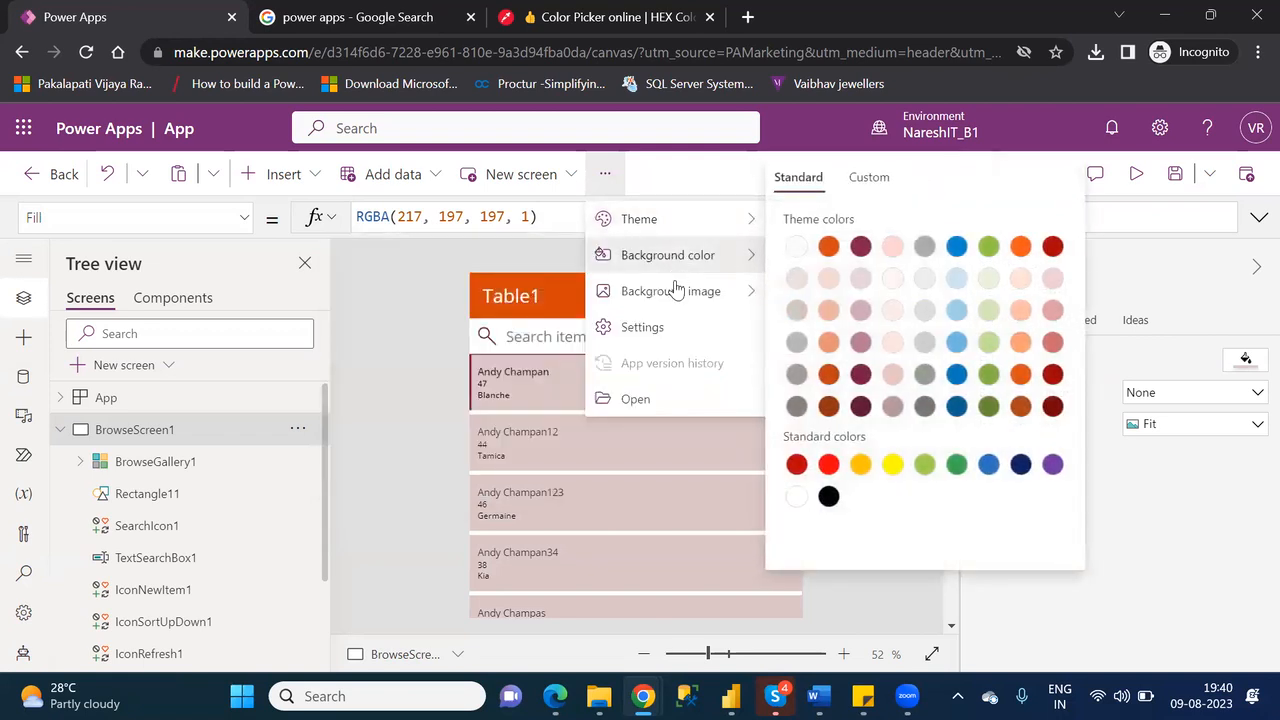
mouse_move(677, 300)
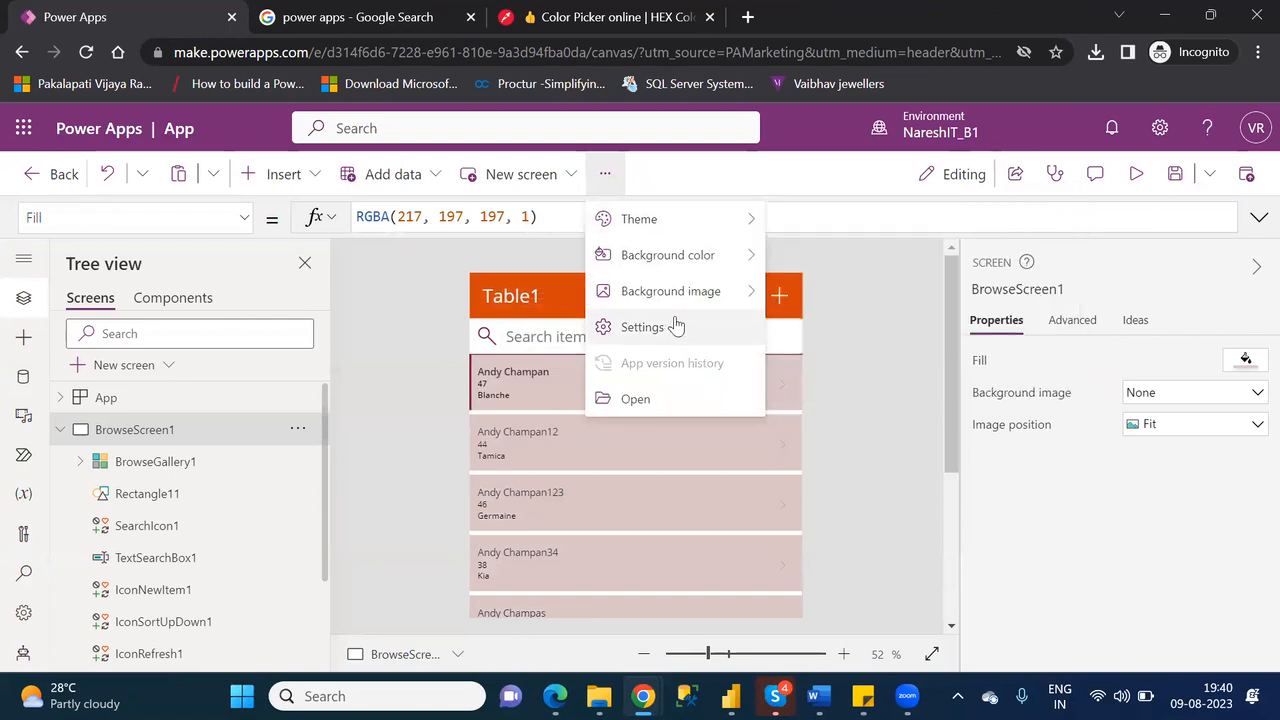
mouse_move(652, 243)
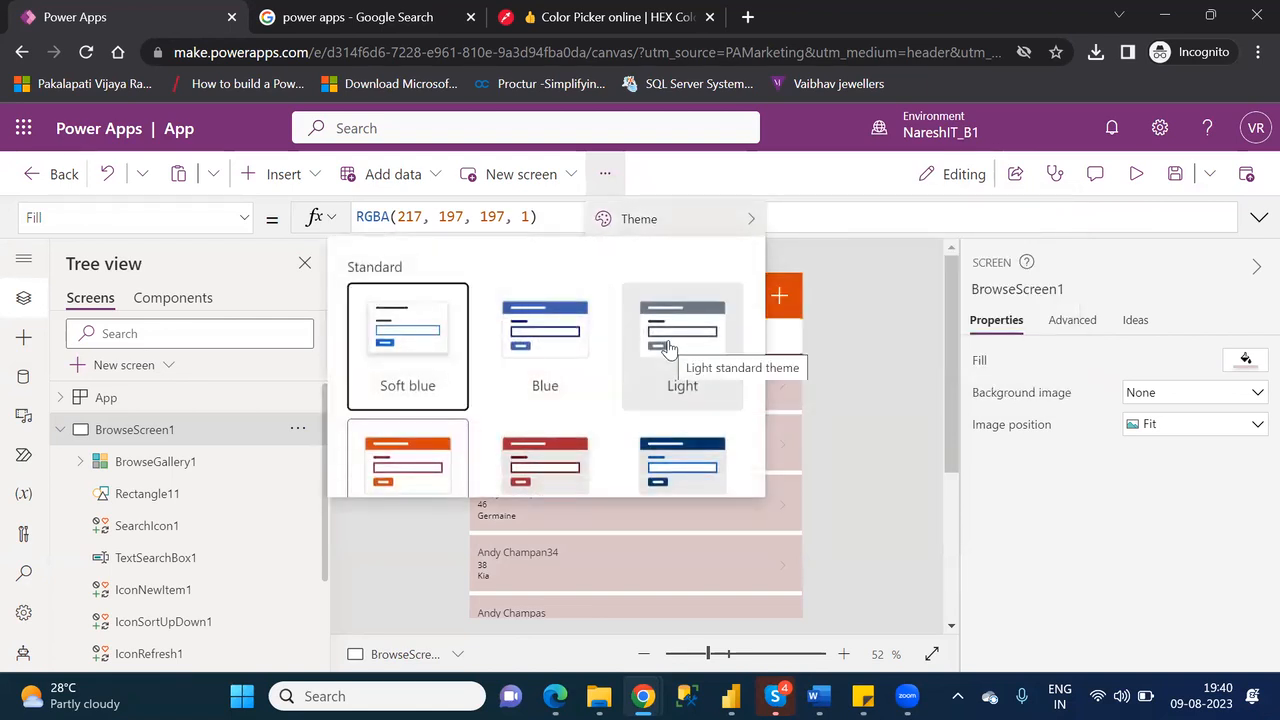
left_click(848, 291)
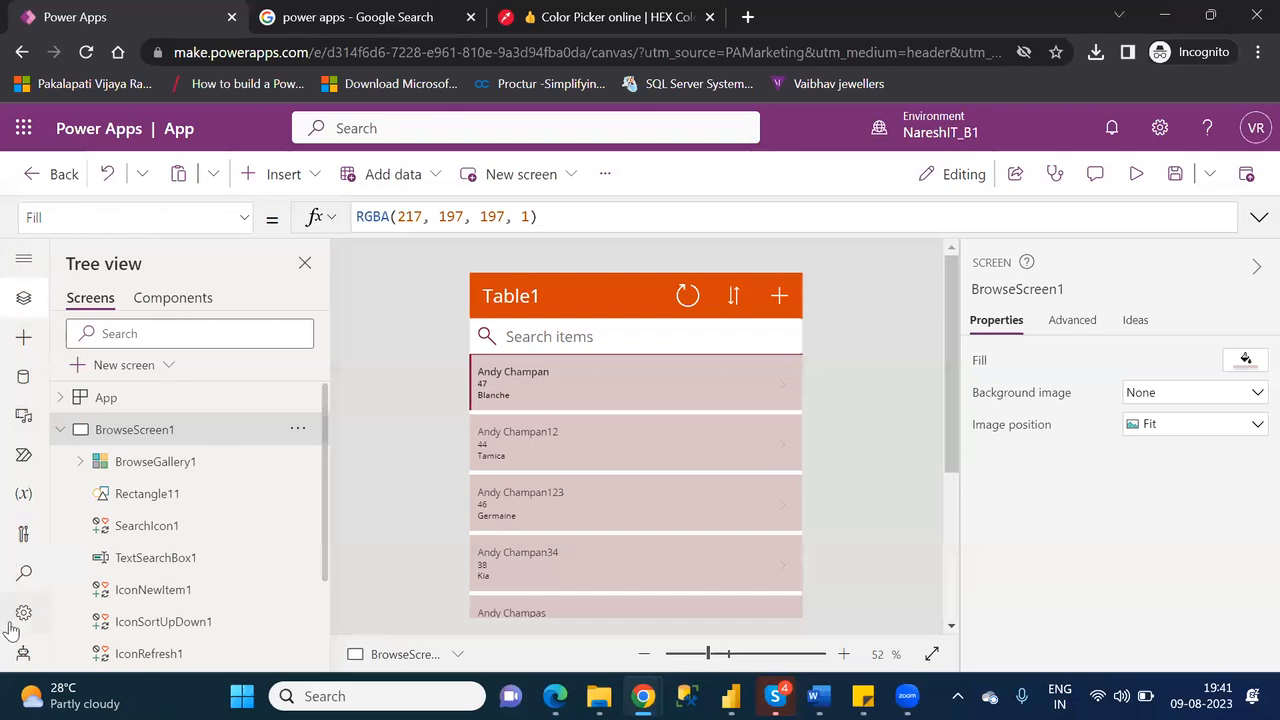
Review the labelled navigation items of the studio and the tree view's Components list, and return to Screens
left_click(30, 262)
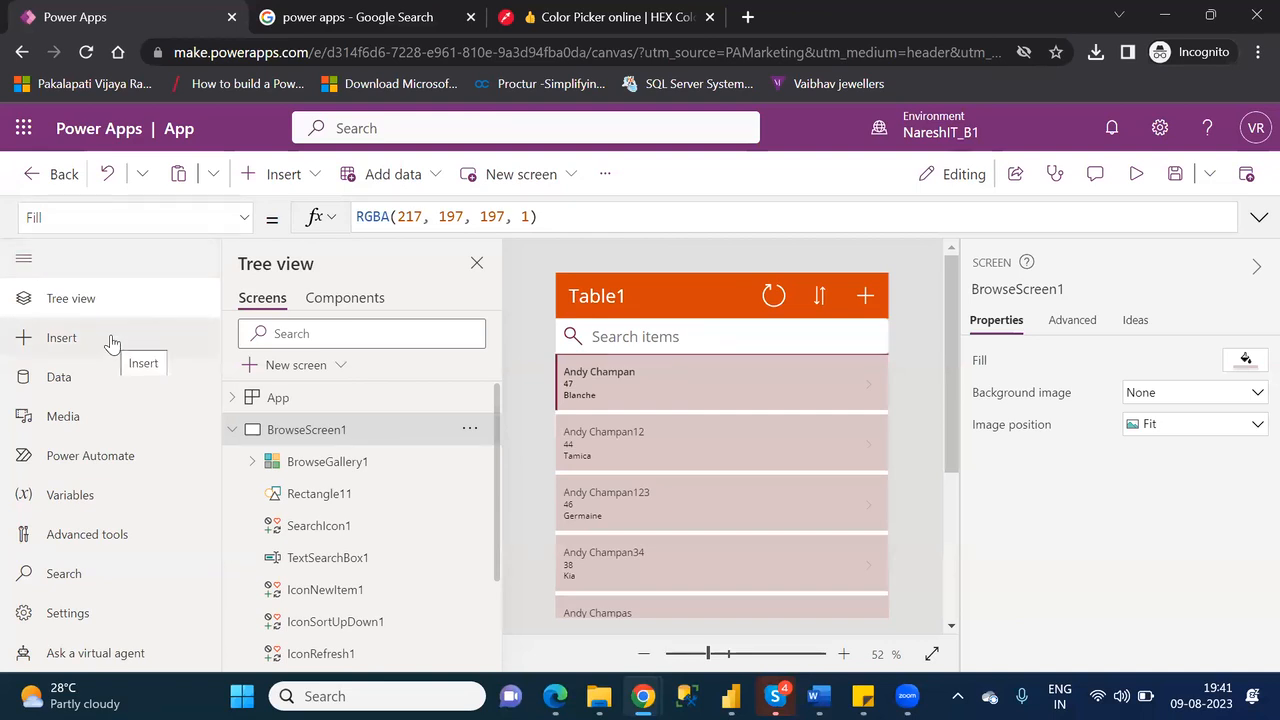
left_click(24, 263)
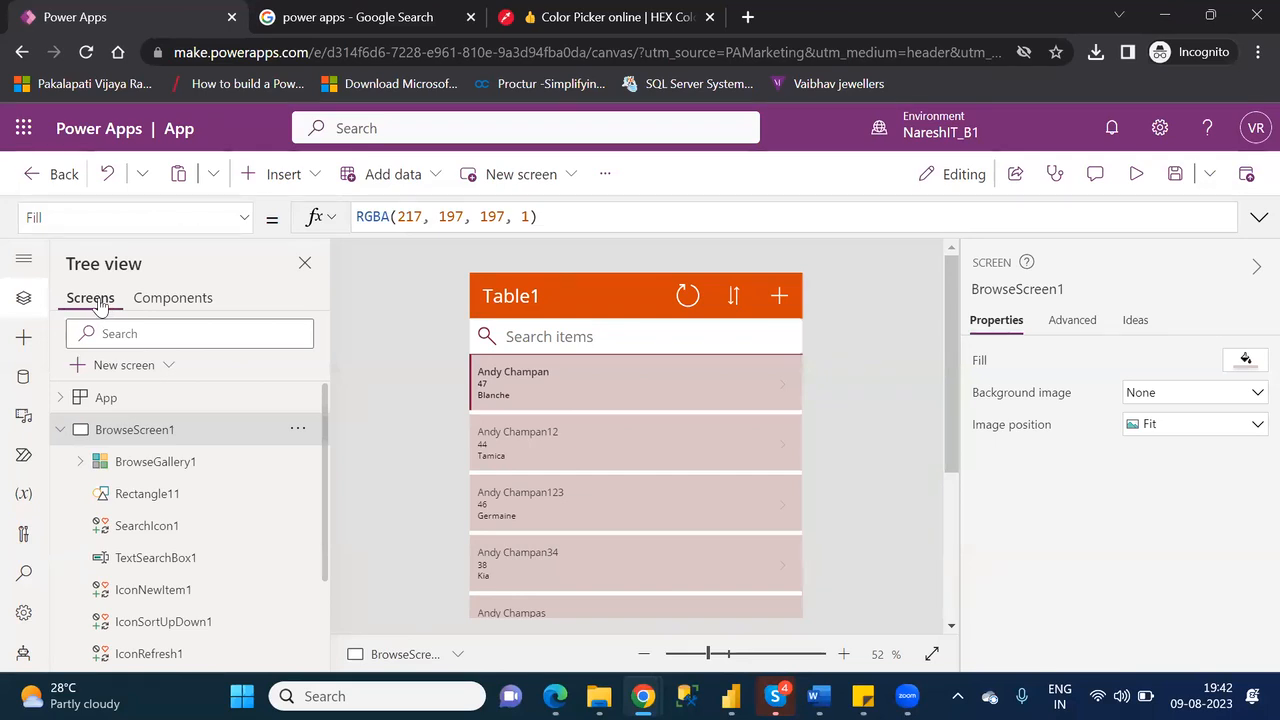
left_click(174, 305)
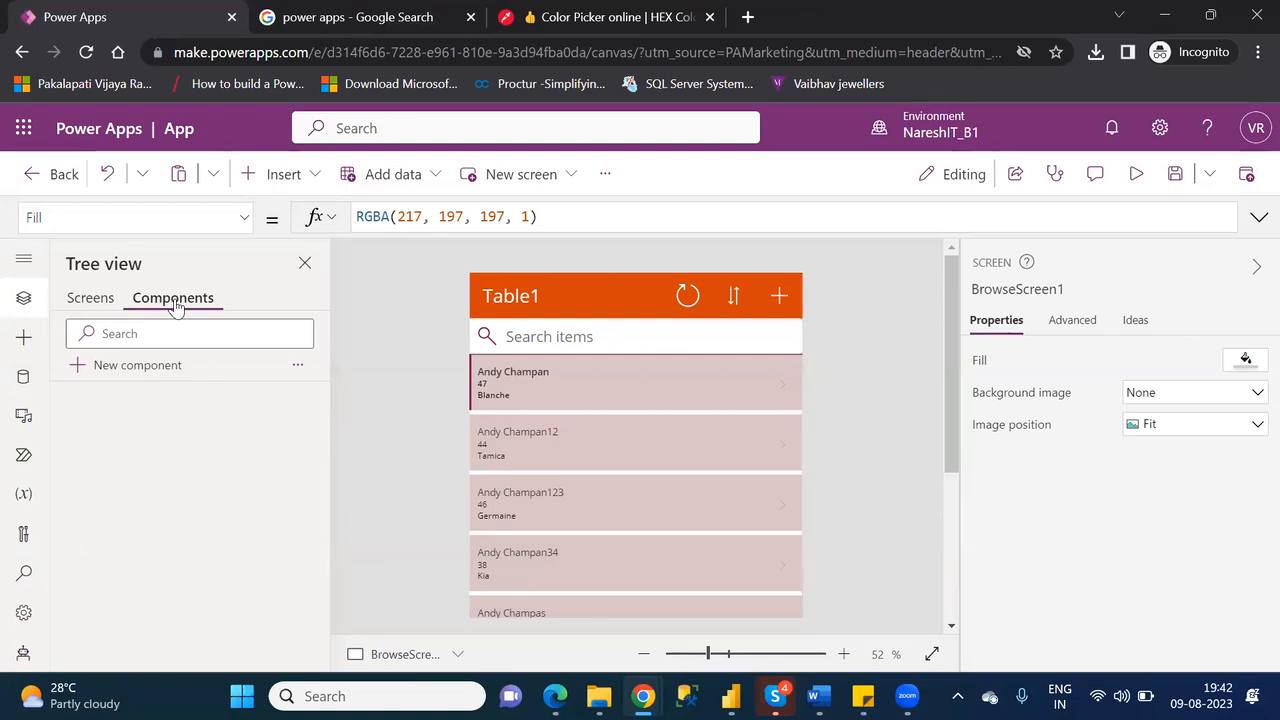
left_click(100, 306)
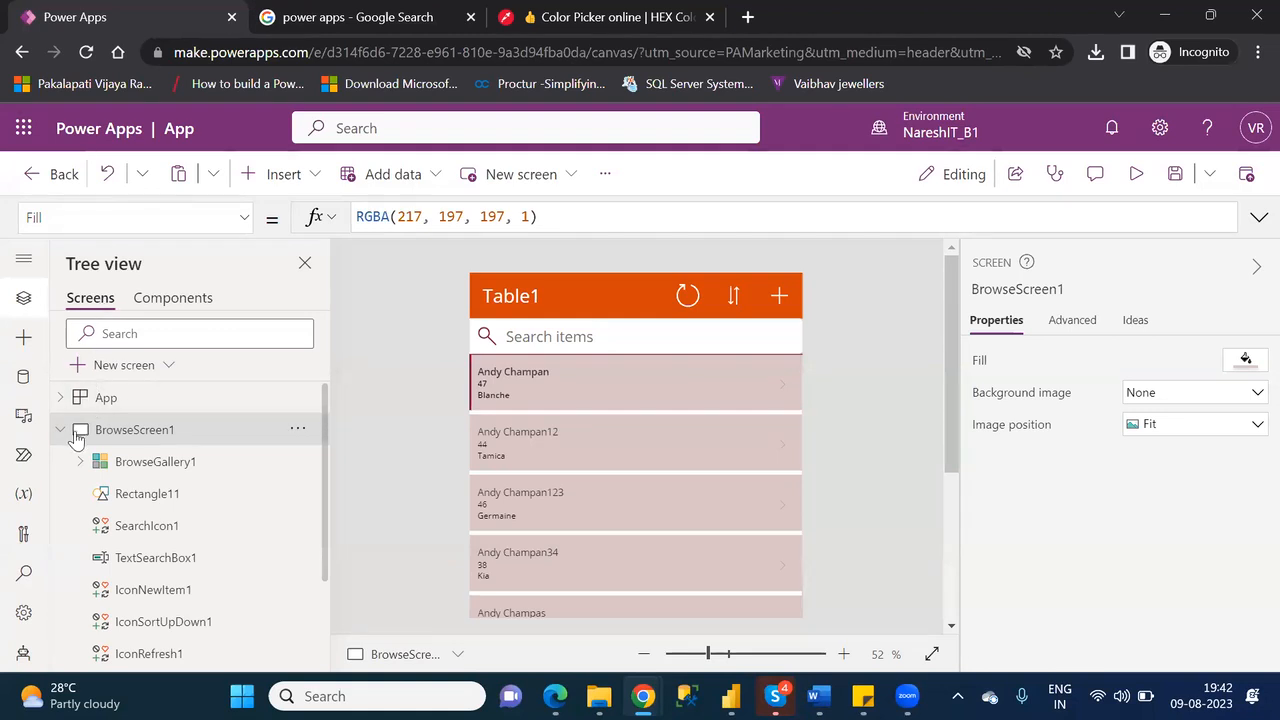
Collapse the controls of BrowseScreen1, view DetailScreen1, and add a new screen with the Blank layout
left_click(61, 430)
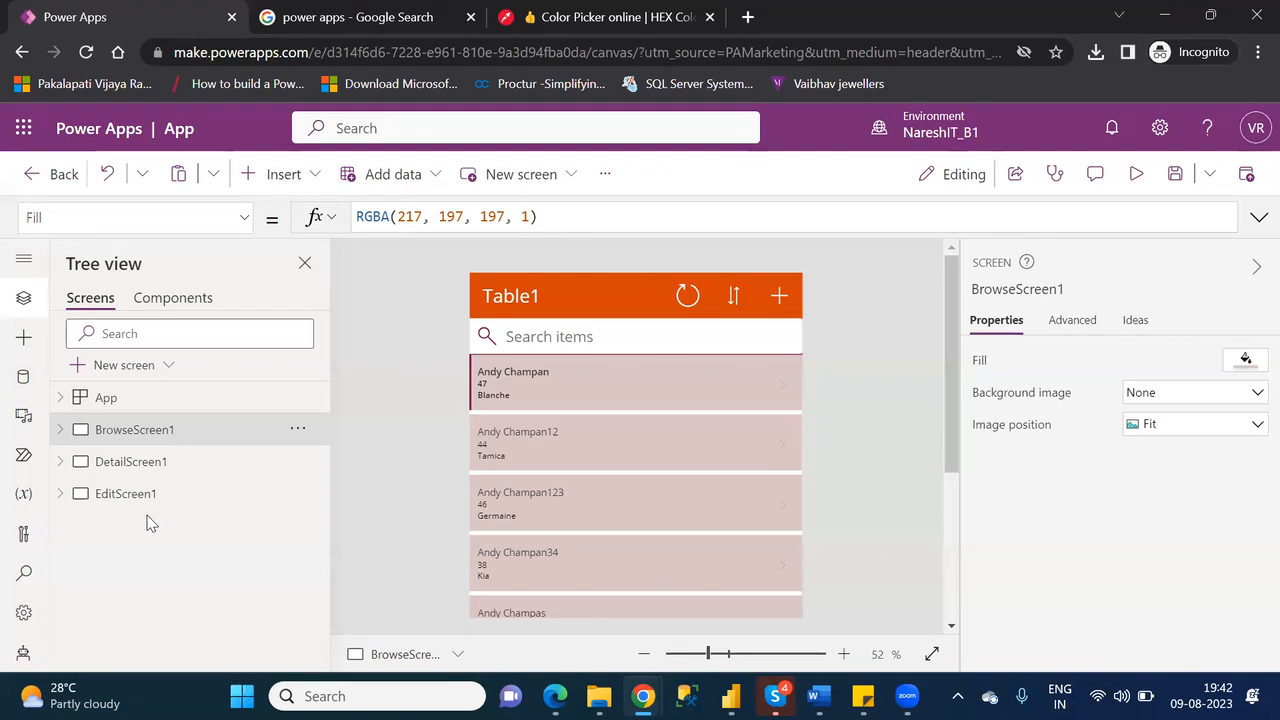
left_click(110, 462)
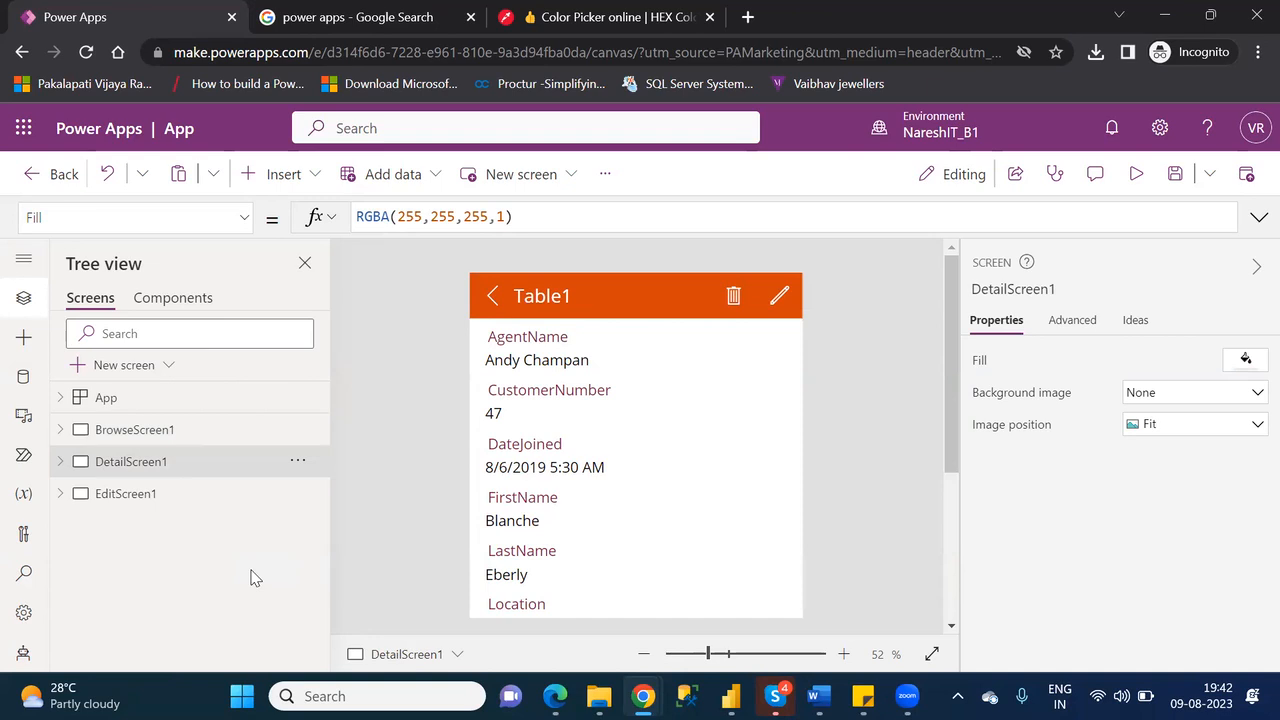
left_click(147, 368)
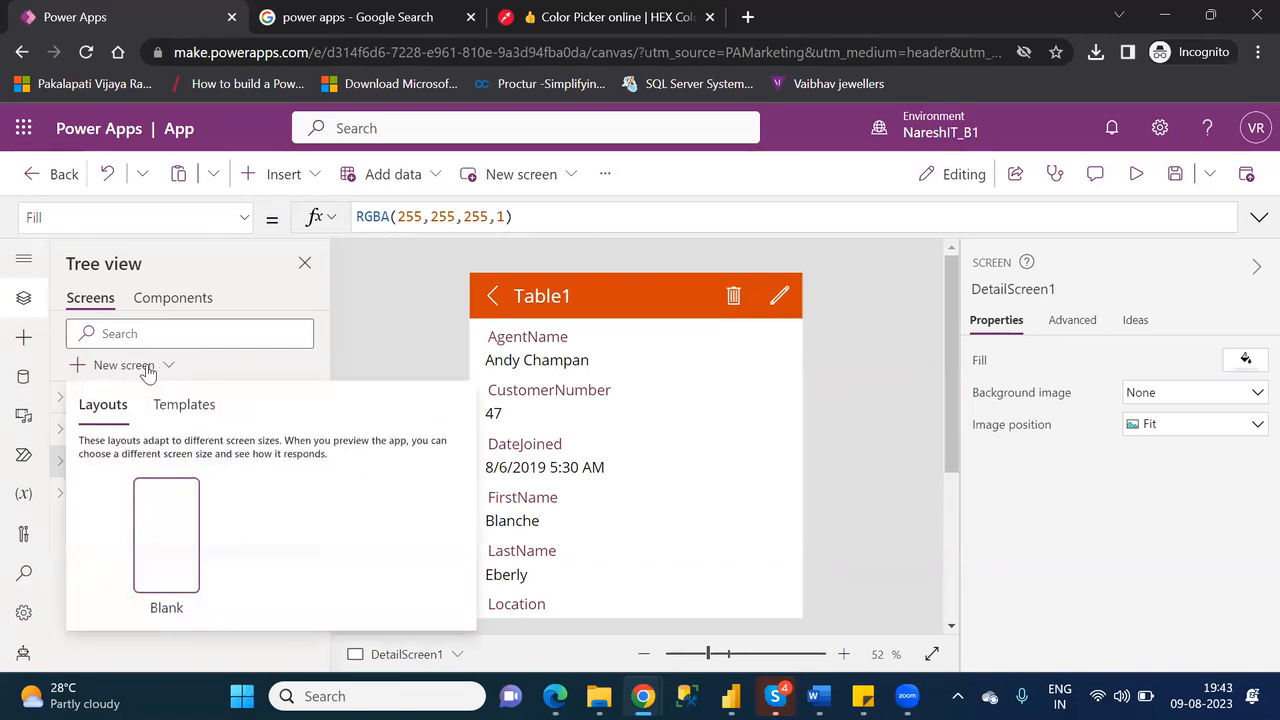
left_click(212, 567)
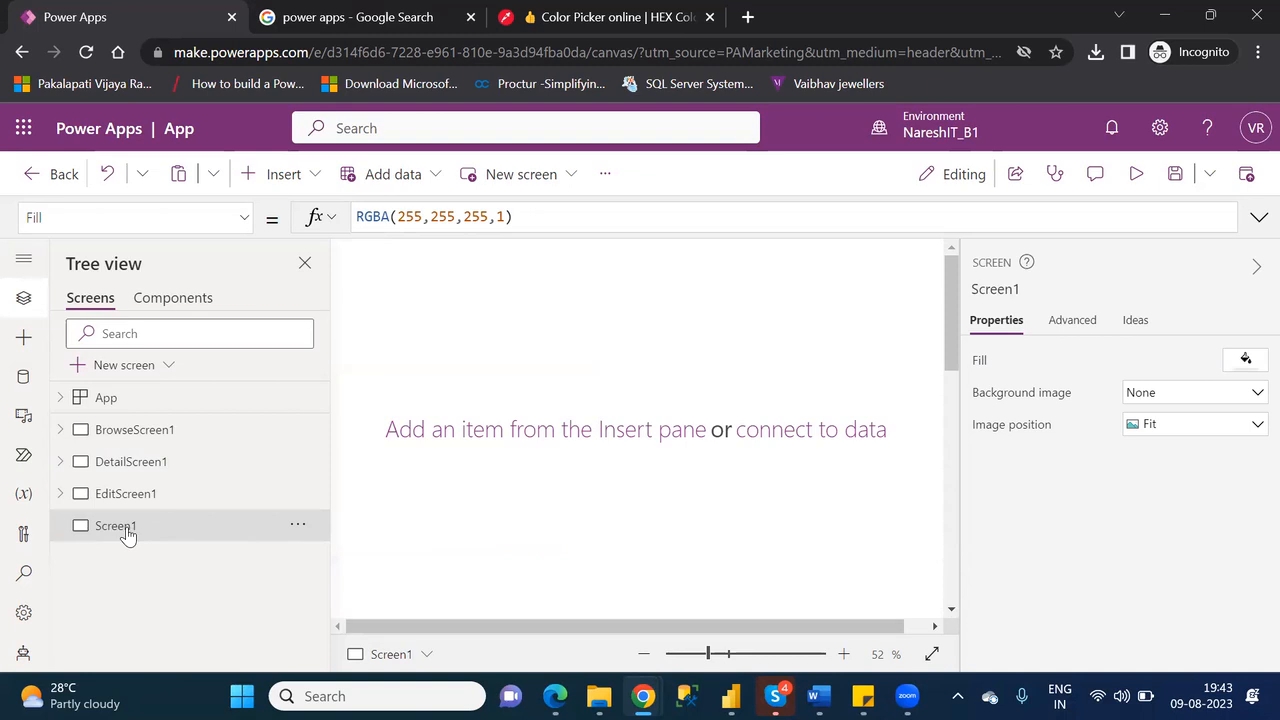
Review the move, duplicate, delete, rename and comment options of Screen1 and its editable name without changing anything
left_click(298, 527)
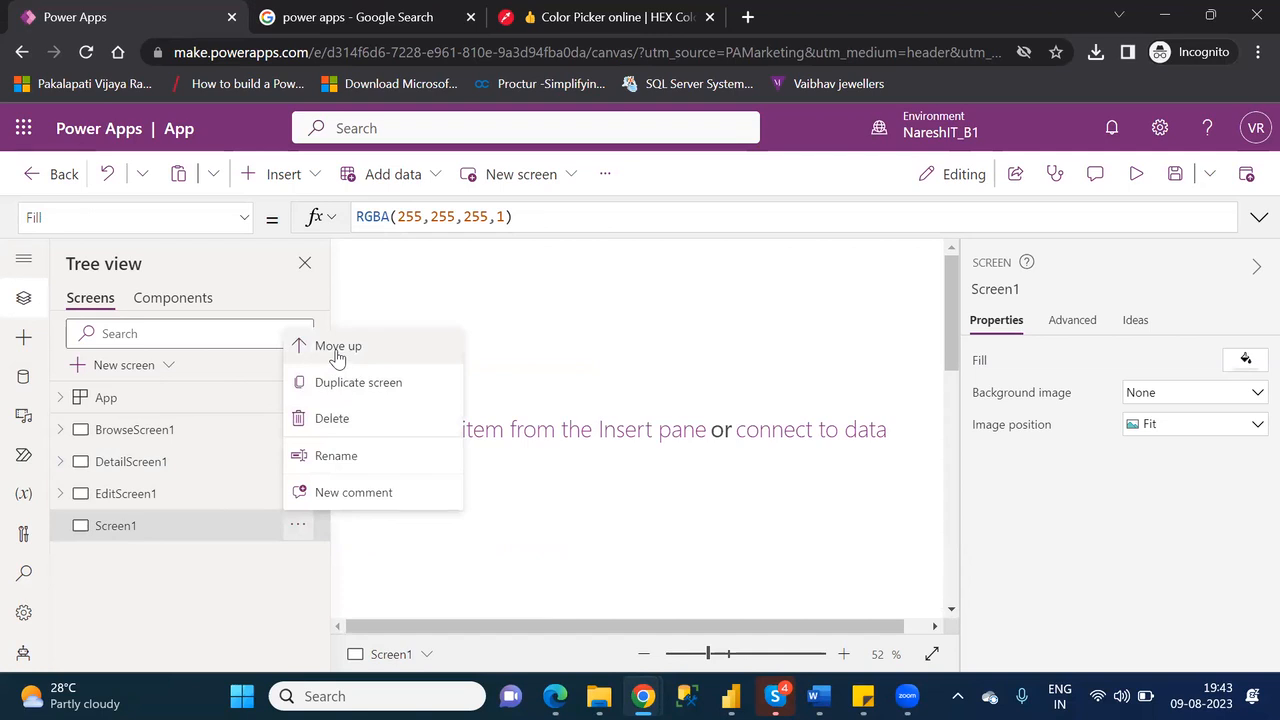
left_click(233, 563)
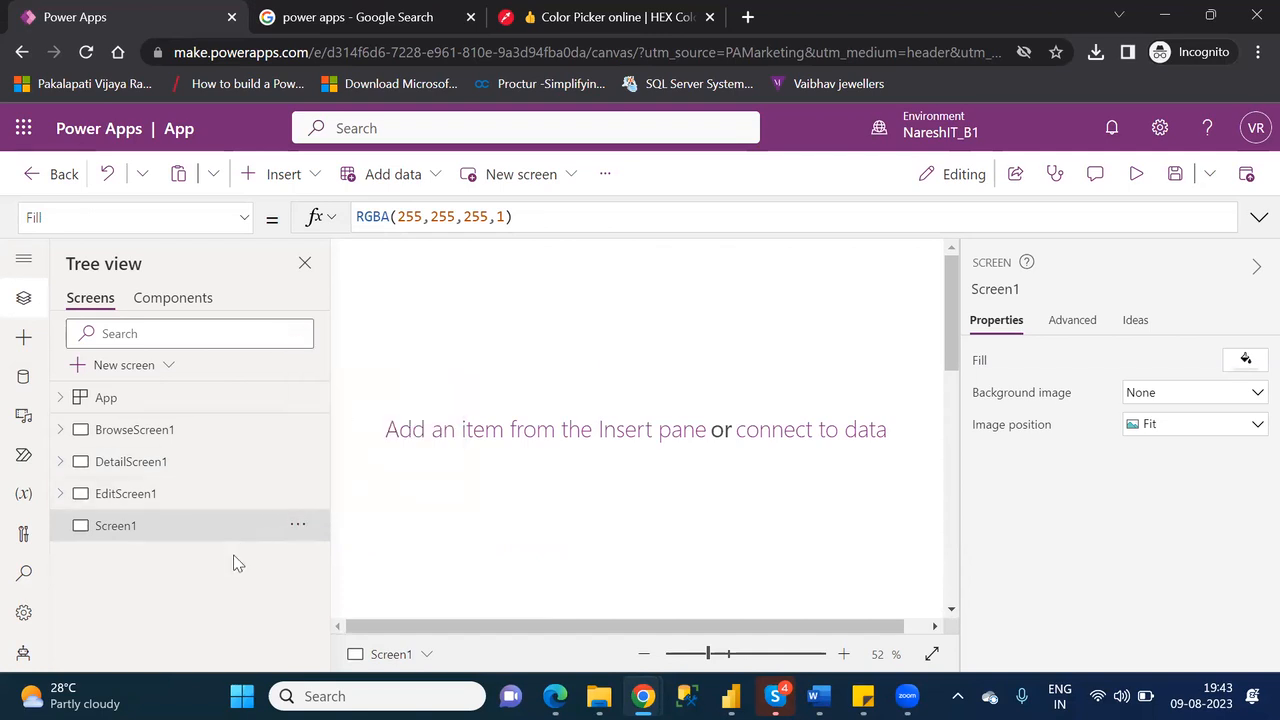
double_click(123, 530)
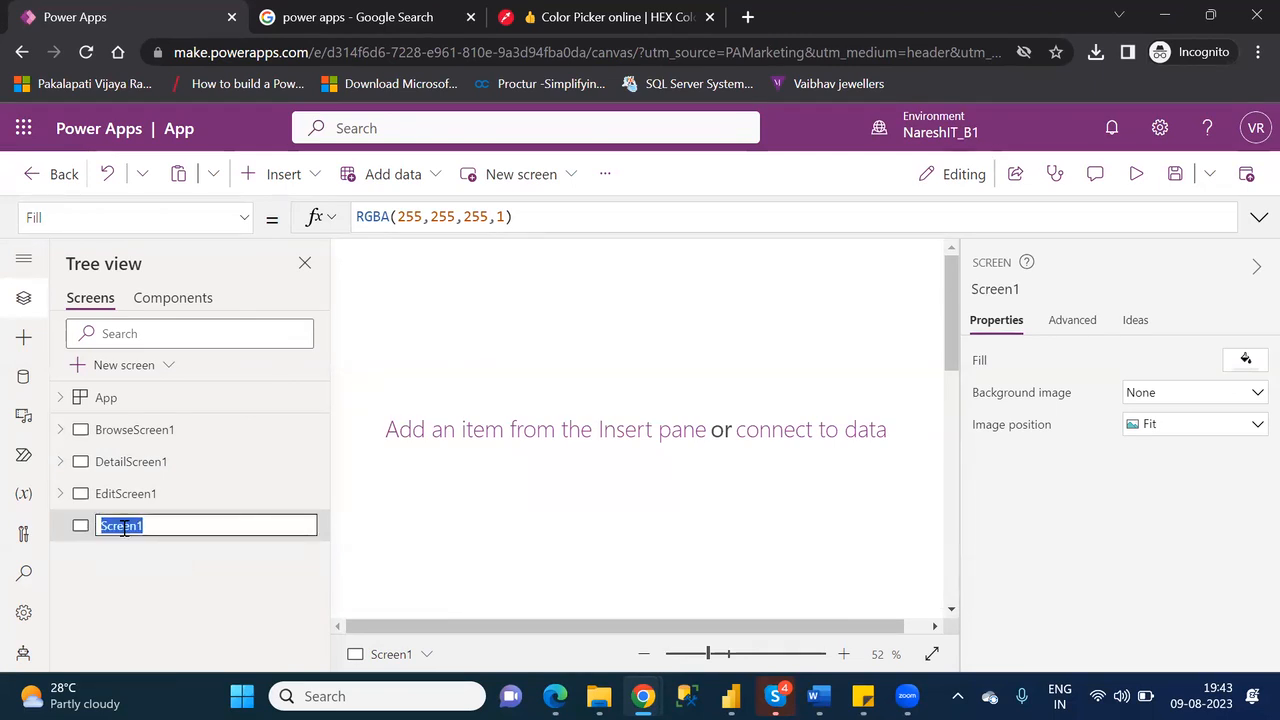
left_click(196, 562)
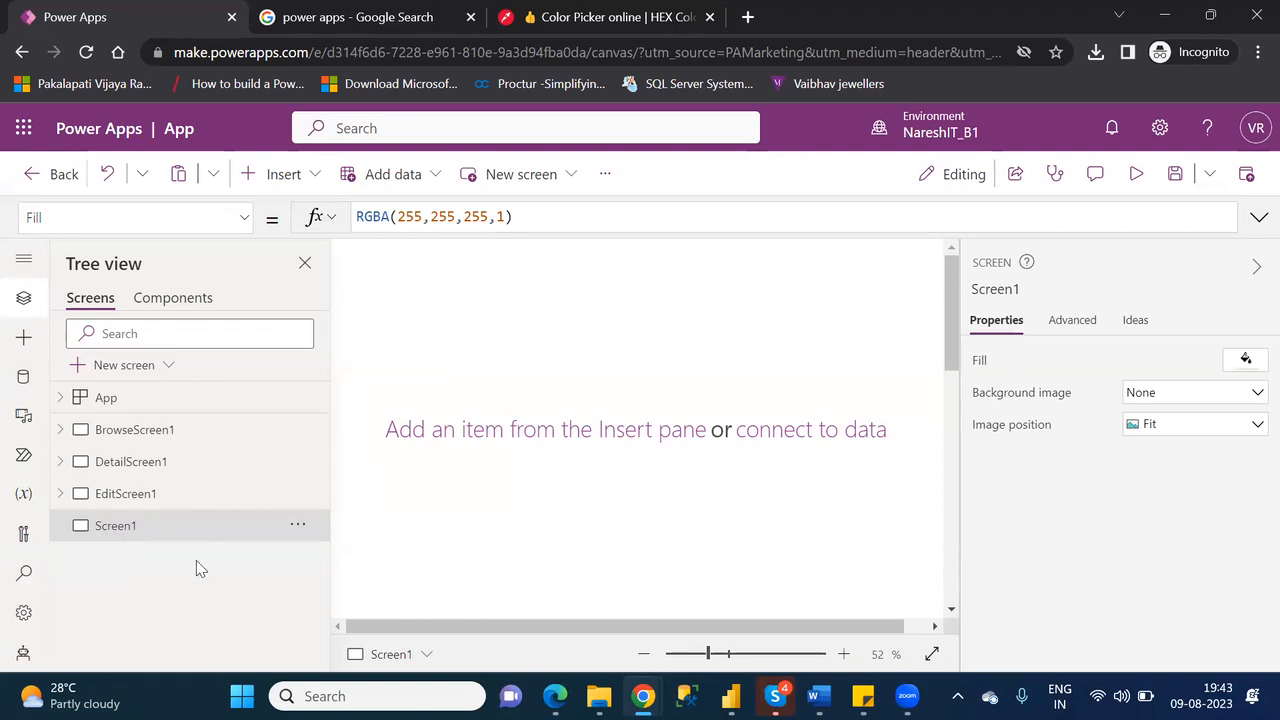
left_click(298, 527)
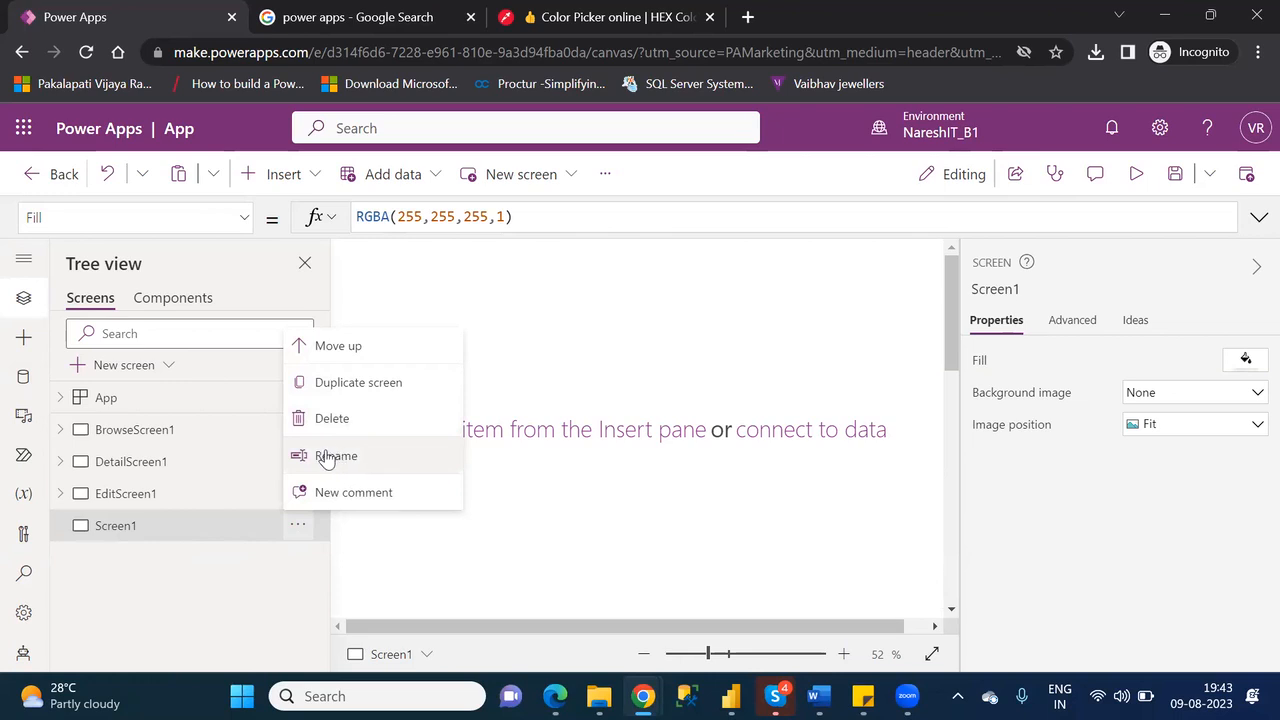
left_click(216, 592)
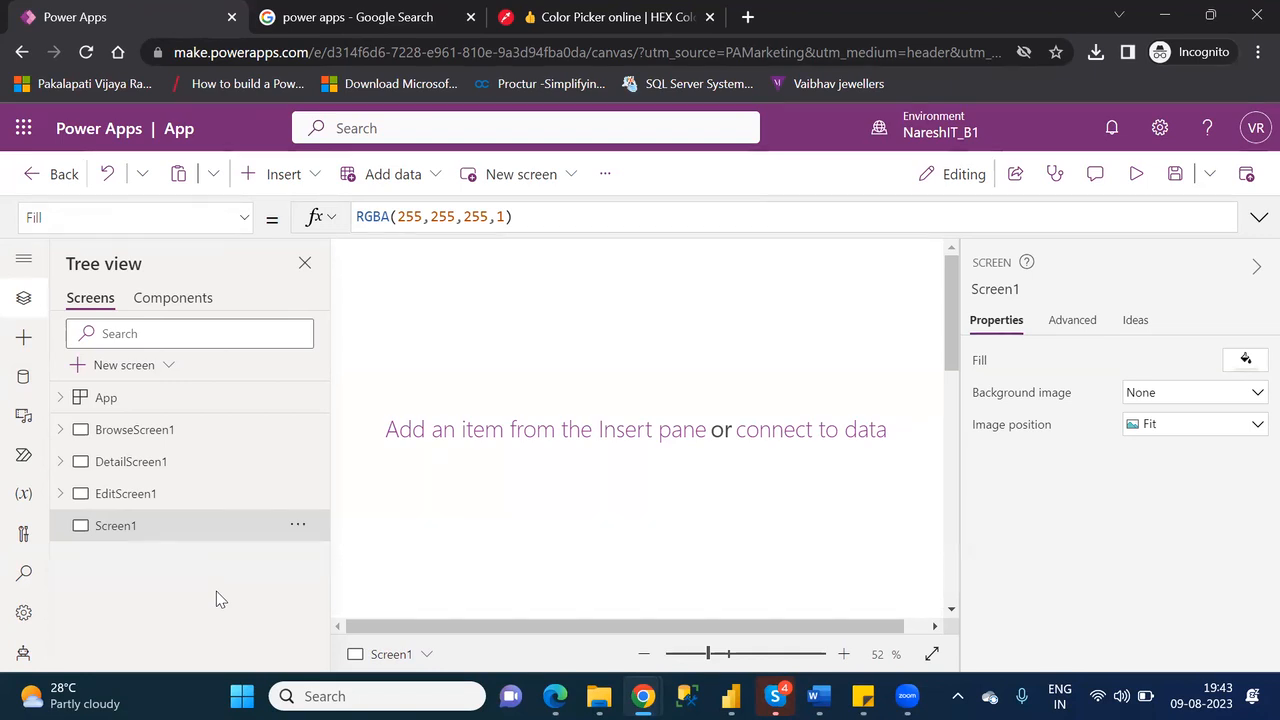
double_click(146, 537)
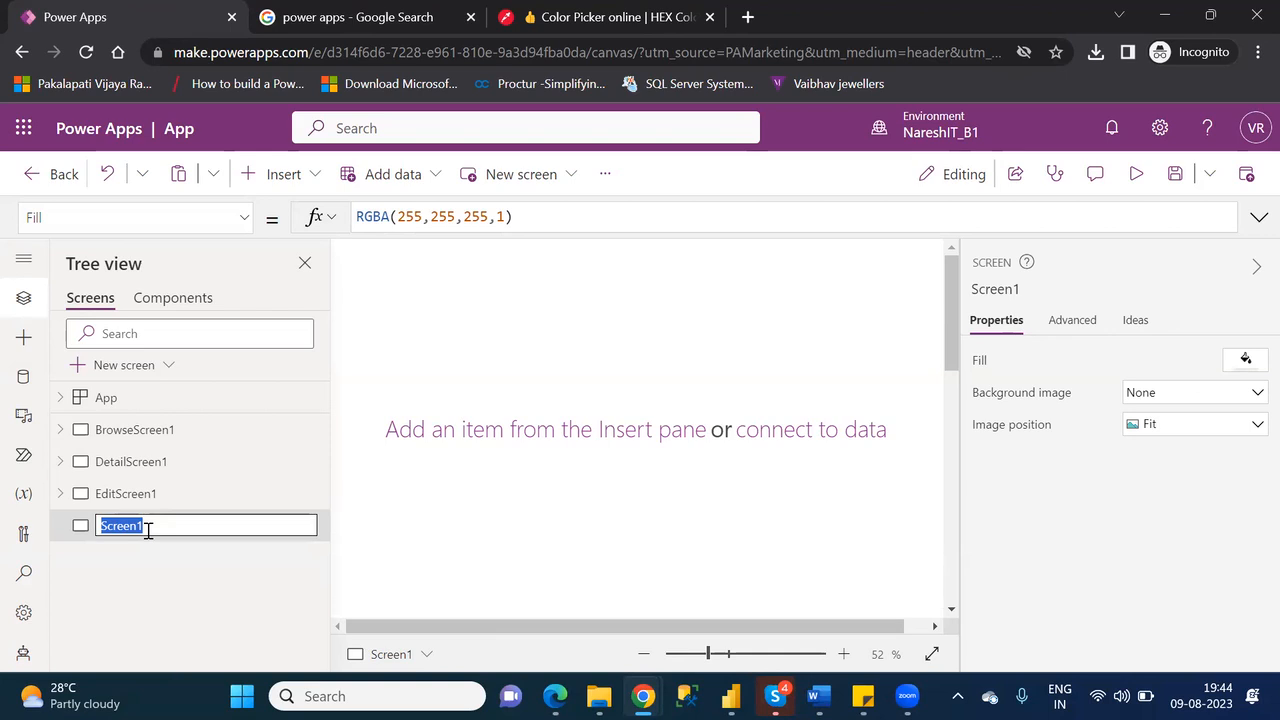
left_click(306, 580)
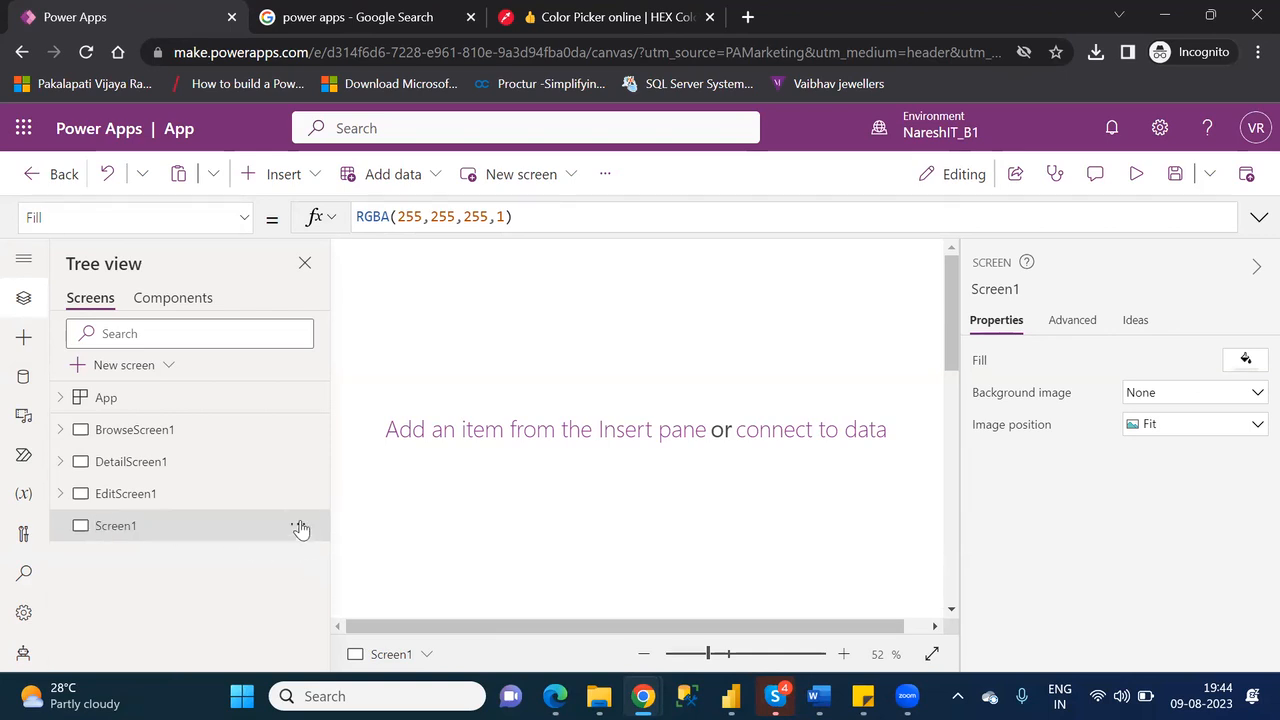
left_click(298, 526)
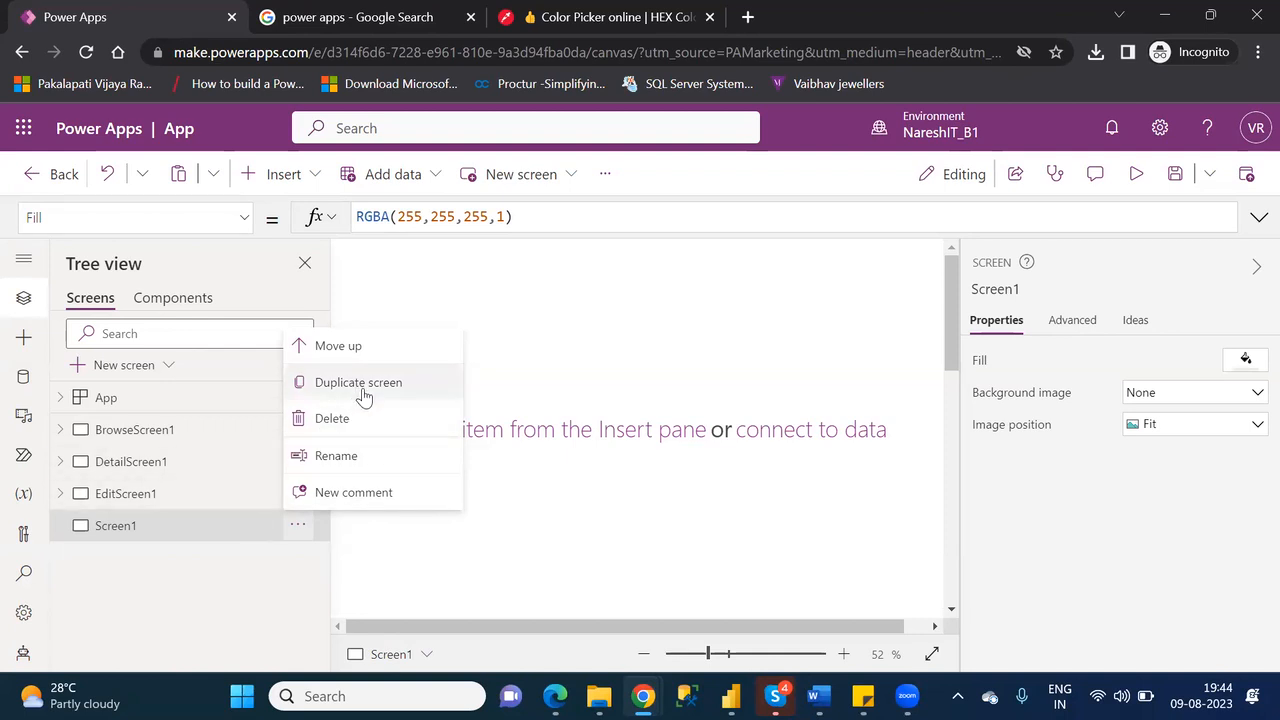
left_click(252, 595)
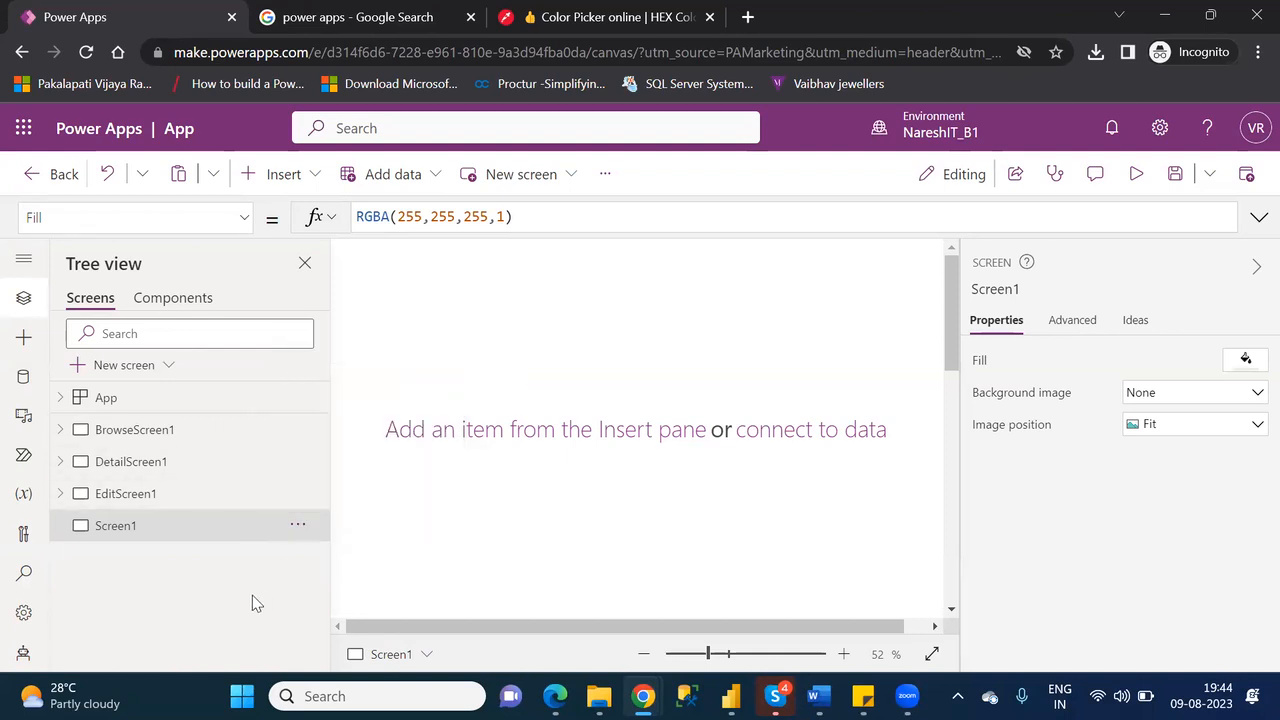
Examine the options available for EditScreen1 and the controls nested under it
left_click(143, 503)
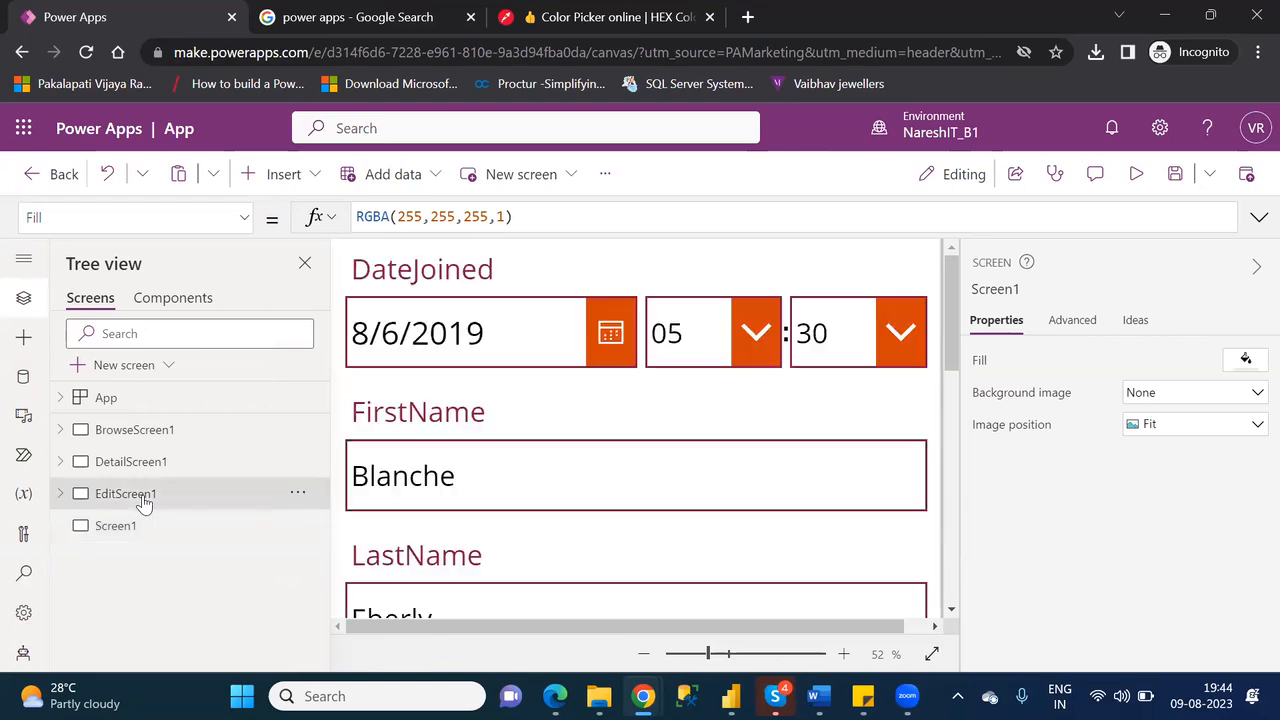
left_click(297, 495)
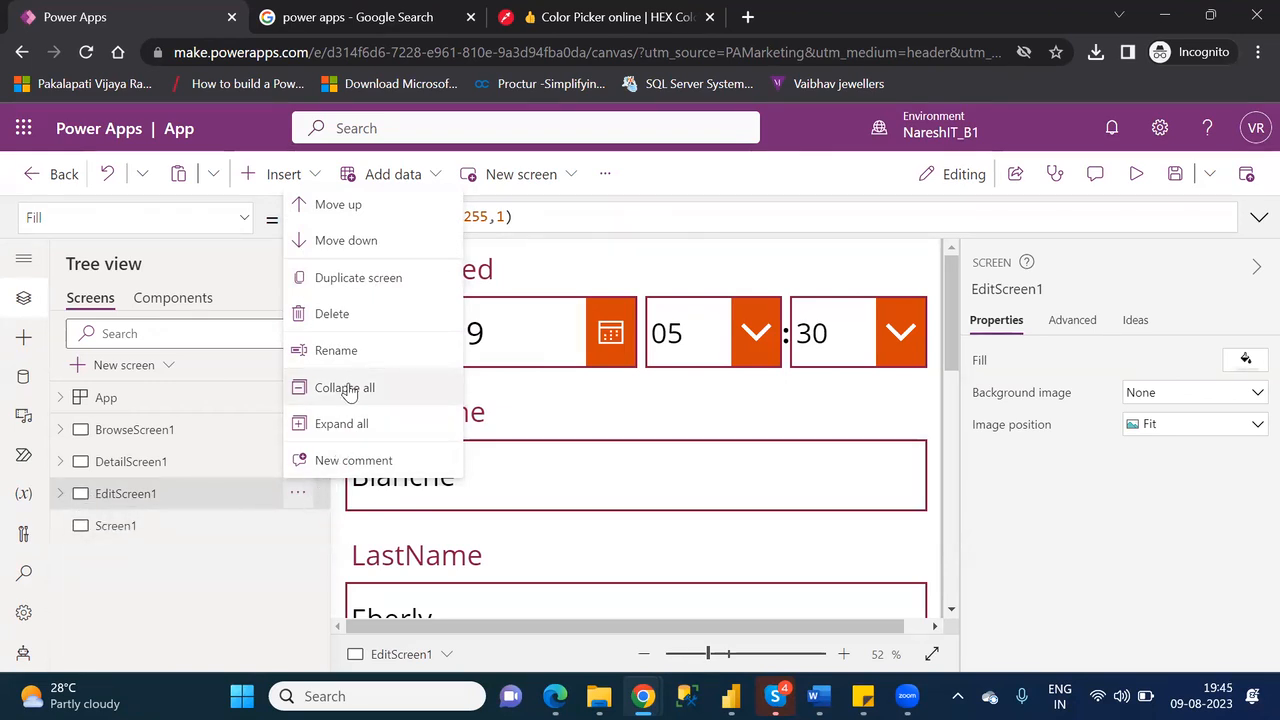
left_click(170, 589)
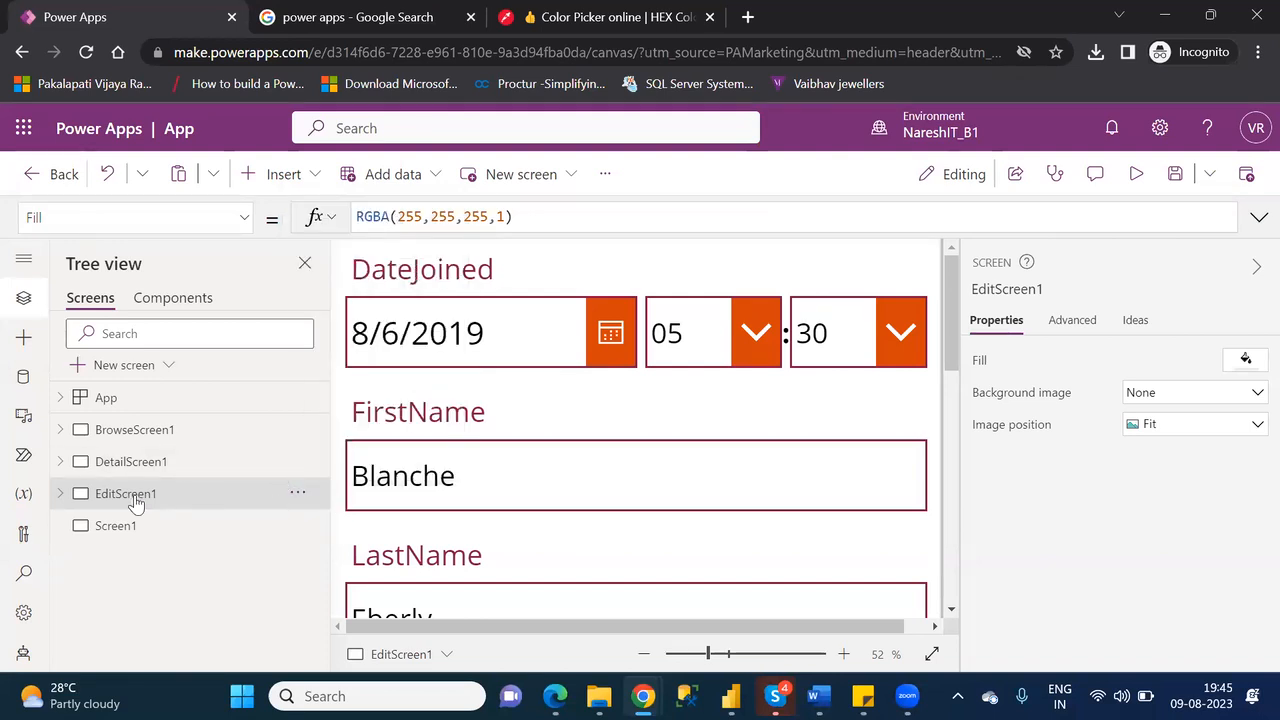
left_click(60, 492)
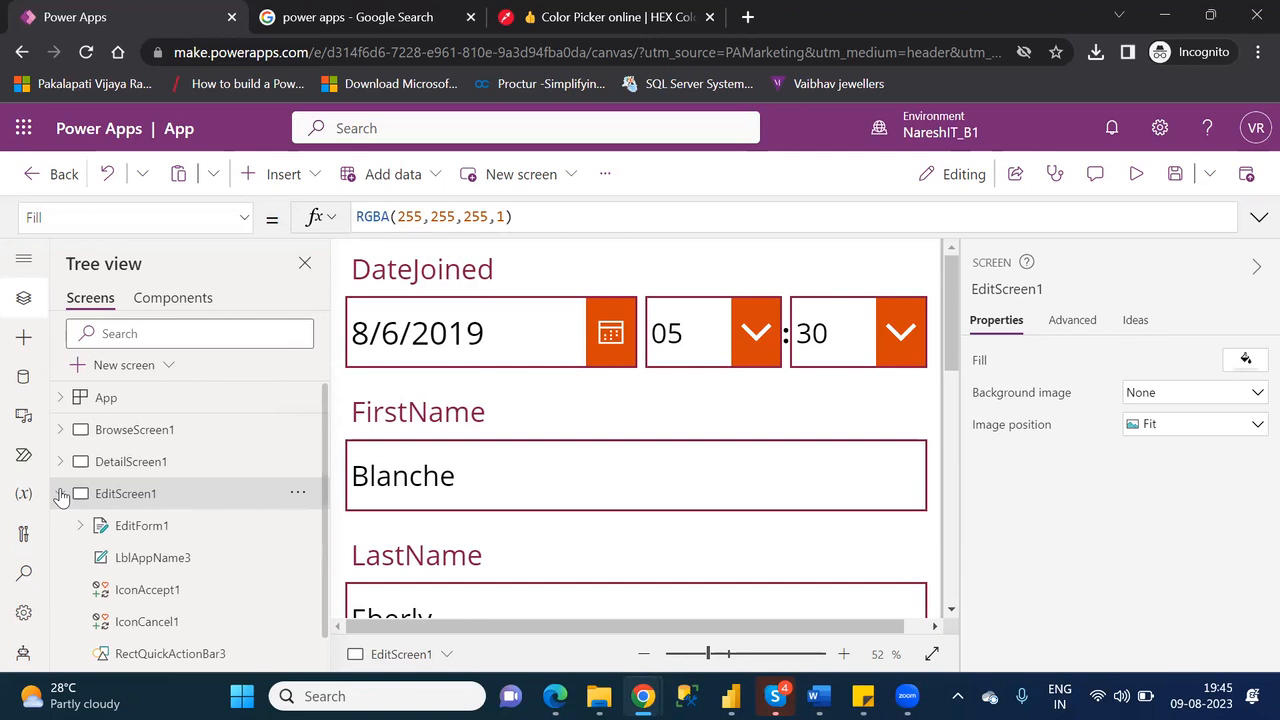
left_click(60, 494)
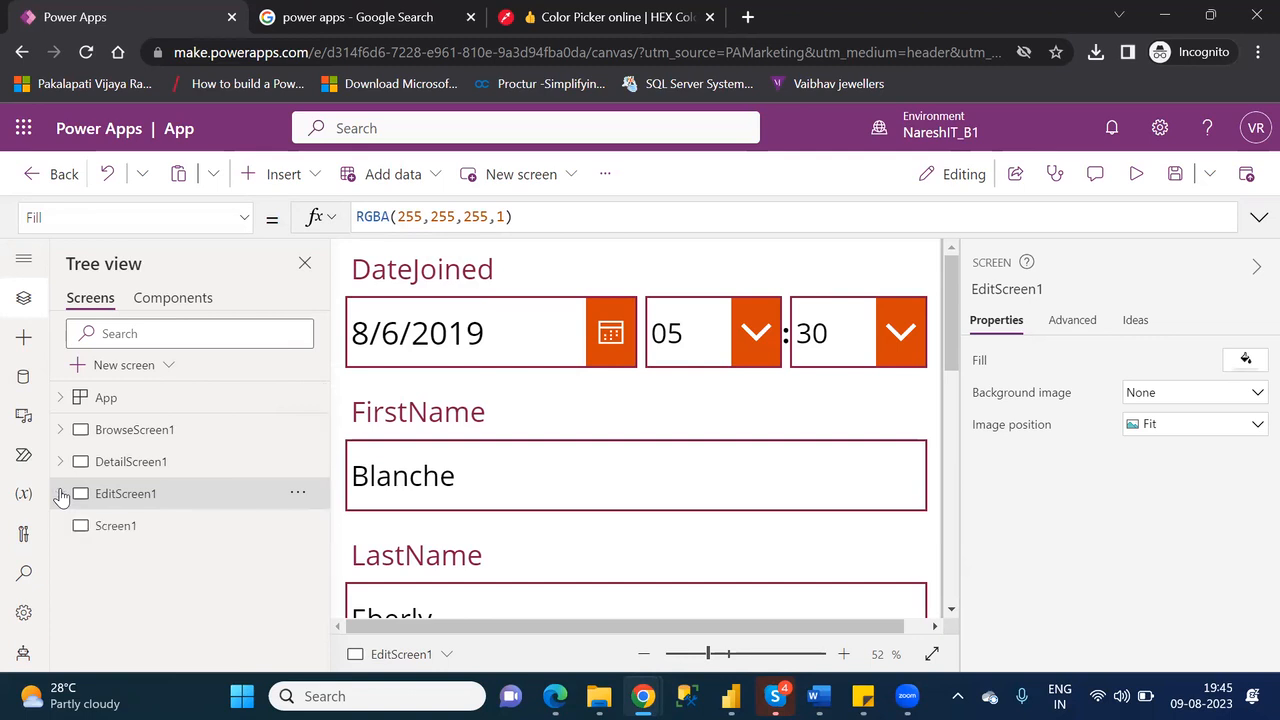
Select Screen1 and view the controls offered for insertion in both places of the studio
left_click(141, 533)
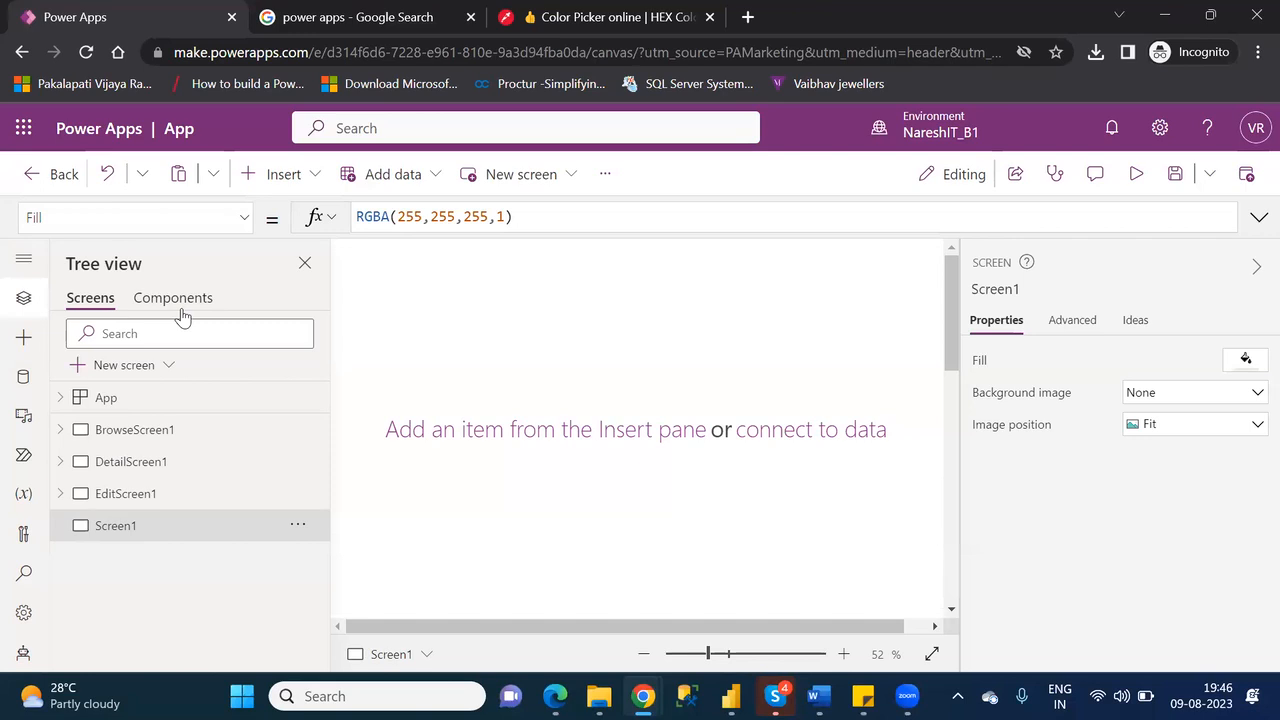
left_click(27, 343)
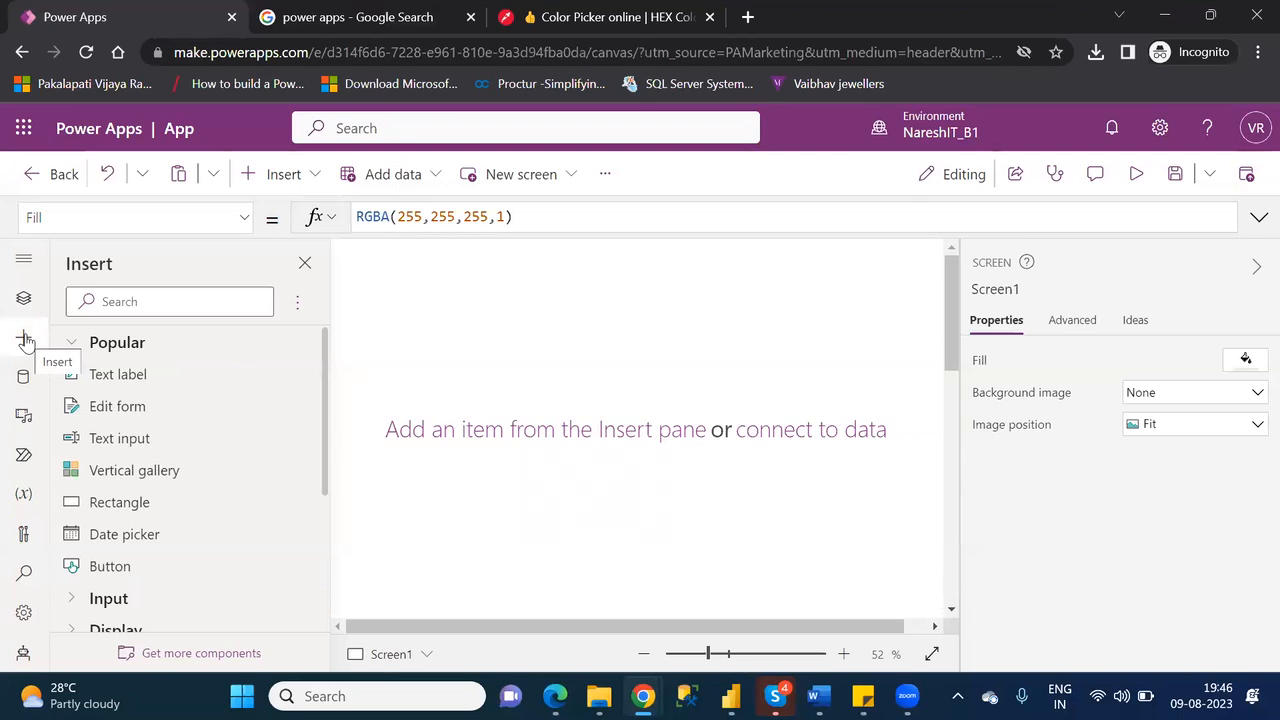
left_click(300, 185)
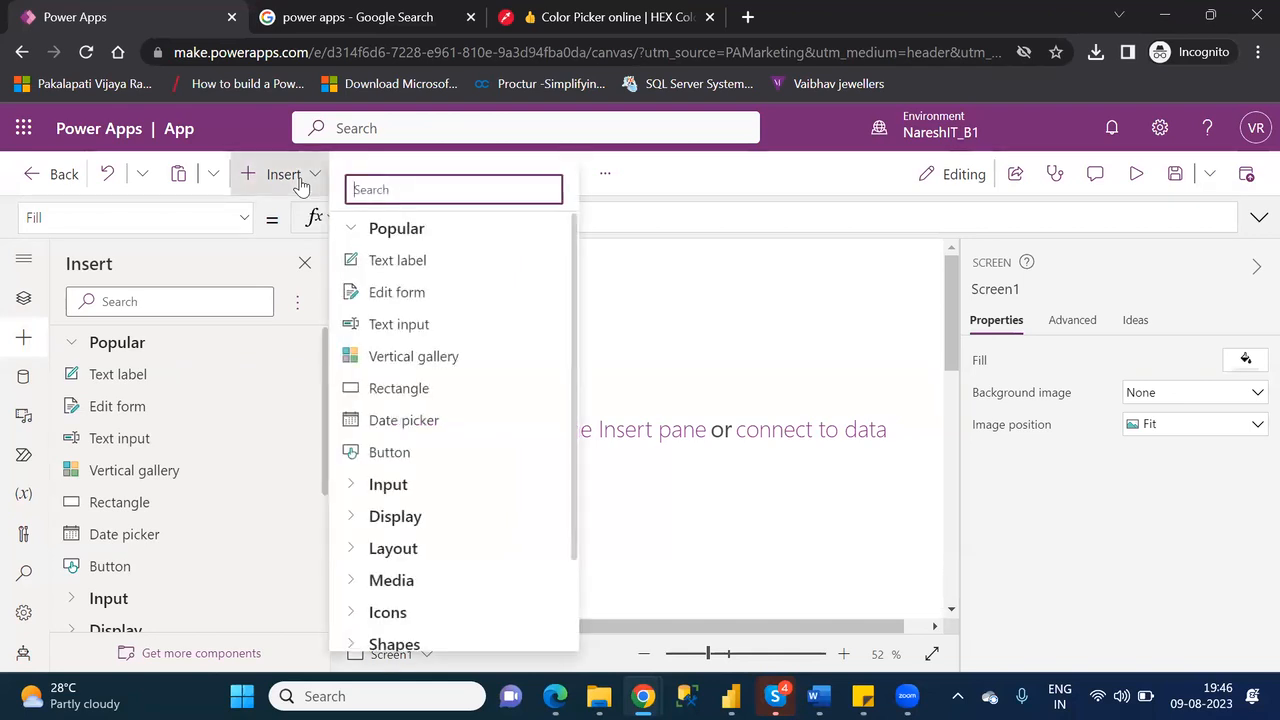
Return to the tree view and delete Screen1 from the app
left_click(24, 303)
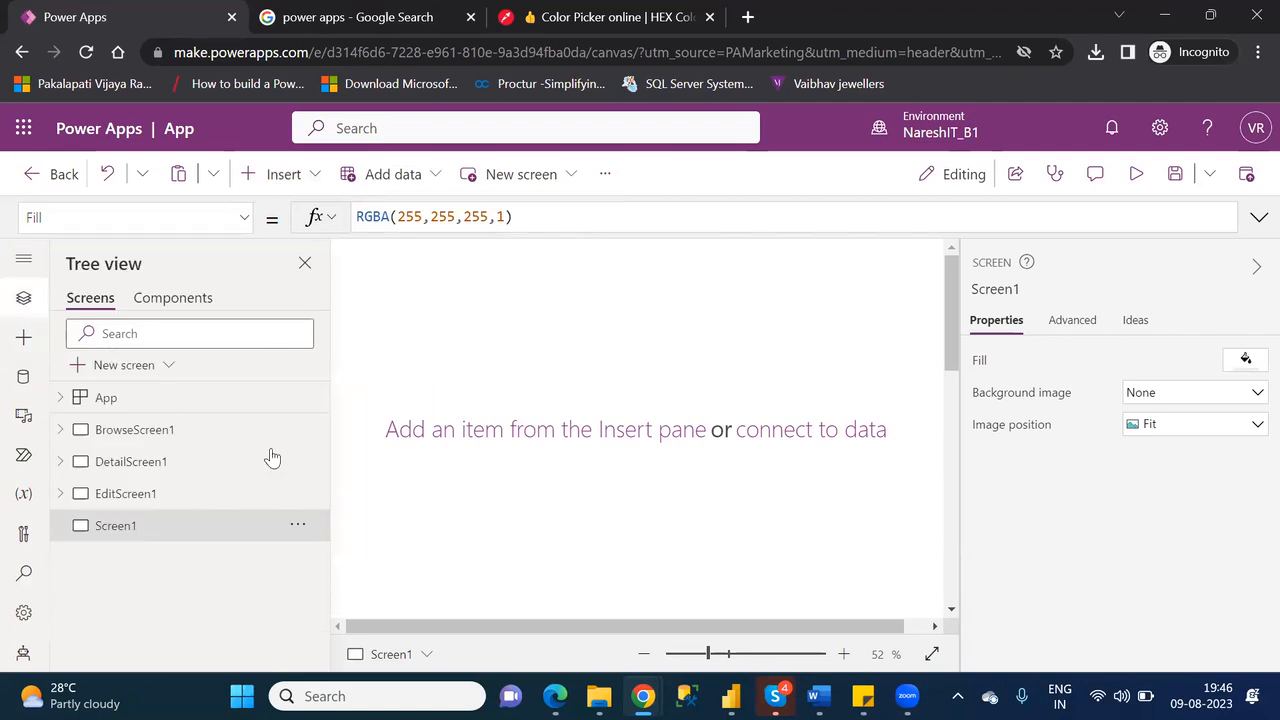
left_click(299, 528)
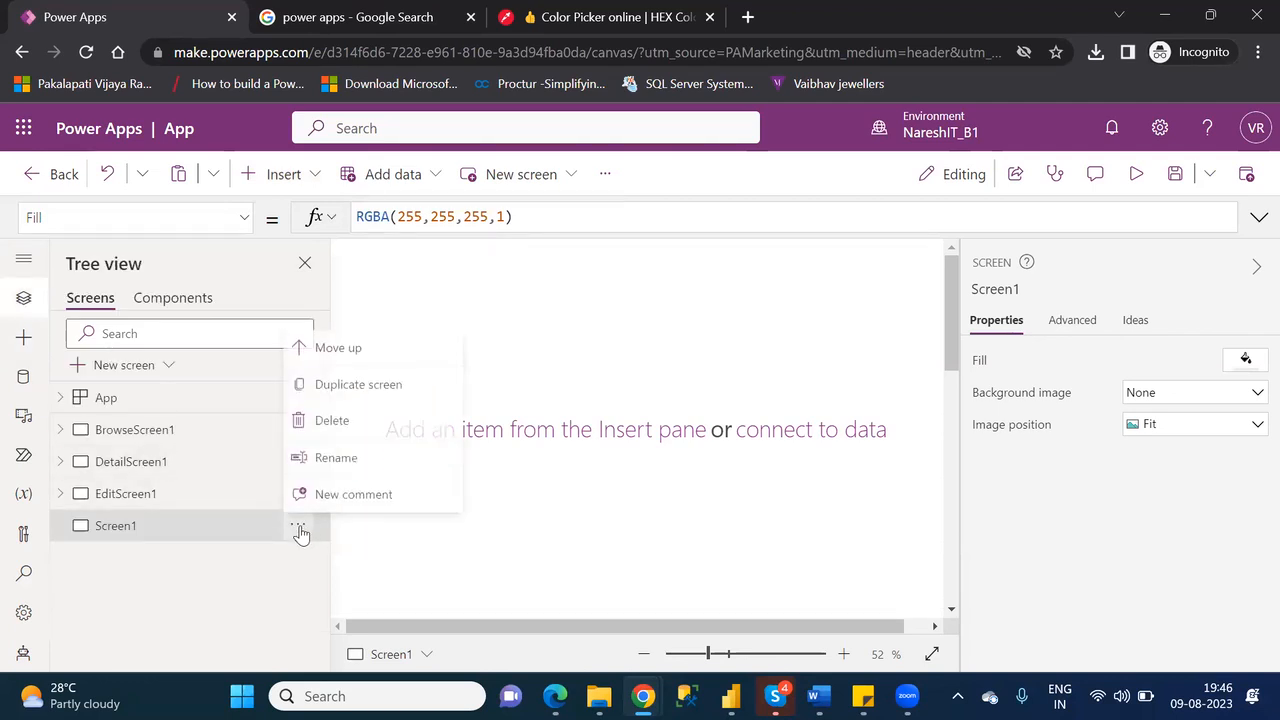
left_click(352, 430)
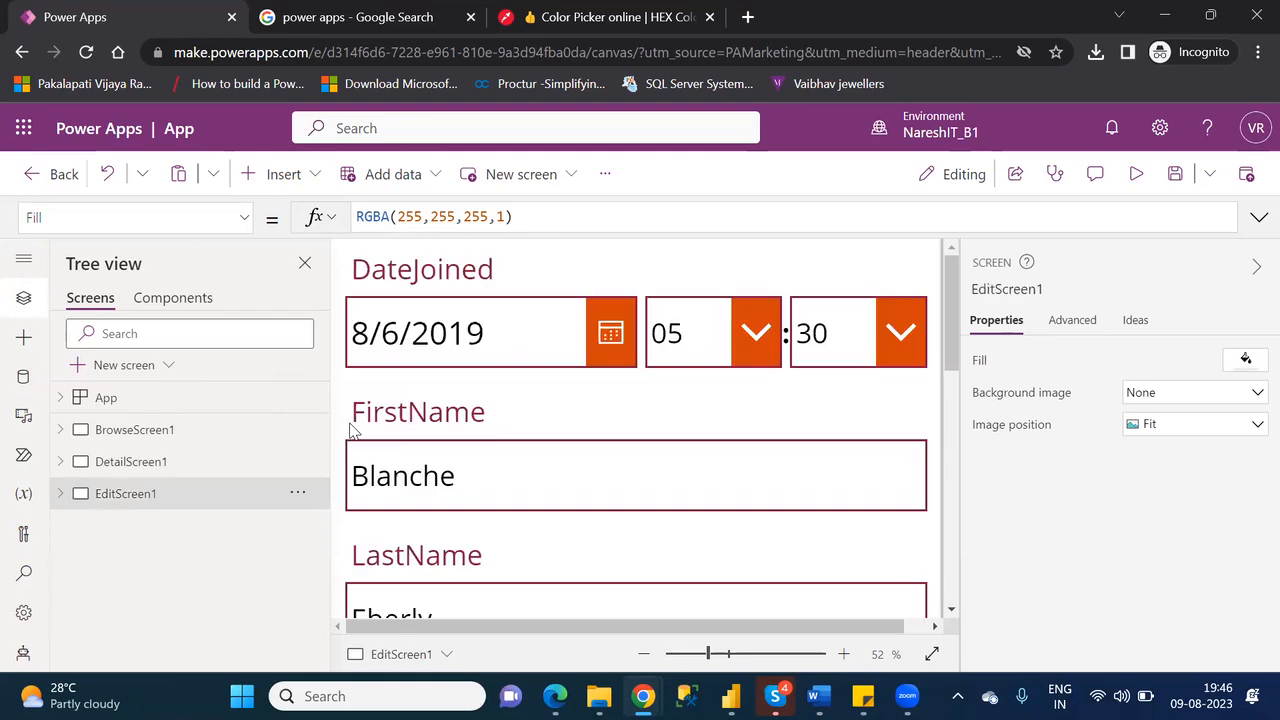
Examine the Popular and Input categories of controls that can be inserted on EditScreen1
left_click(284, 187)
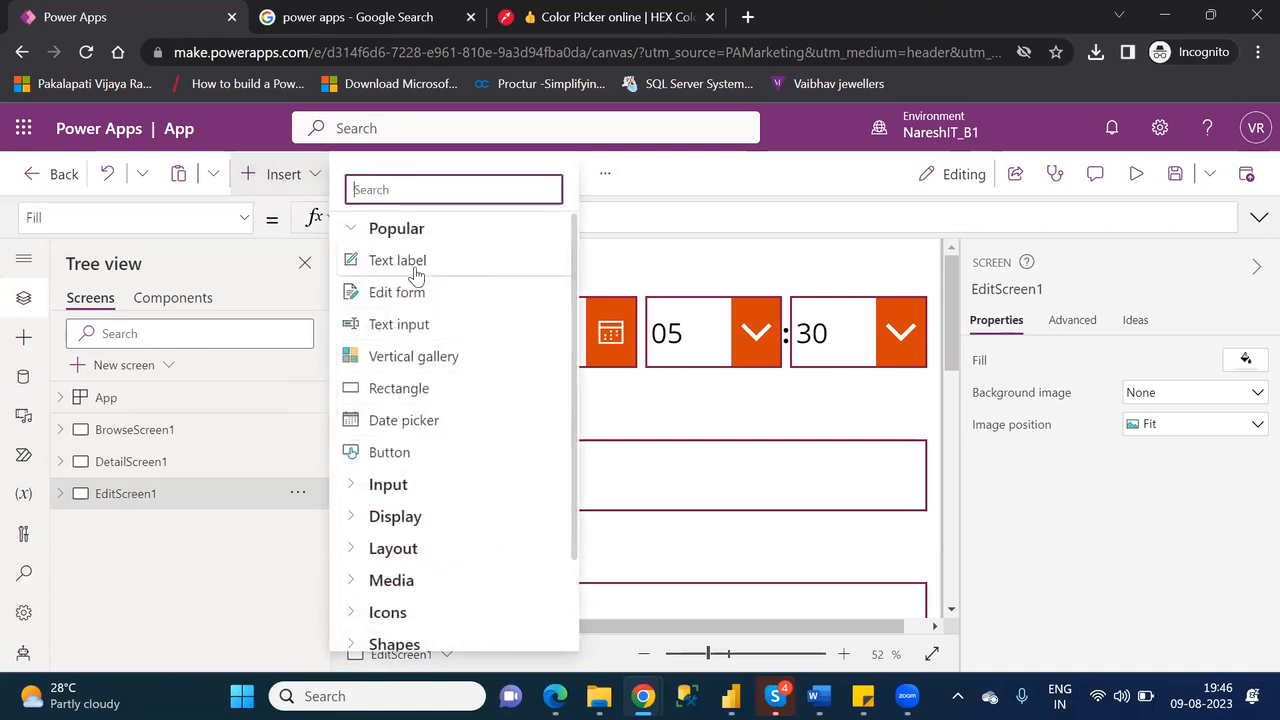
left_click(353, 232)
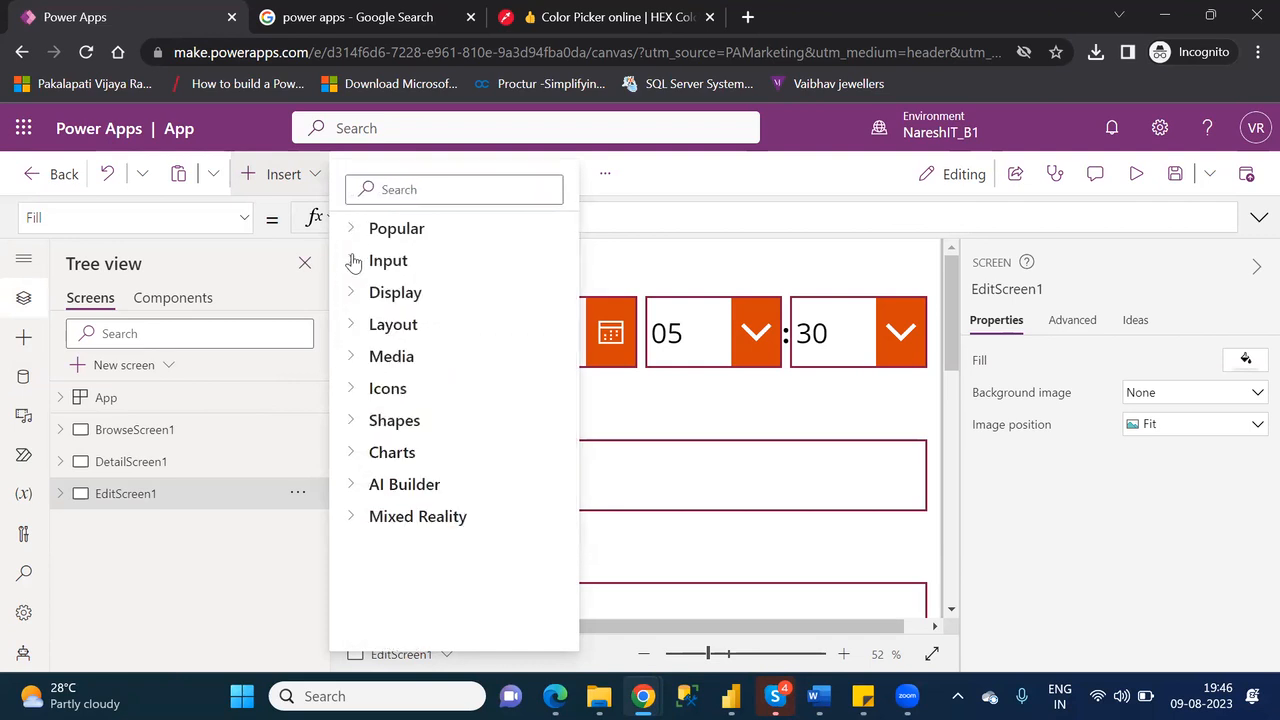
left_click(353, 262)
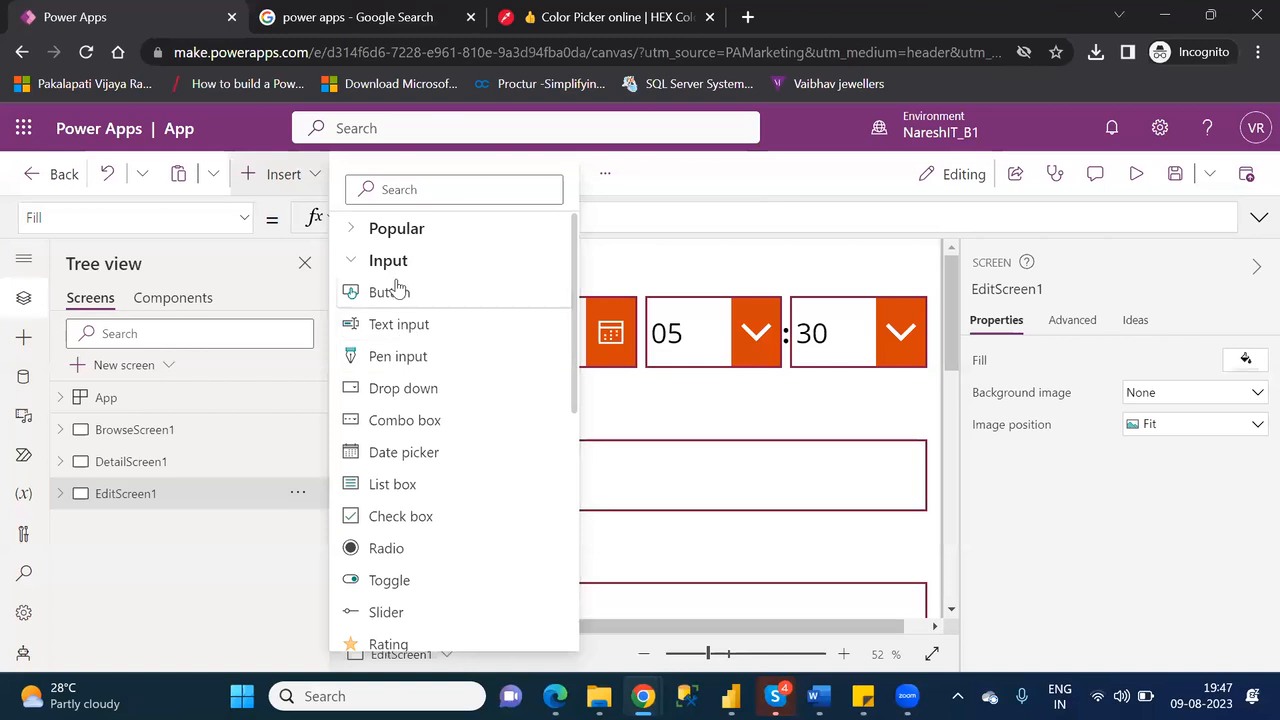
left_click(356, 261)
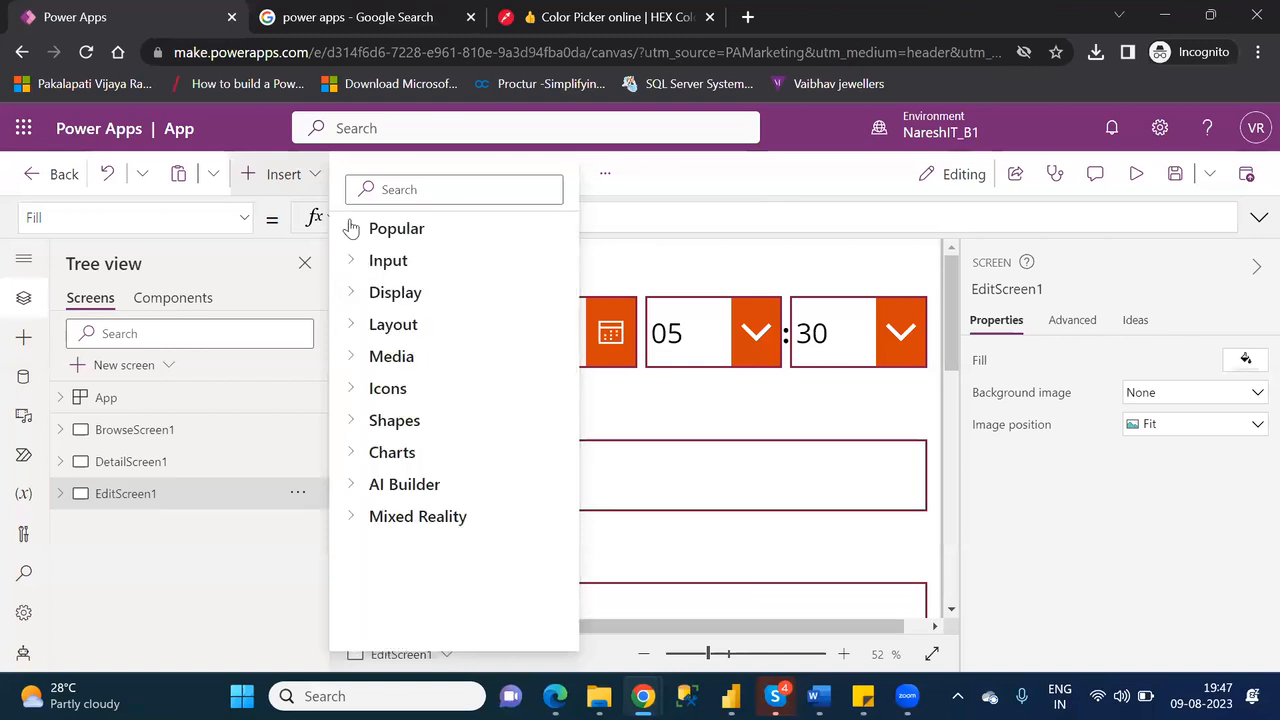
left_click(352, 229)
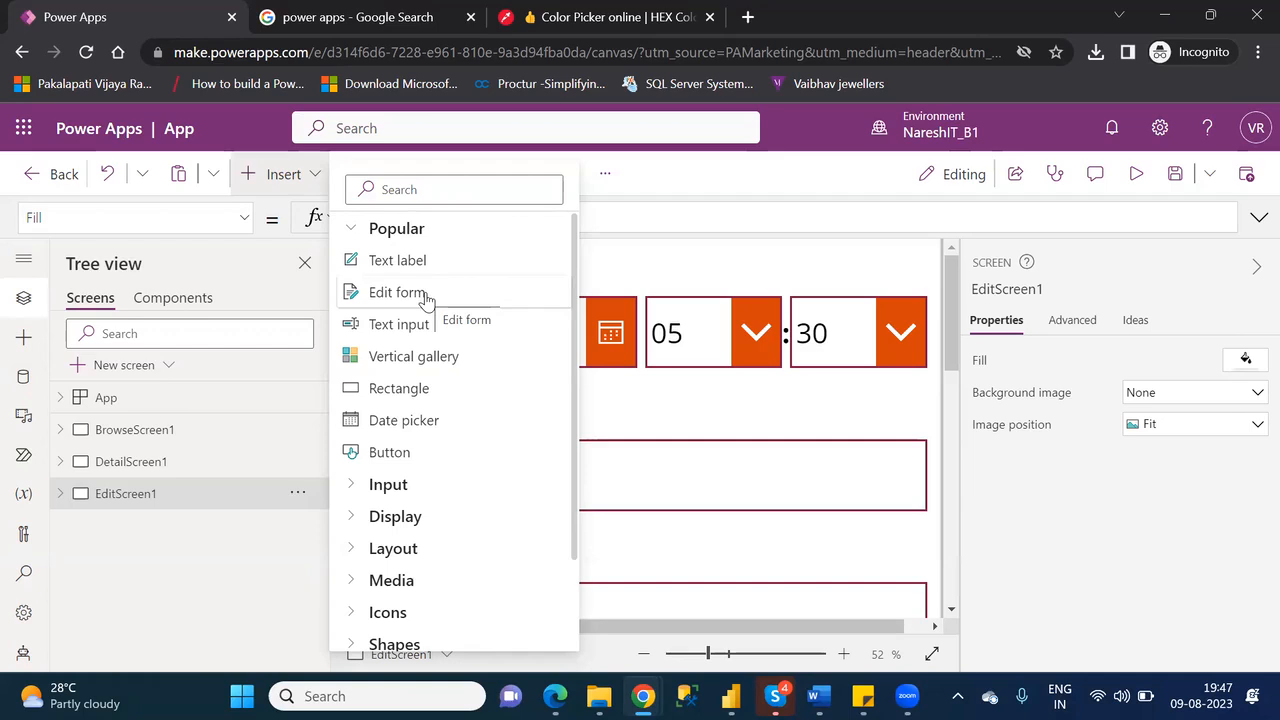
left_click(352, 232)
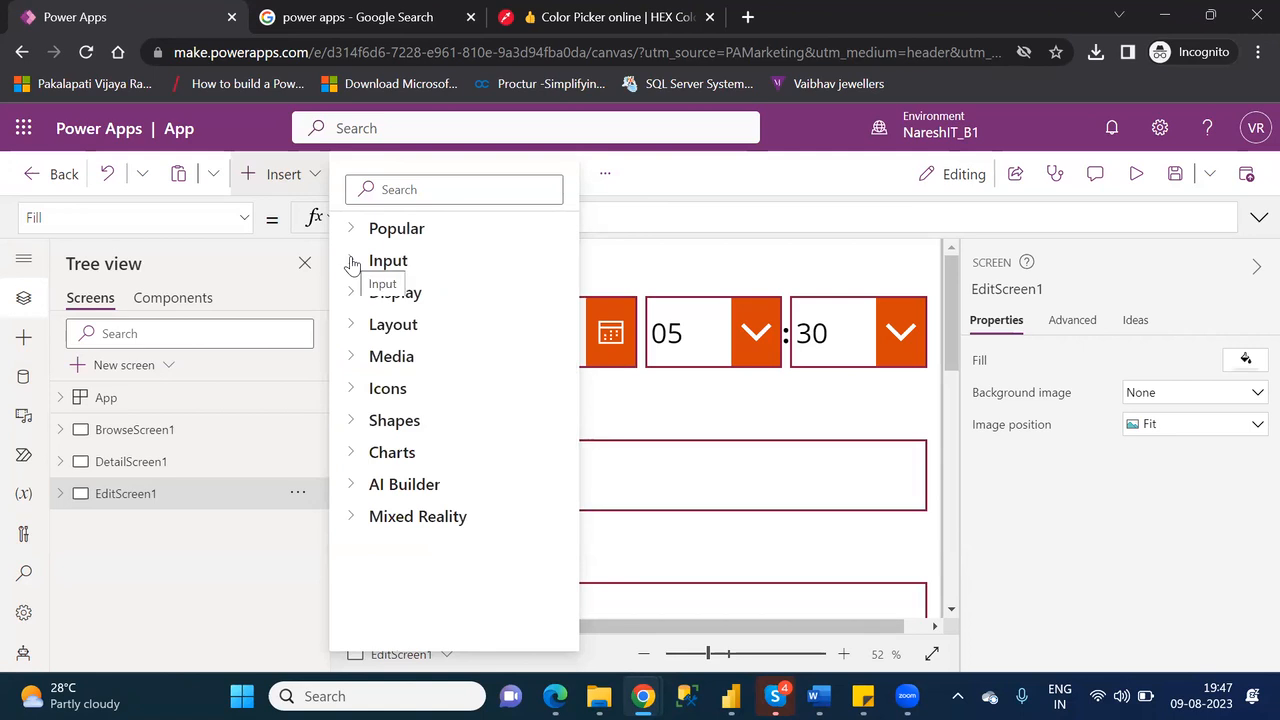
Review the full list of Input controls, from Button through the form controls, without inserting any
left_click(353, 262)
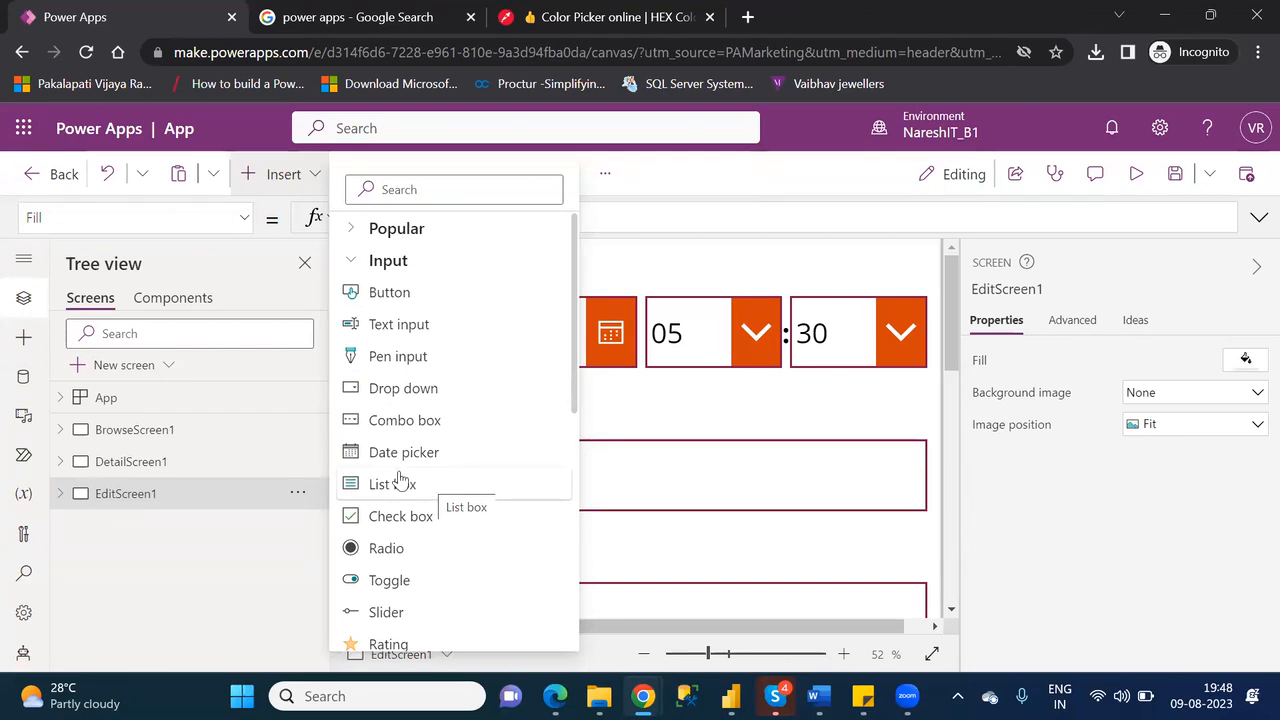
left_click_drag(577, 410, 590, 474)
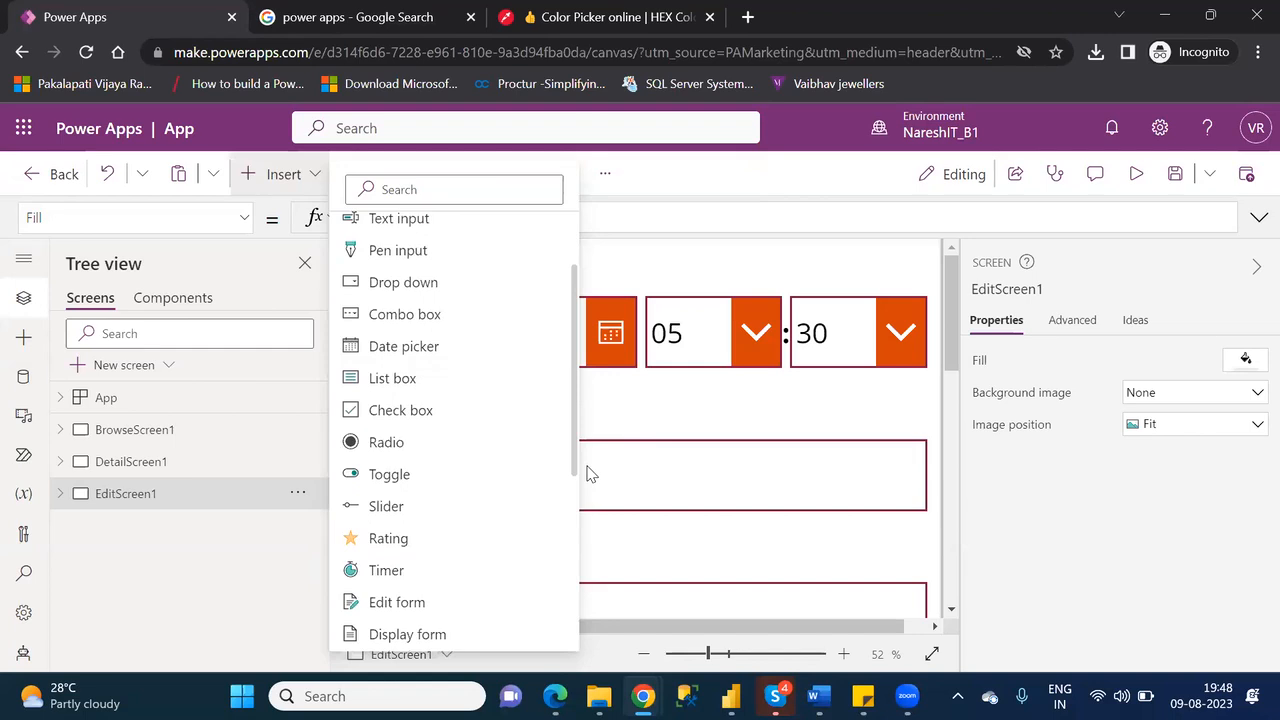
left_click(590, 474)
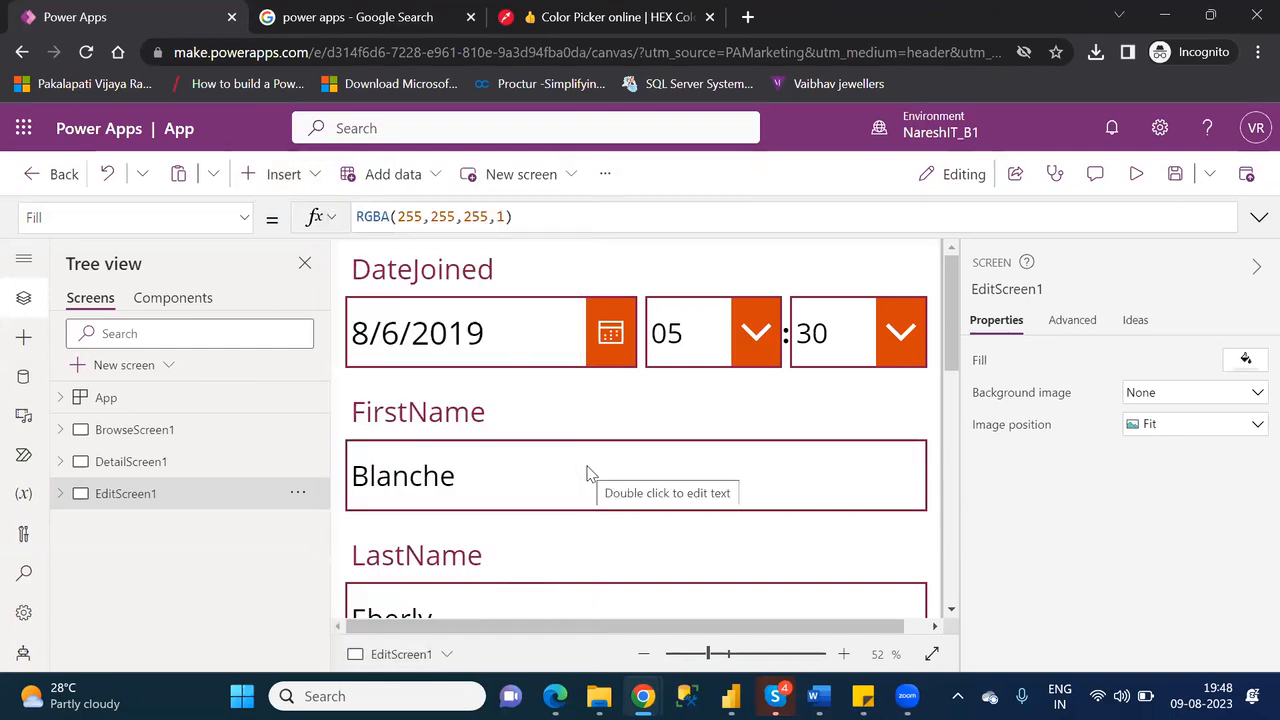
left_click(308, 182)
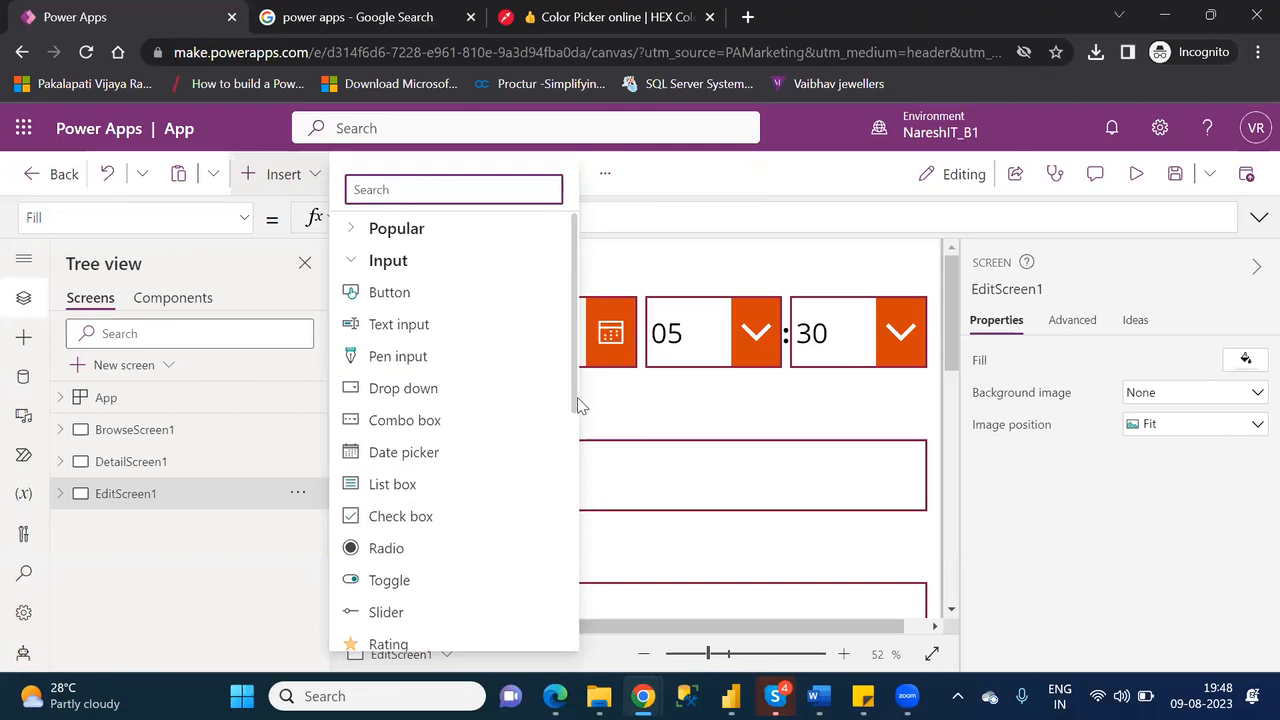
scroll(578, 380, "down", 1)
scroll(578, 362, "up", 1)
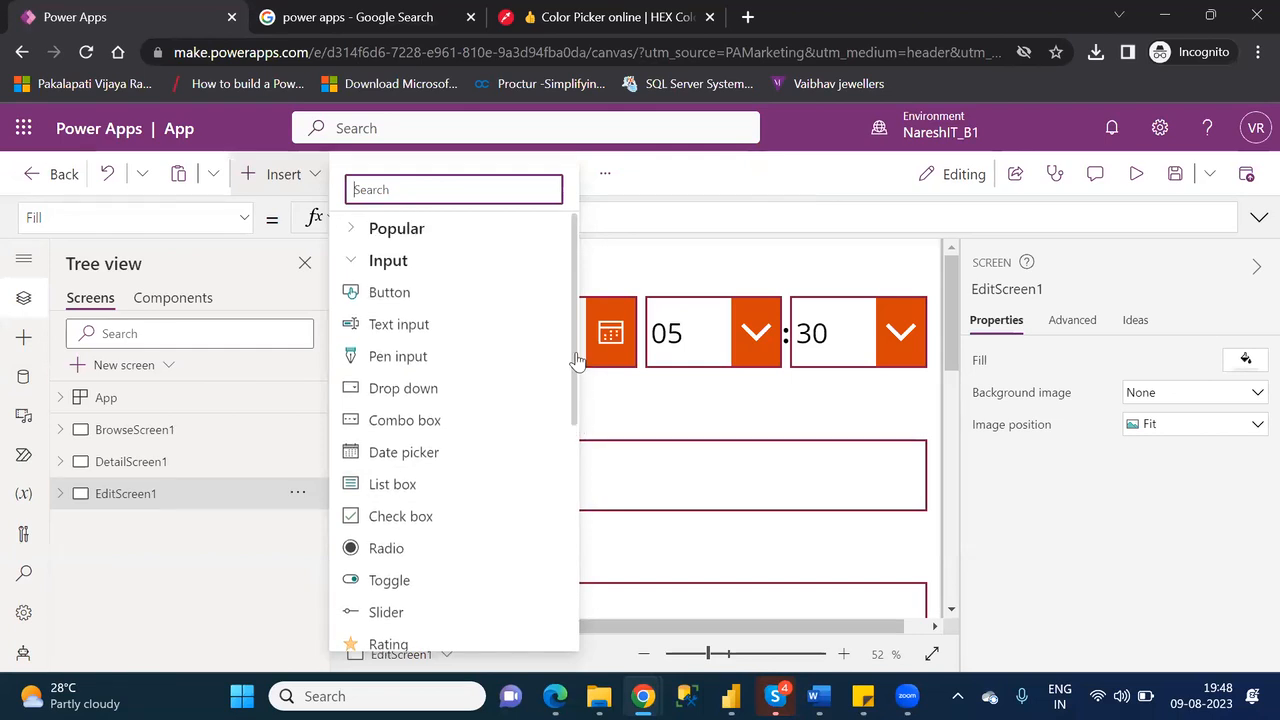
left_click(349, 261)
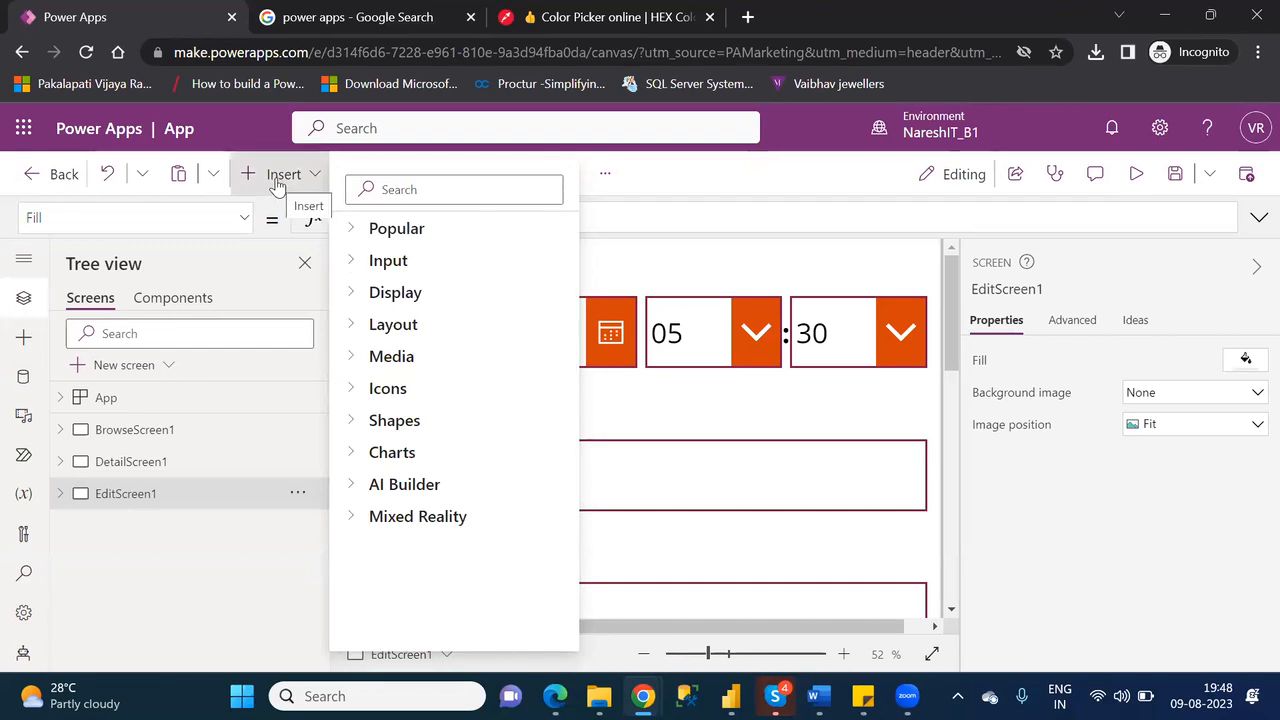
Search the insertable controls in the side pane for "drop" and broaden the search to "d"
left_click(22, 340)
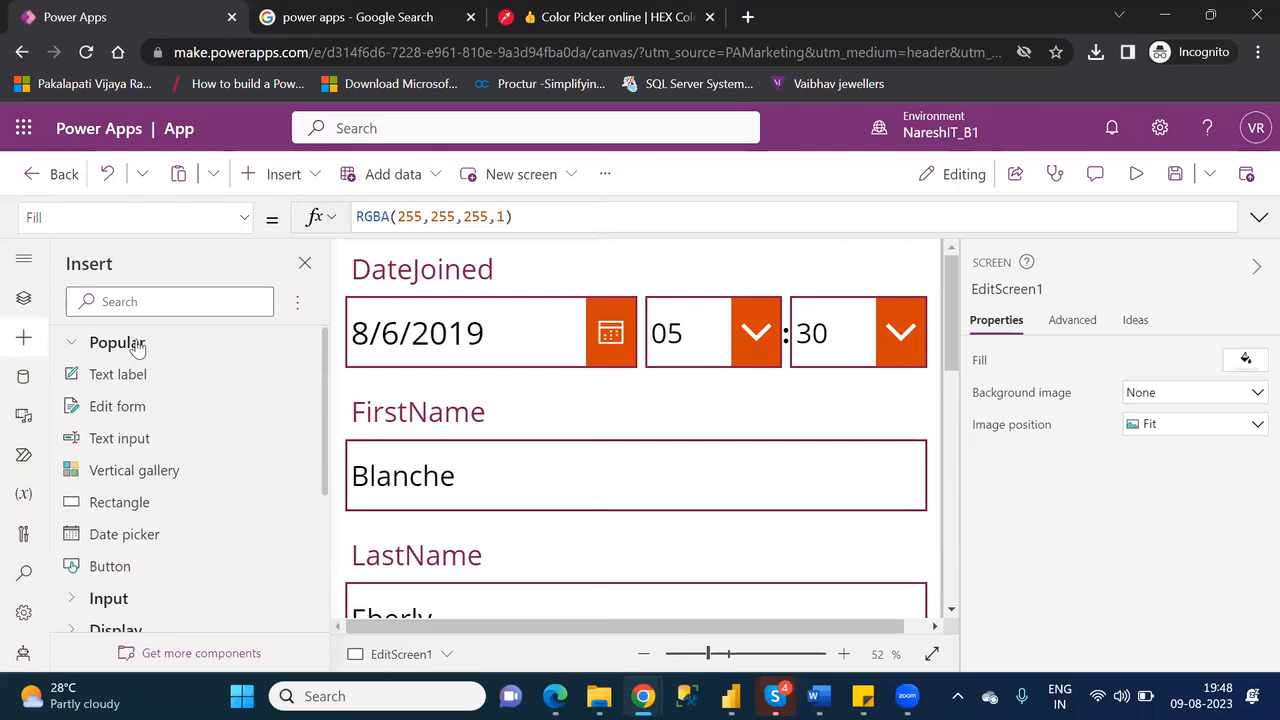
left_click(141, 299)
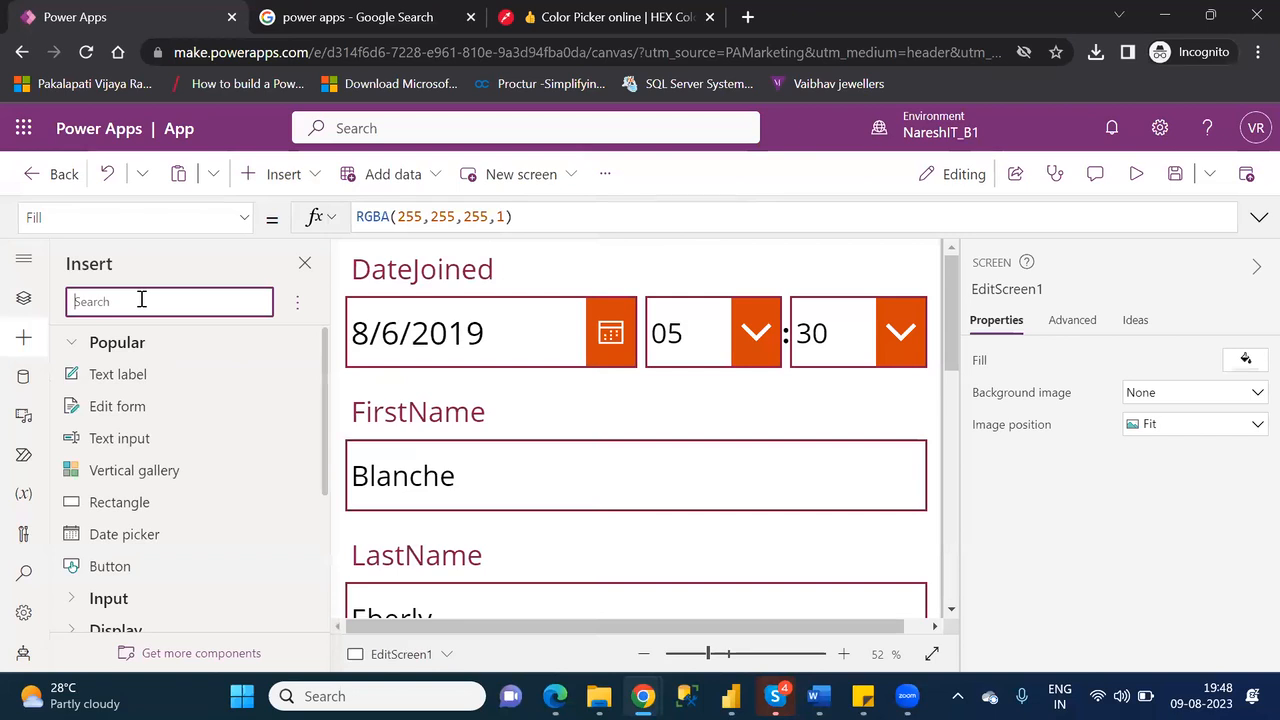
type("drop")
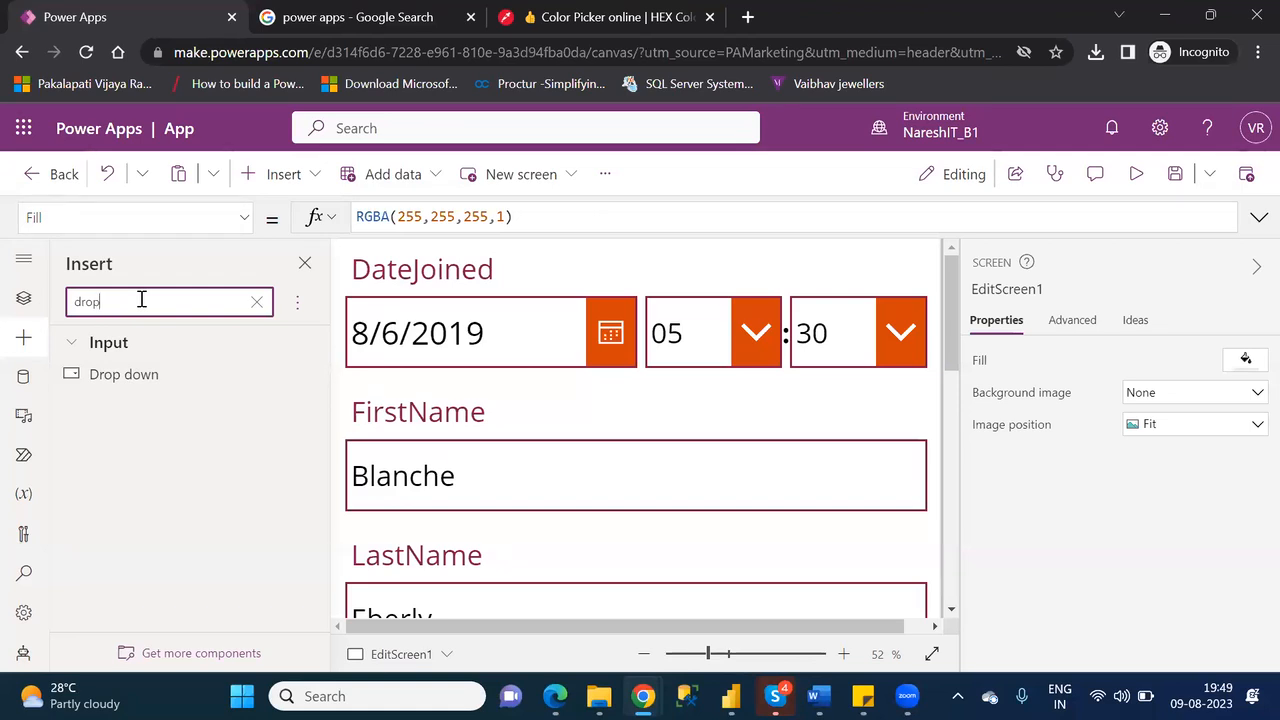
key("BackSpace")
key("BackSpace")
key("BackSpace")
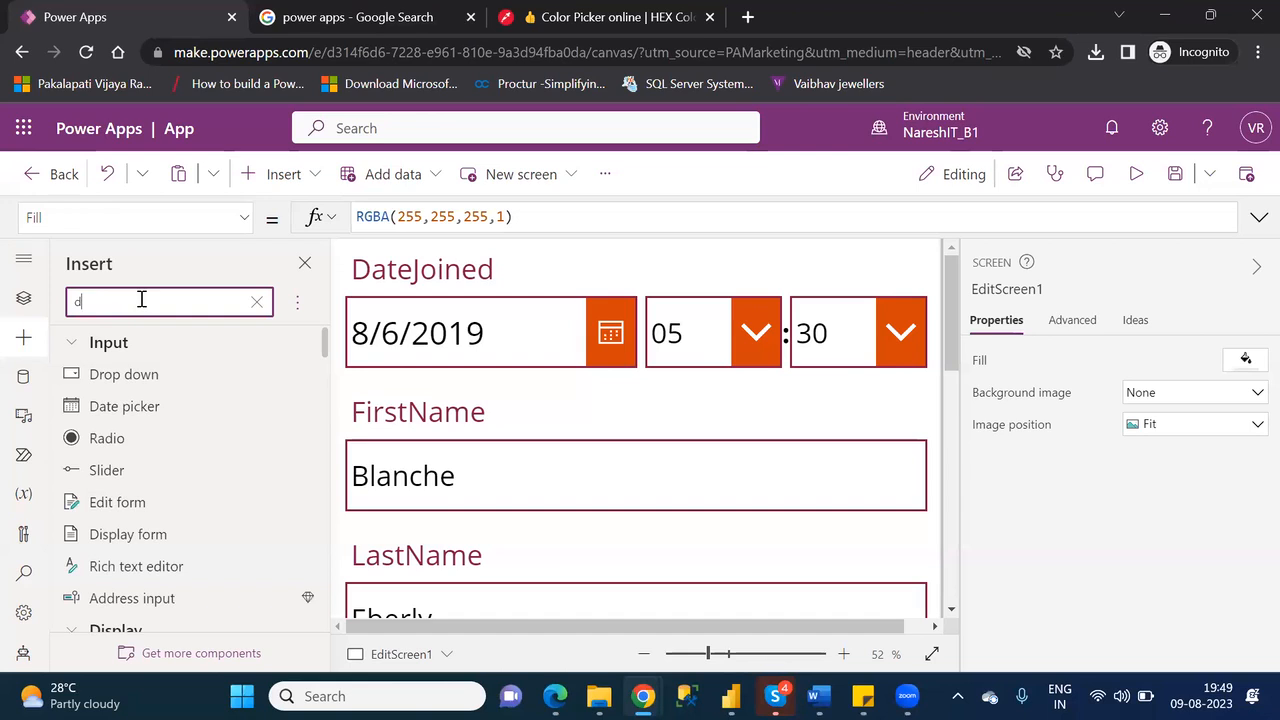
Collapse every category of the filtered controls, from Input to Mixed Reality, leaving only the headings
left_click(76, 342)
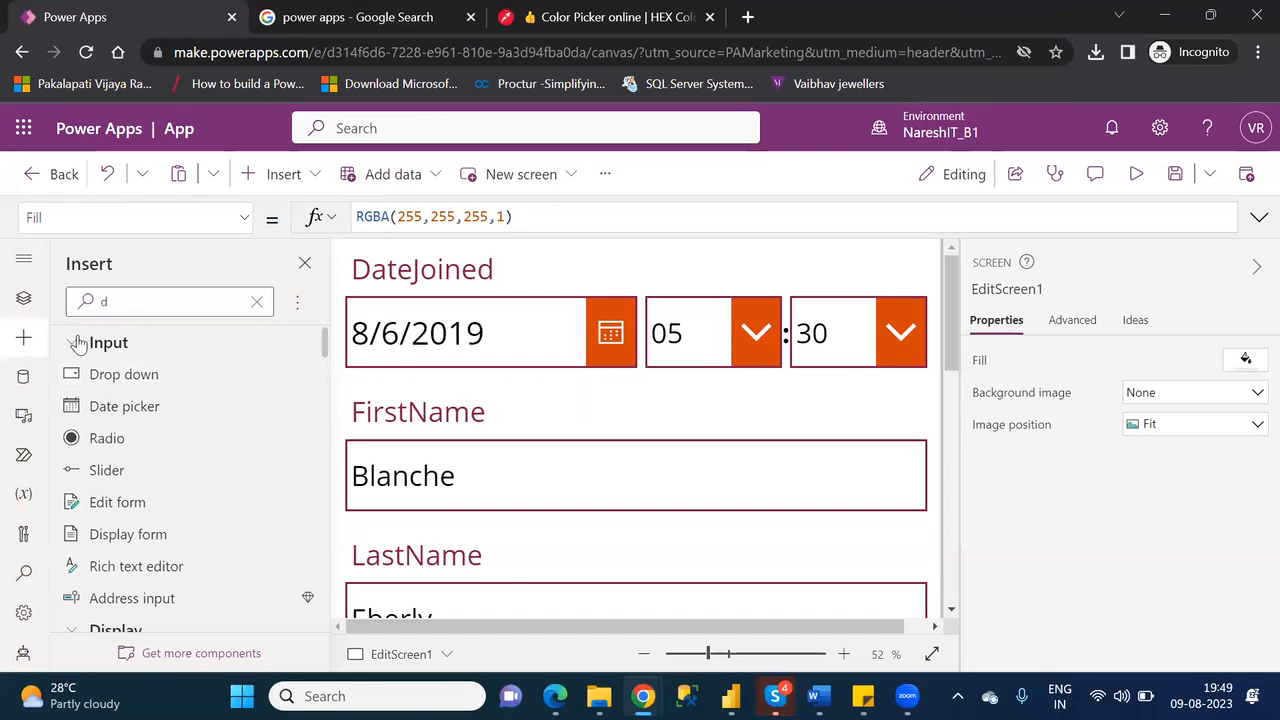
left_click(74, 378)
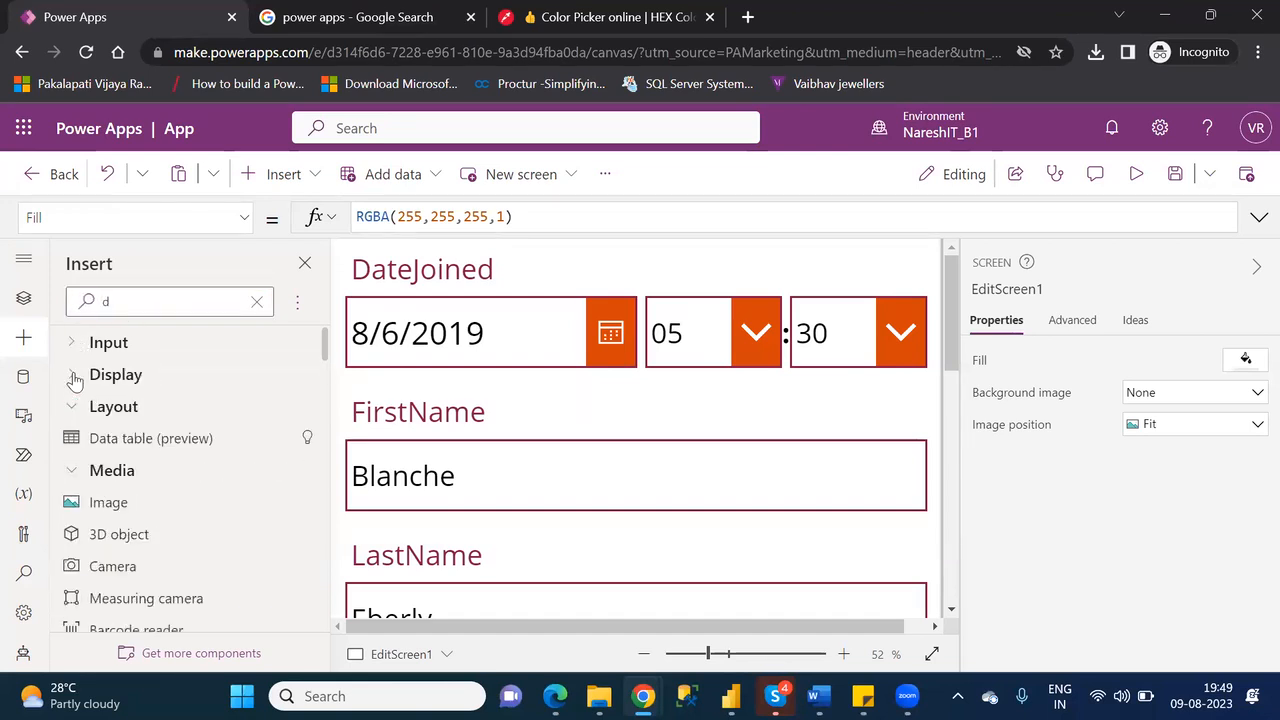
left_click(71, 406)
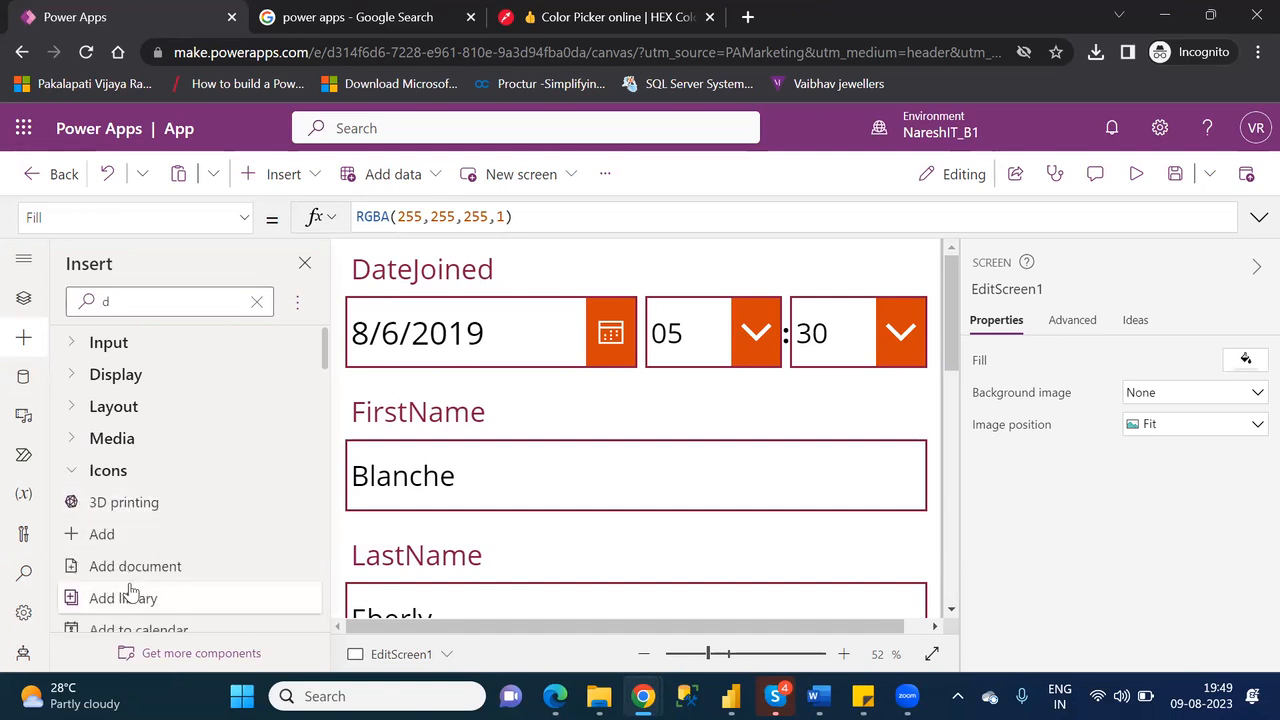
left_click(72, 472)
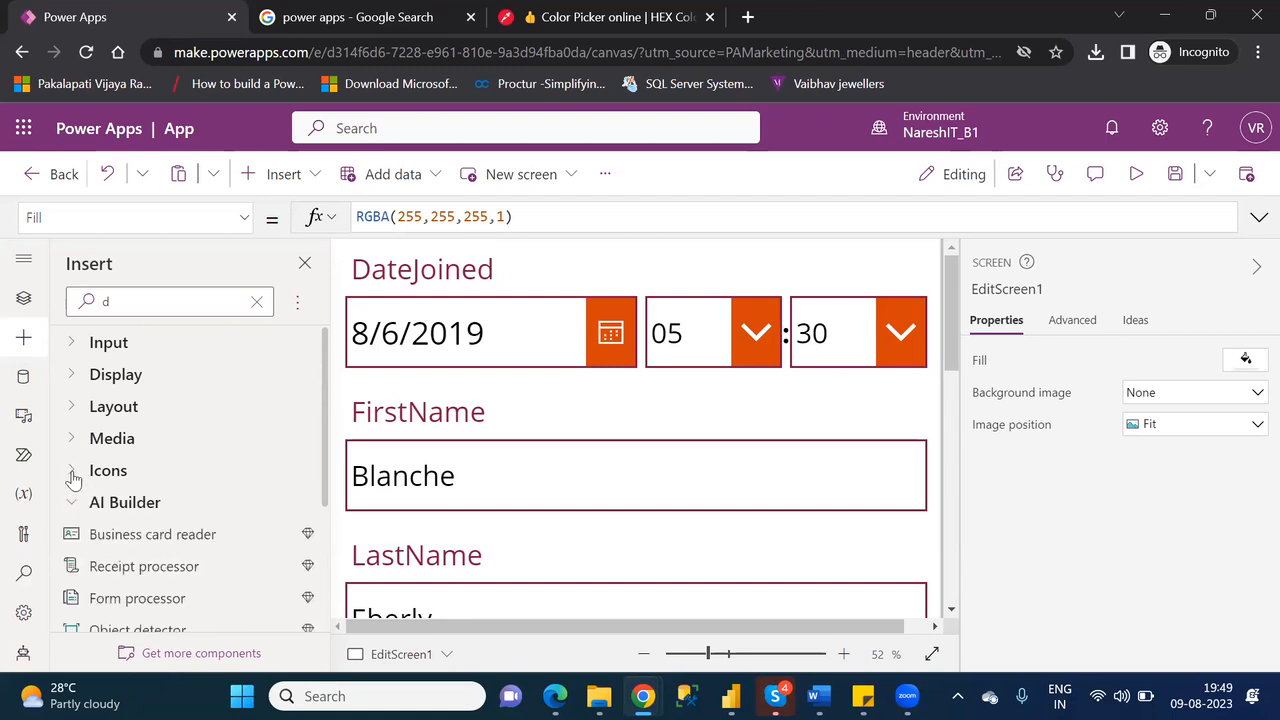
left_click(73, 503)
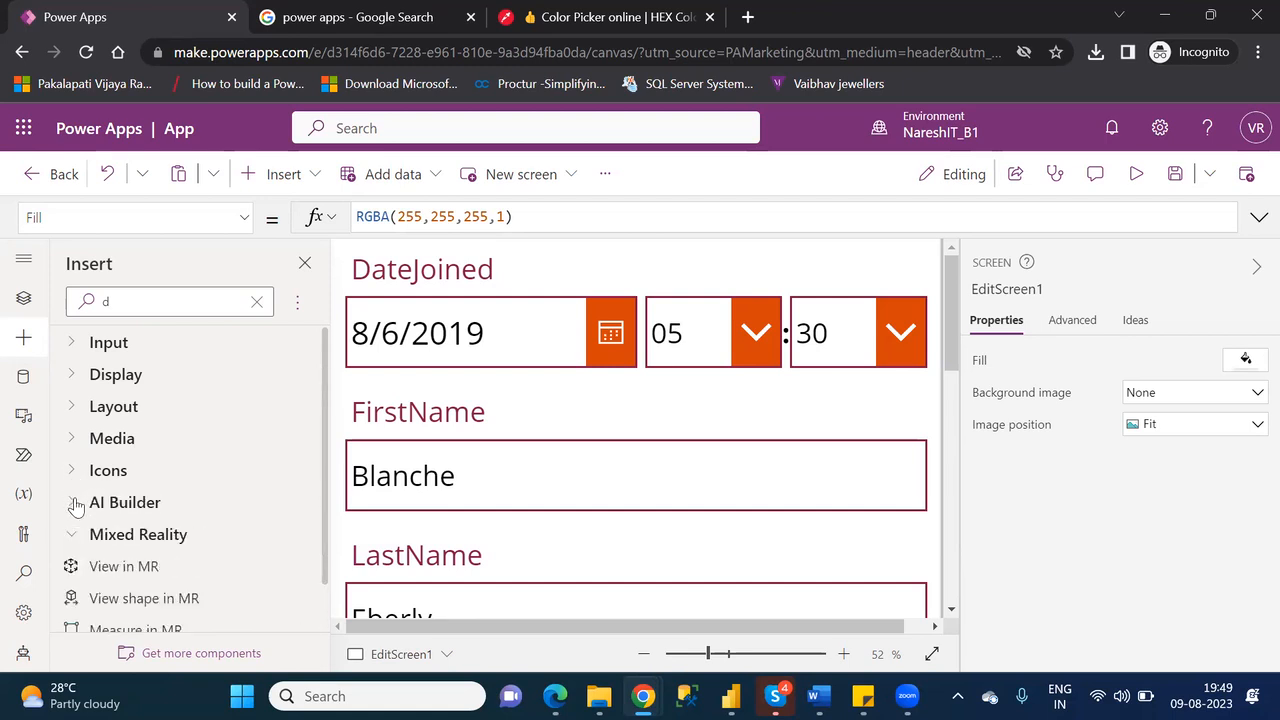
left_click(79, 538)
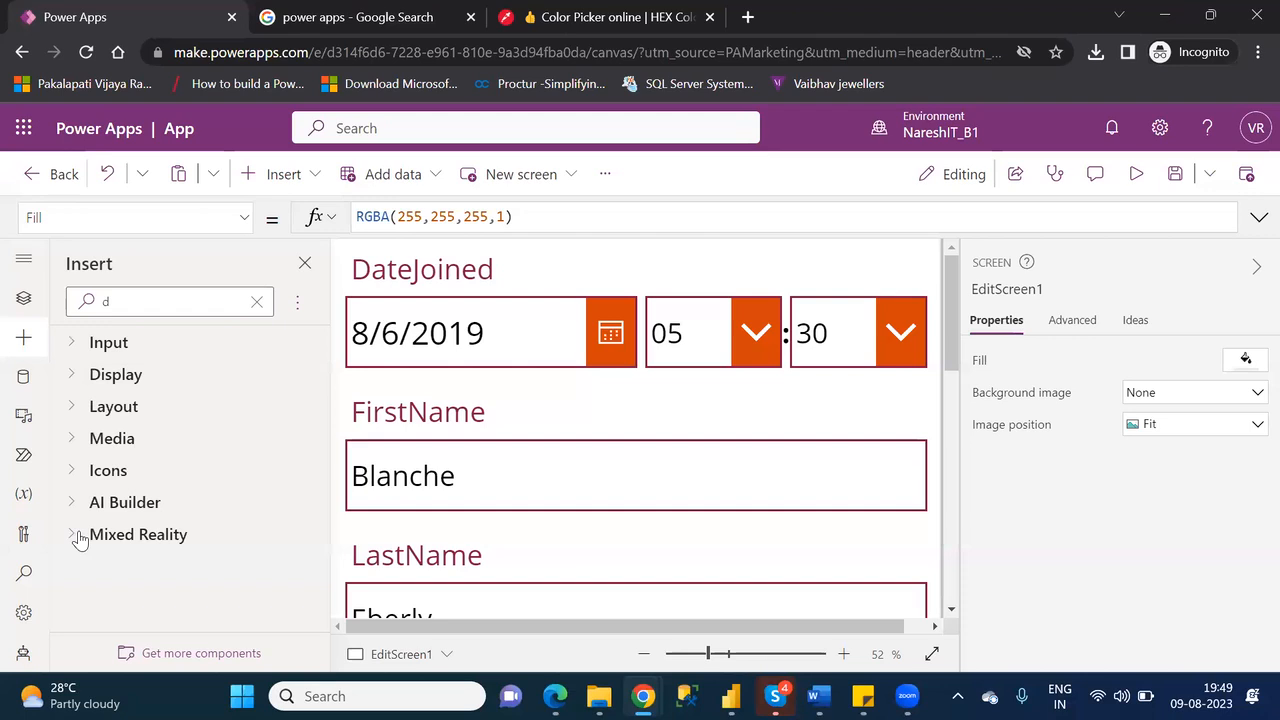
Look through the Display, Layout and Media controls in the filtered list one category at a time
left_click(69, 378)
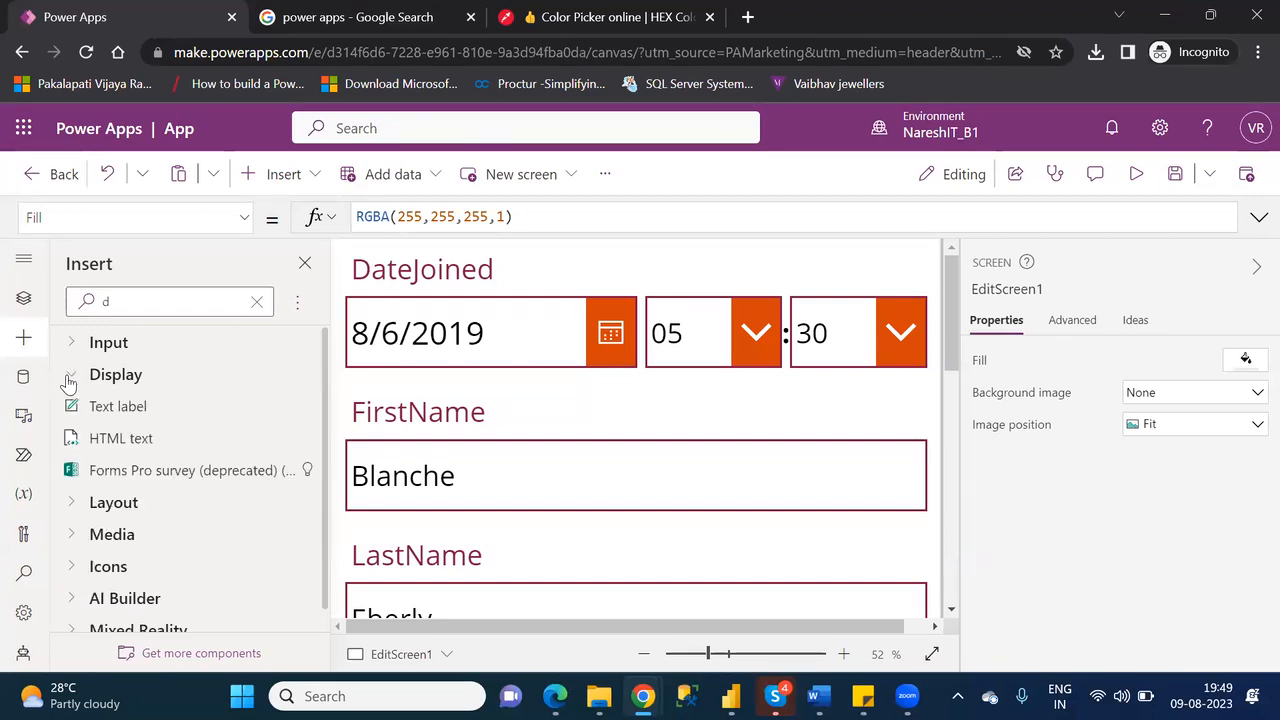
left_click(68, 380)
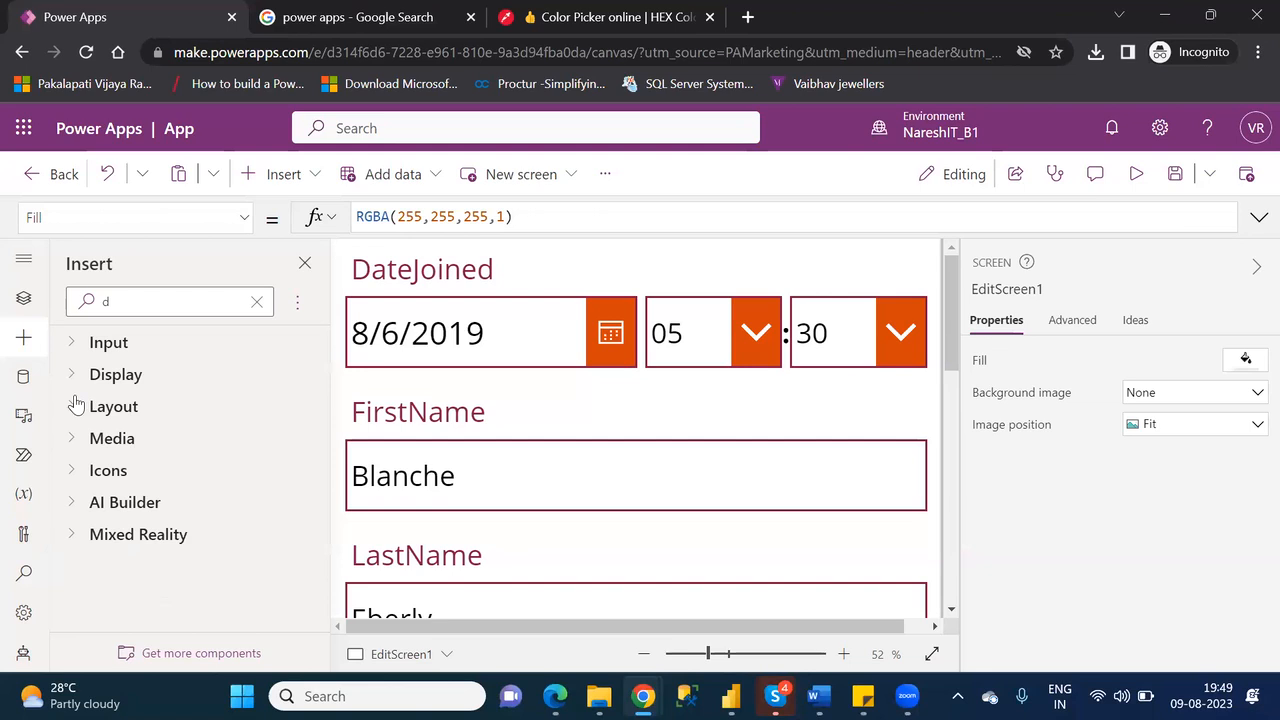
left_click(74, 409)
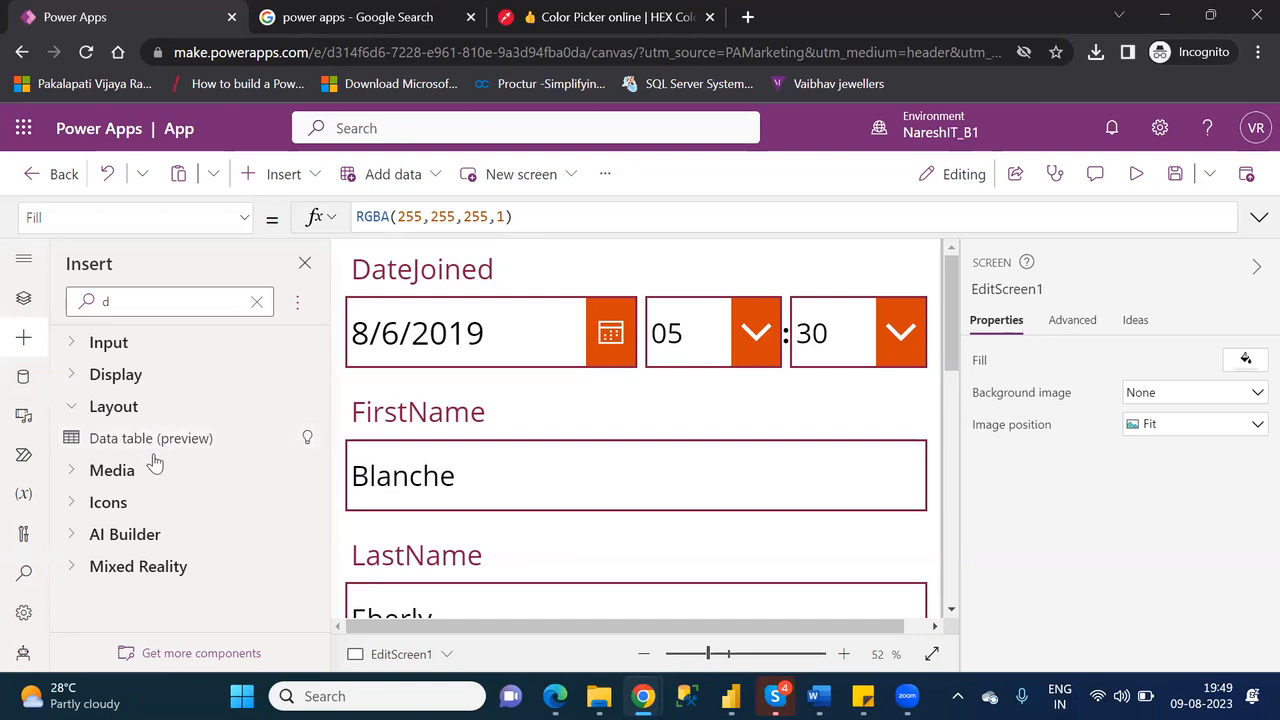
left_click(72, 409)
left_click(72, 441)
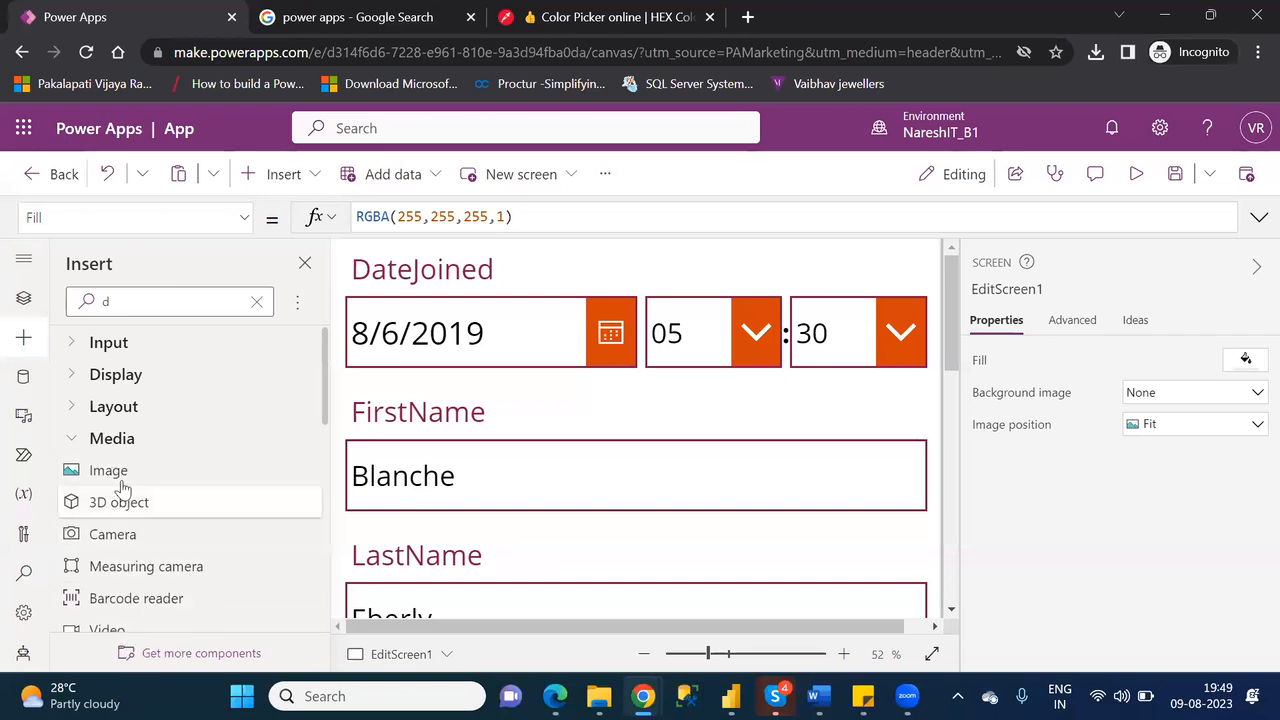
left_click(74, 440)
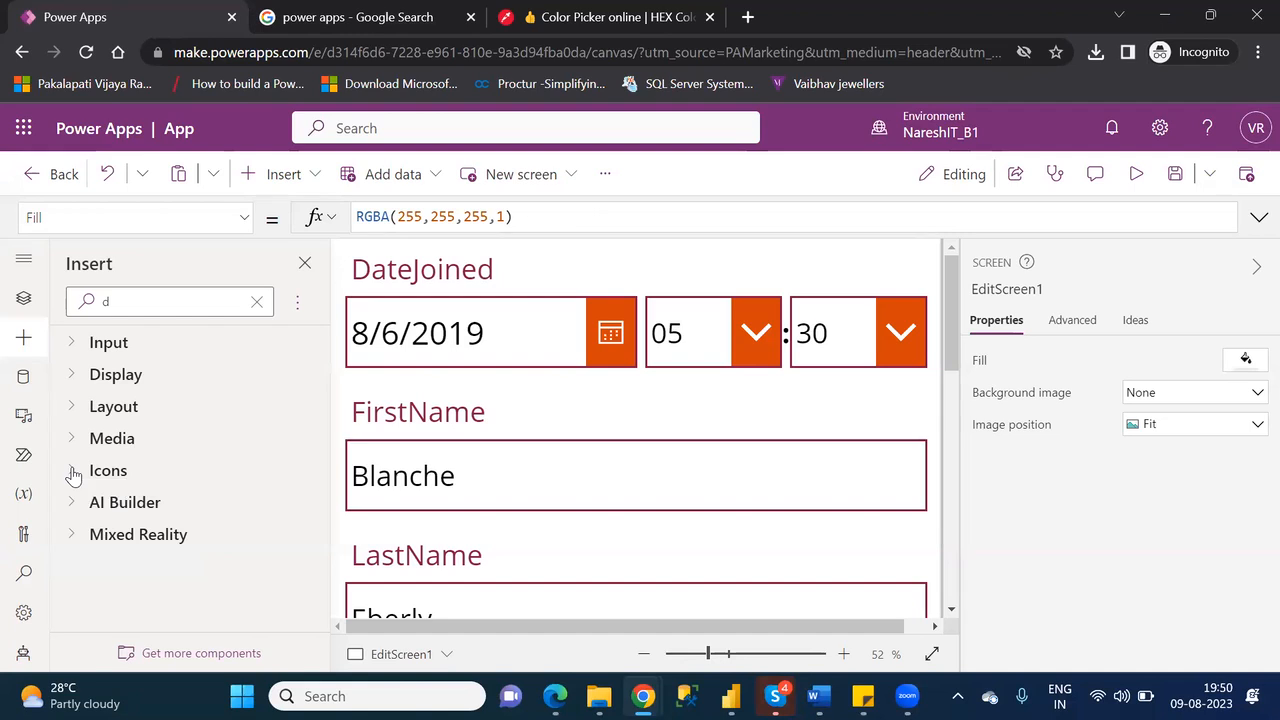
View the Icons category with the canvas zoomed out to 36% on the EditScreen1 form, and collapse the category again
left_click(74, 472)
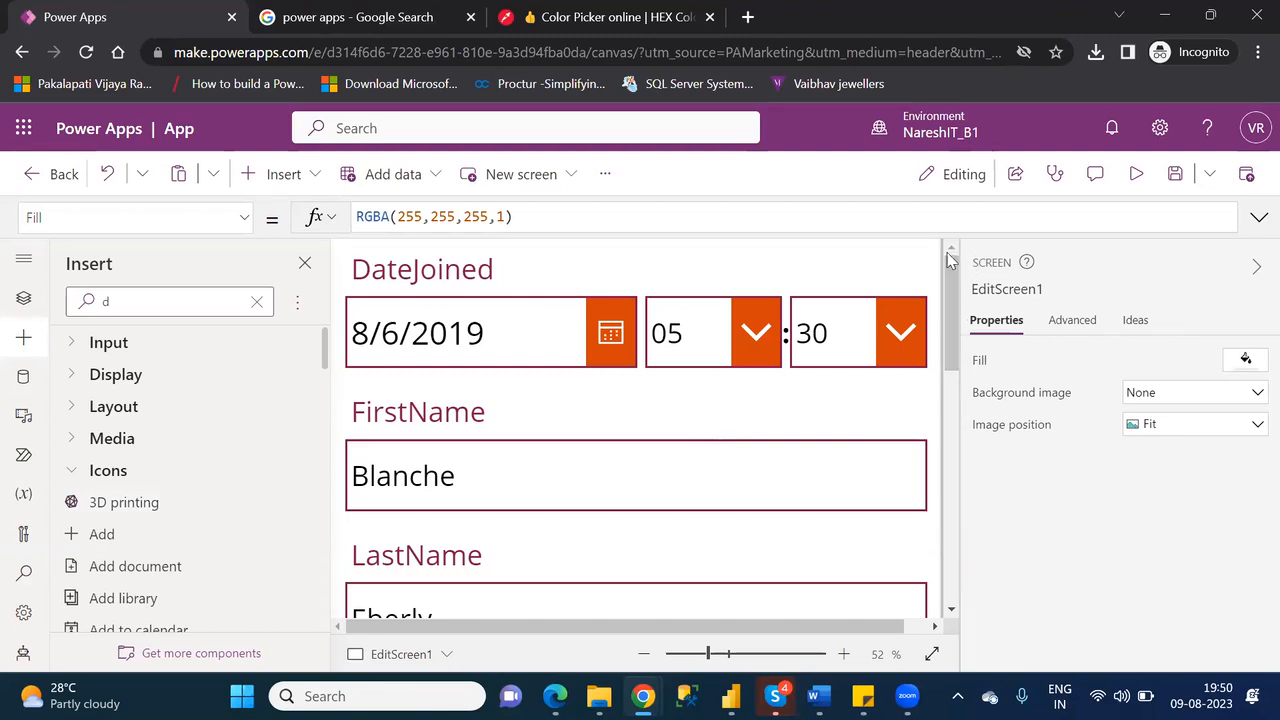
left_click(697, 655)
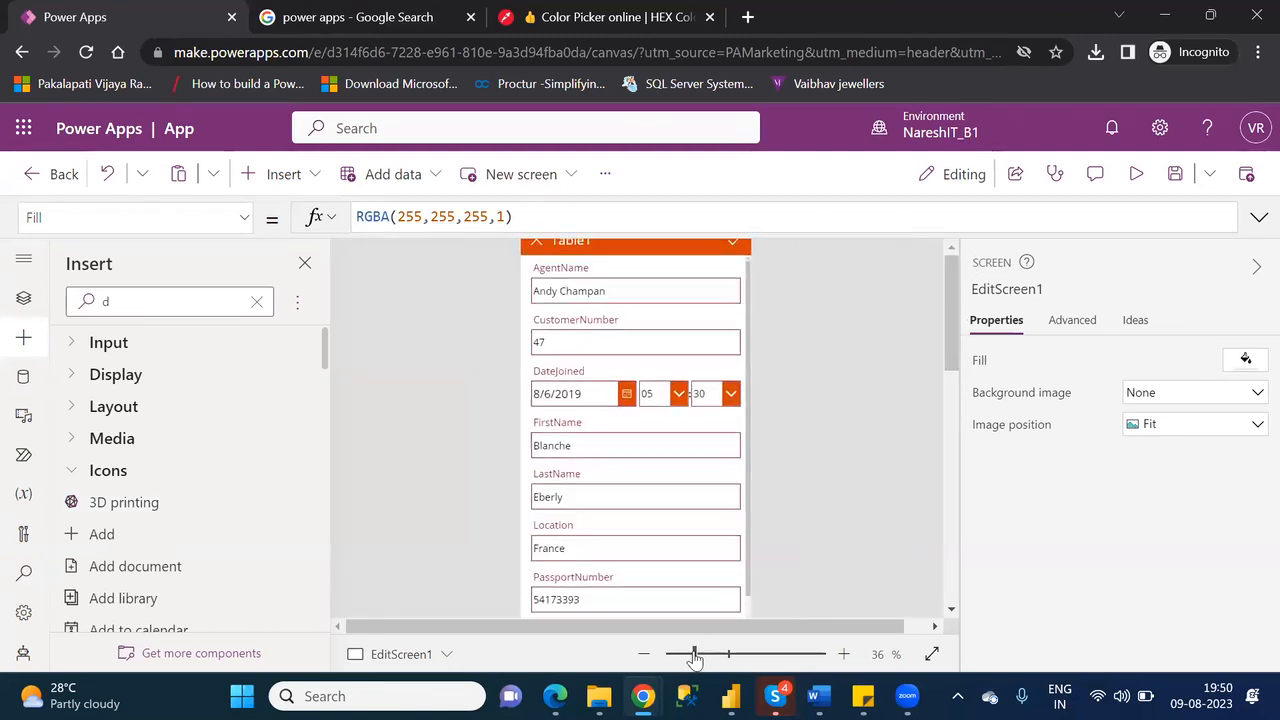
left_click(952, 271)
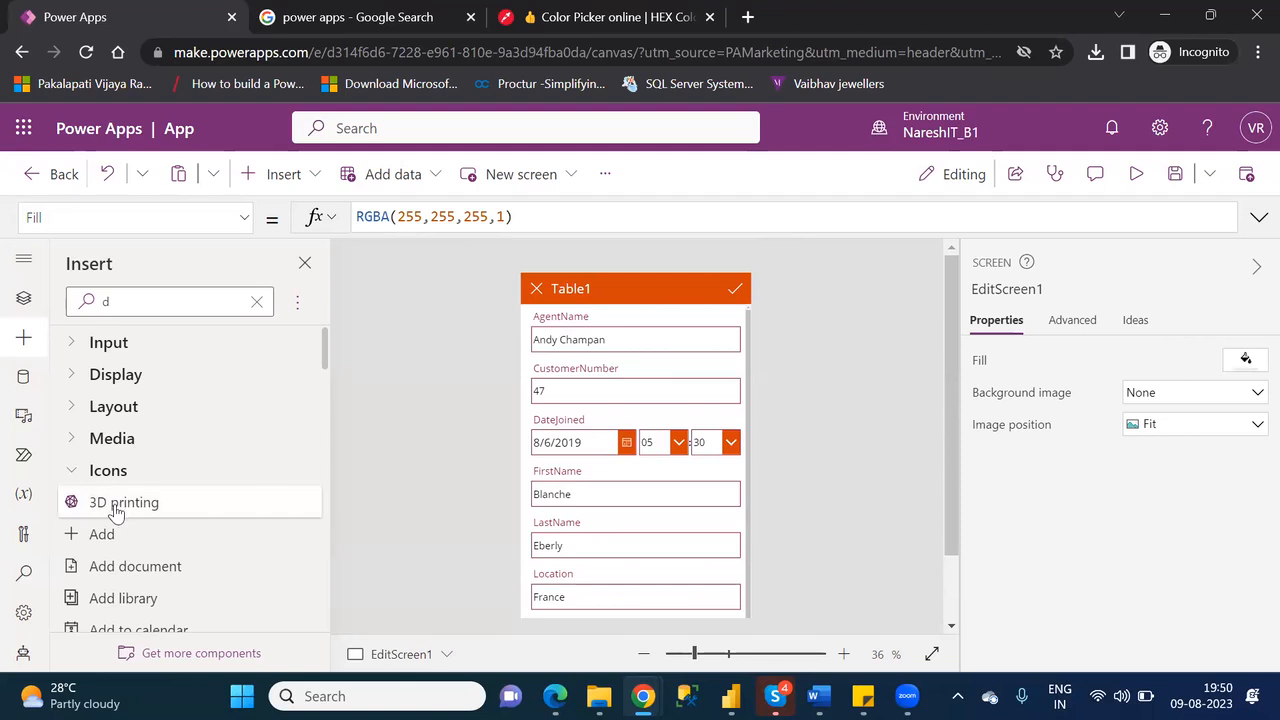
left_click(70, 470)
Review the app's data and the connectors available for adding another data source, down to SQL Server
left_click(24, 380)
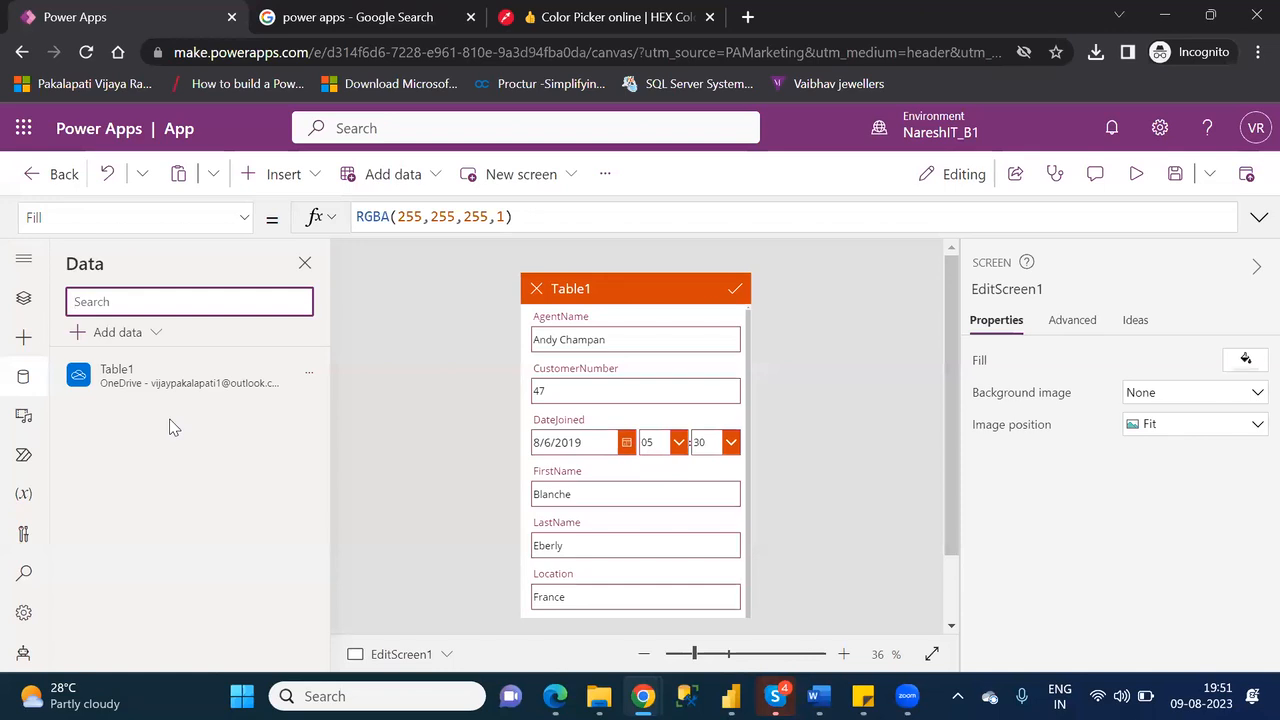
left_click(117, 342)
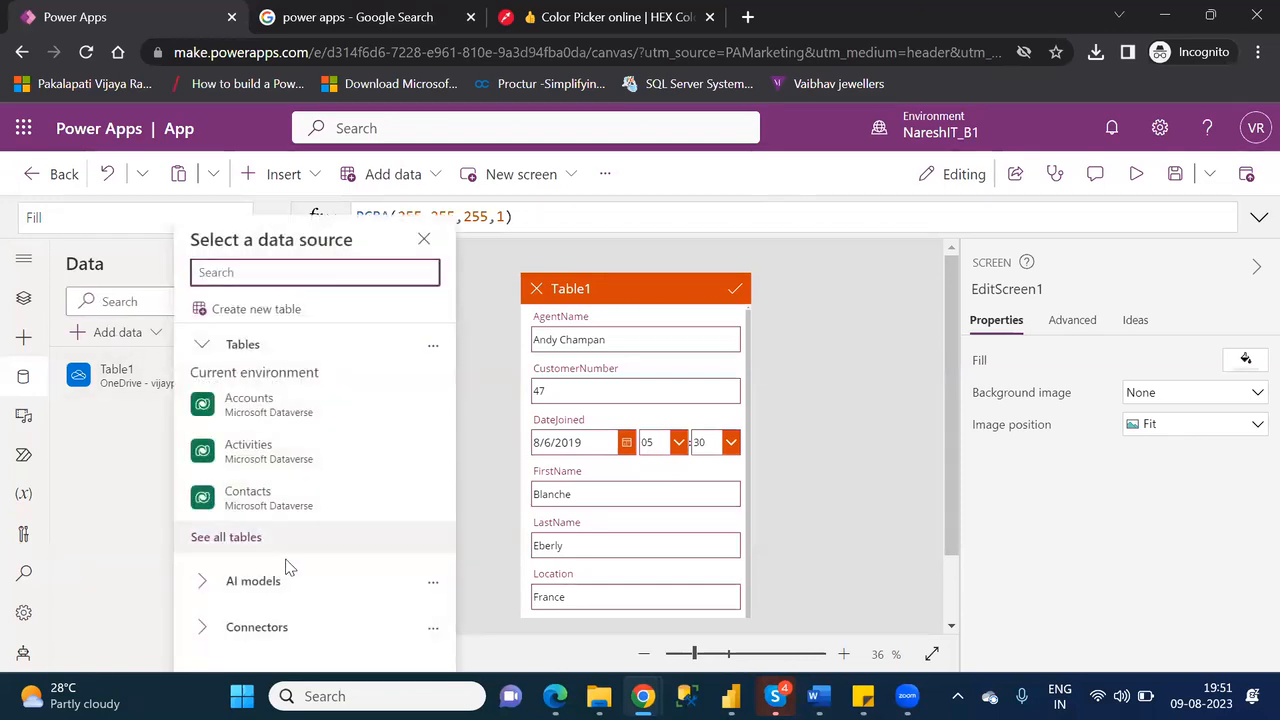
left_click(203, 630)
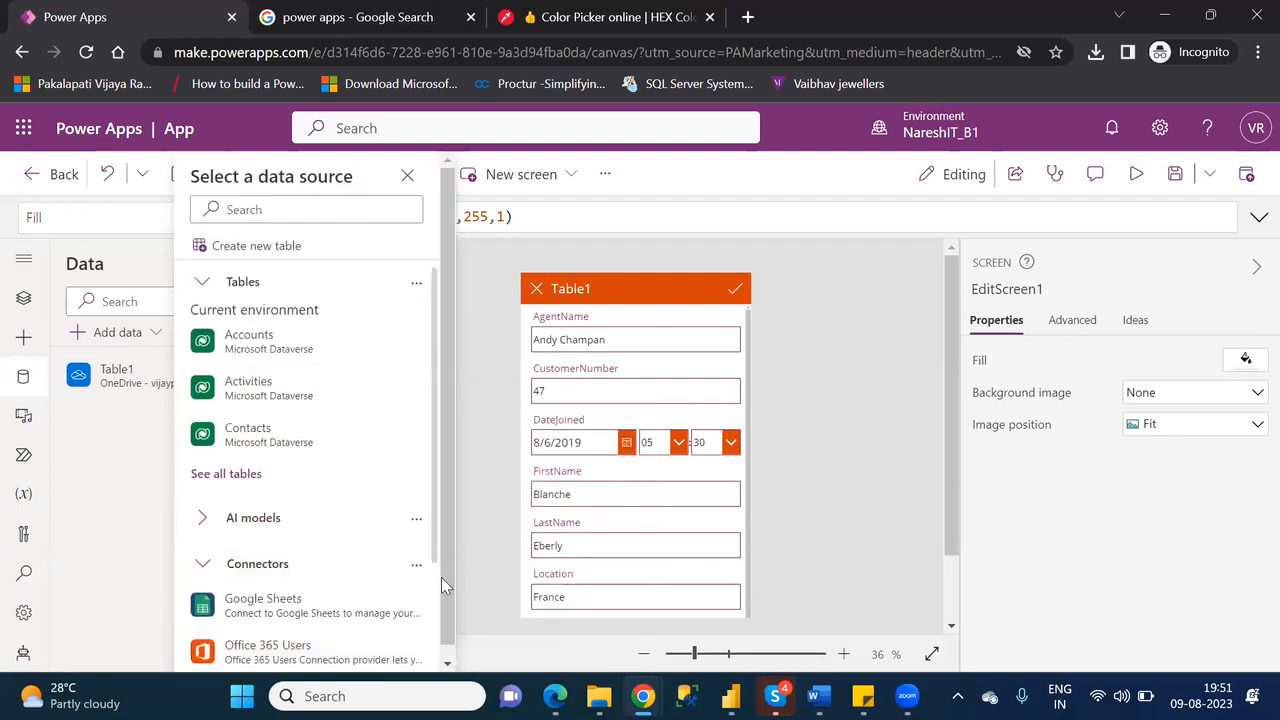
scroll(441, 577, "down", 1)
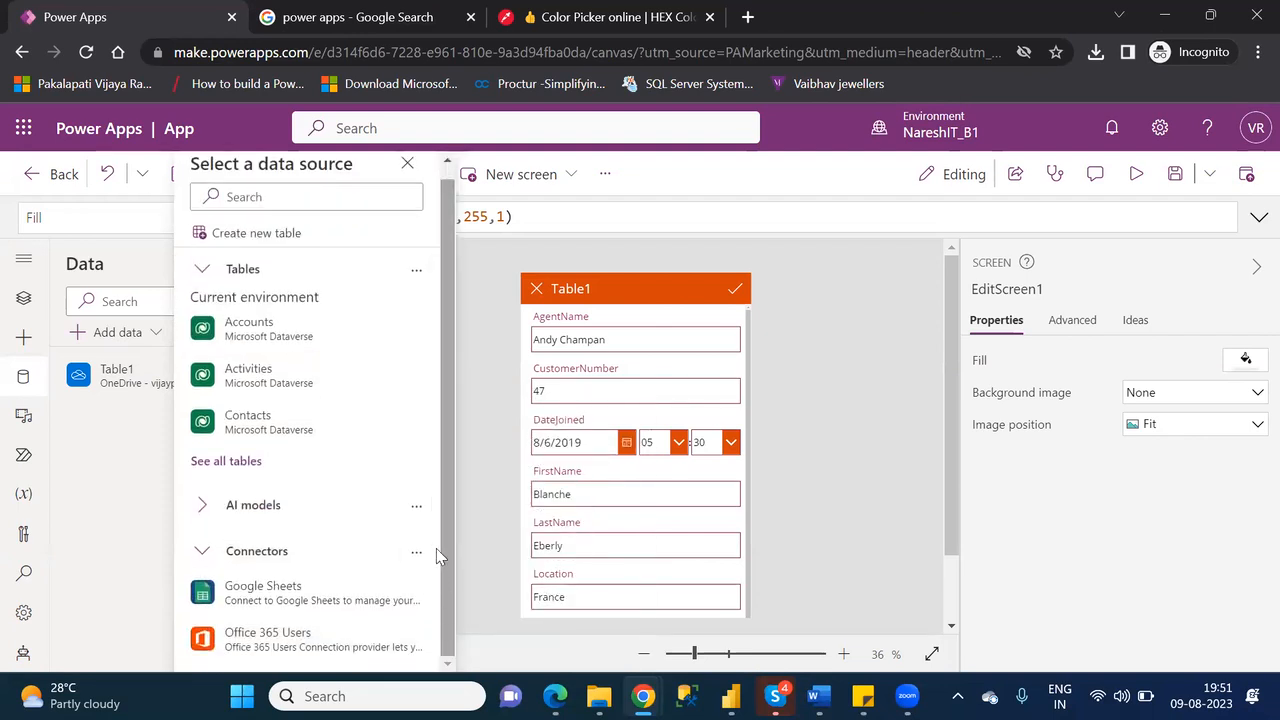
left_click_drag(438, 522, 440, 629)
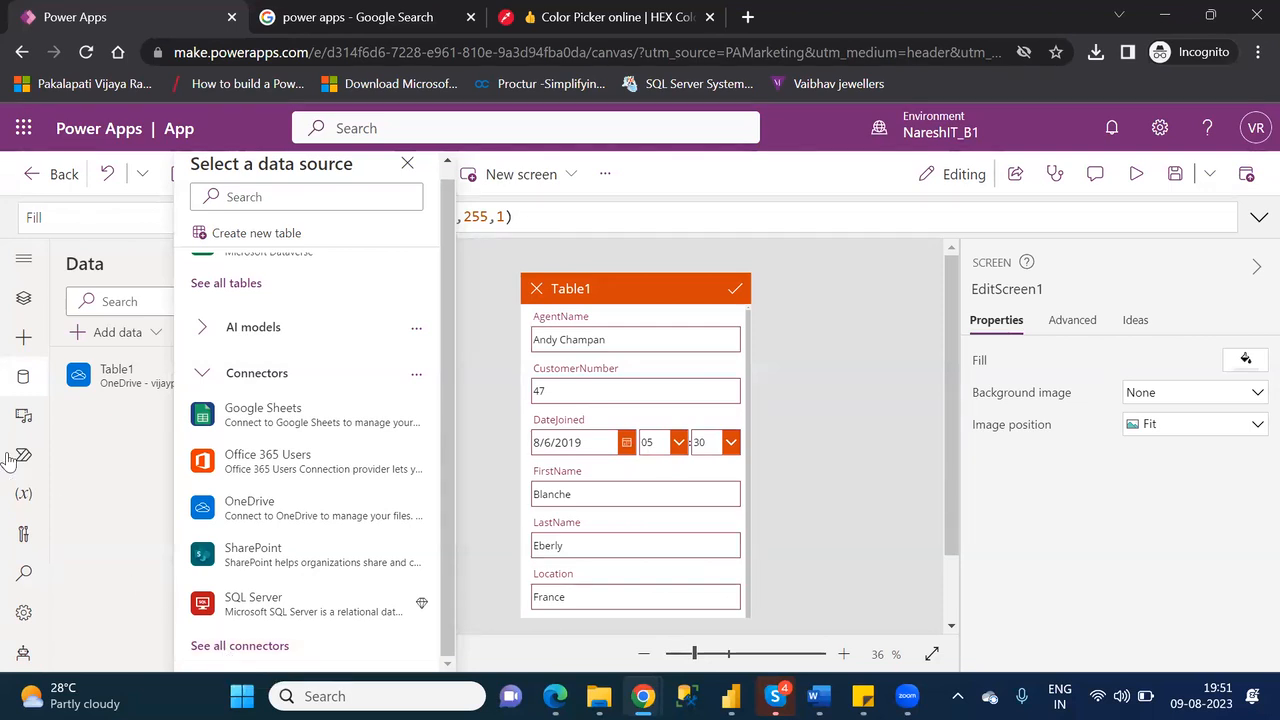
Examine the Dataverse tables and the expanded connectors offered as data sources, and close the list without adding any
left_click(96, 435)
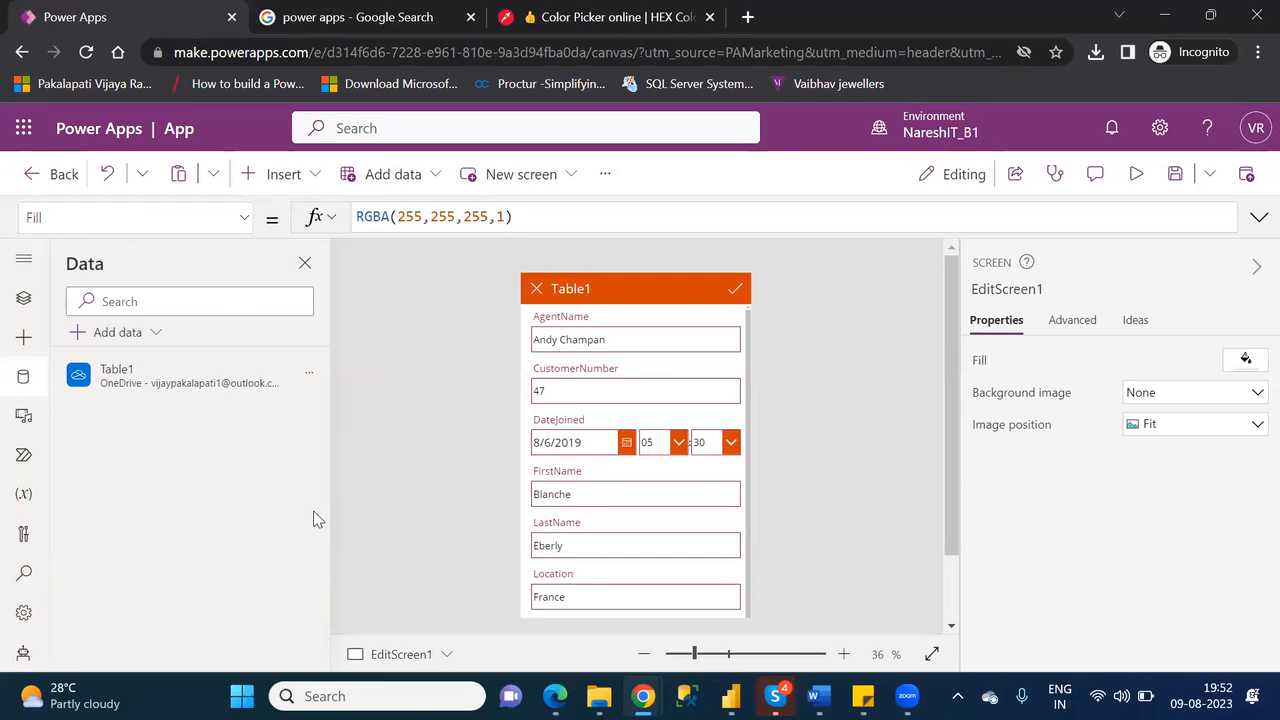
left_click(110, 305)
left_click(145, 334)
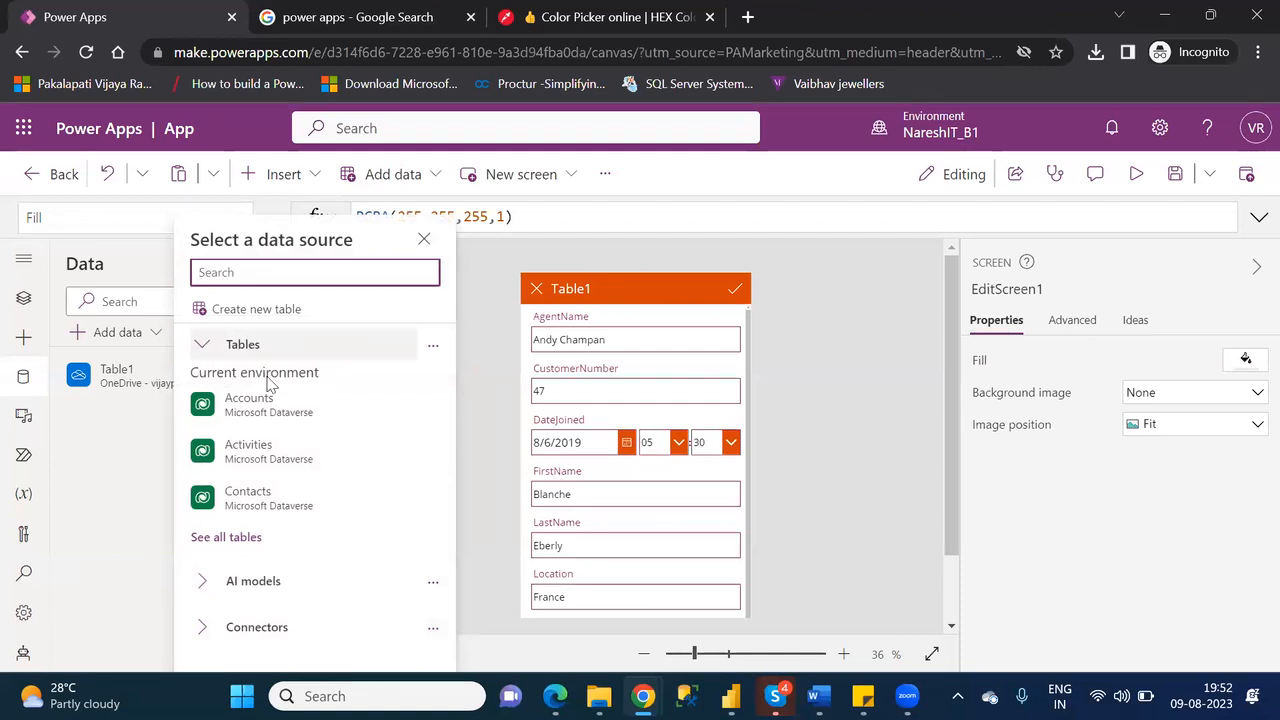
mouse_move(293, 515)
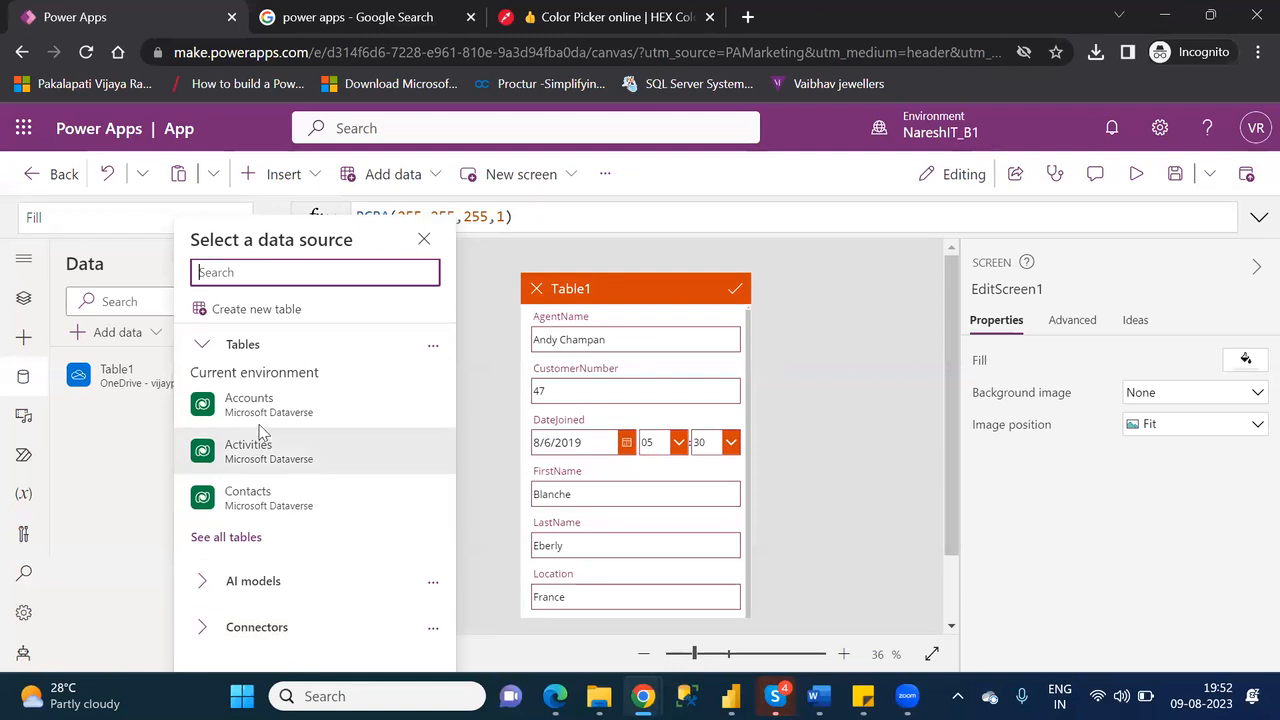
left_click(203, 631)
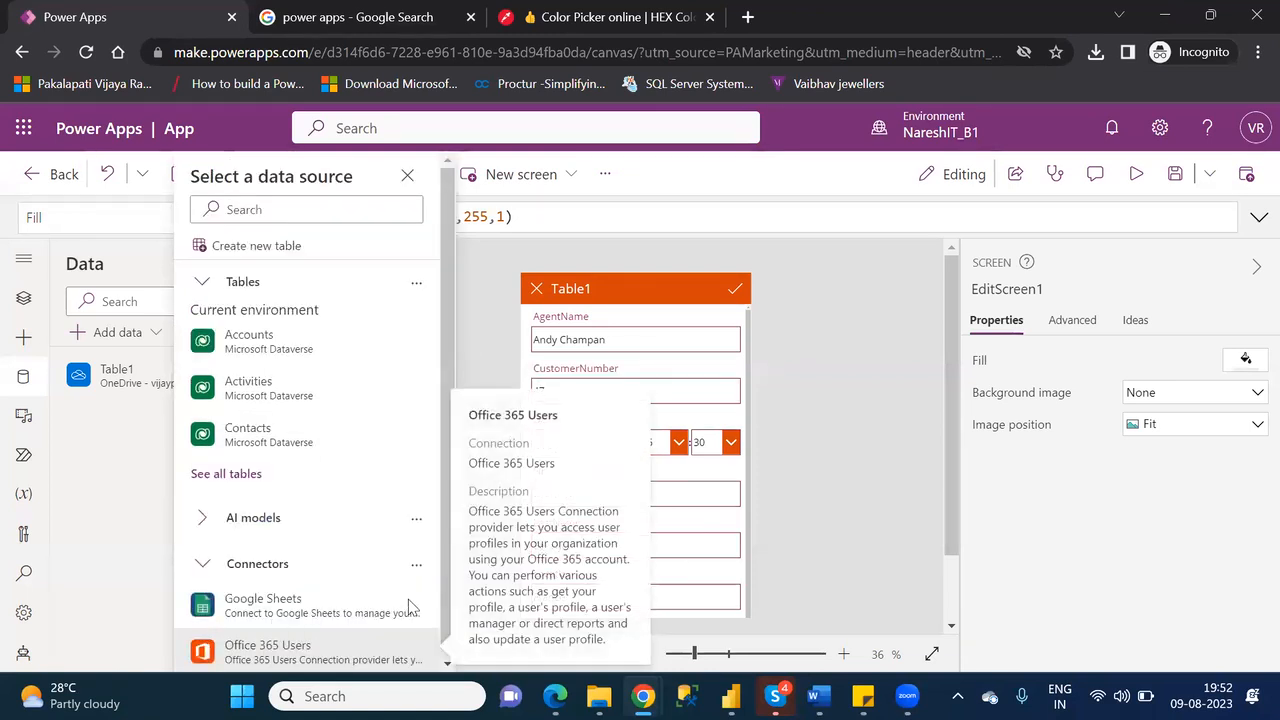
left_click_drag(436, 535, 437, 677)
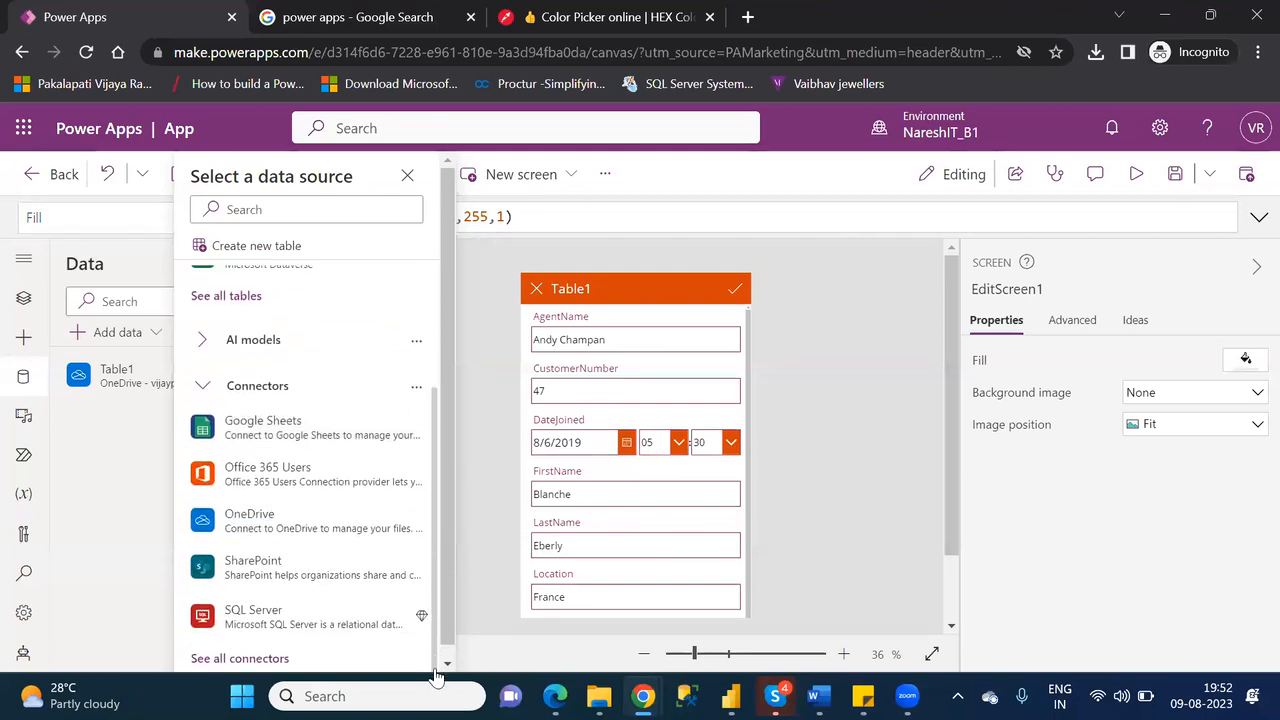
left_click(89, 449)
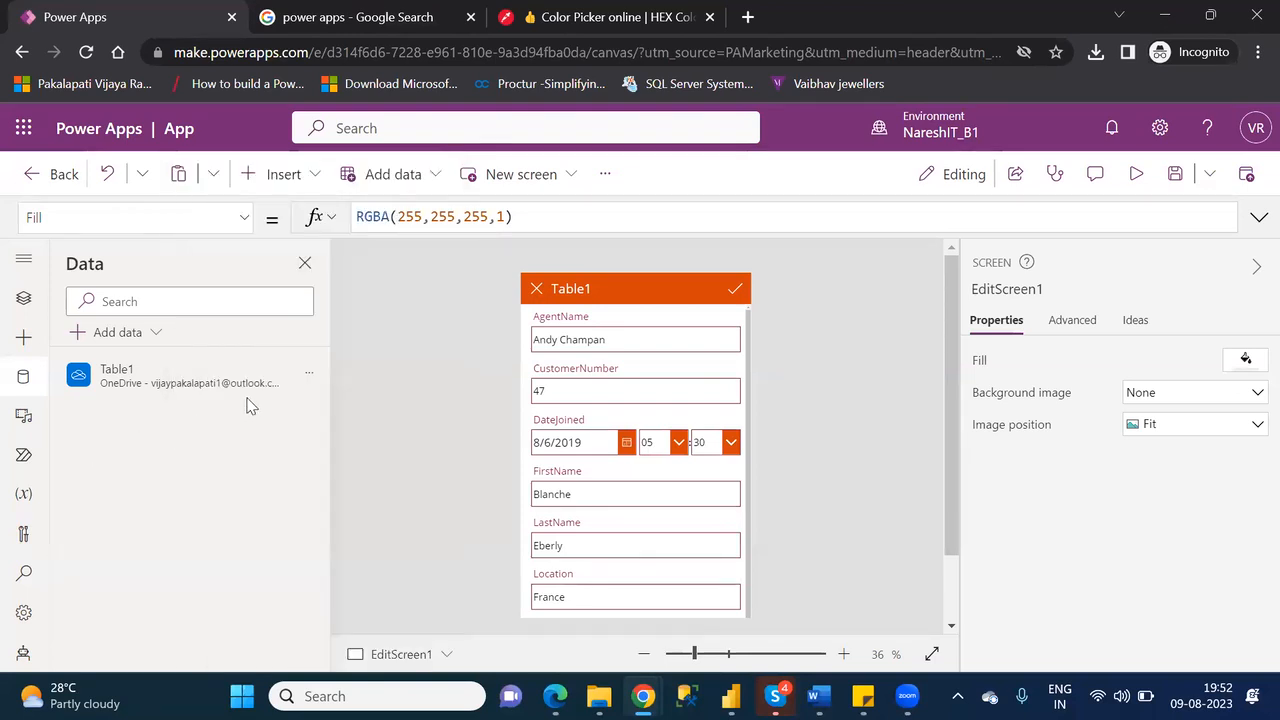
View the connection details and the available actions of the Table1 data source
mouse_move(135, 390)
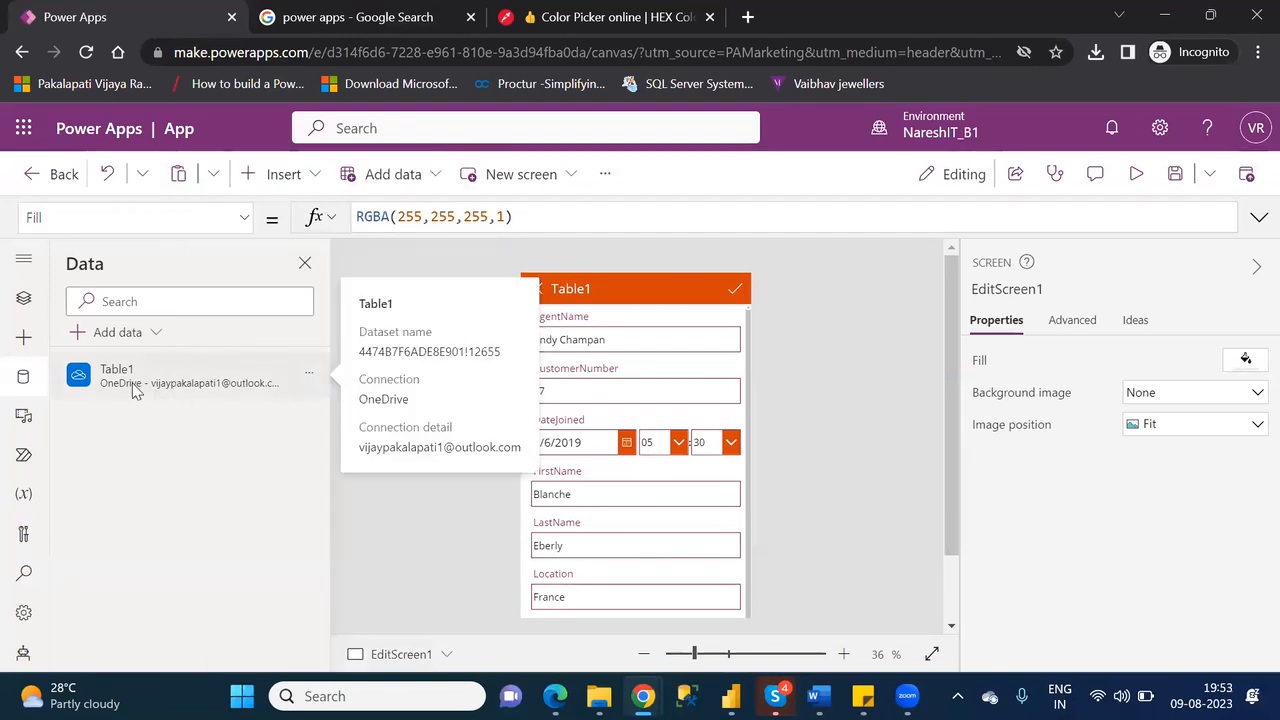
left_click(310, 379)
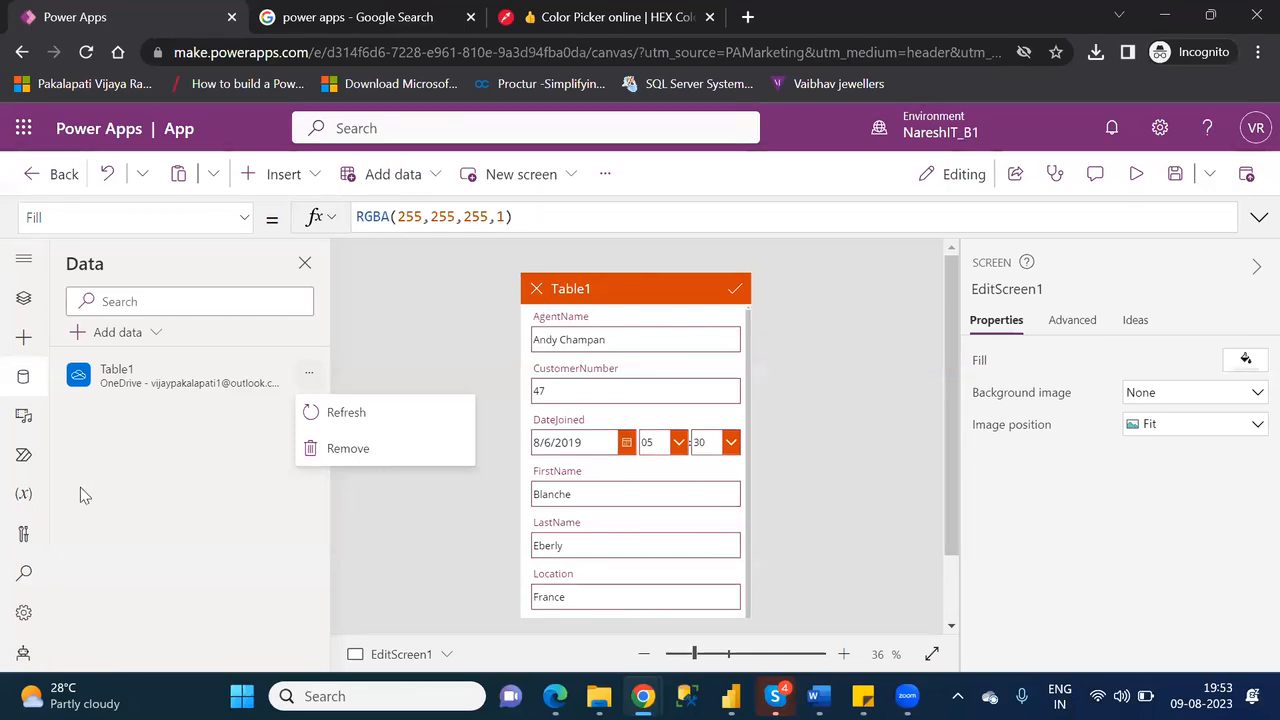
Look through the studio's Media, Power Automate, Variables, Advanced tools and Search areas one at a time, dismissing the variables tip
left_click(24, 418)
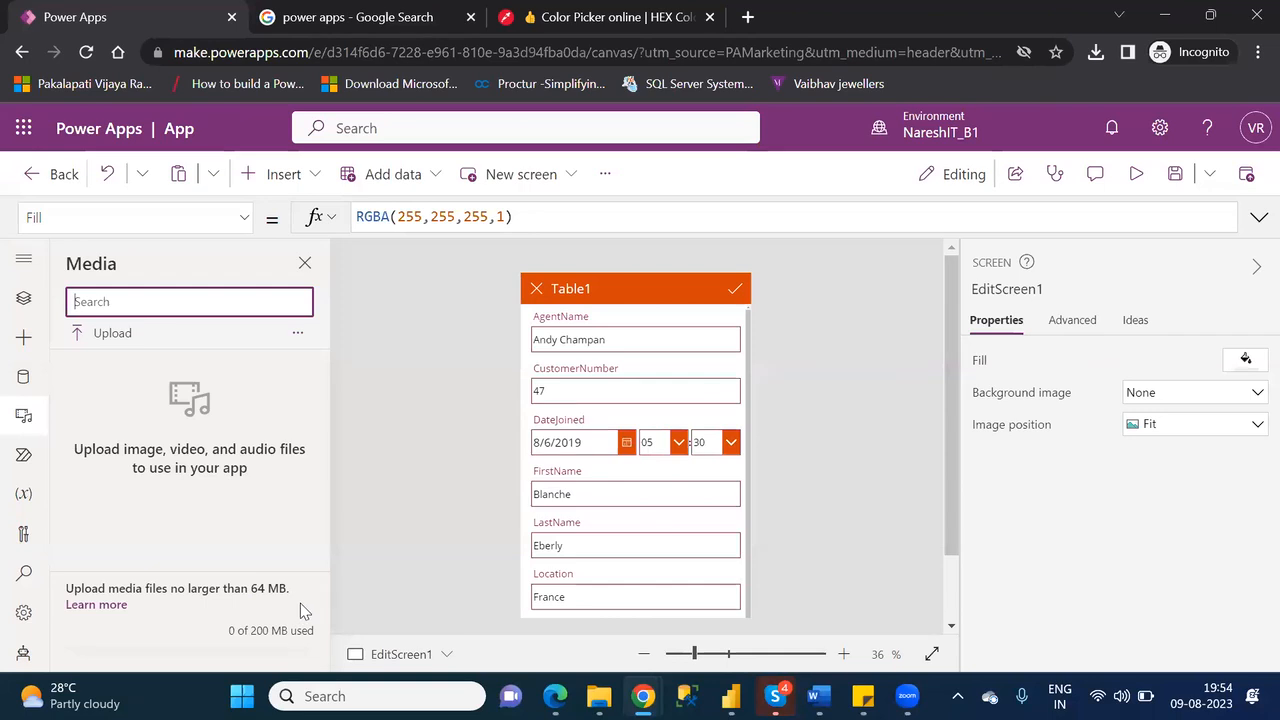
left_click(25, 460)
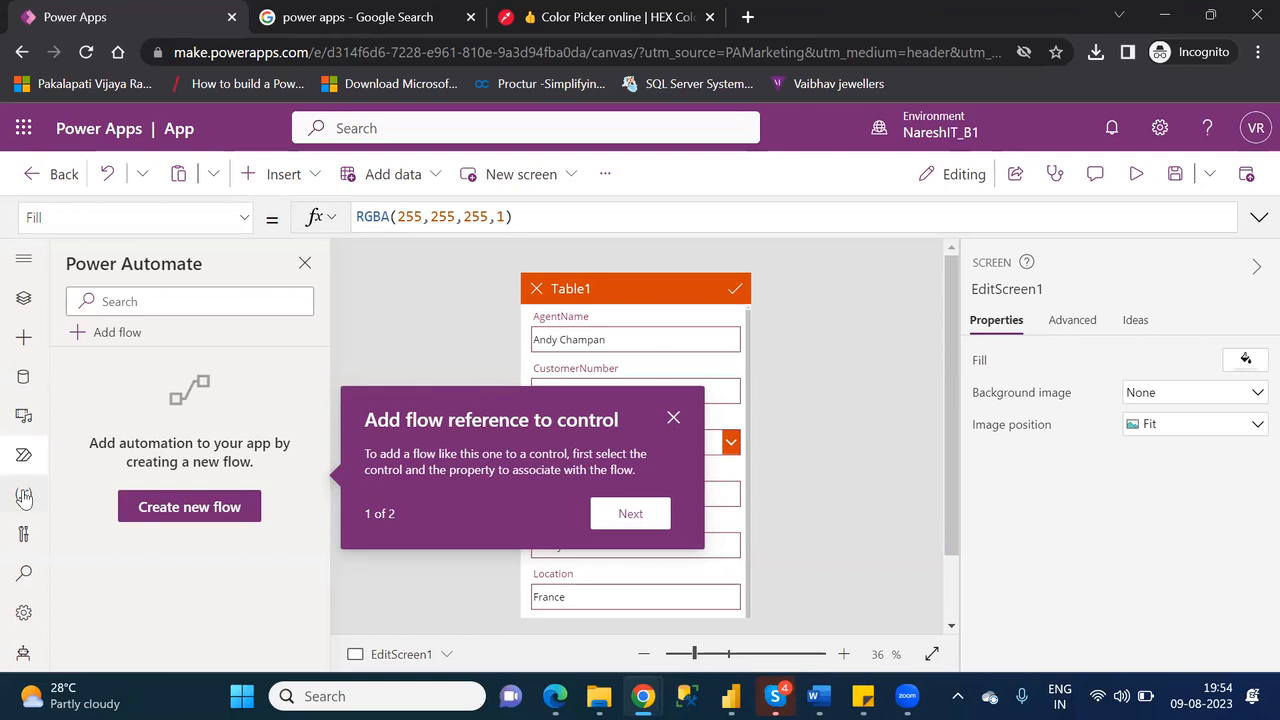
left_click(24, 497)
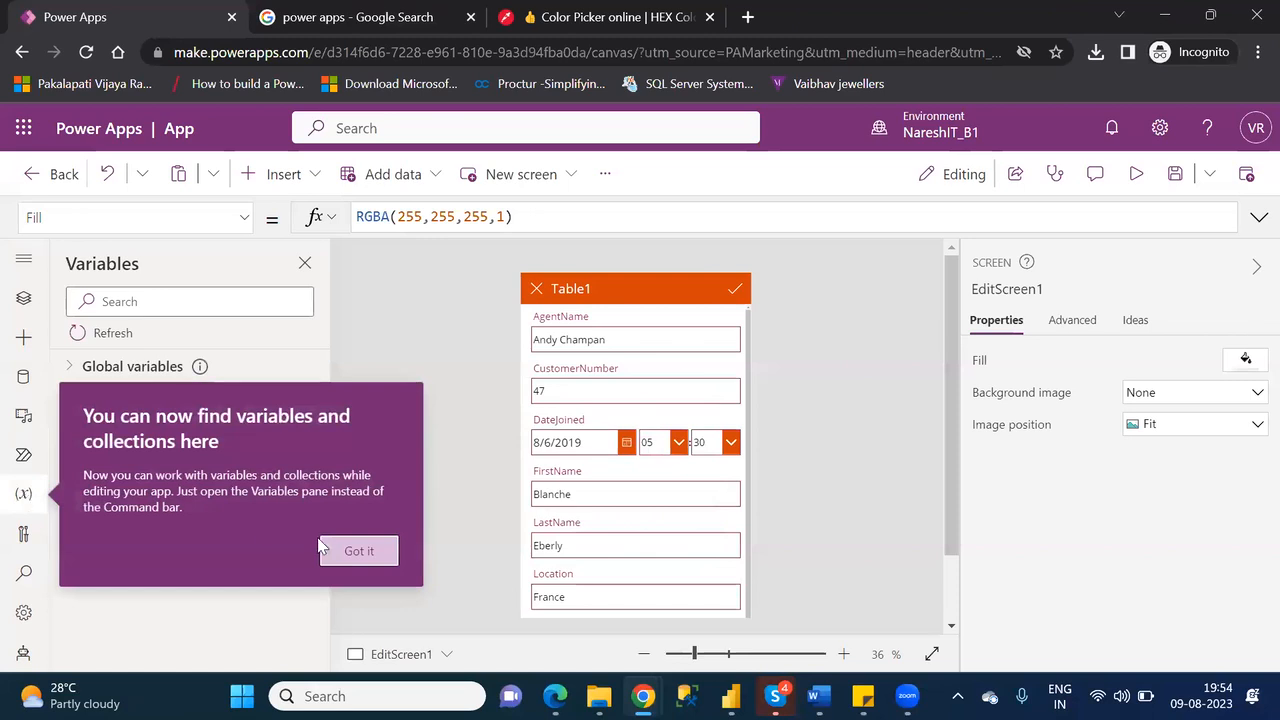
left_click(359, 551)
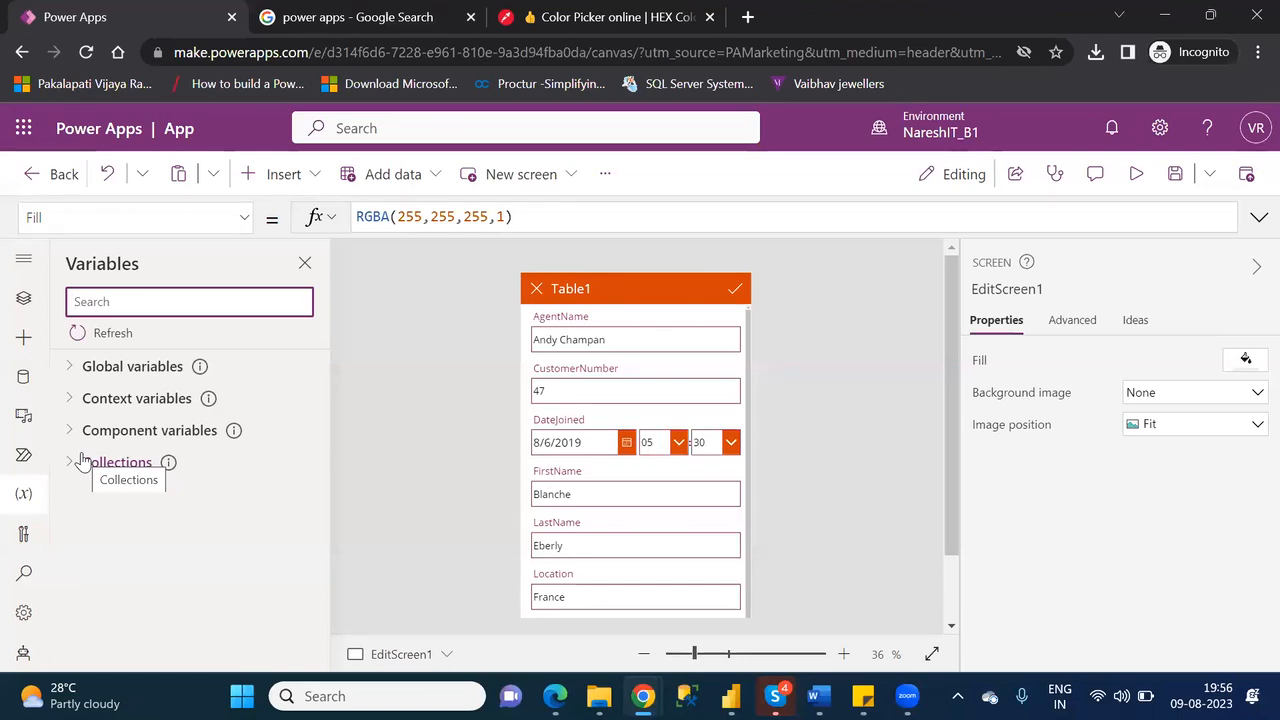
left_click(24, 540)
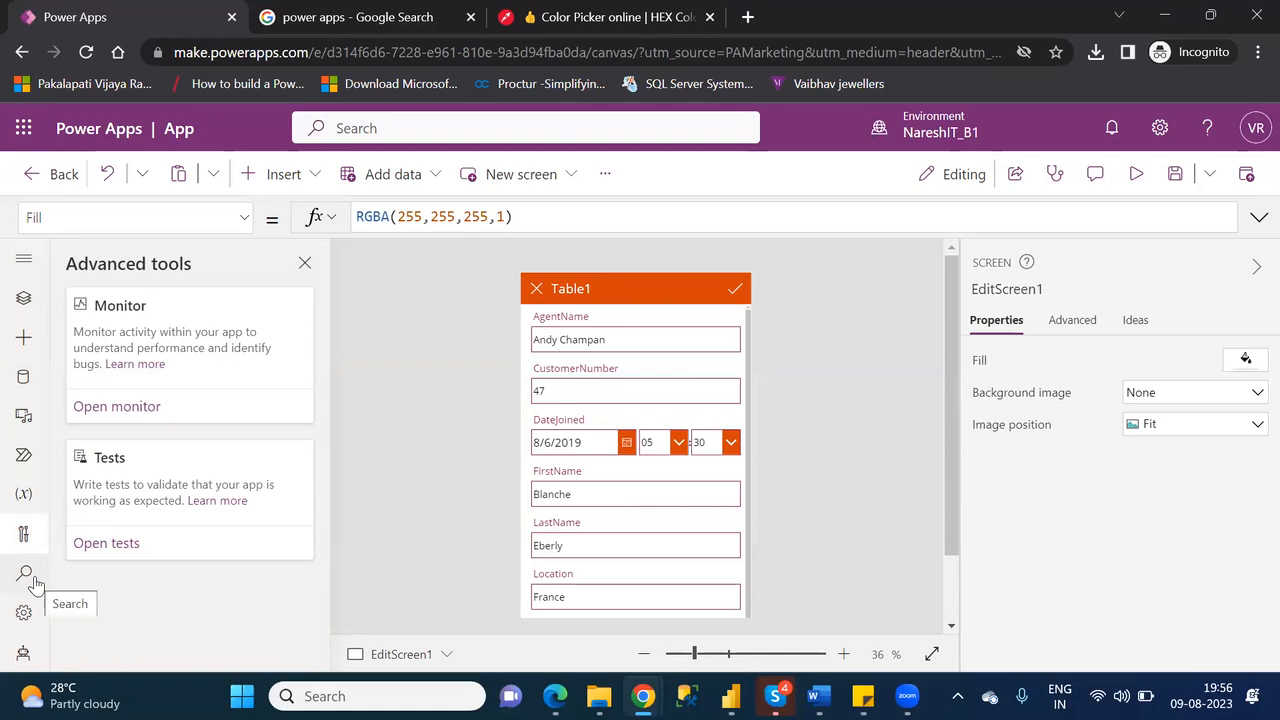
left_click(26, 575)
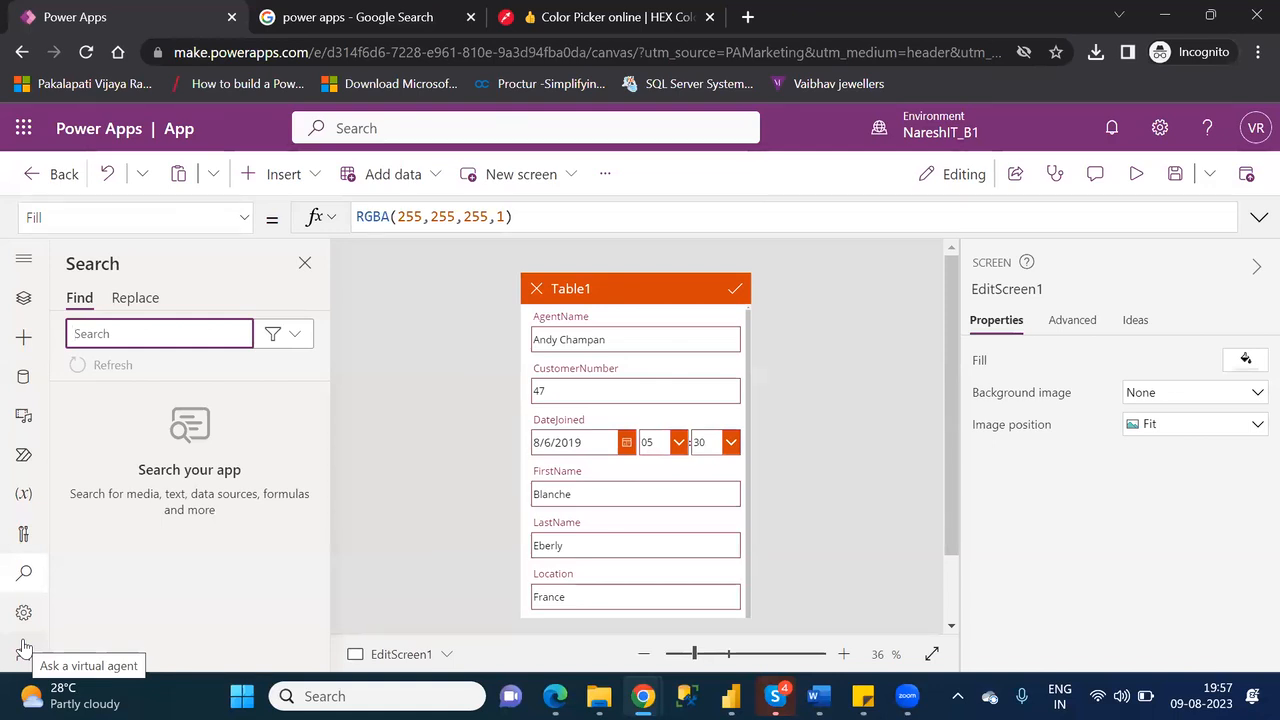
Expand BrowseScreen1 in the app's screen structure, display that screen and select its Table1 title label
left_click(26, 299)
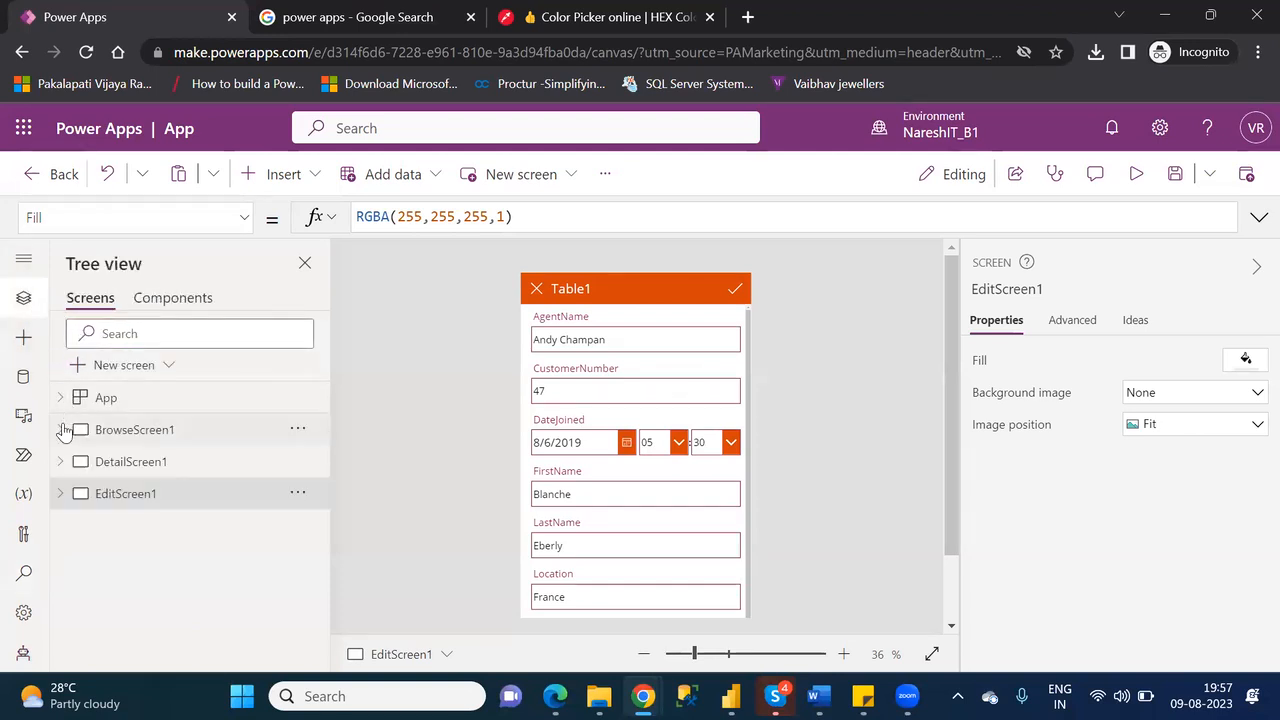
left_click(62, 430)
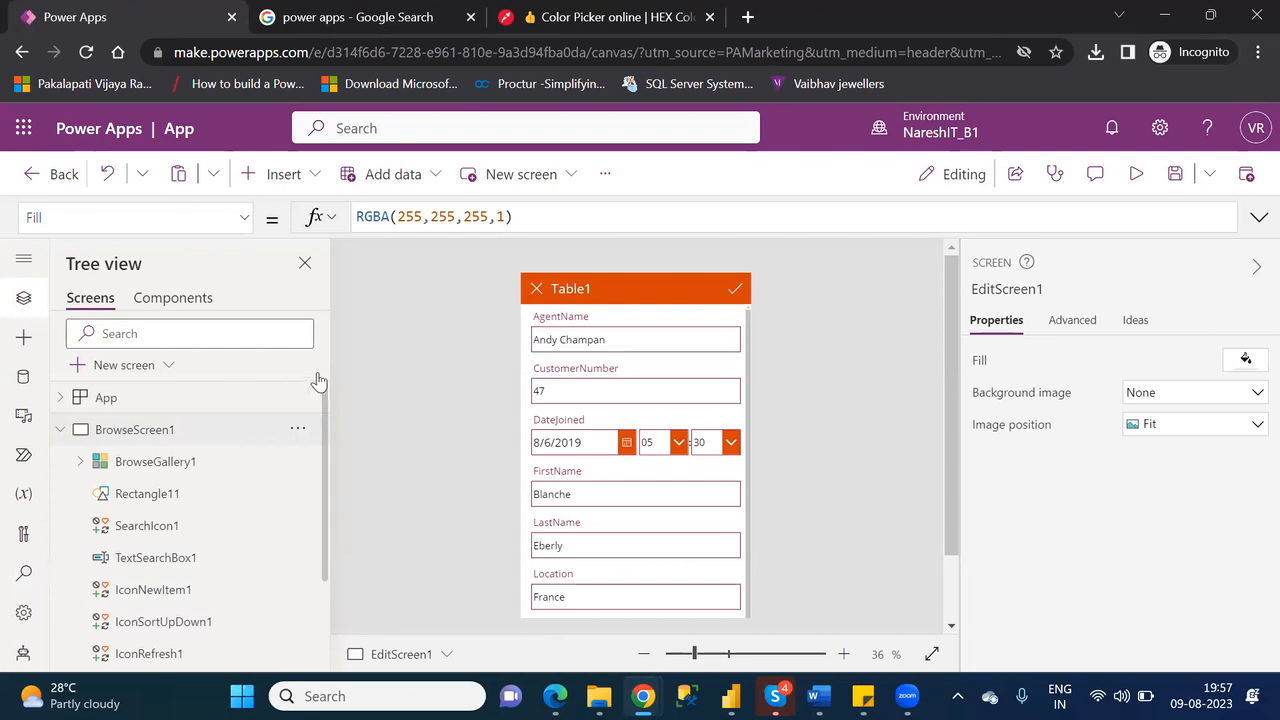
left_click(158, 432)
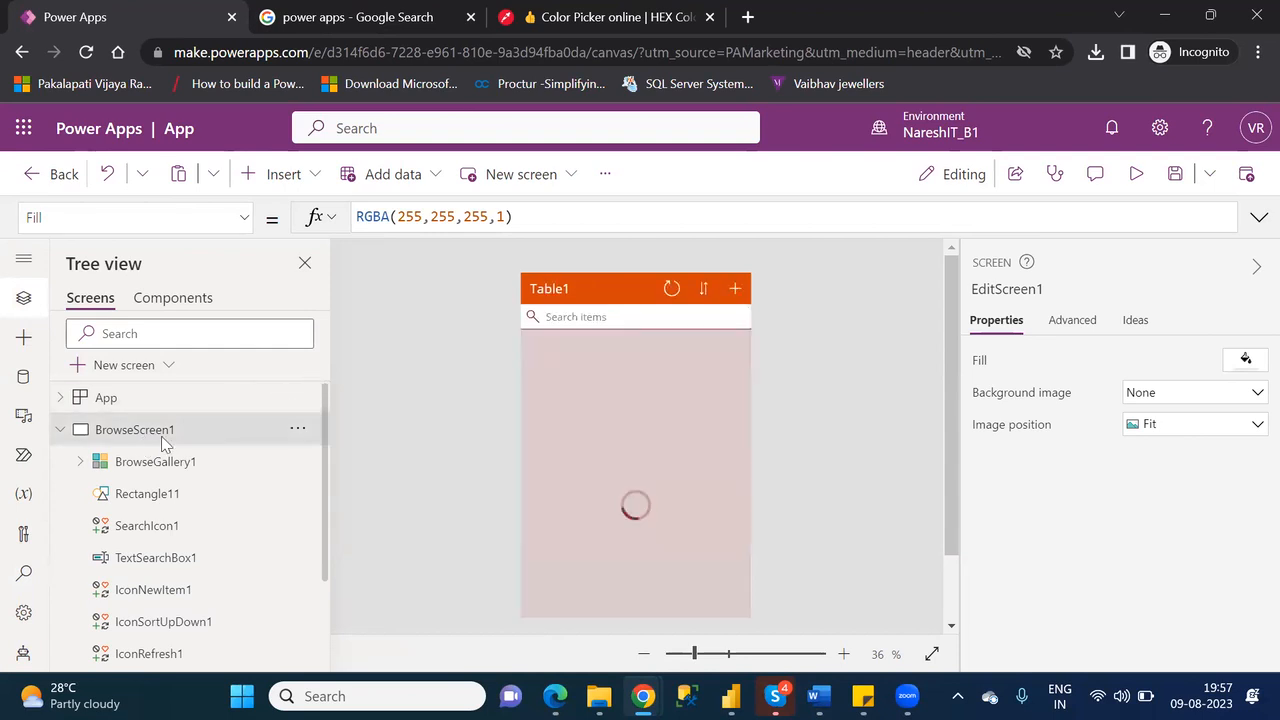
left_click(556, 289)
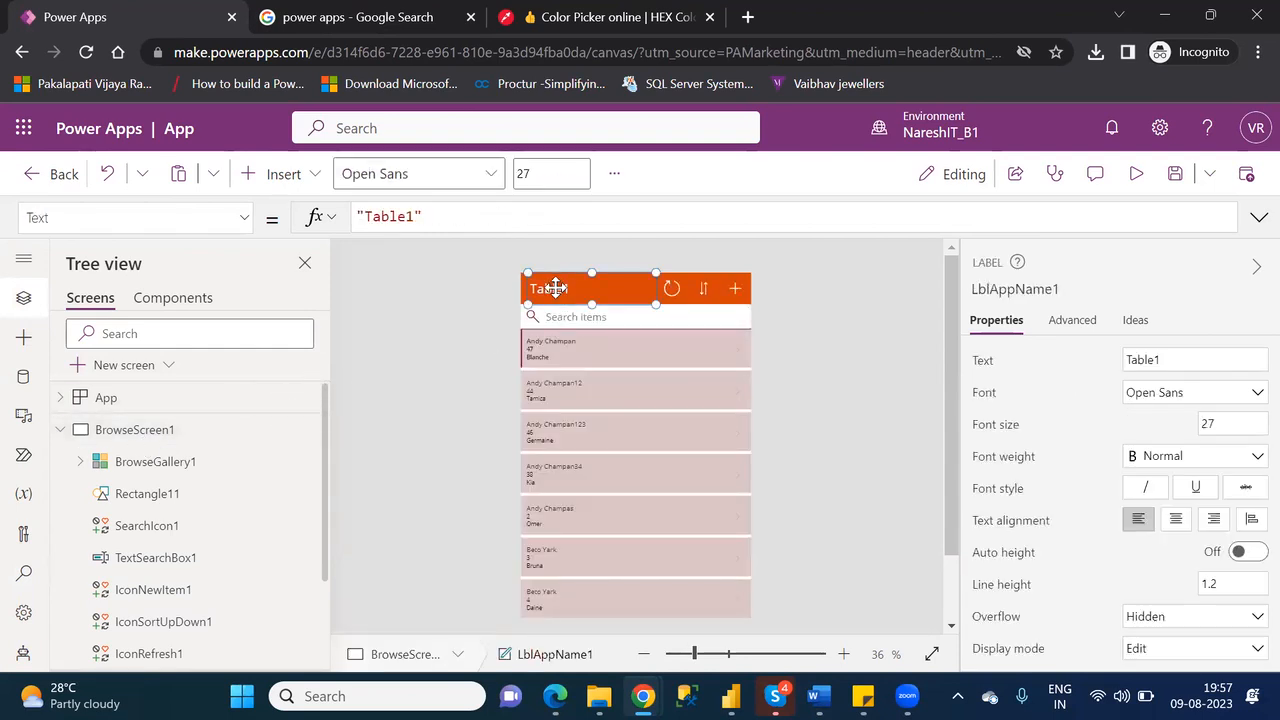